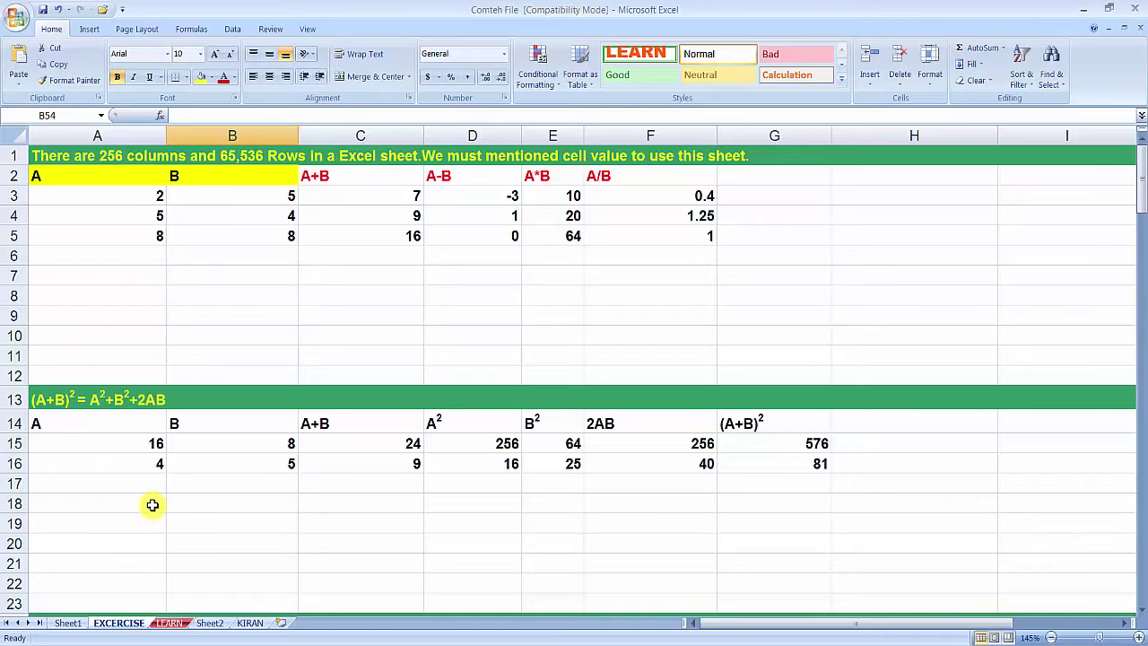
- Scroll down to the empty overtime salary table in rows 31–53 and select Salary/Hour cell D37
scroll(110, 423, "down", 2)
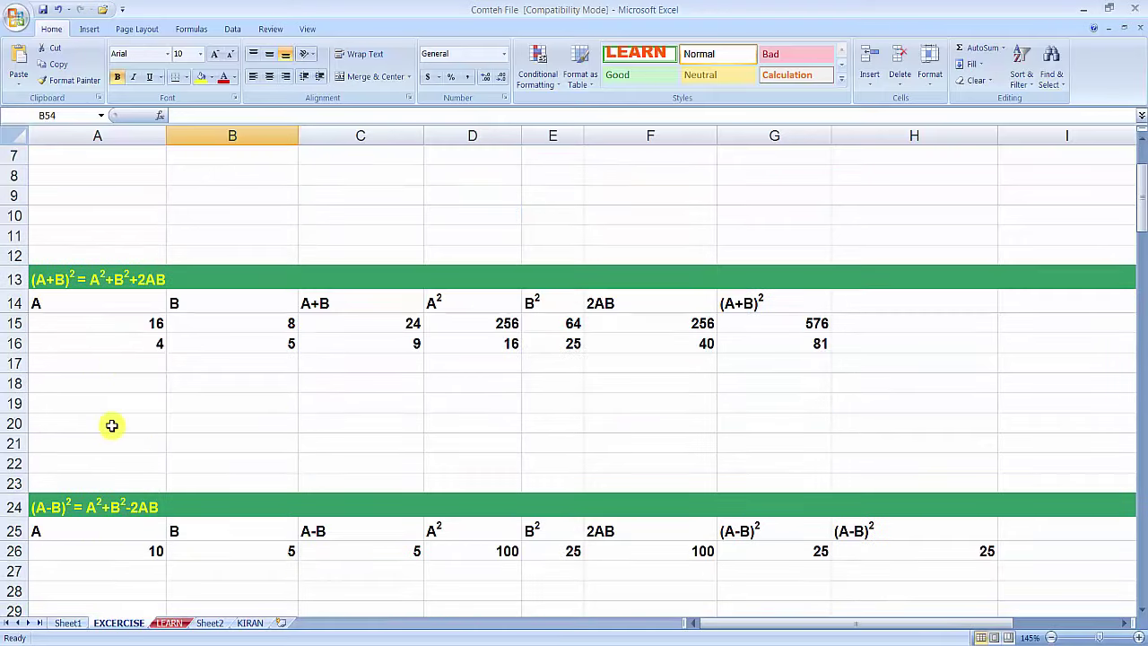
scroll(113, 444, "up", 2)
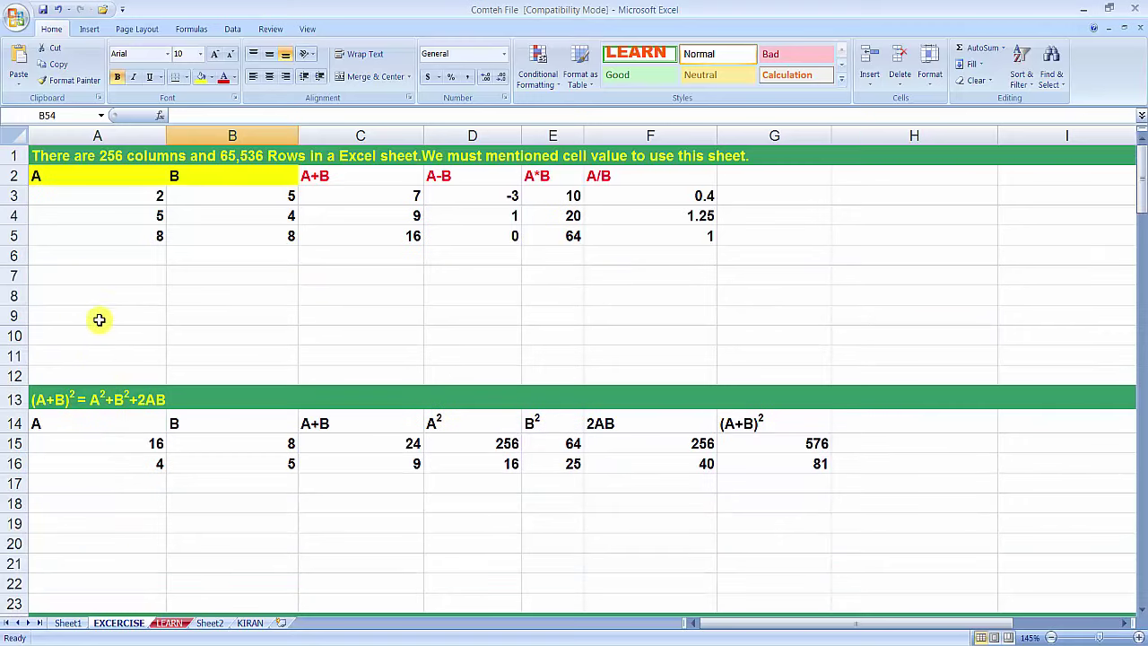
left_click(223, 195)
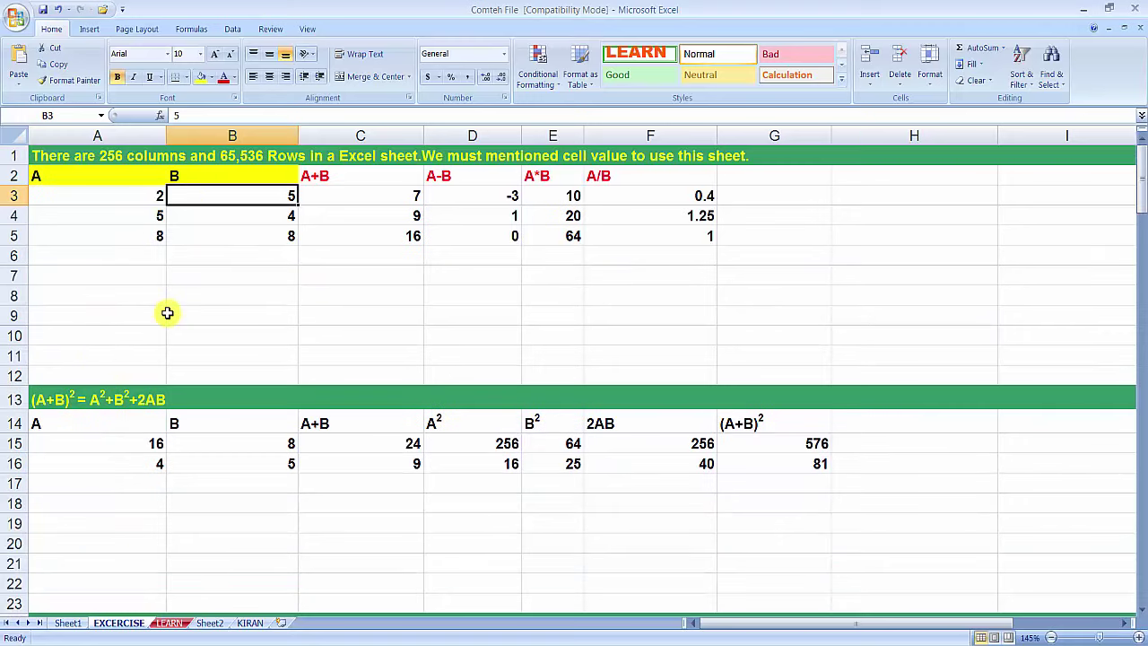
scroll(172, 301, "down", 1)
scroll(172, 300, "down", 1)
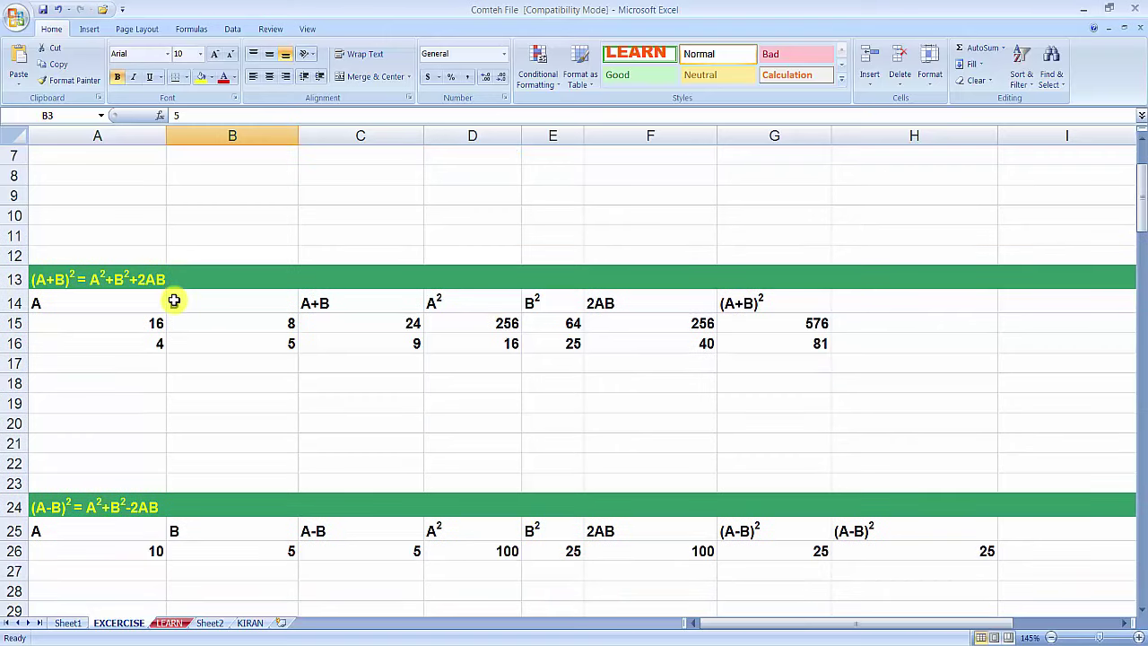
scroll(249, 326, "down", 1)
scroll(248, 327, "down", 1)
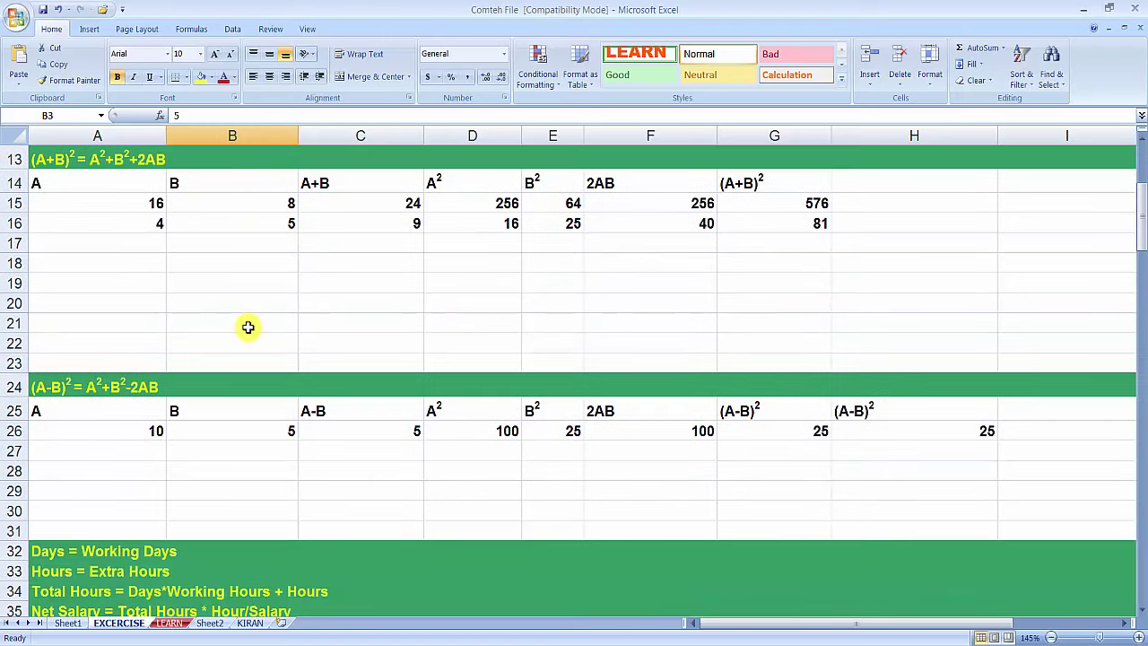
scroll(244, 316, "down", 1)
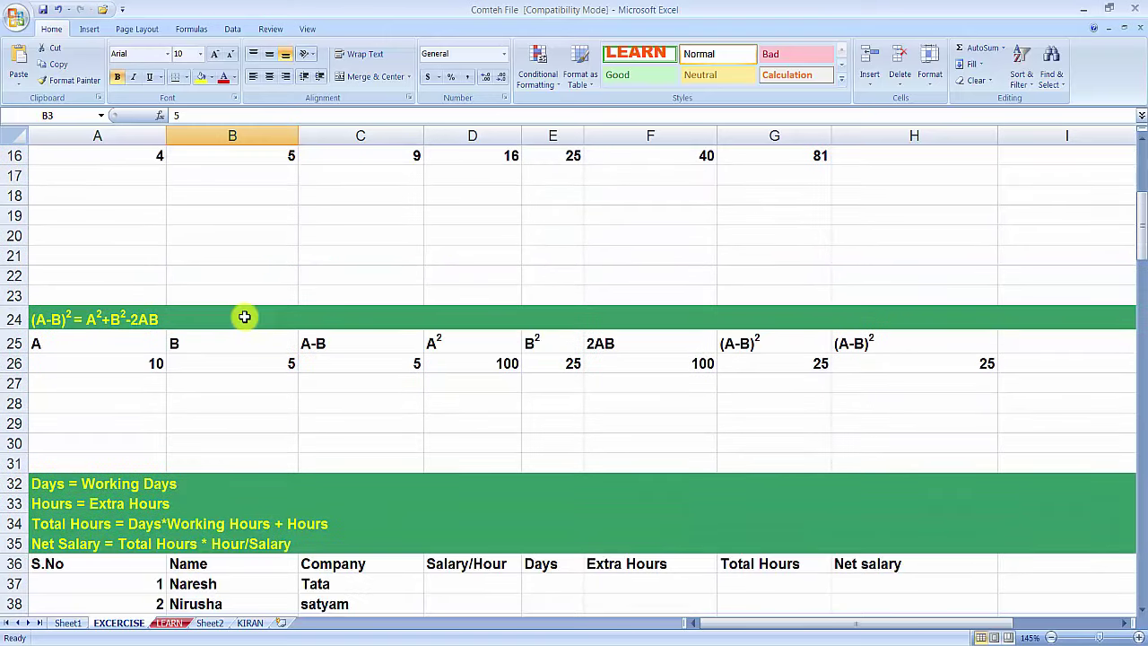
scroll(244, 317, "down", 3)
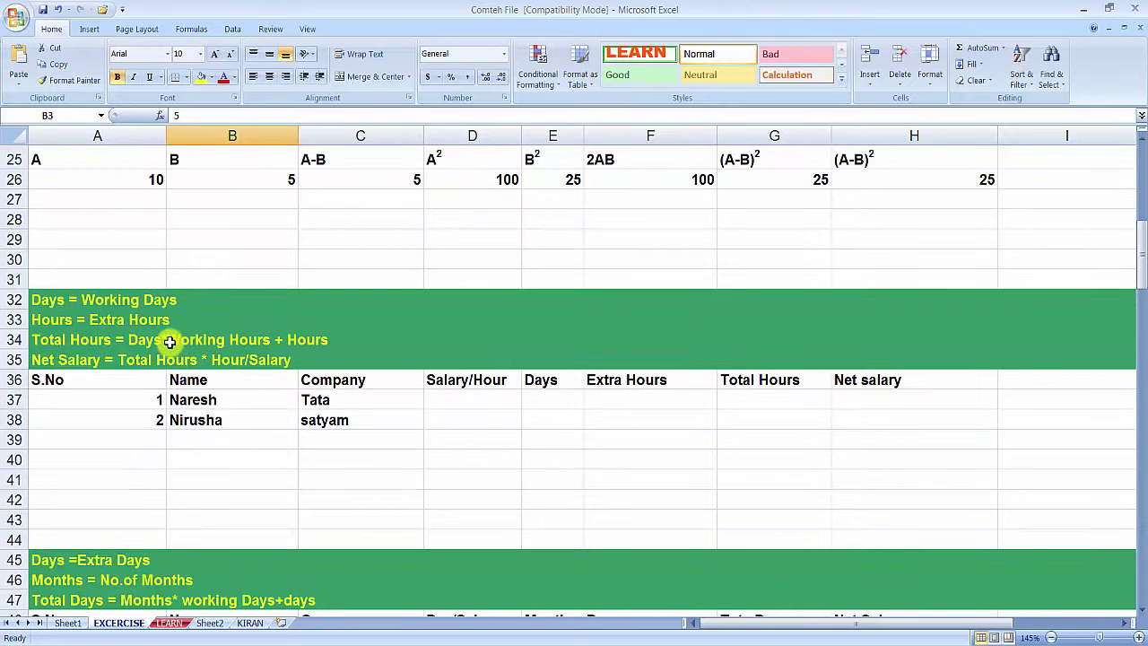
scroll(168, 339, "down", 1)
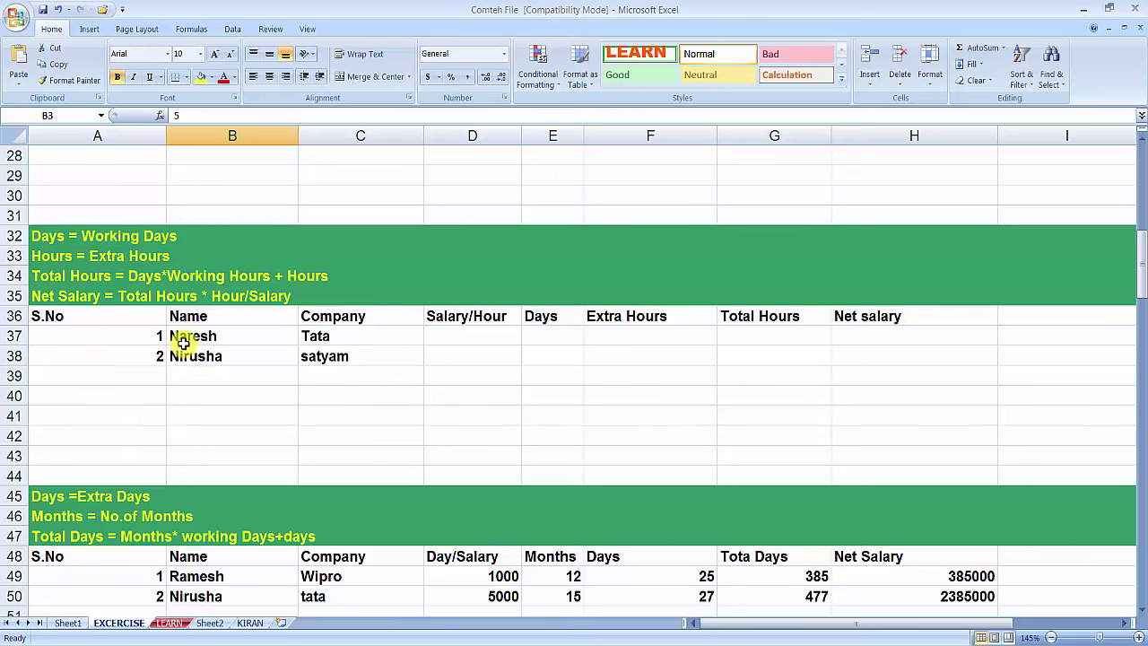
scroll(292, 357, "down", 1)
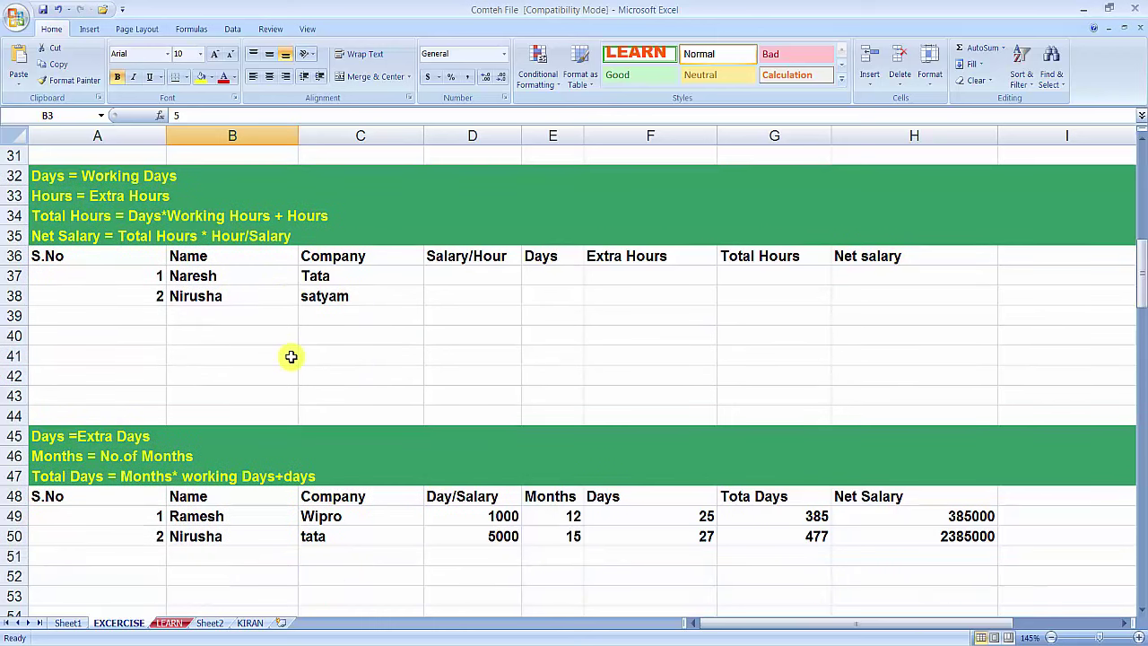
left_click(440, 280)
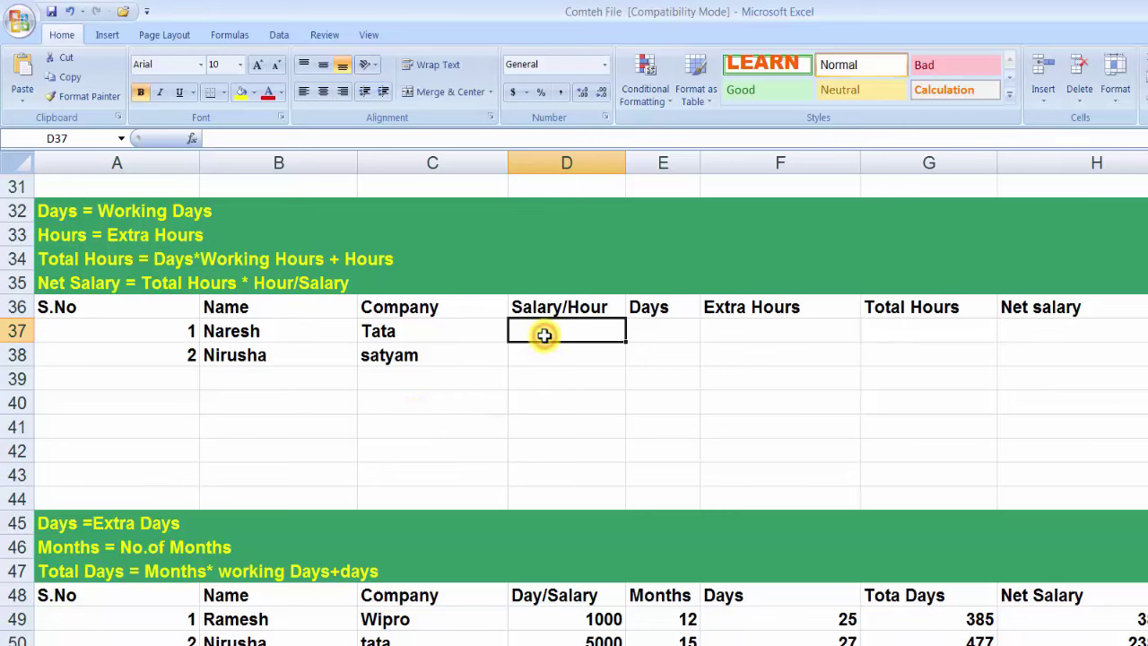
left_click(72, 306)
left_click(120, 328)
left_click(245, 311)
left_click(248, 332)
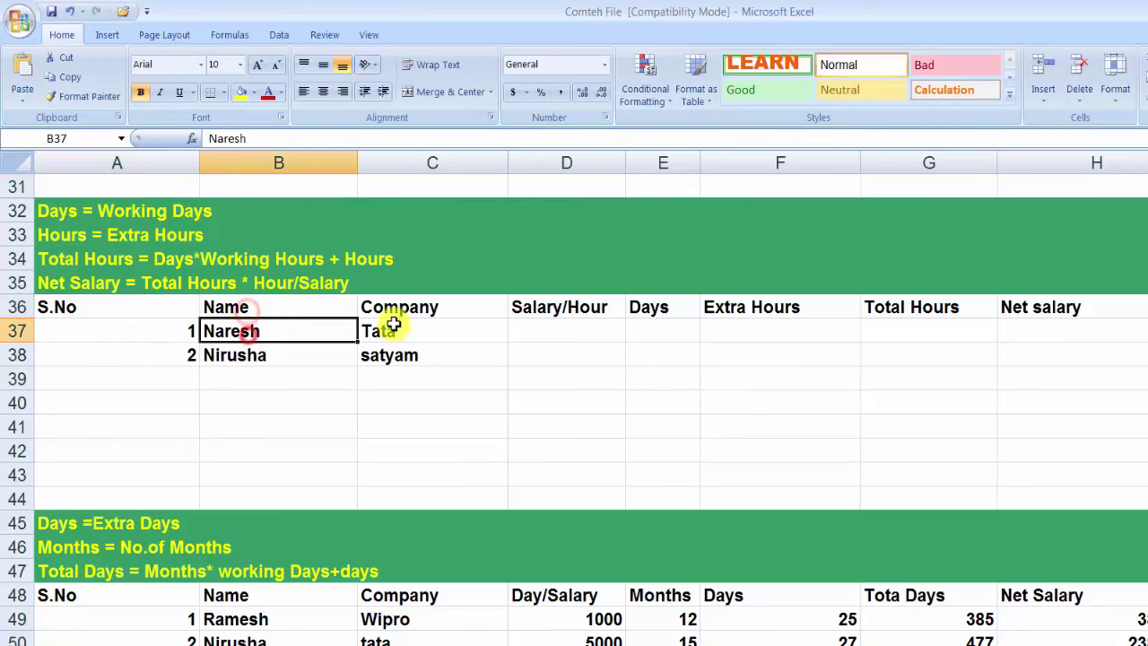
left_click(392, 309)
left_click(396, 333)
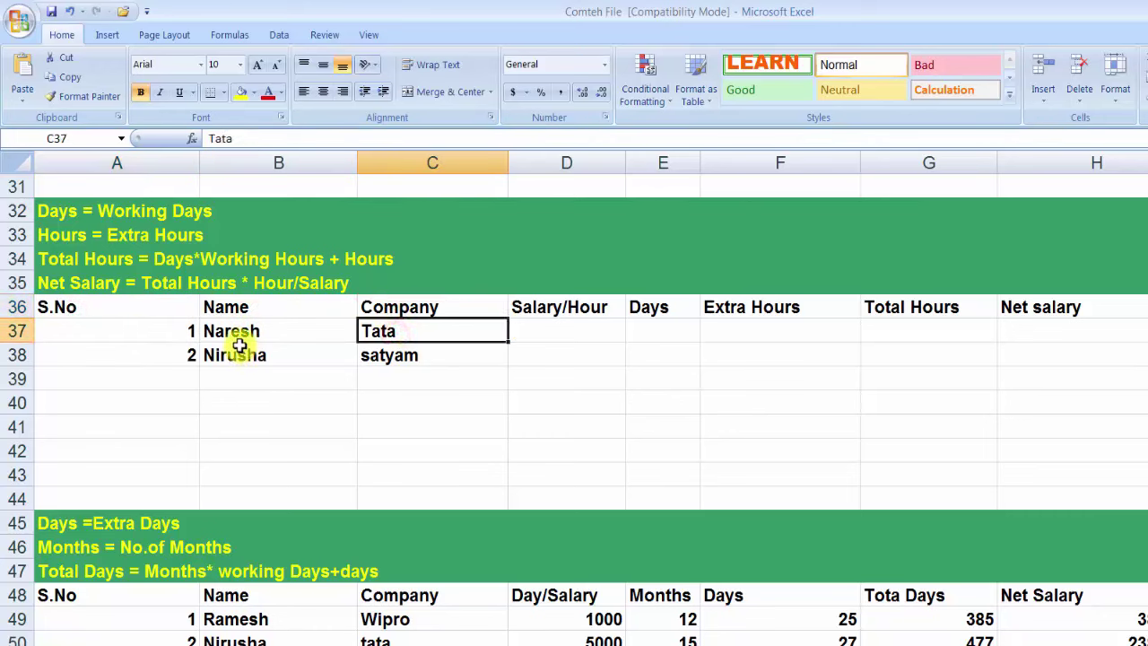
left_click(547, 333)
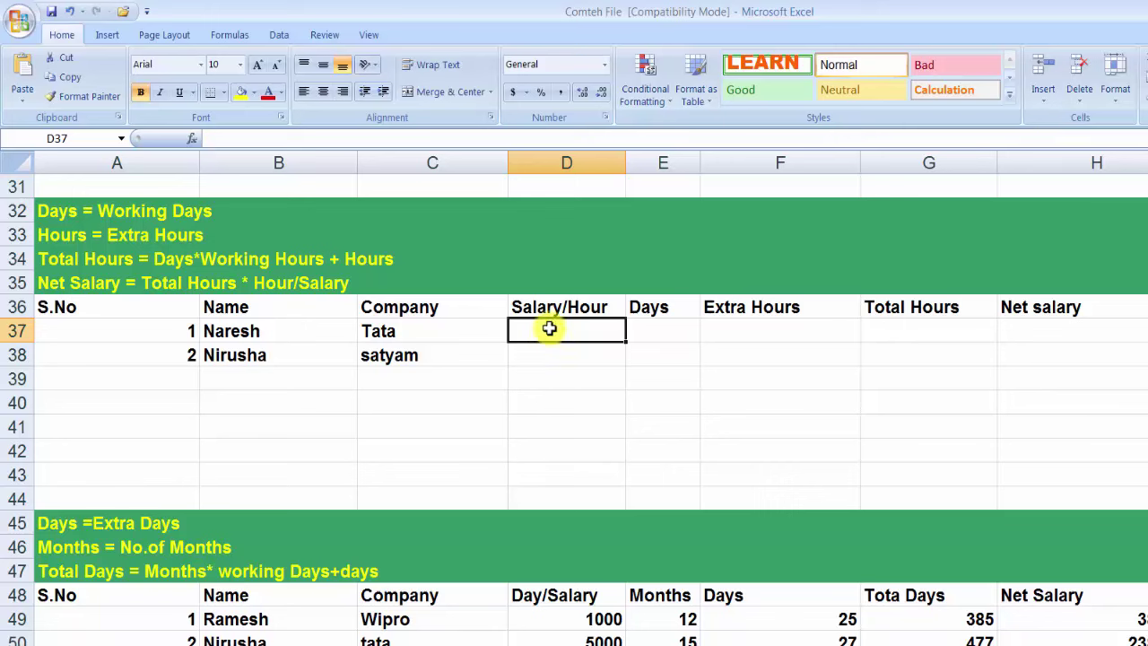
left_click(642, 330)
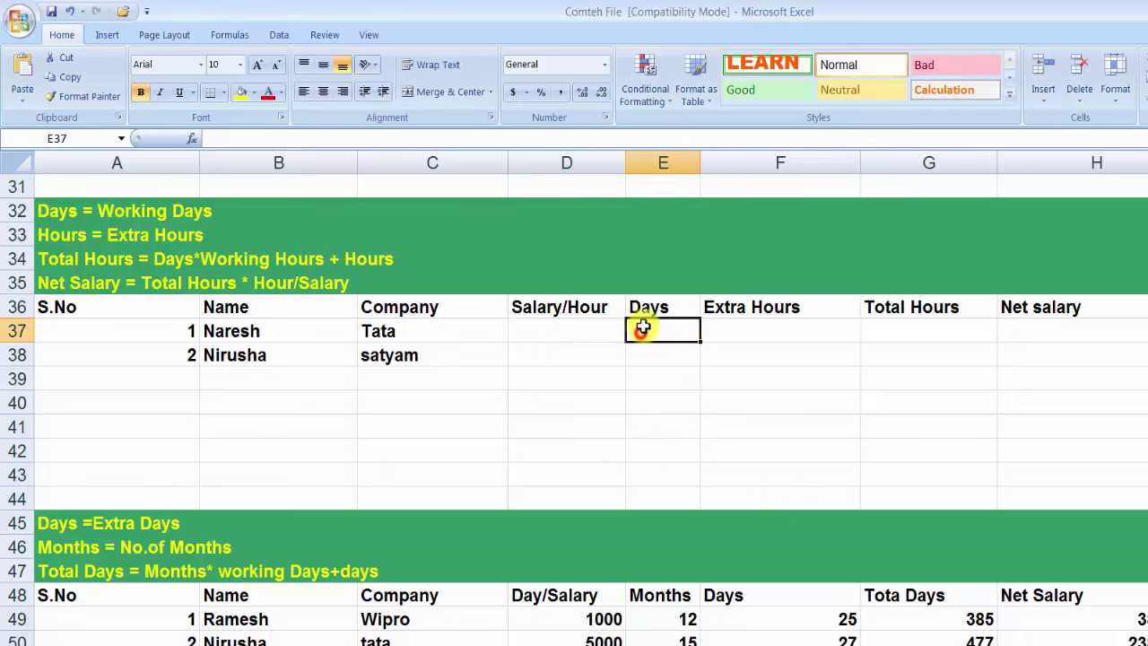
left_click(733, 327)
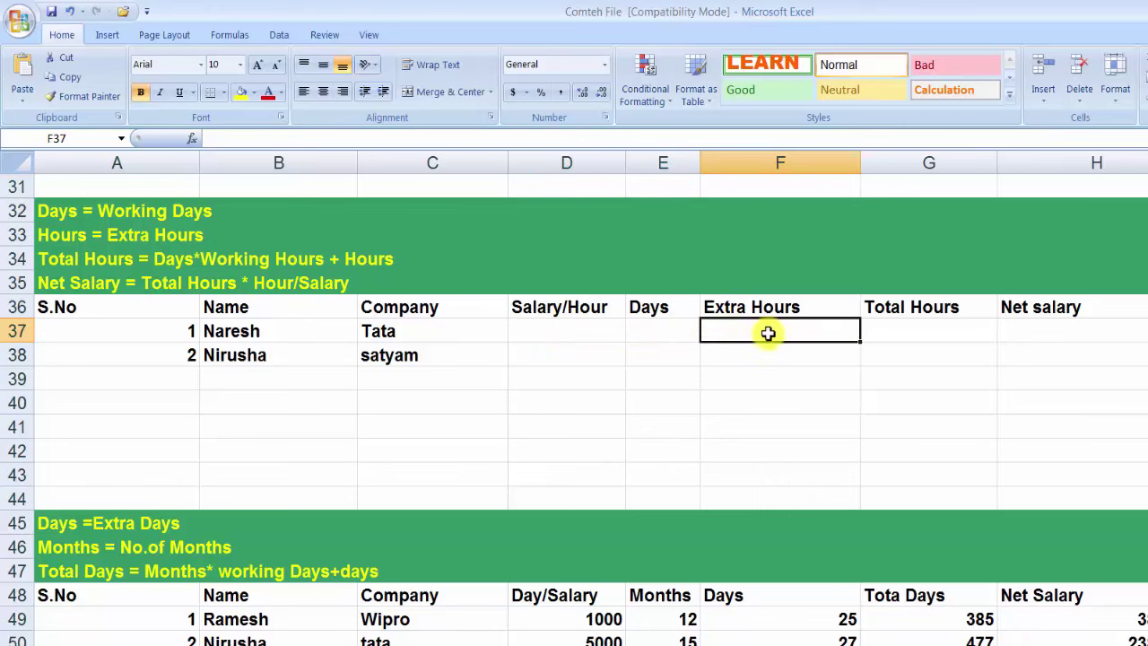
left_click(909, 329)
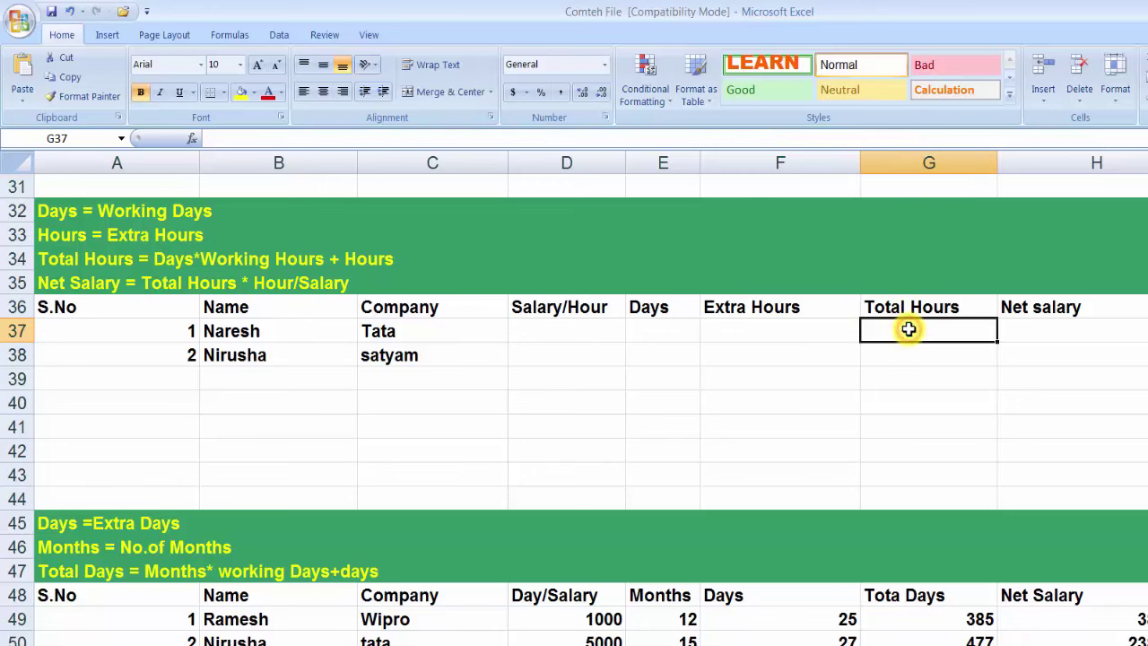
left_click(1047, 329)
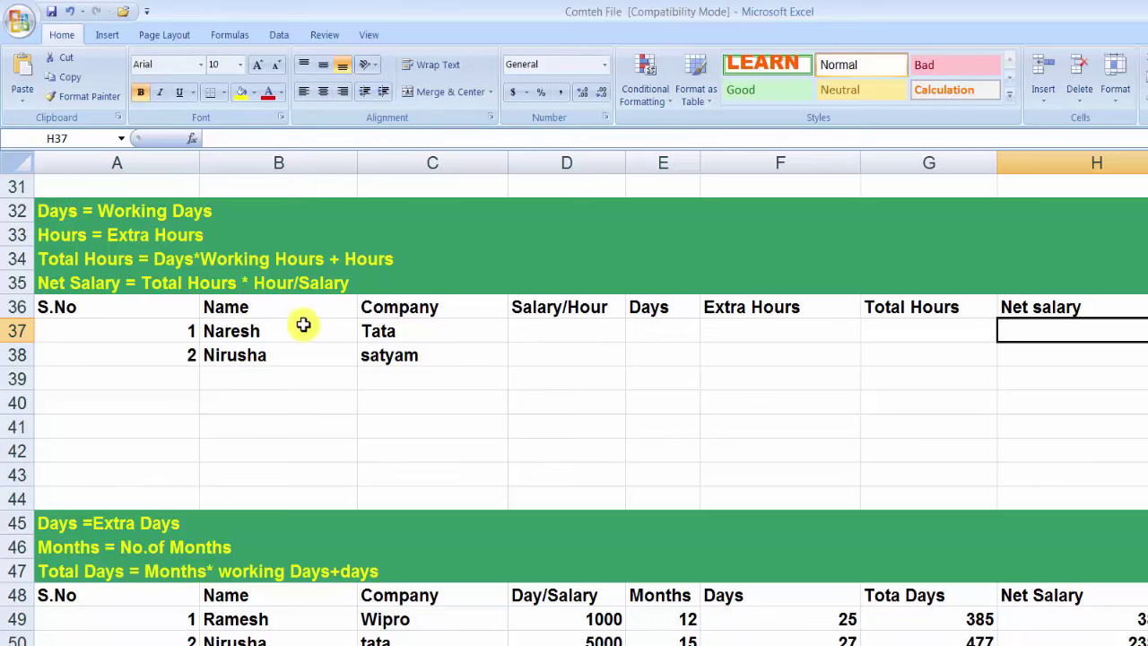
left_click(112, 216)
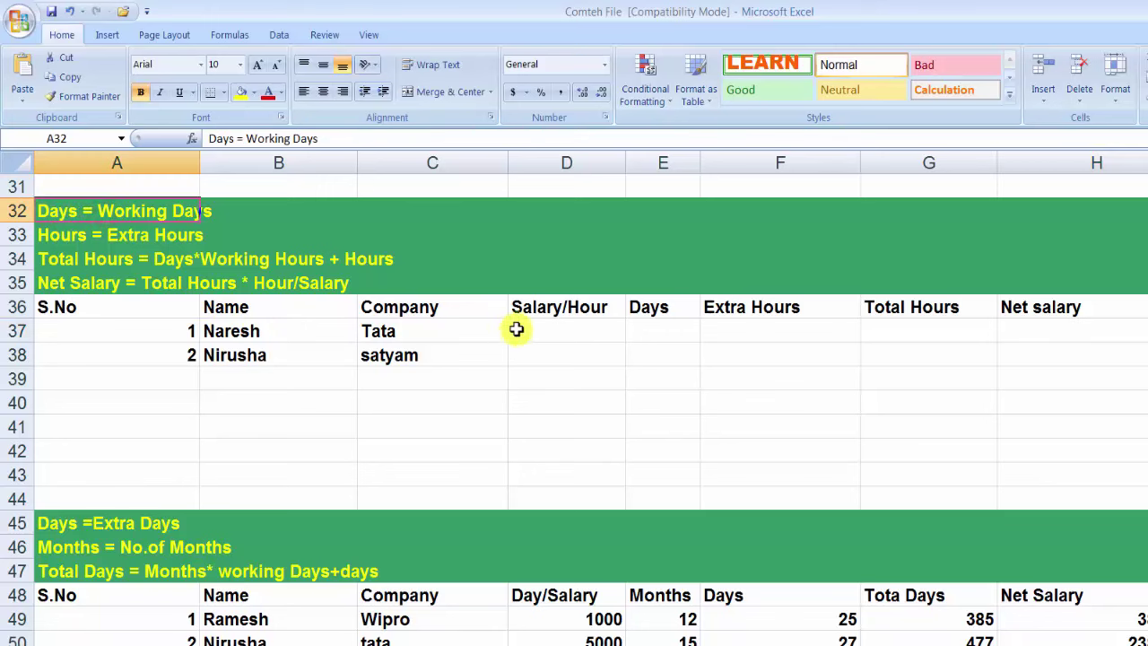
left_click(57, 239)
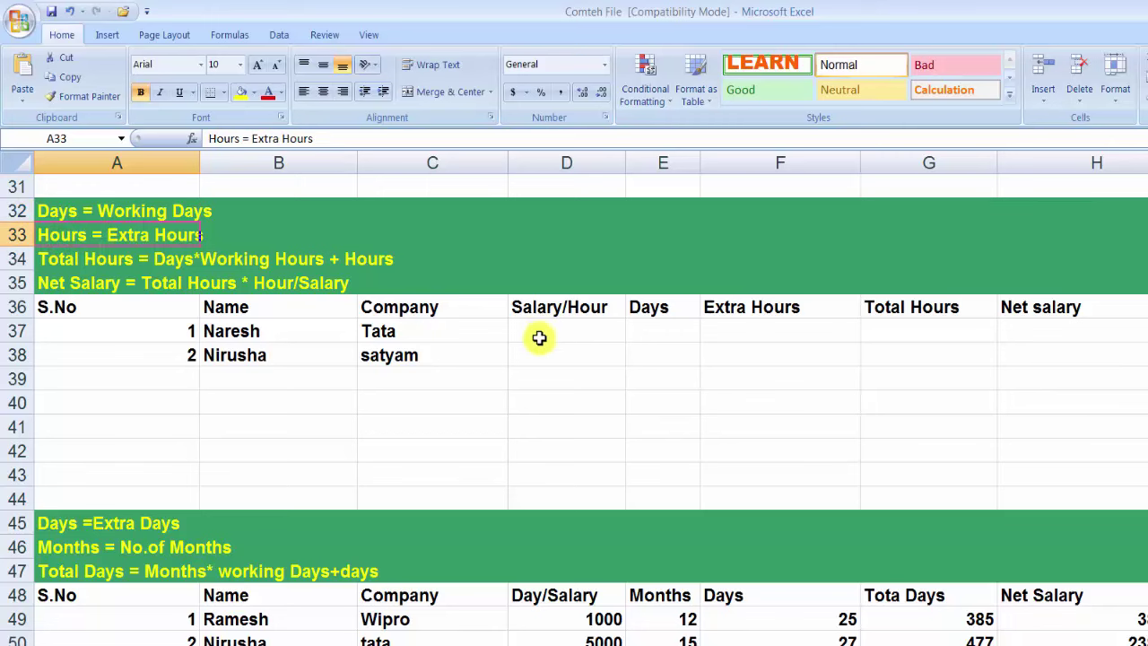
left_click(111, 263)
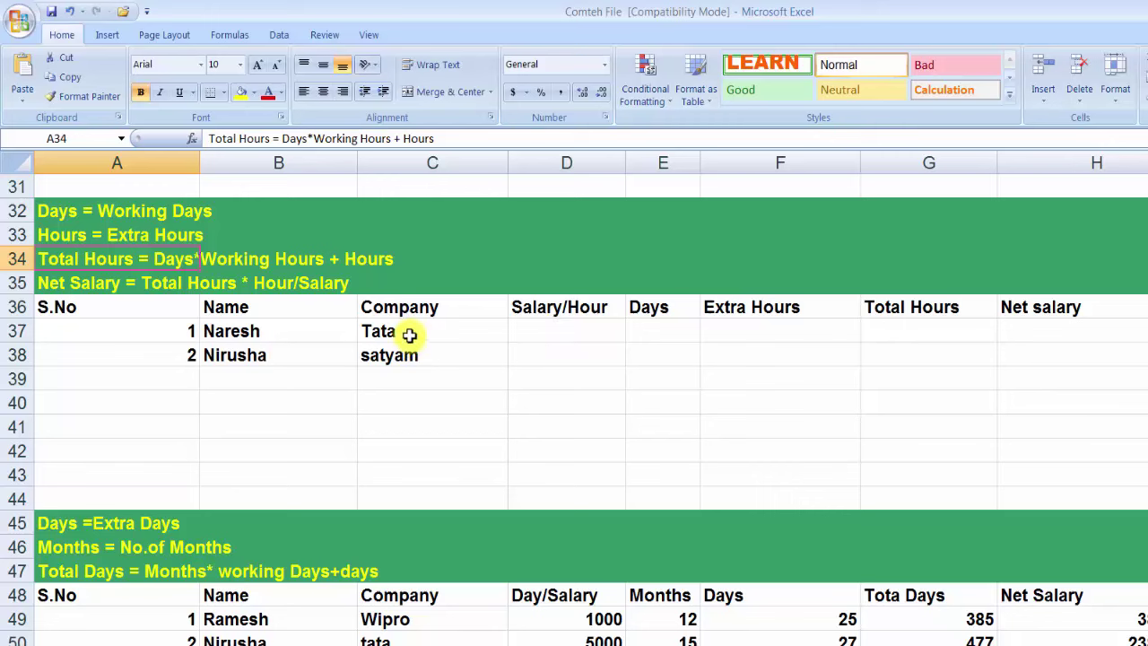
left_click(246, 332)
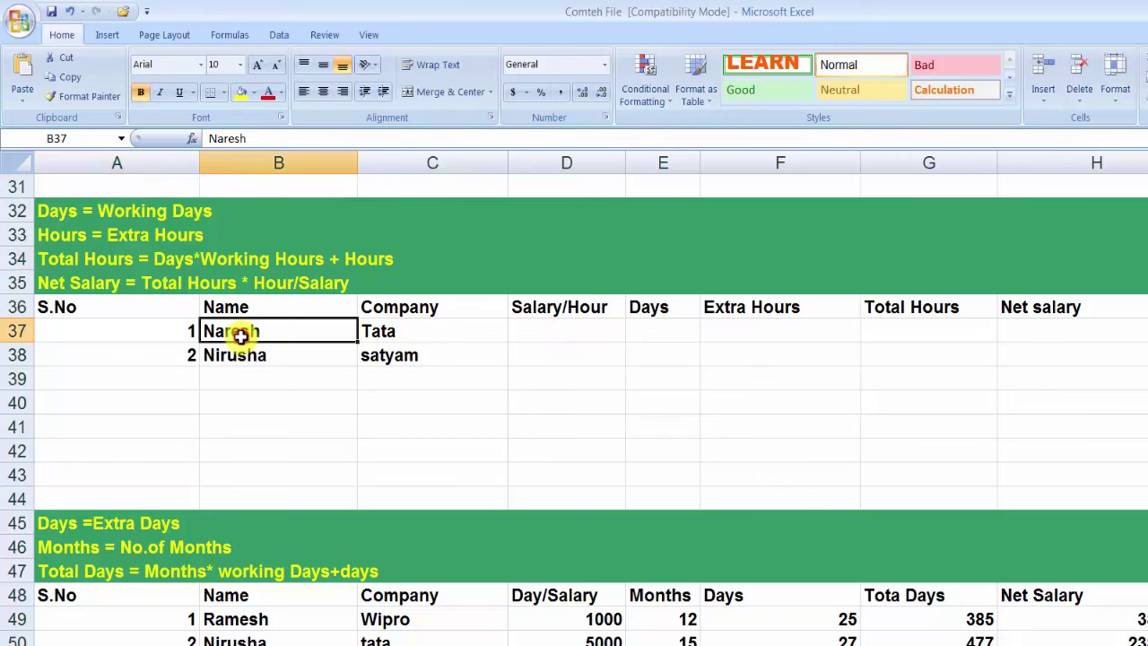
left_click(398, 336)
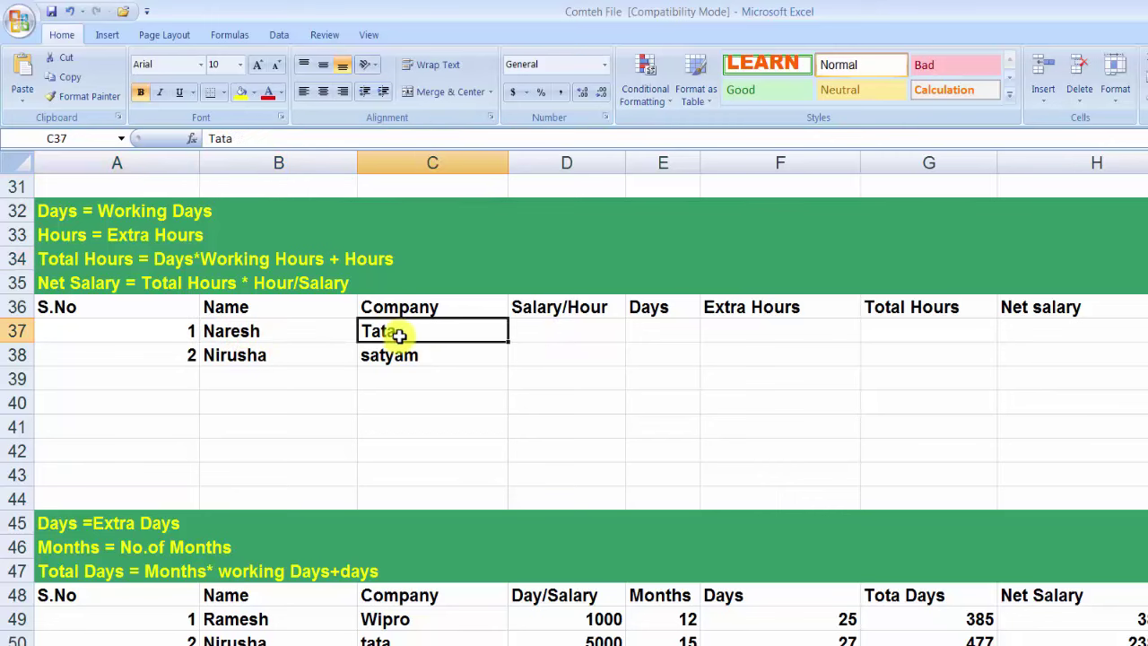
left_click(540, 328)
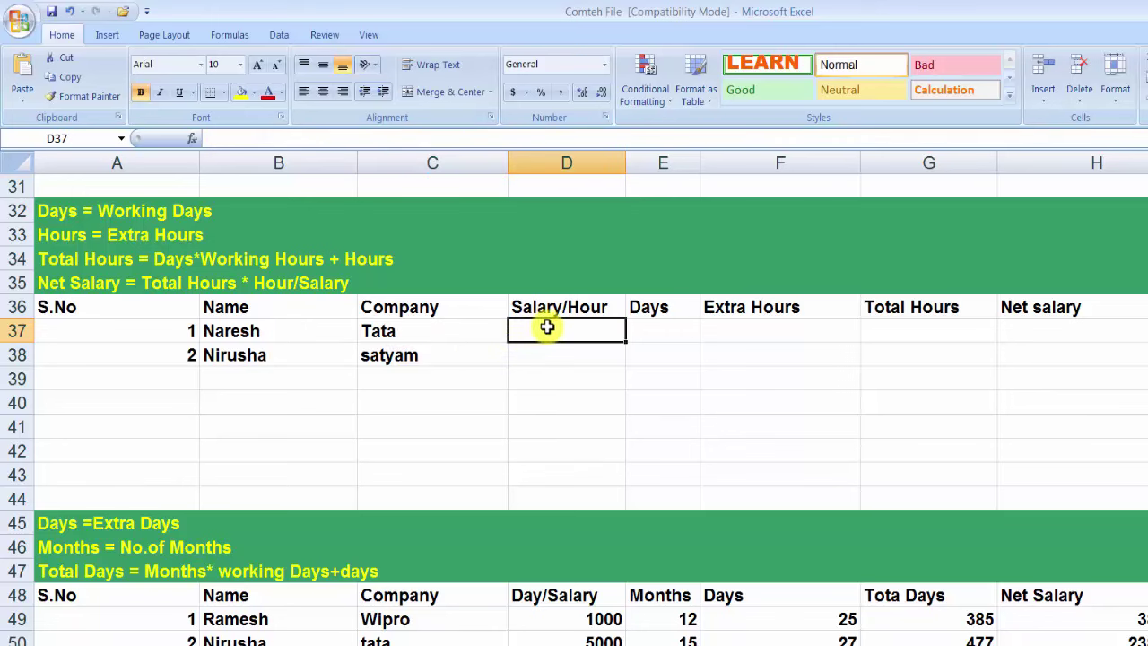
- Enter 200 salary/hour, 25 days and 12 extra hours for the first employee in row 37
type("20")
type("0")
key("Tab")
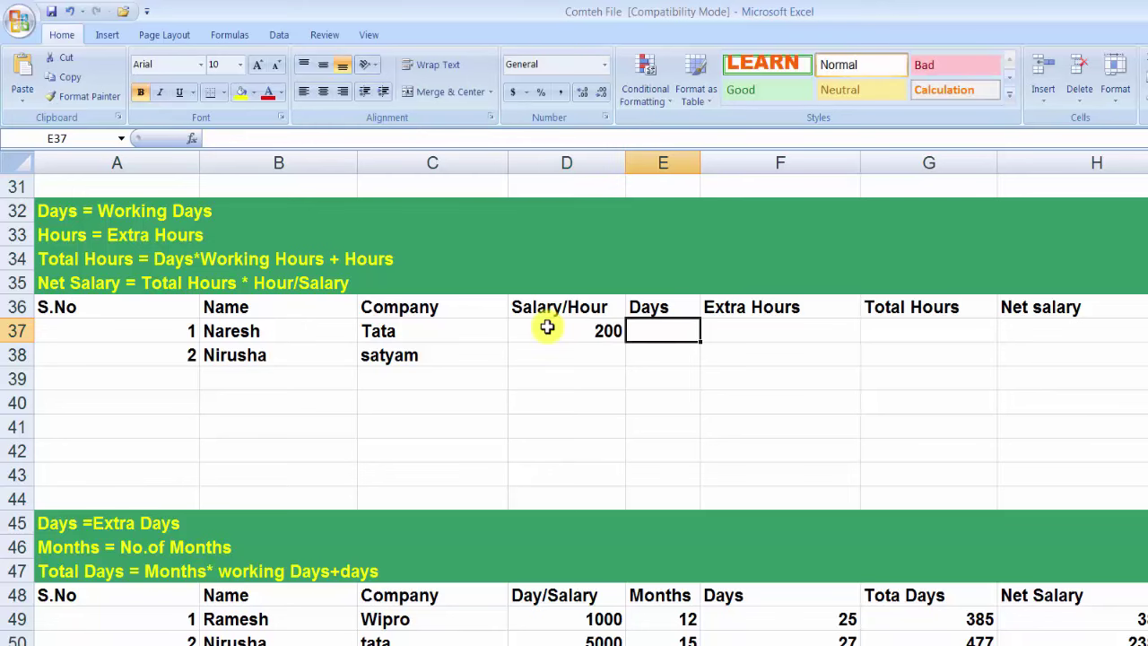
type("2")
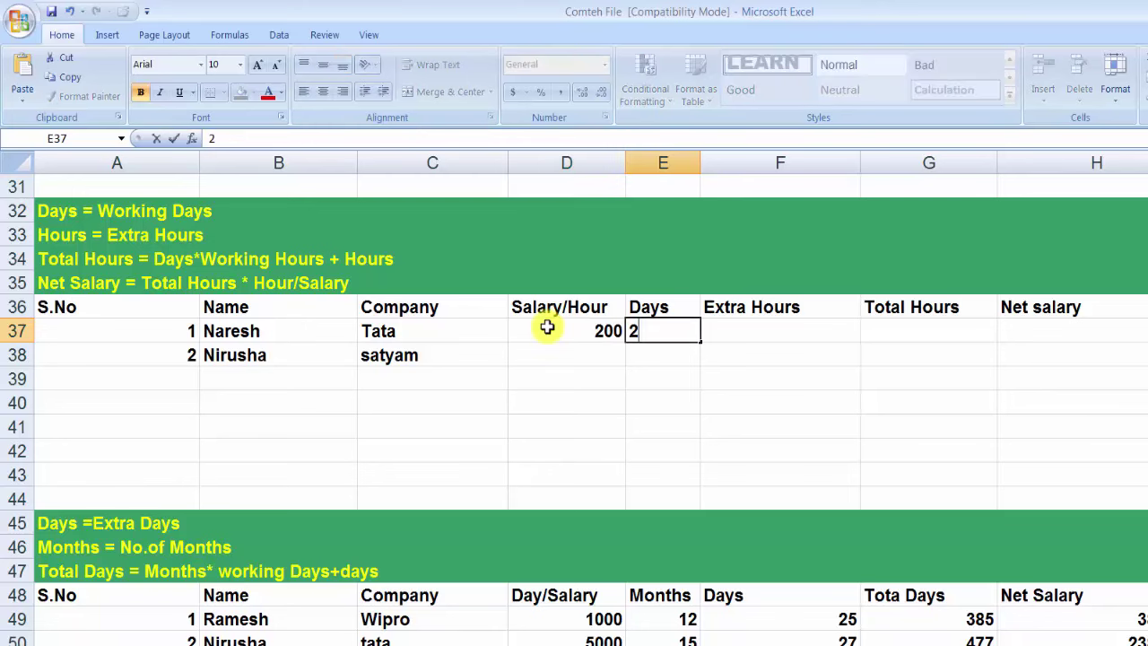
type("5")
key("Tab")
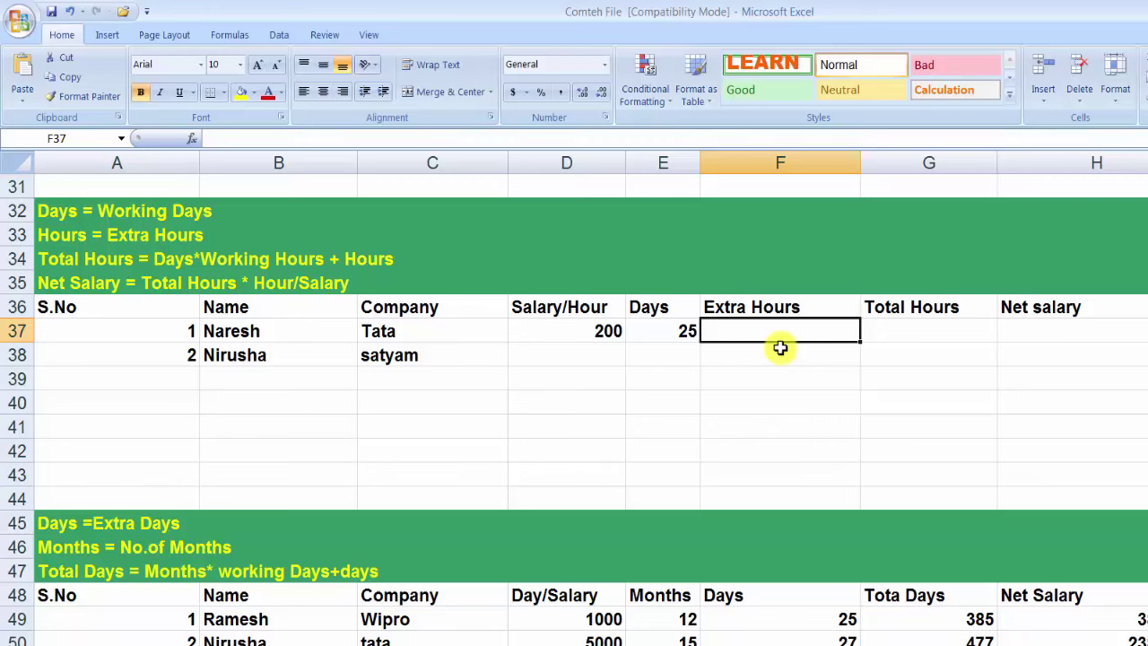
type("12")
key("Tab")
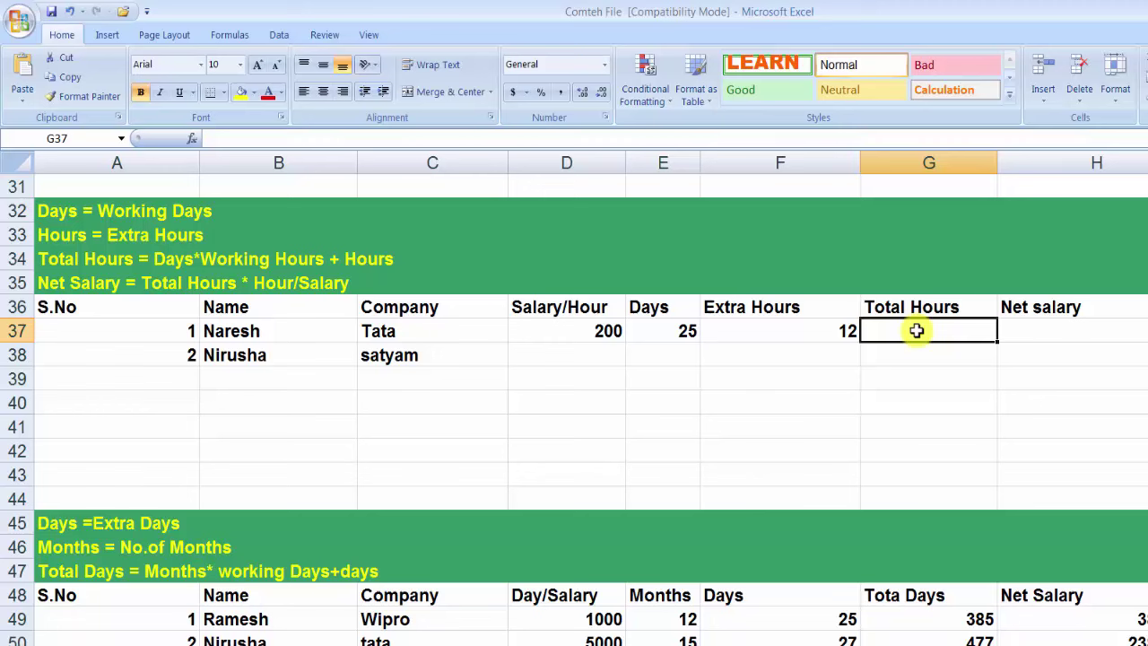
left_click_drag(583, 332, 814, 332)
left_click(1011, 333)
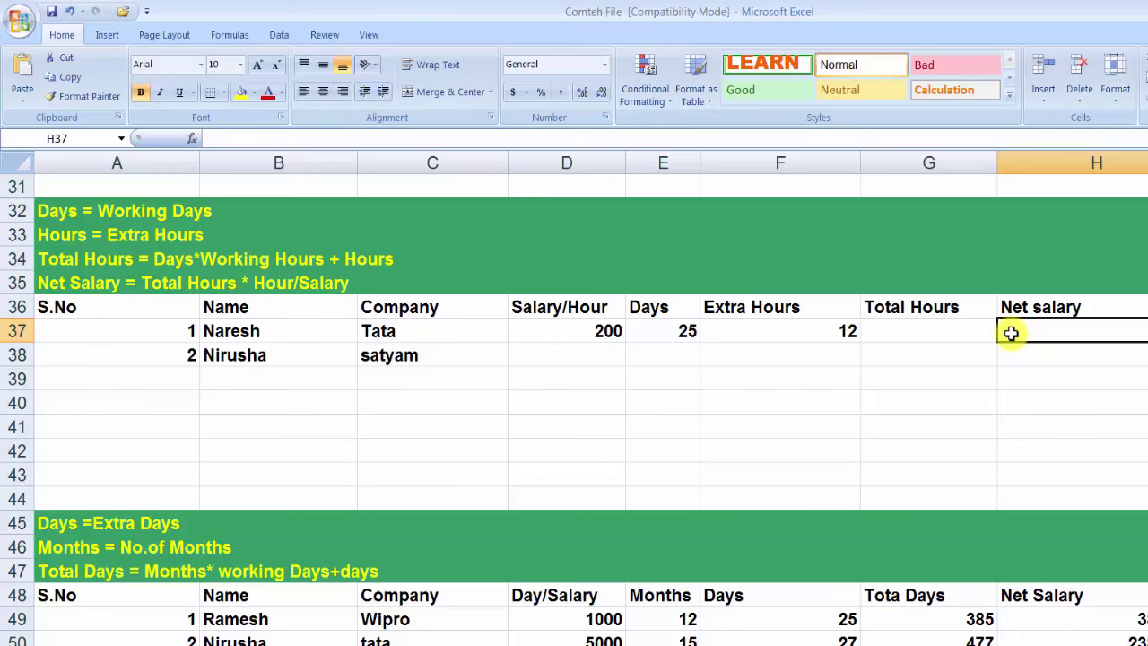
- Enter 150 salary/hour, 20 days and 5 extra hours for the second employee in row 38
left_click(242, 363)
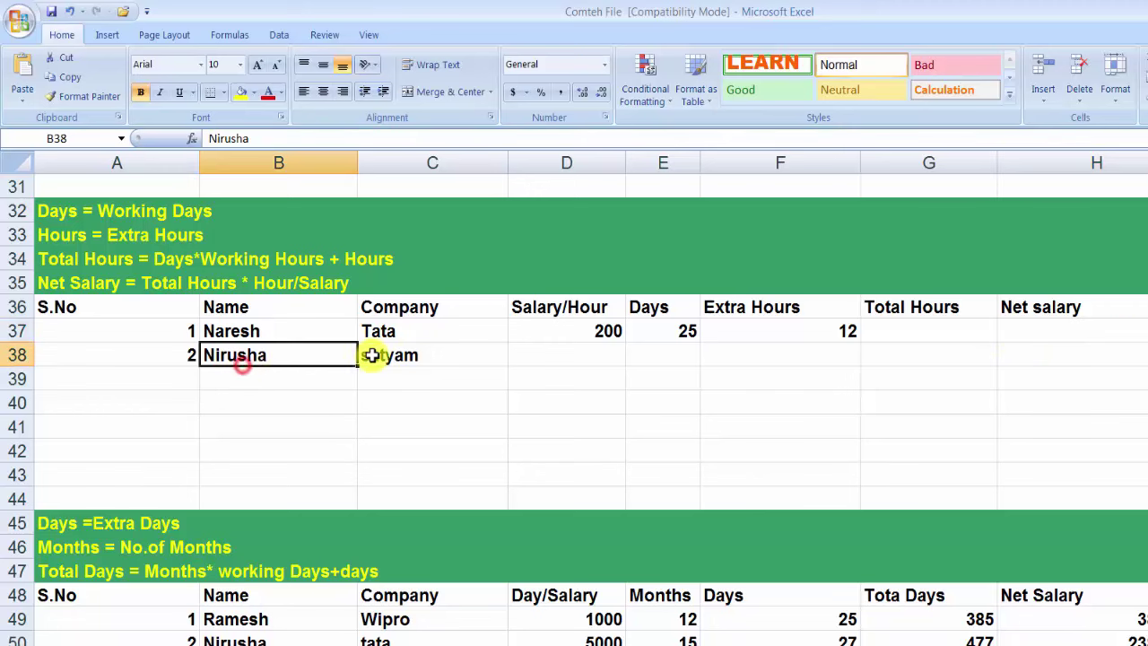
left_click(417, 356)
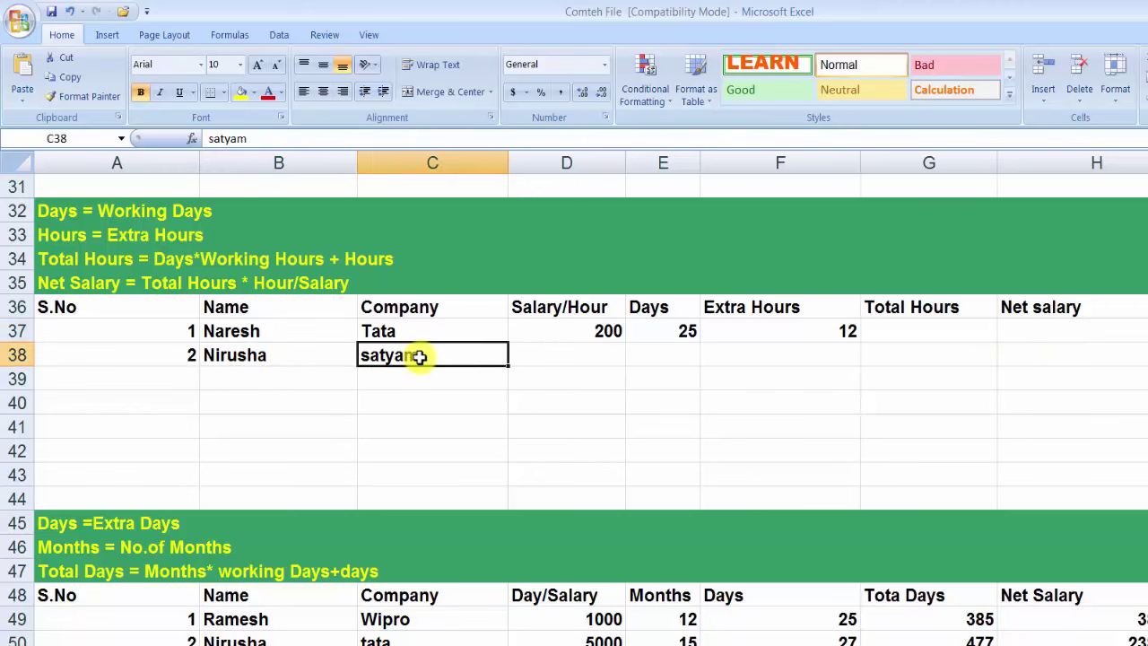
left_click(564, 357)
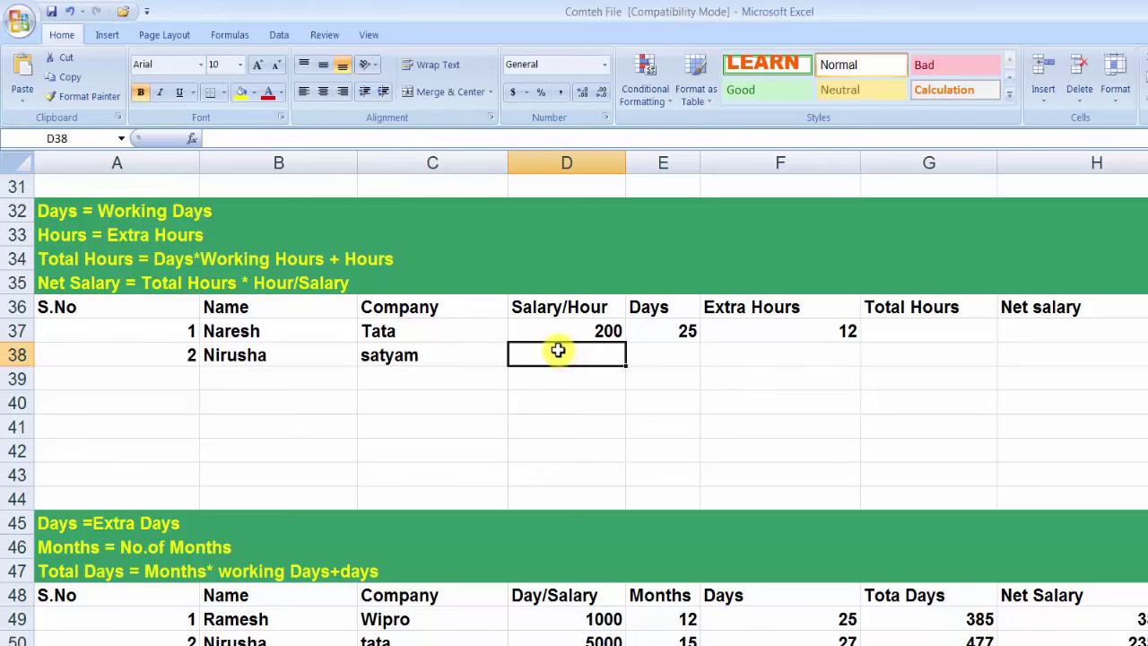
type("150")
key("Tab")
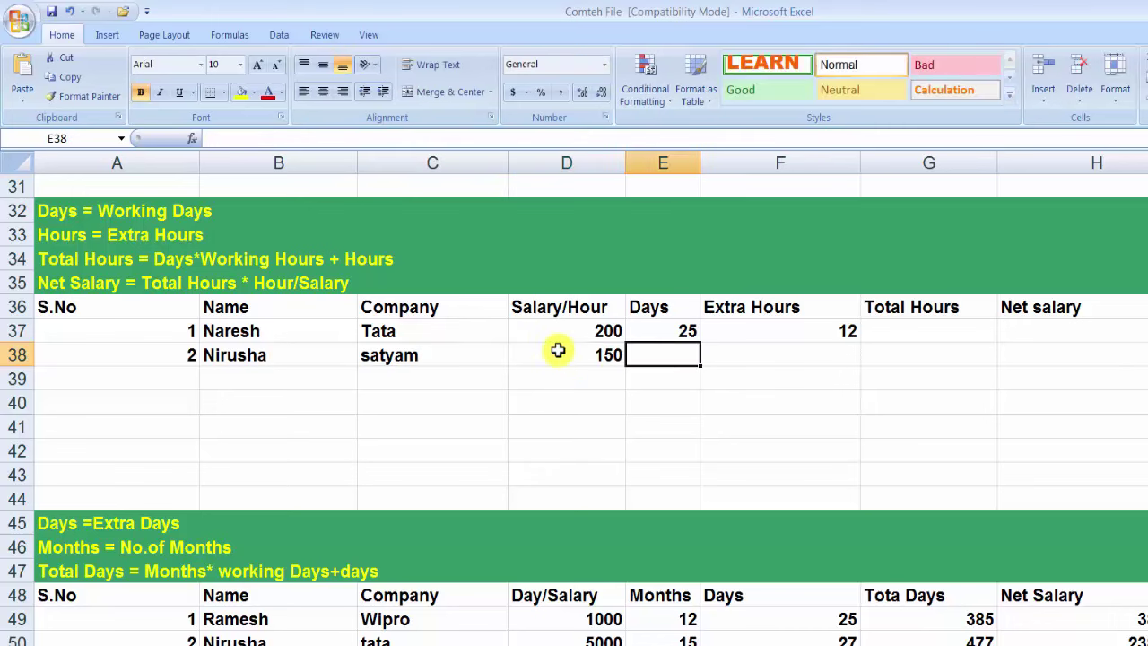
type("2")
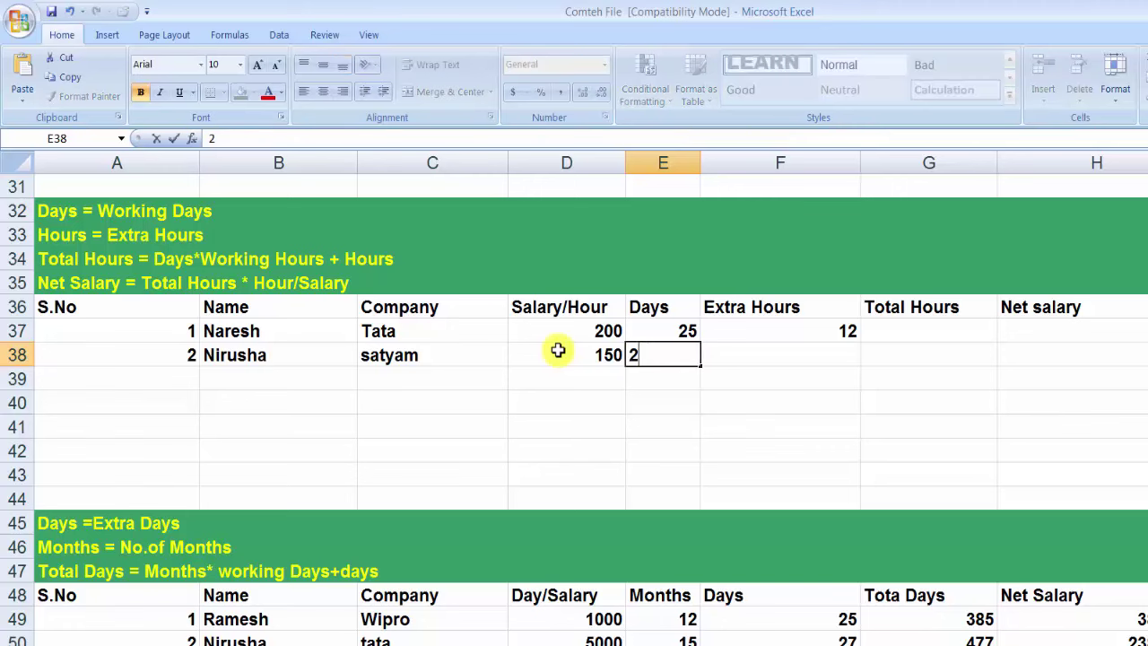
type("0")
key("Tab")
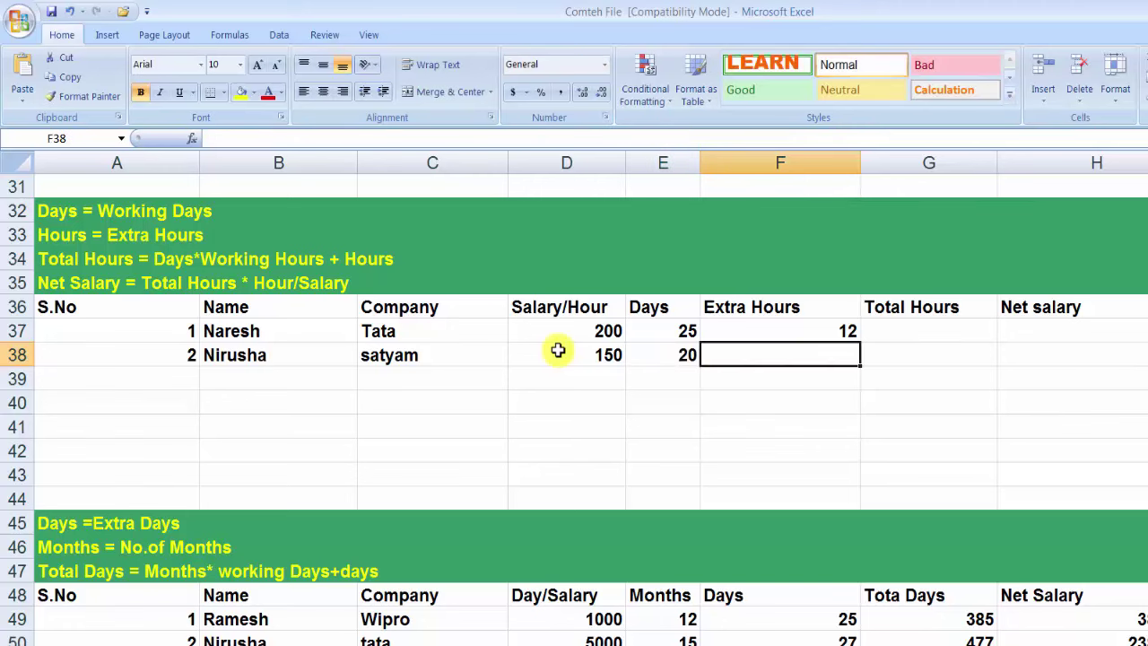
type("5")
key("Tab")
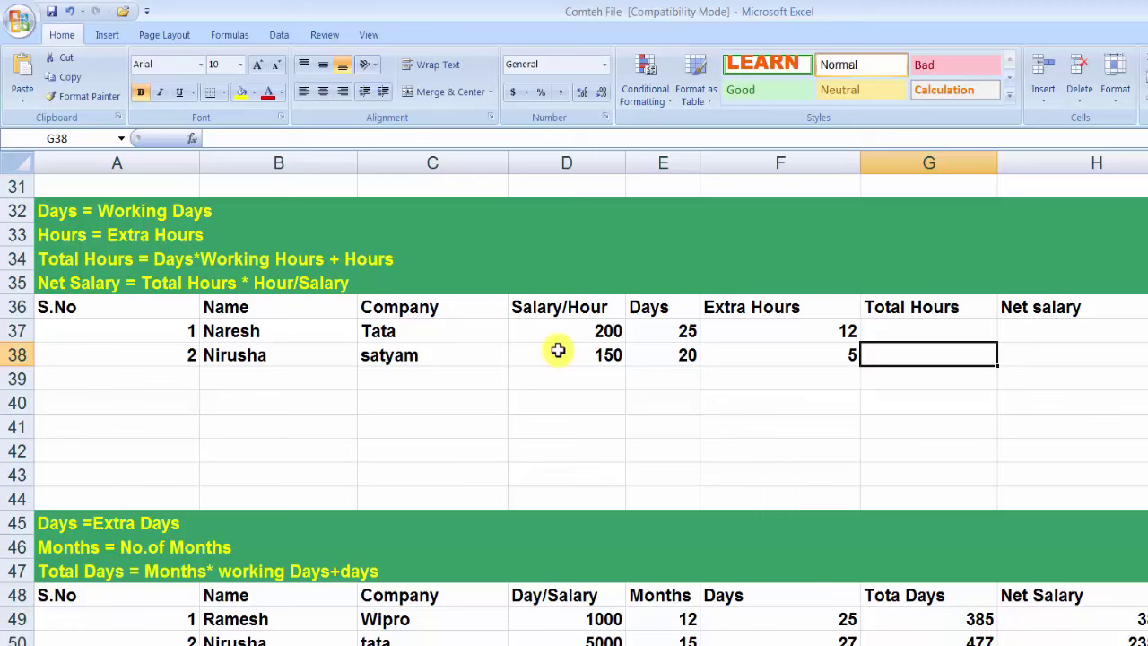
left_click(902, 326)
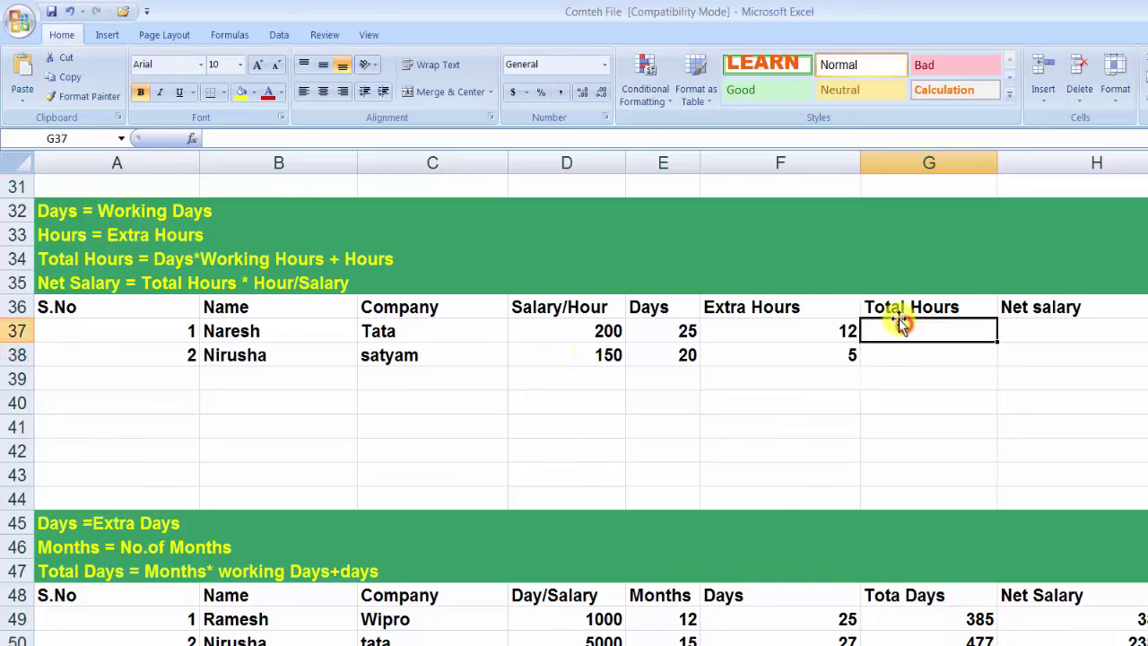
- Build =E37*8+F37 in G37 so the first Total Hours shows 212
left_click(72, 258)
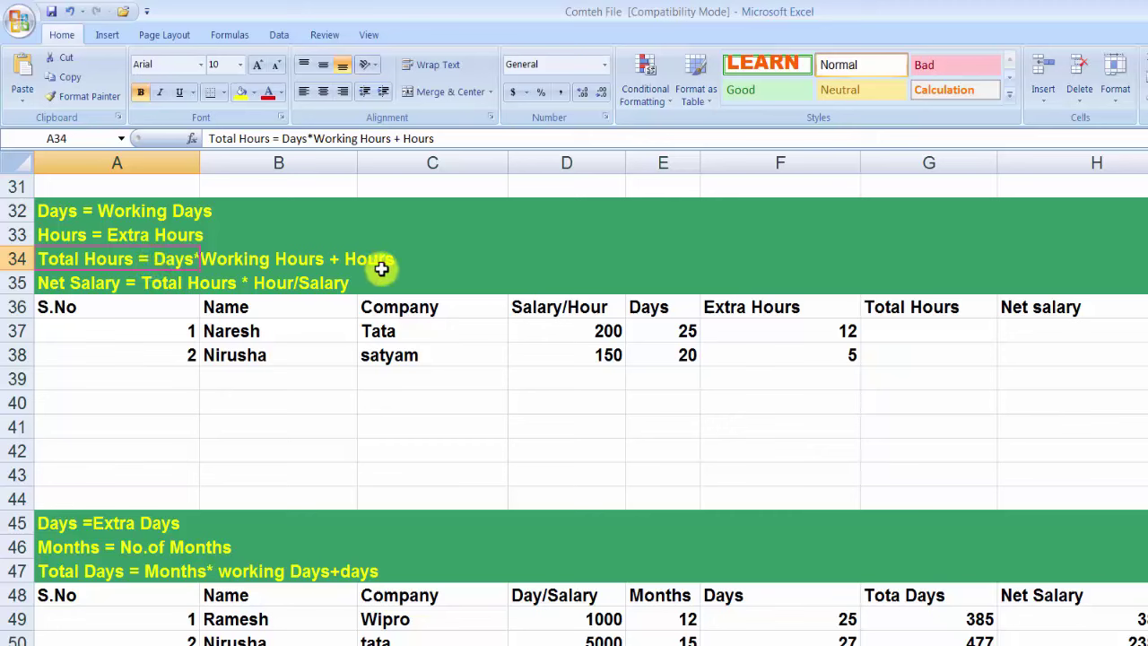
left_click(895, 335)
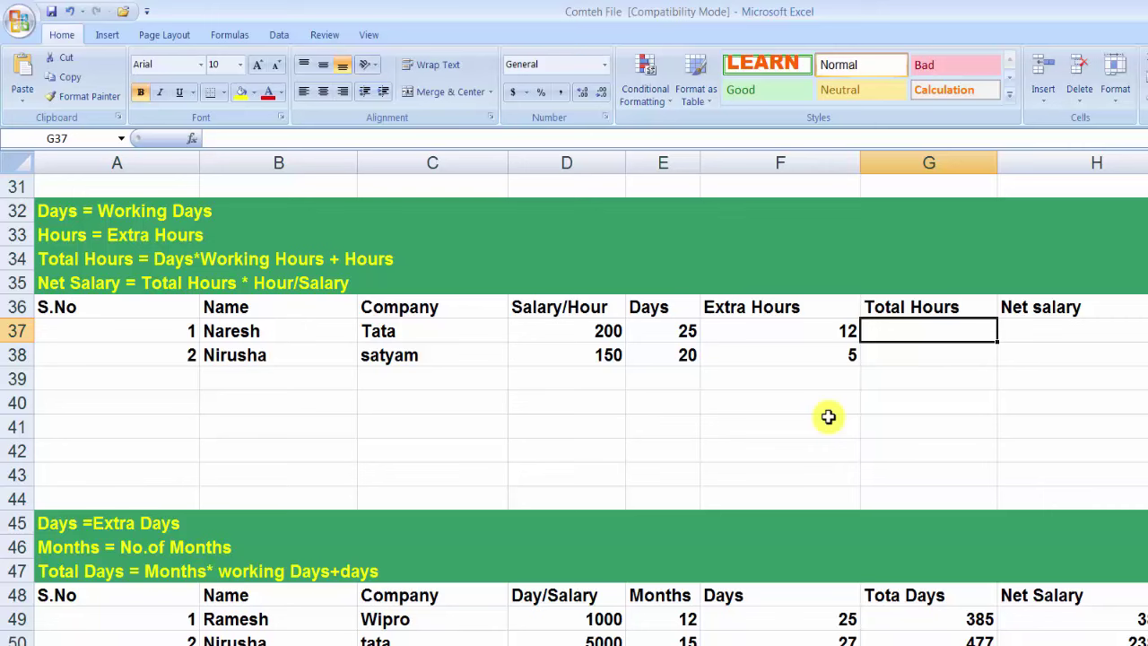
type("=")
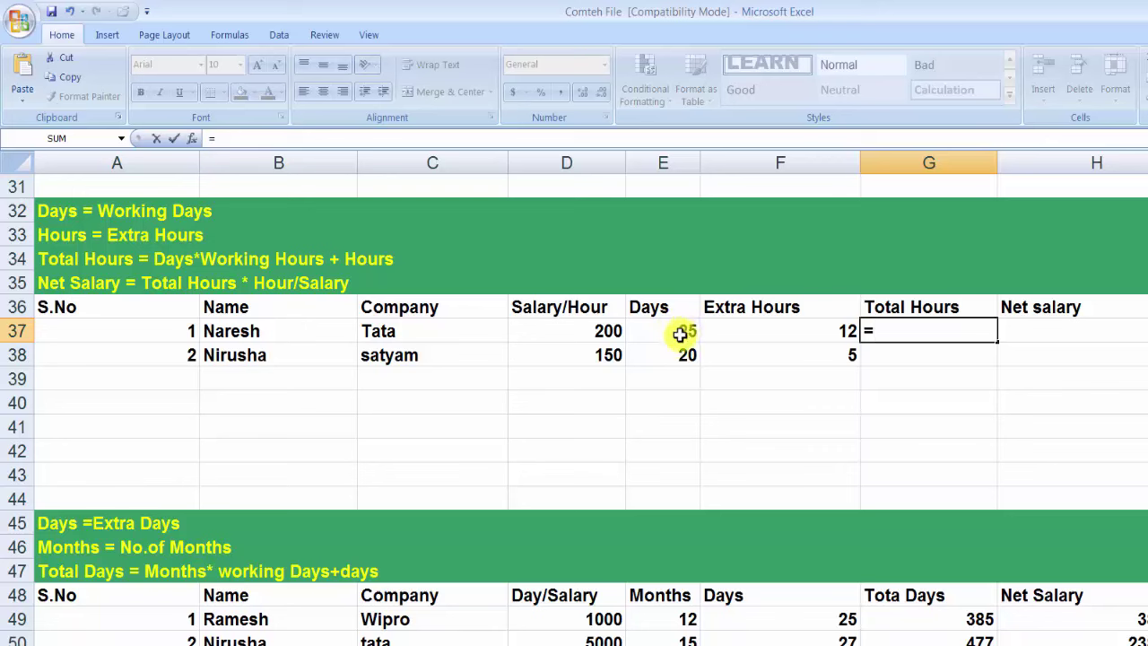
left_click(667, 333)
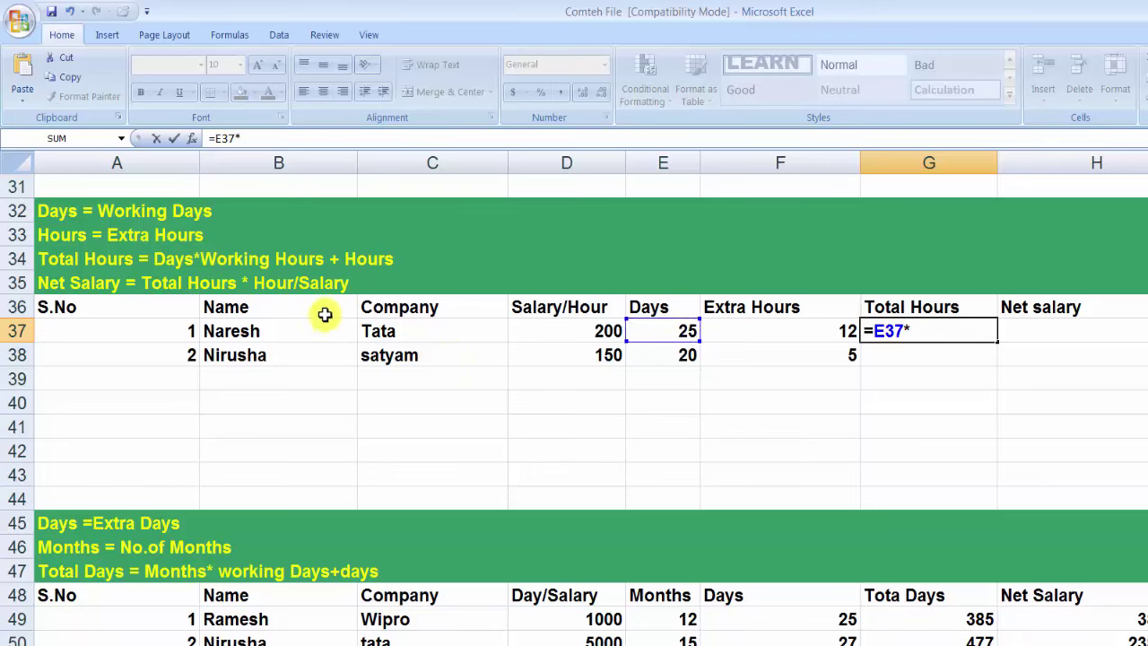
left_click(717, 334)
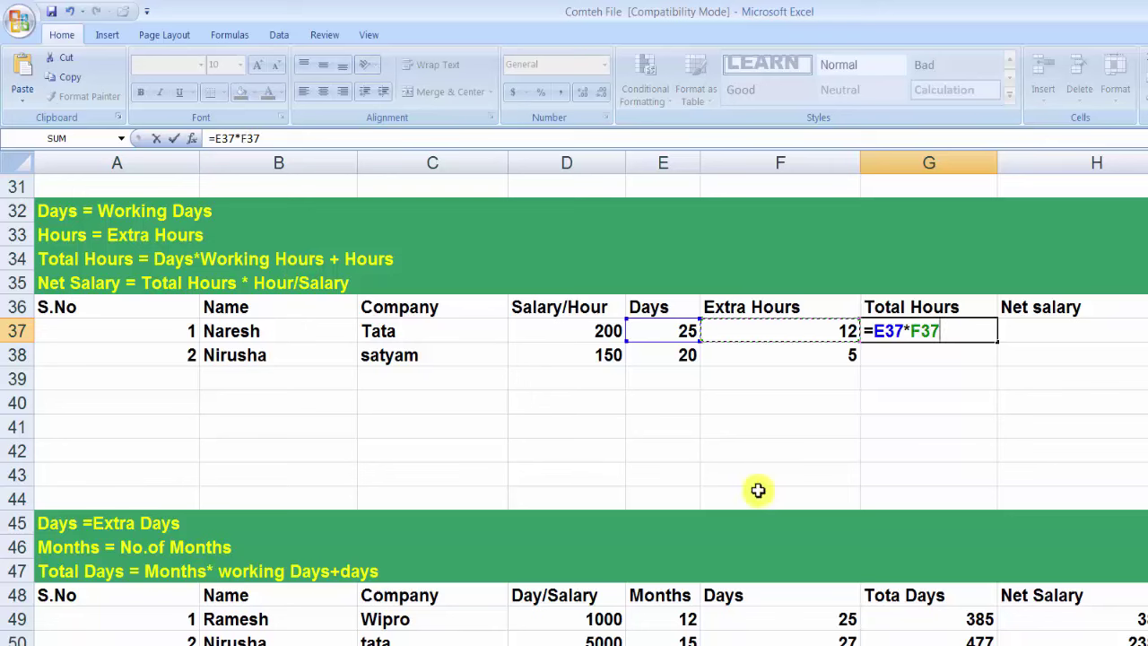
key("BackSpace")
key("BackSpace")
key("BackSpace")
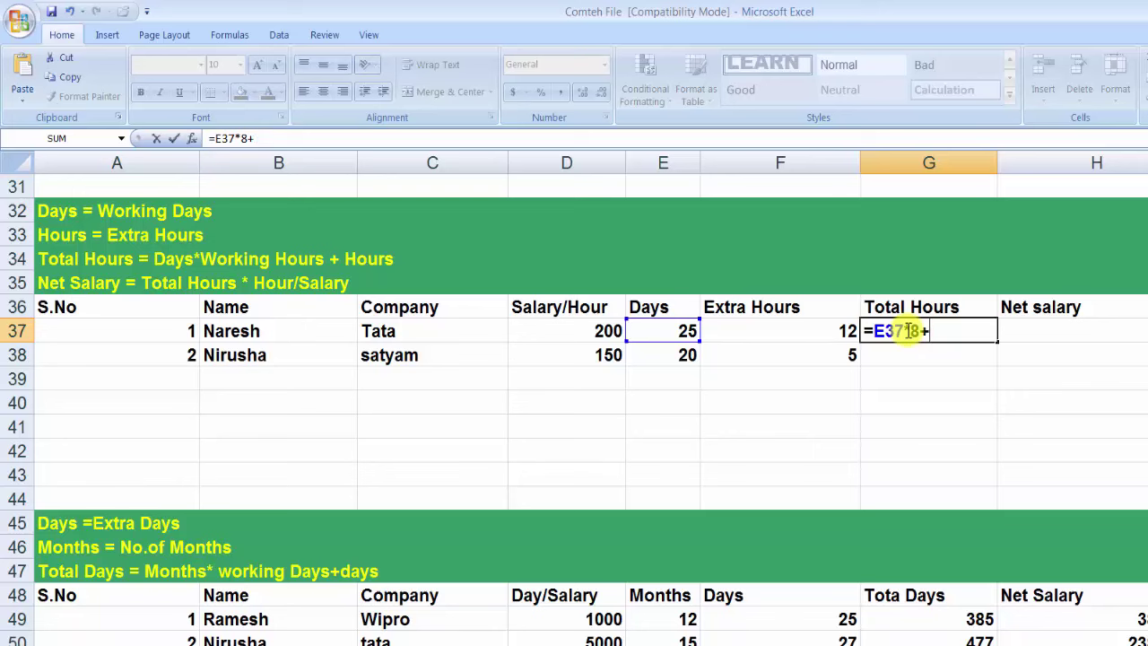
left_click(789, 337)
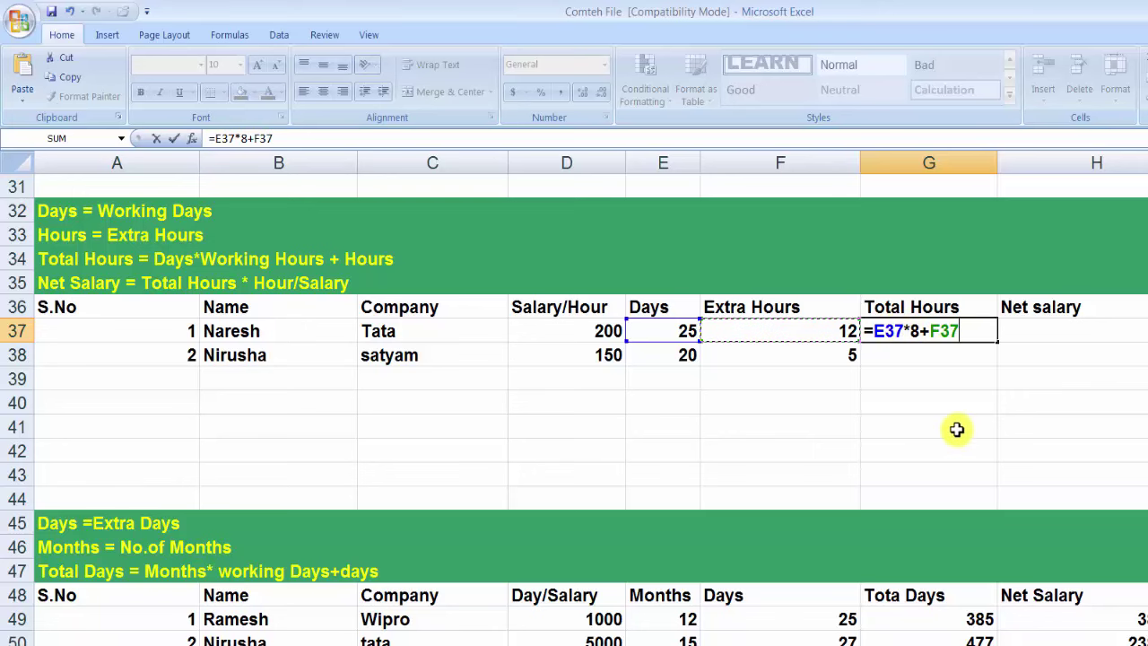
key("Return")
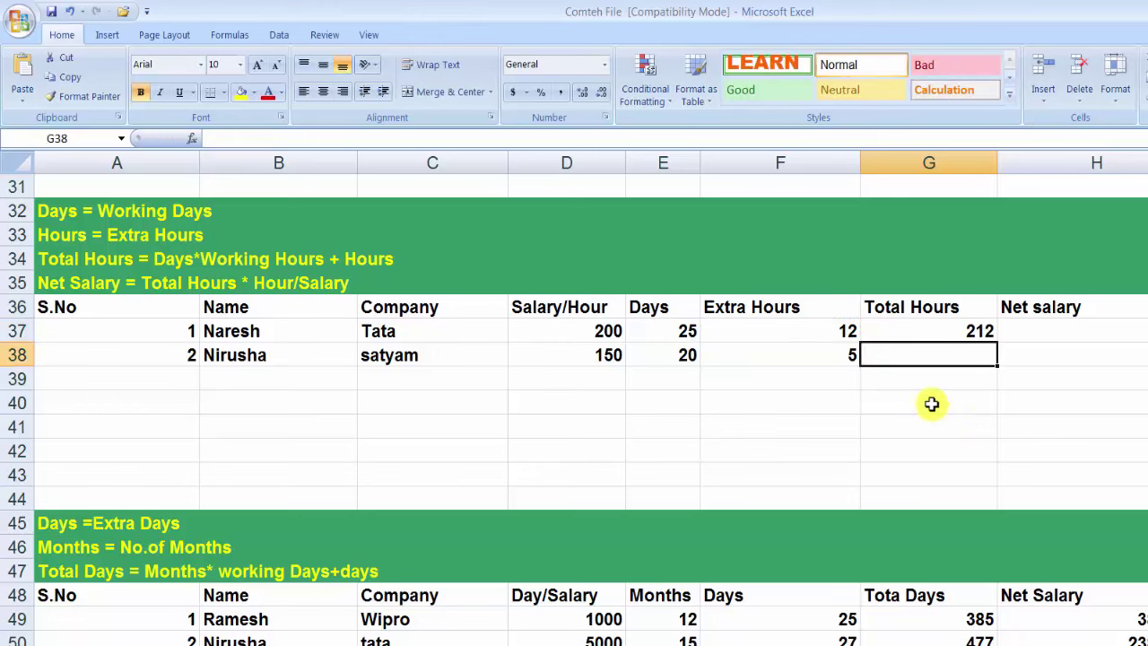
left_click(949, 338)
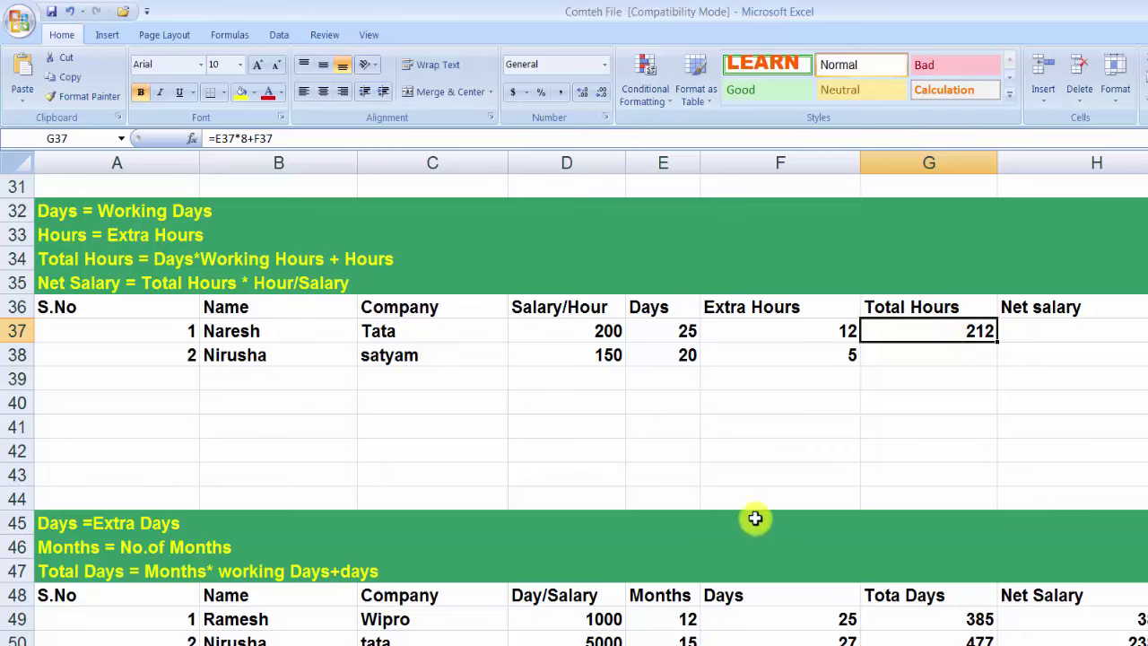
left_click(739, 440)
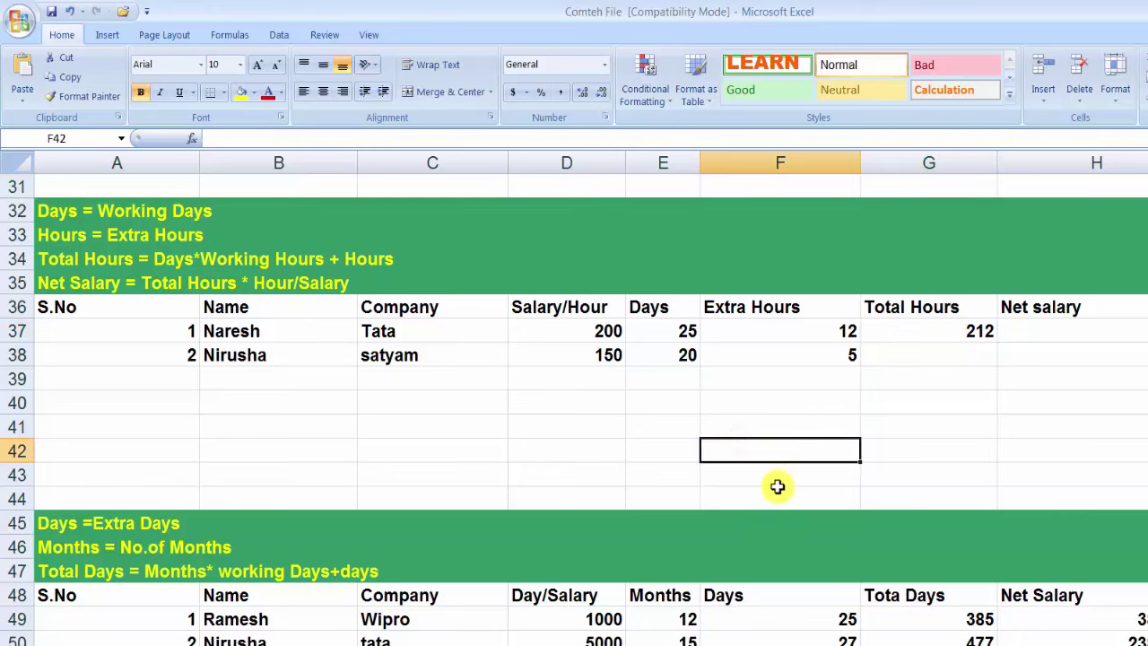
- Enter a check calculation of 25*8 in F42, showing 200
type("=25*8")
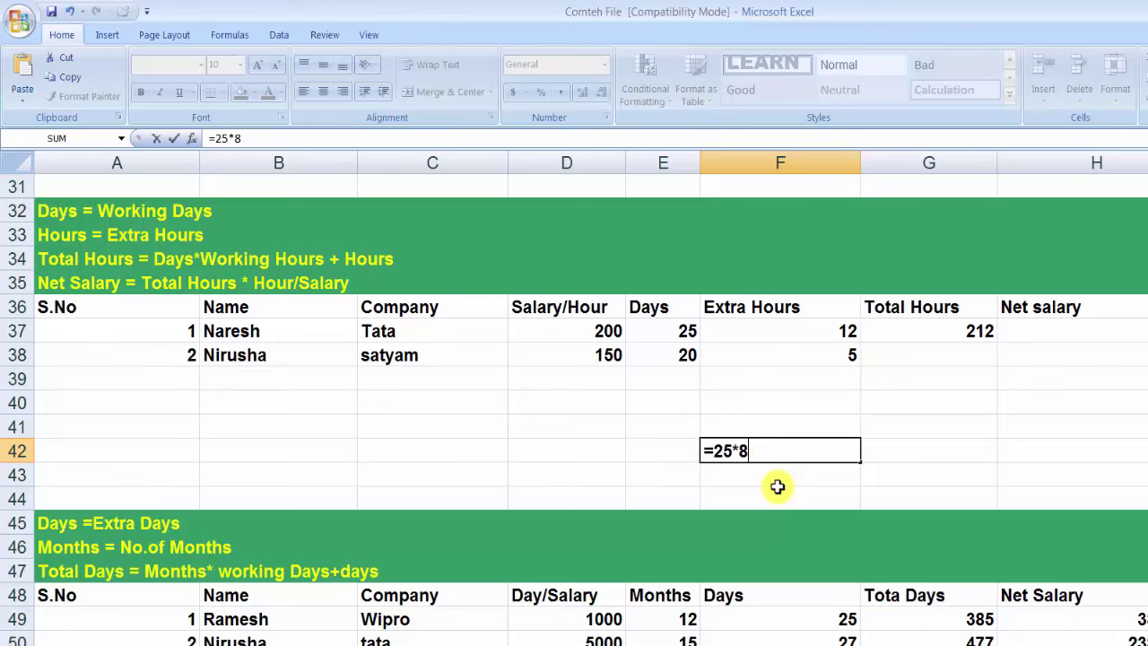
key("Return")
key("Up")
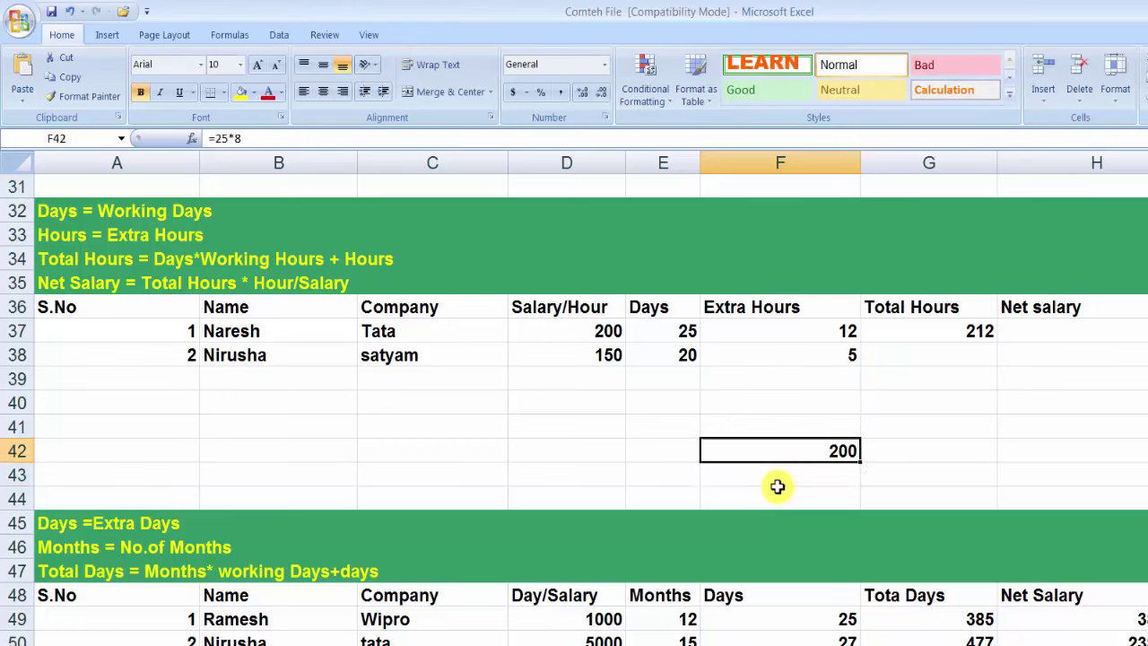
left_click(839, 333)
left_click(844, 452)
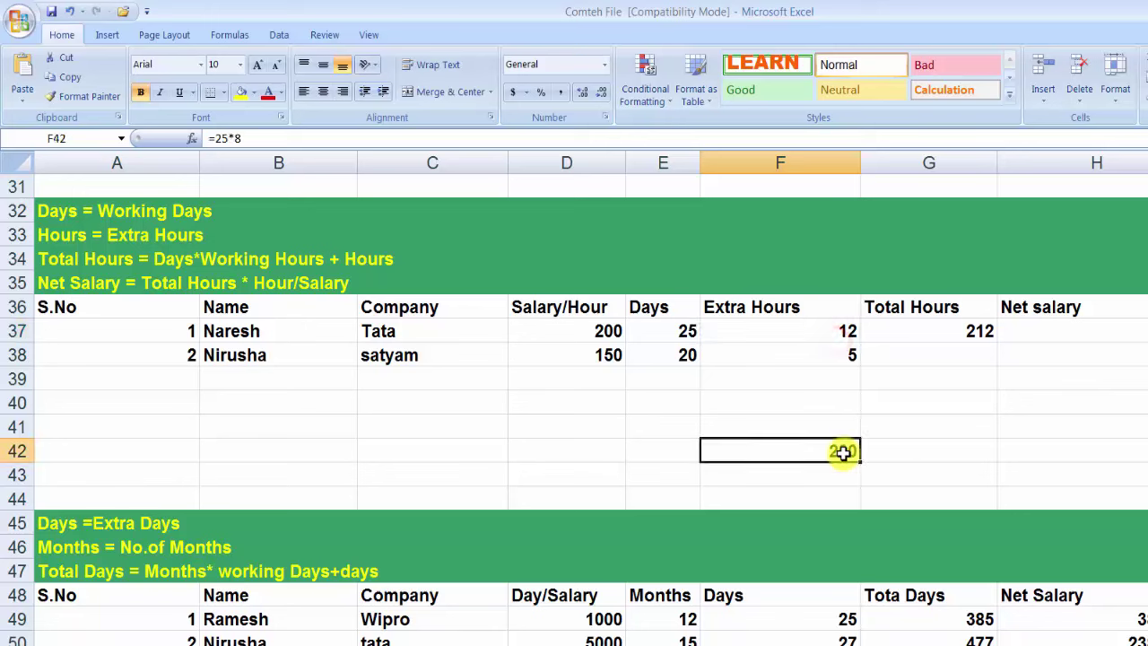
- Reopen G37's =E37*8+F37 formula and confirm it unchanged
left_click(949, 332)
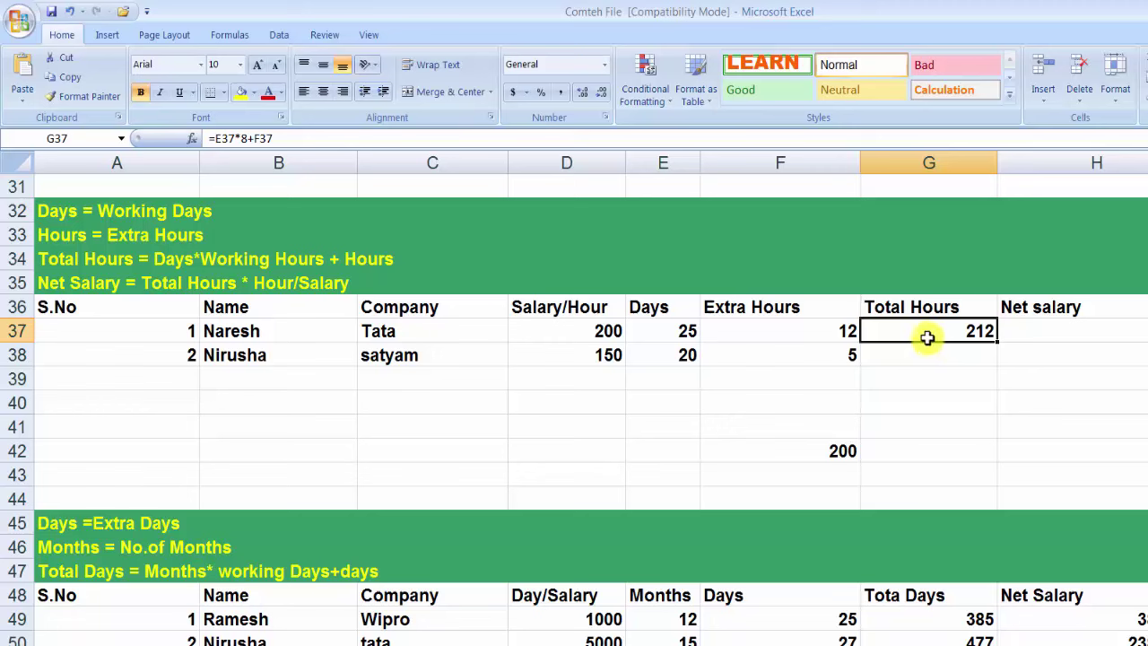
double_click(928, 338)
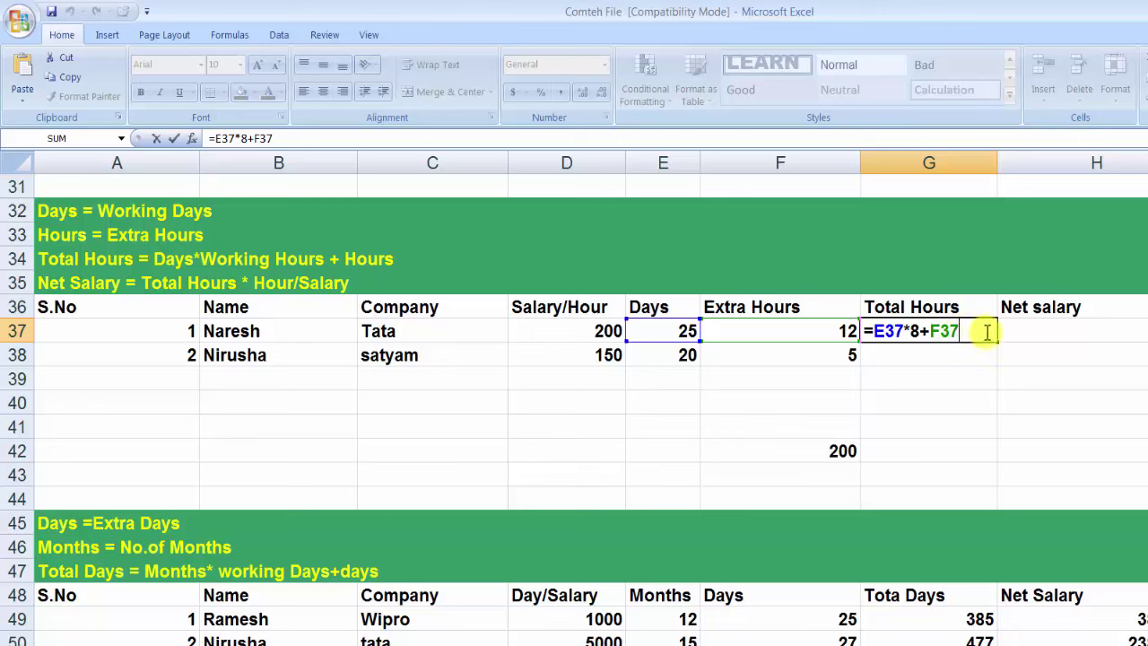
key("Return")
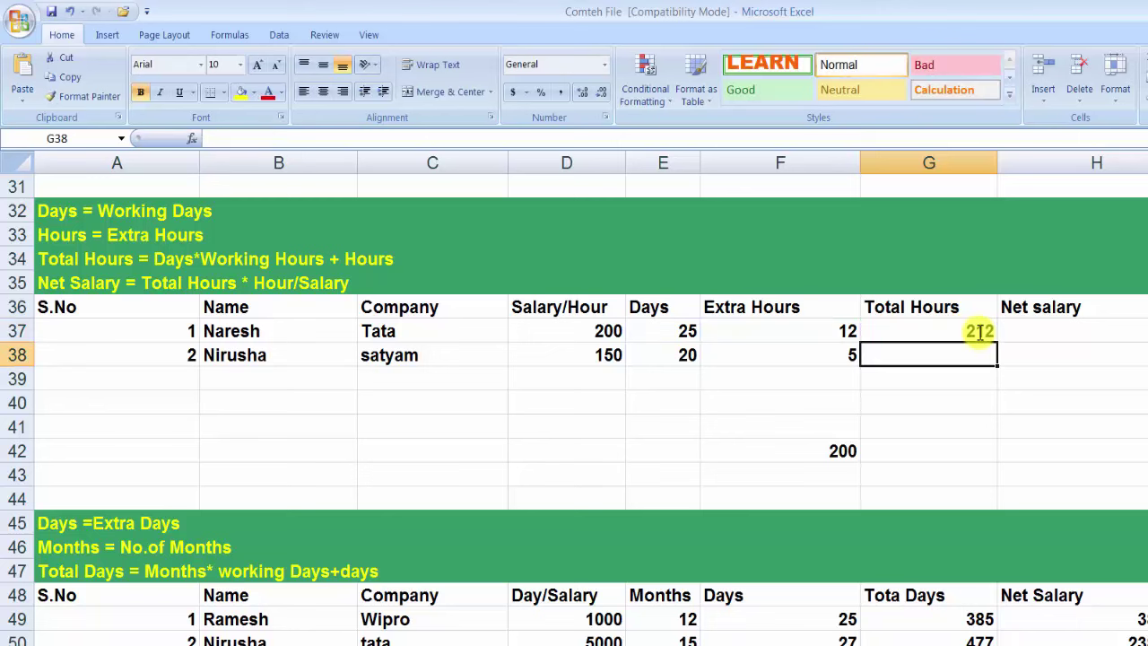
left_click(976, 333)
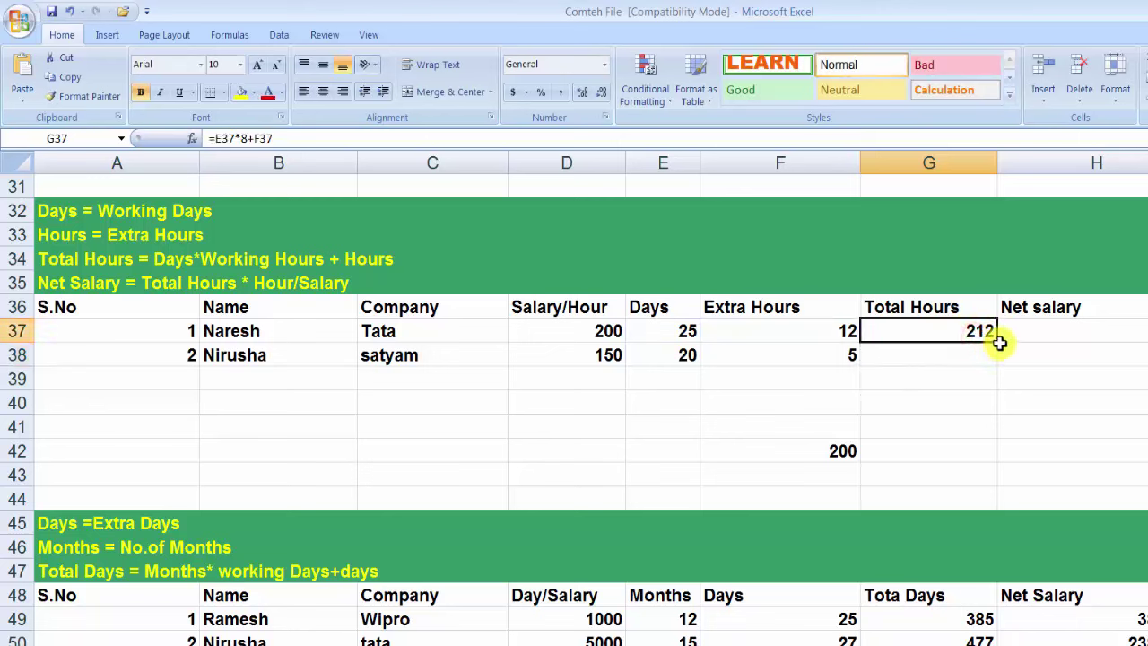
left_click(1001, 346)
- Fill G37's Total Hours formula down to G38 (165) and review the row's input values
left_click(978, 330)
left_click_drag(998, 342, 1005, 358)
left_click(984, 357)
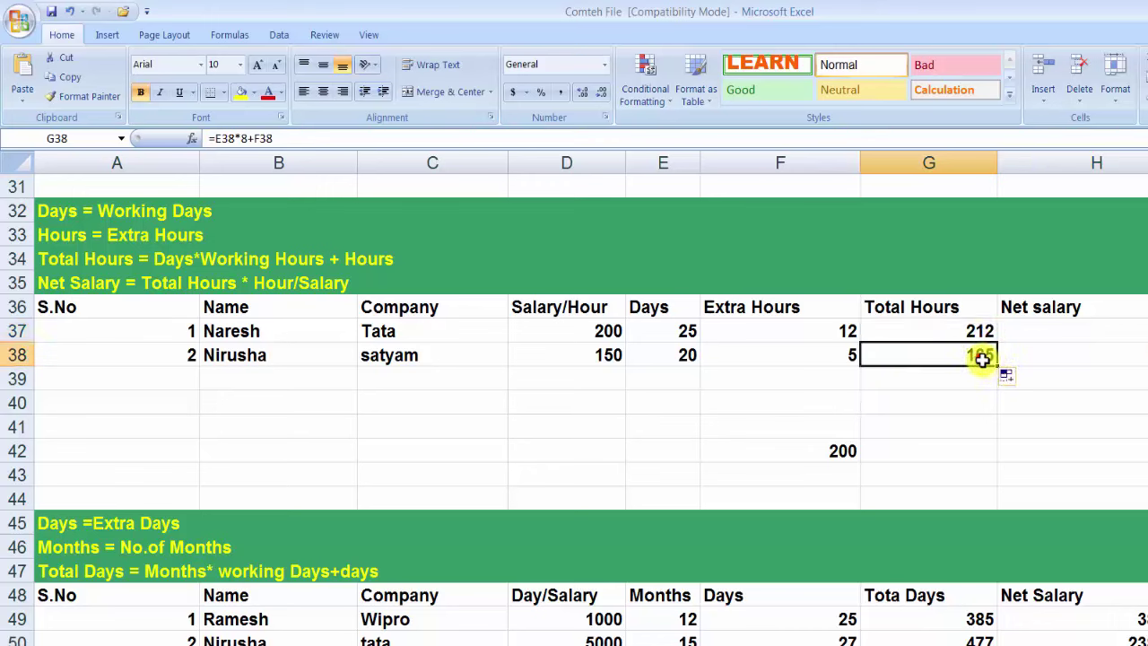
left_click(400, 358)
left_click(242, 356)
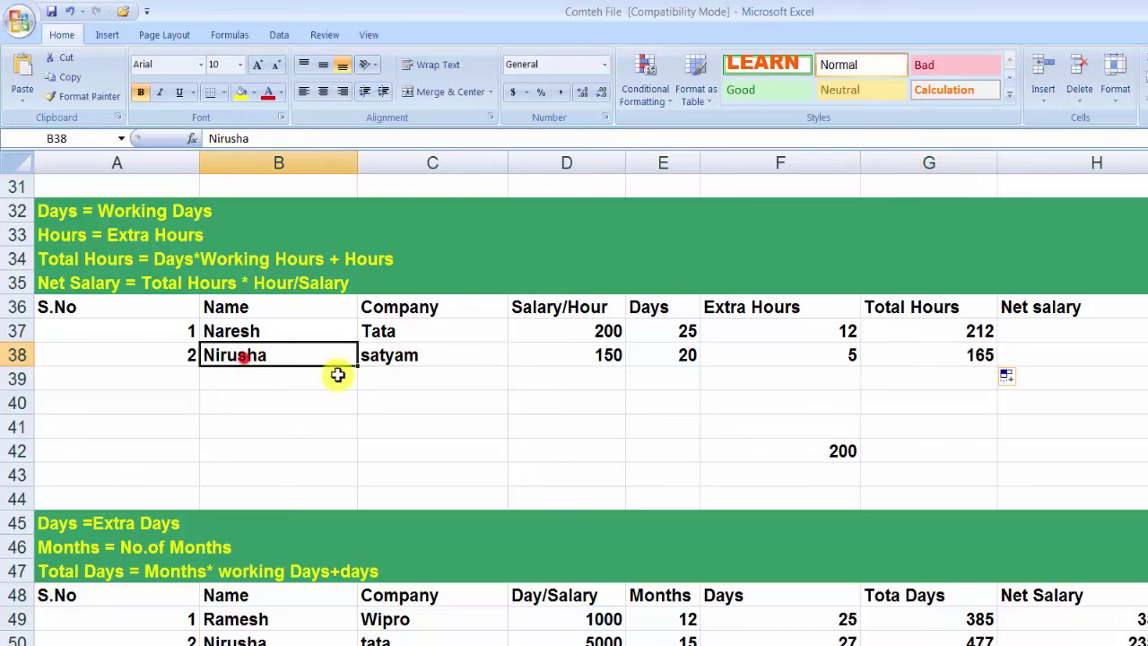
left_click(973, 357)
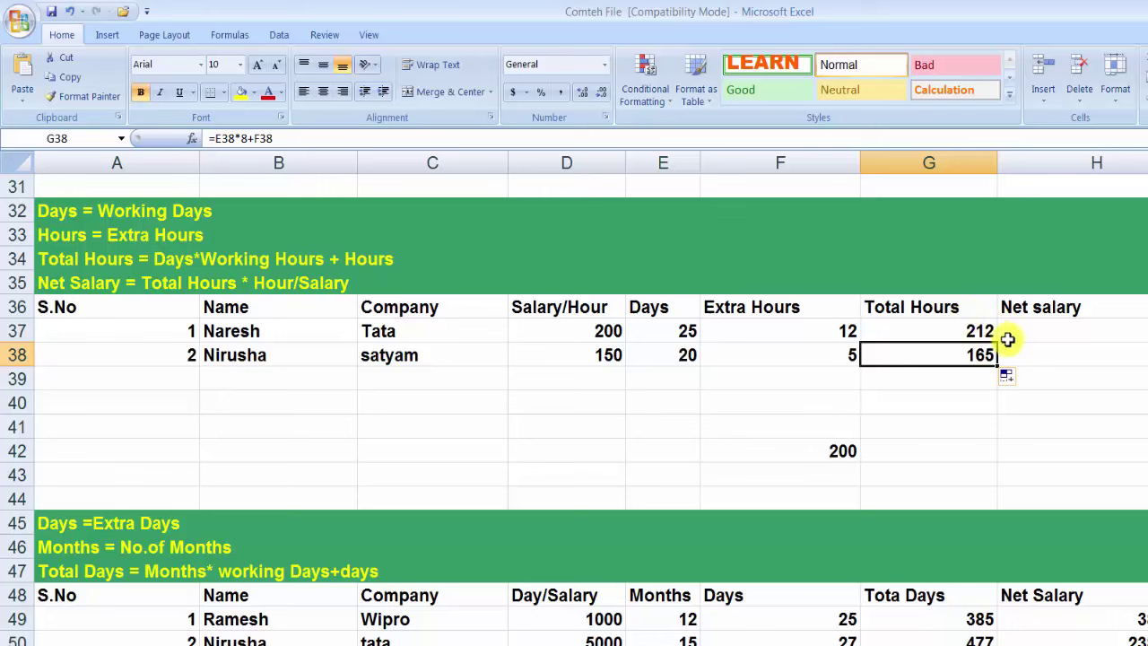
left_click(595, 333)
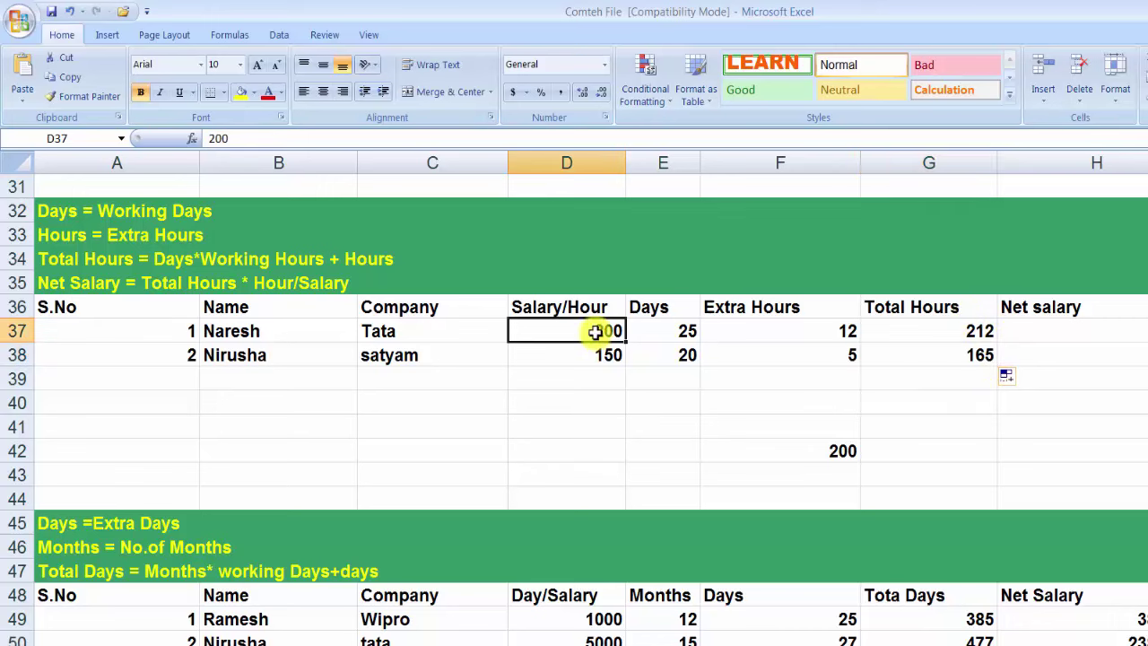
left_click(603, 356)
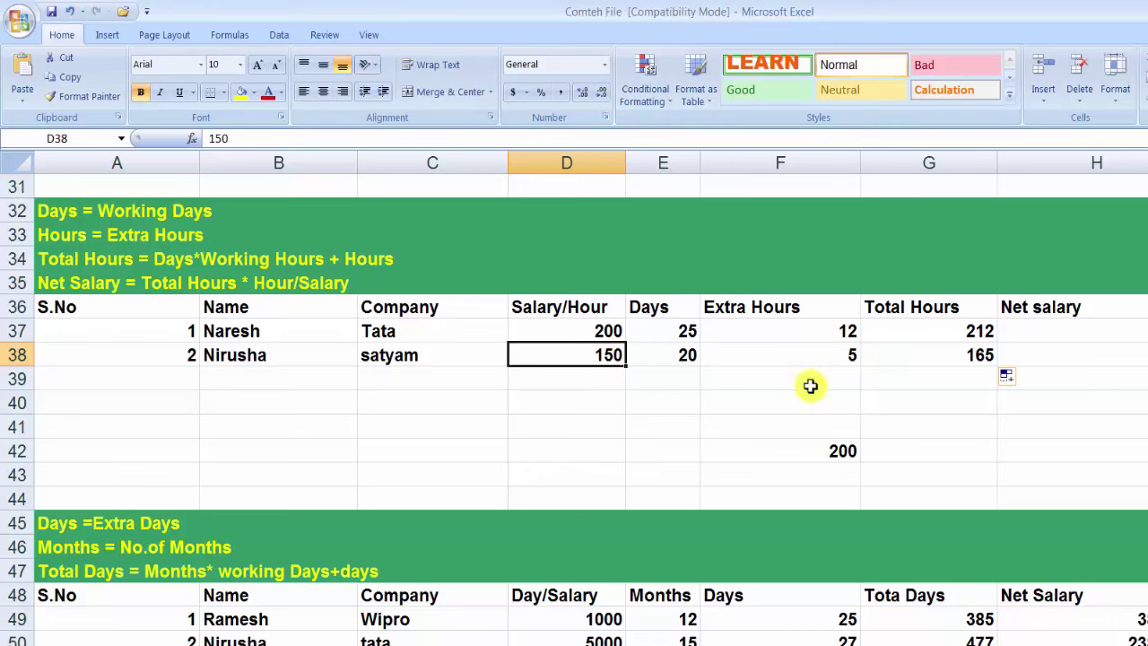
left_click(685, 333)
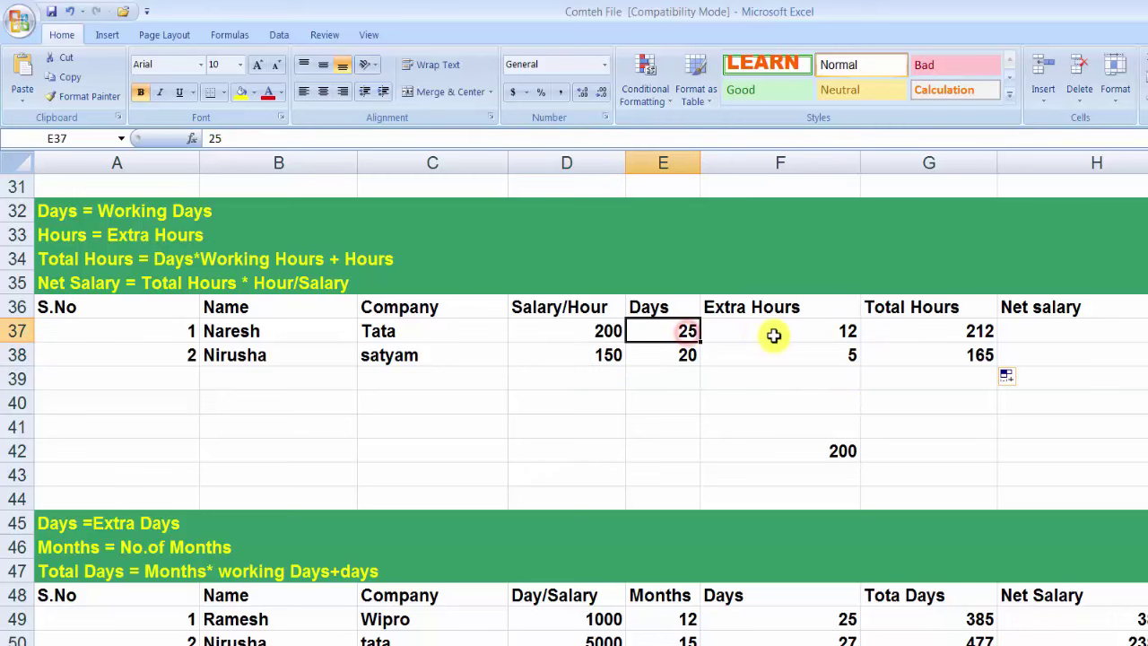
left_click(819, 335)
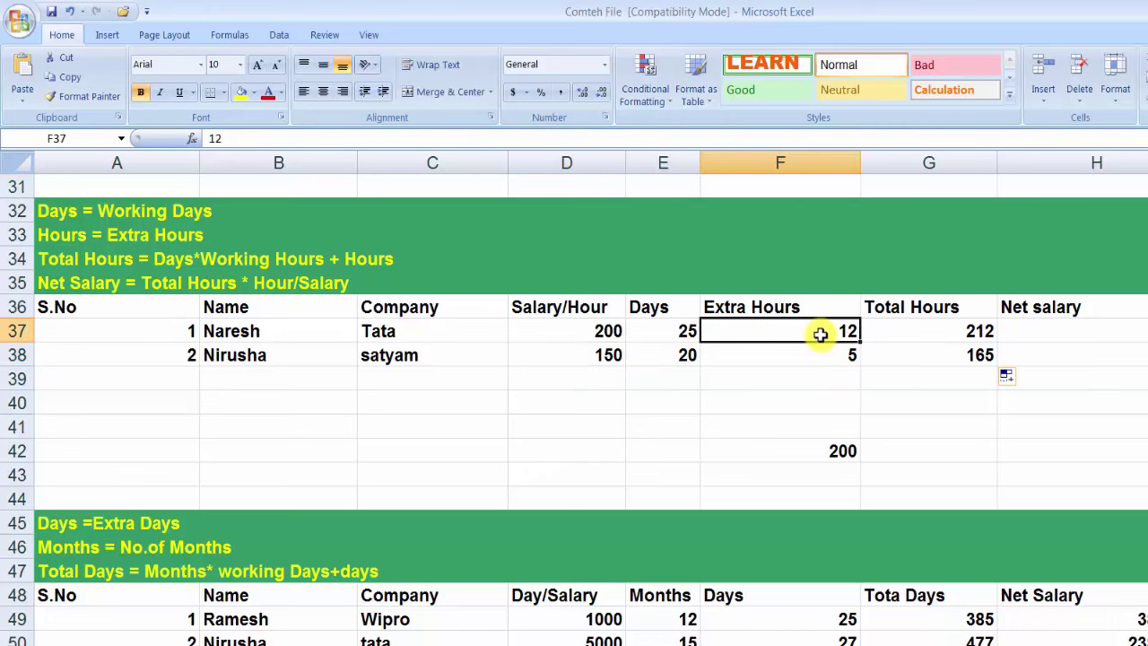
left_click(970, 335)
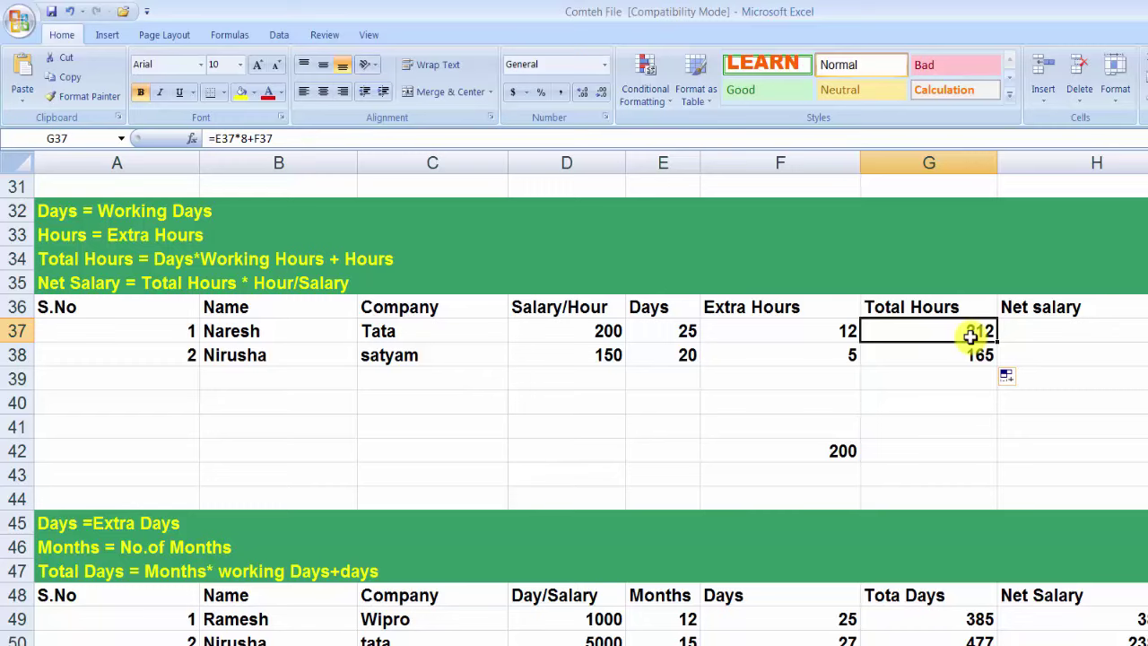
left_click(1051, 330)
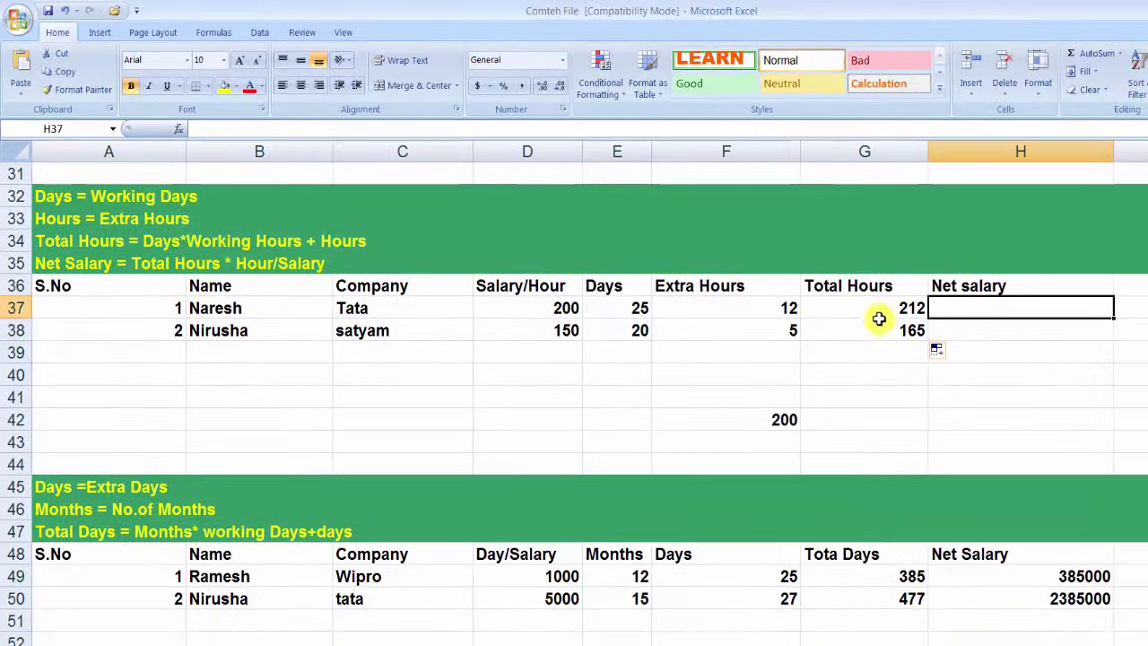
- Enter =G37*D37 in H37 so the first net salary shows 42400
left_click(885, 313)
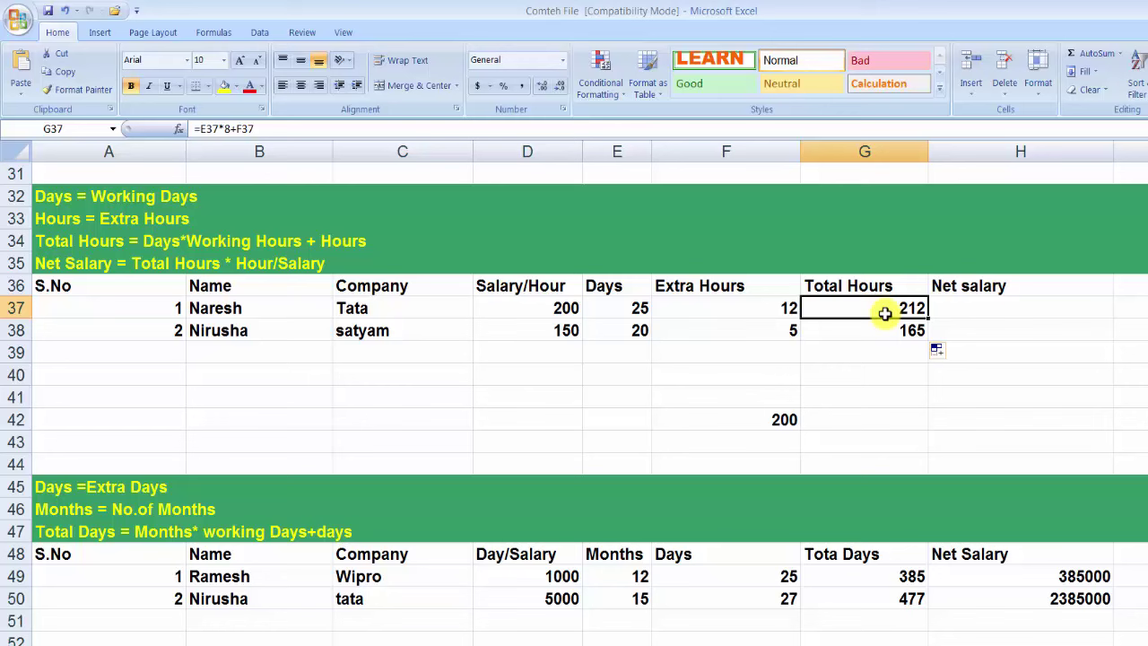
left_click(543, 313)
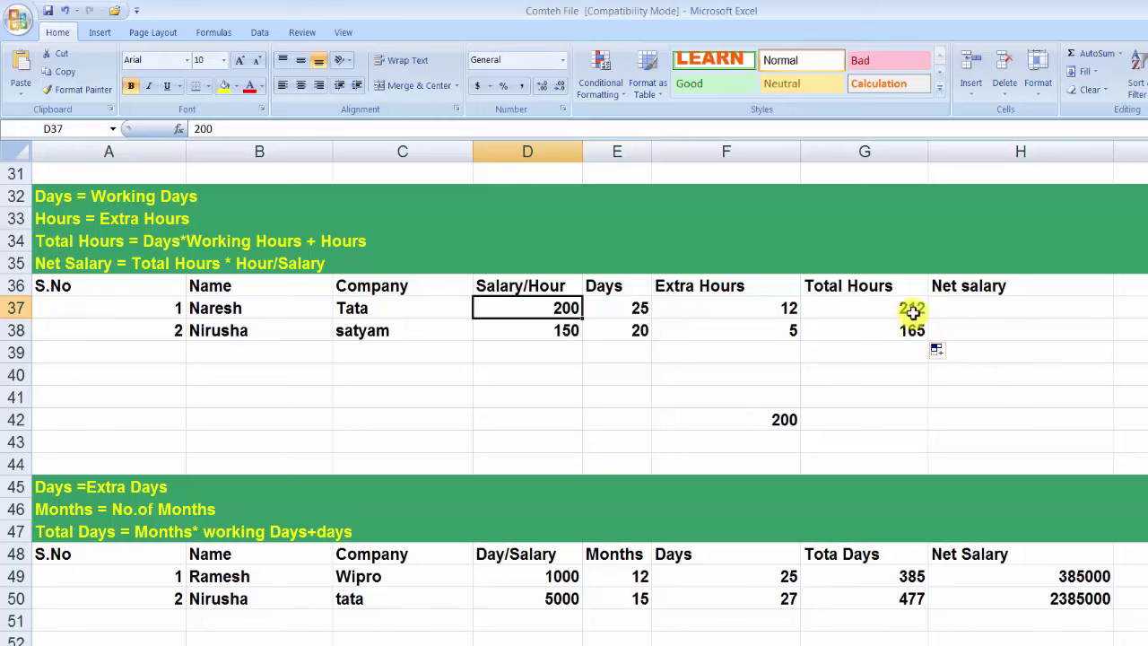
left_click(975, 311)
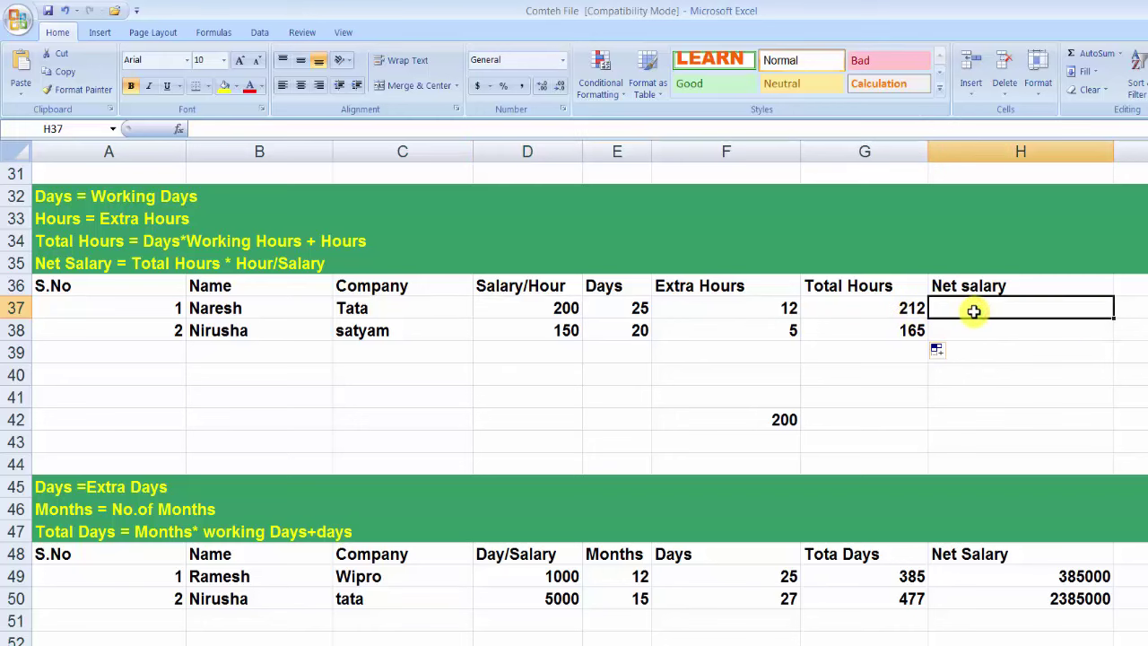
type("=")
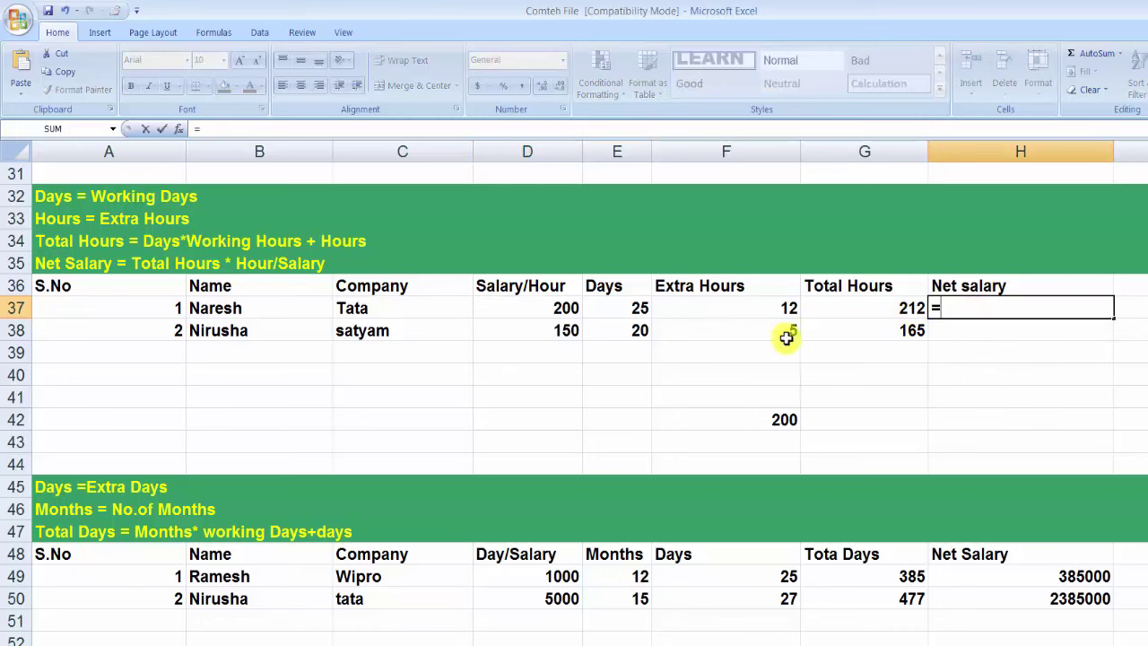
left_click(877, 309)
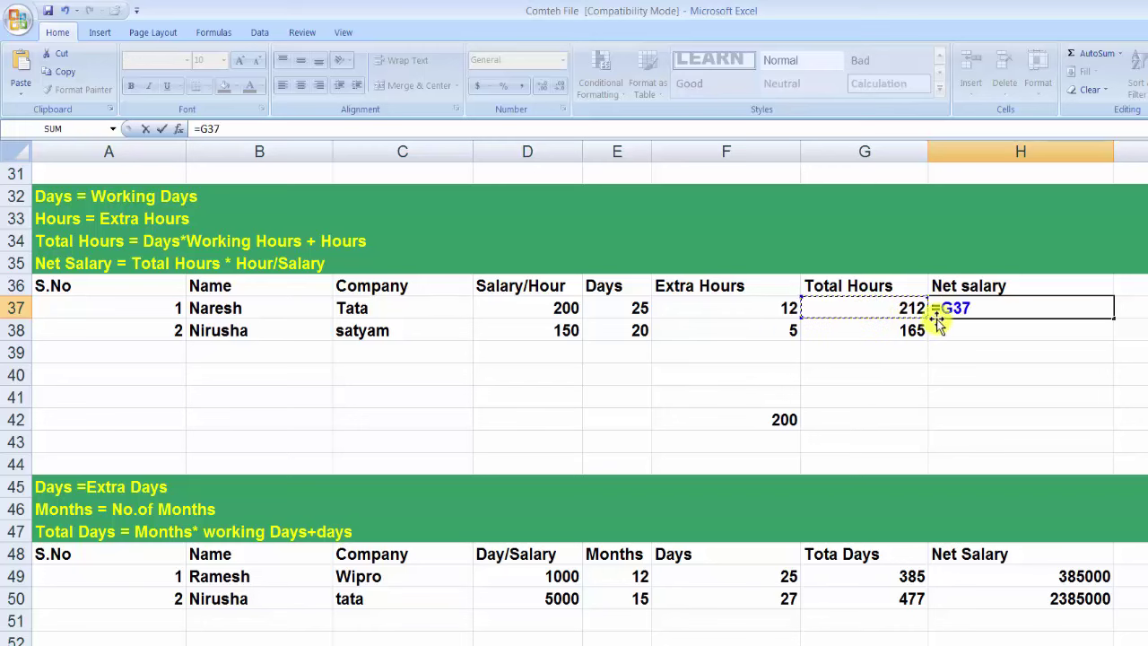
type("*")
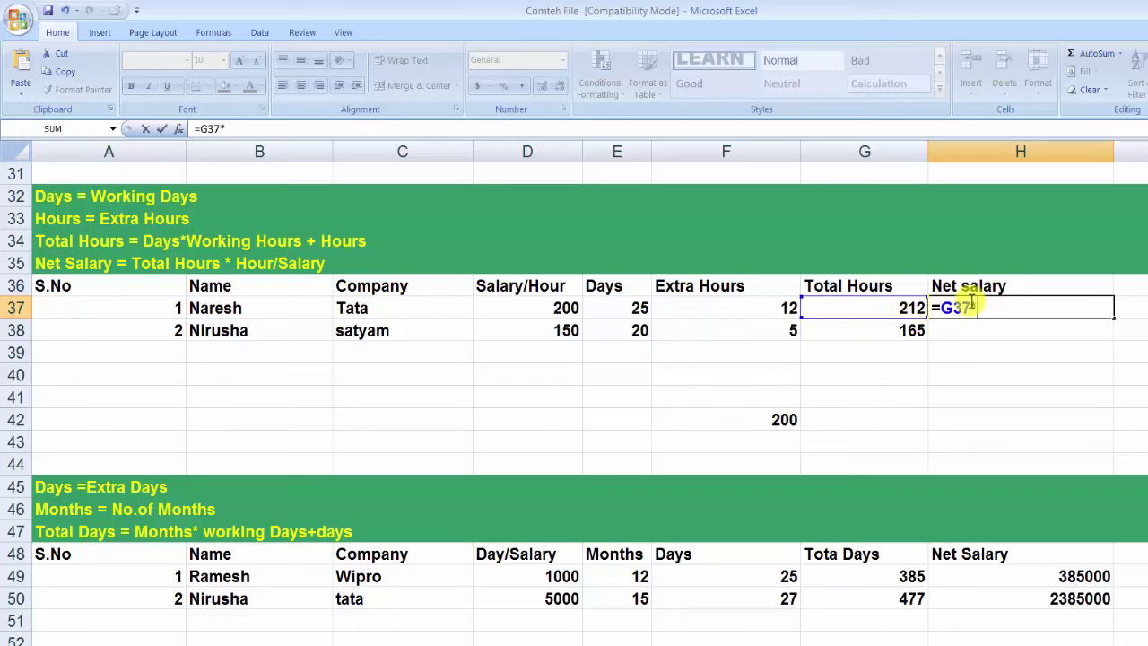
left_click(552, 309)
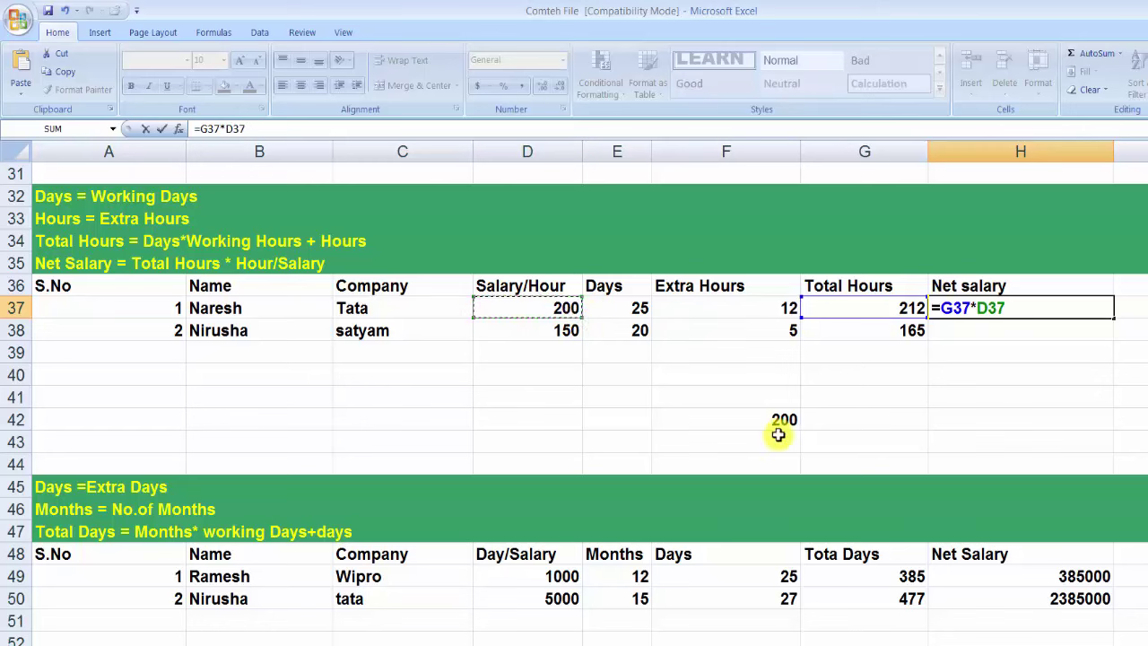
key("Return")
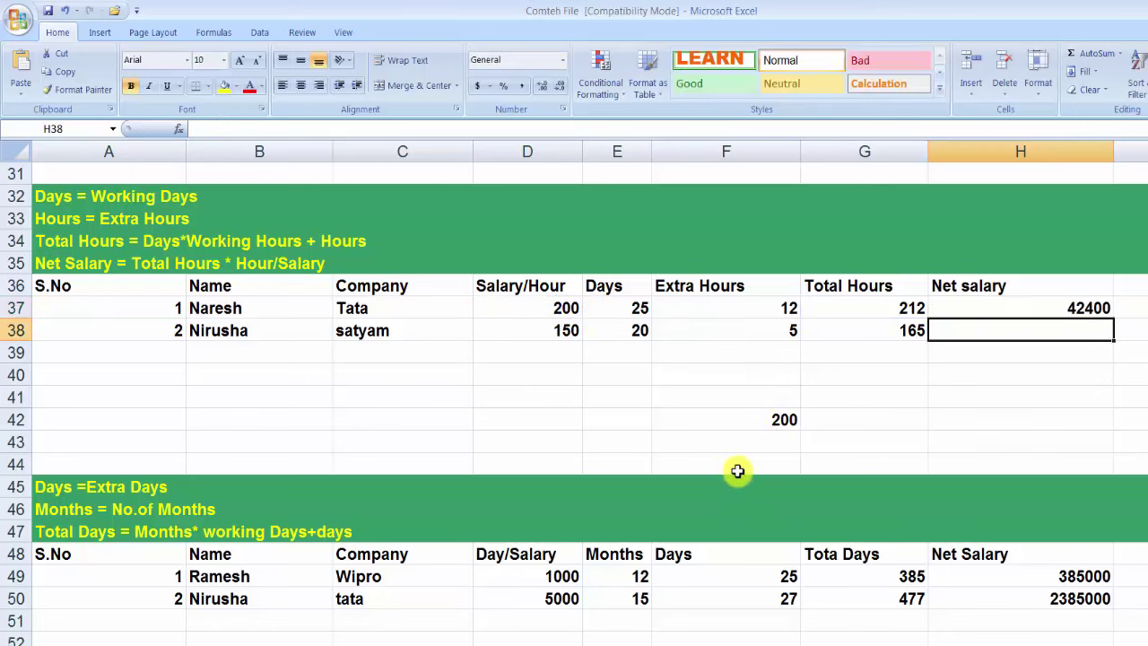
left_click(1052, 312)
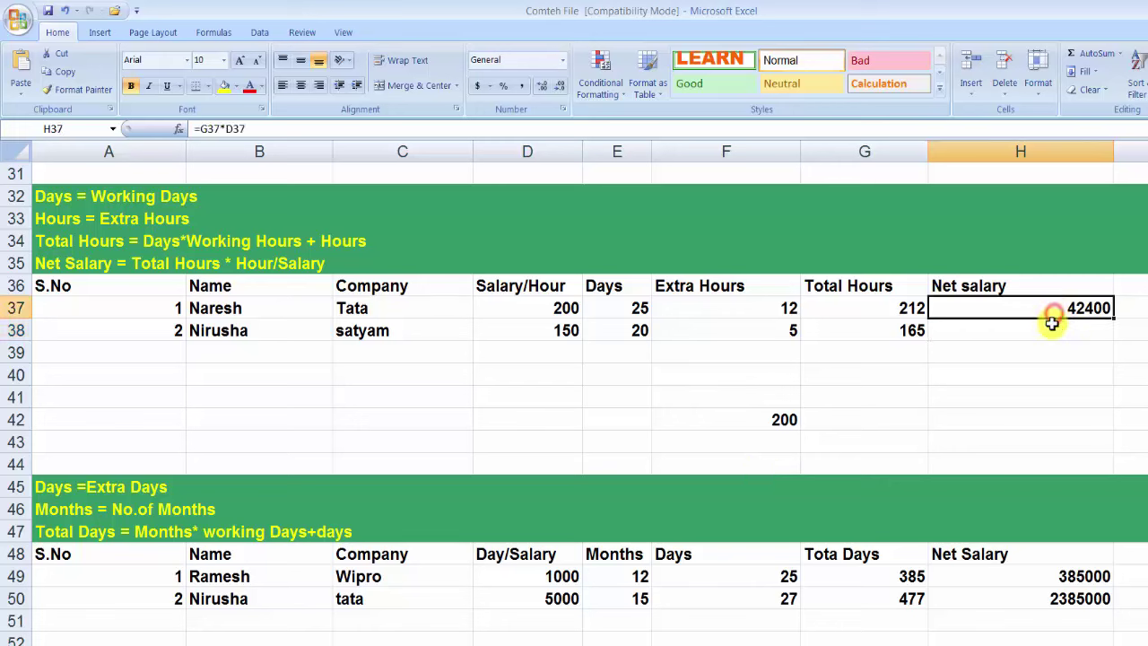
left_click(1025, 339)
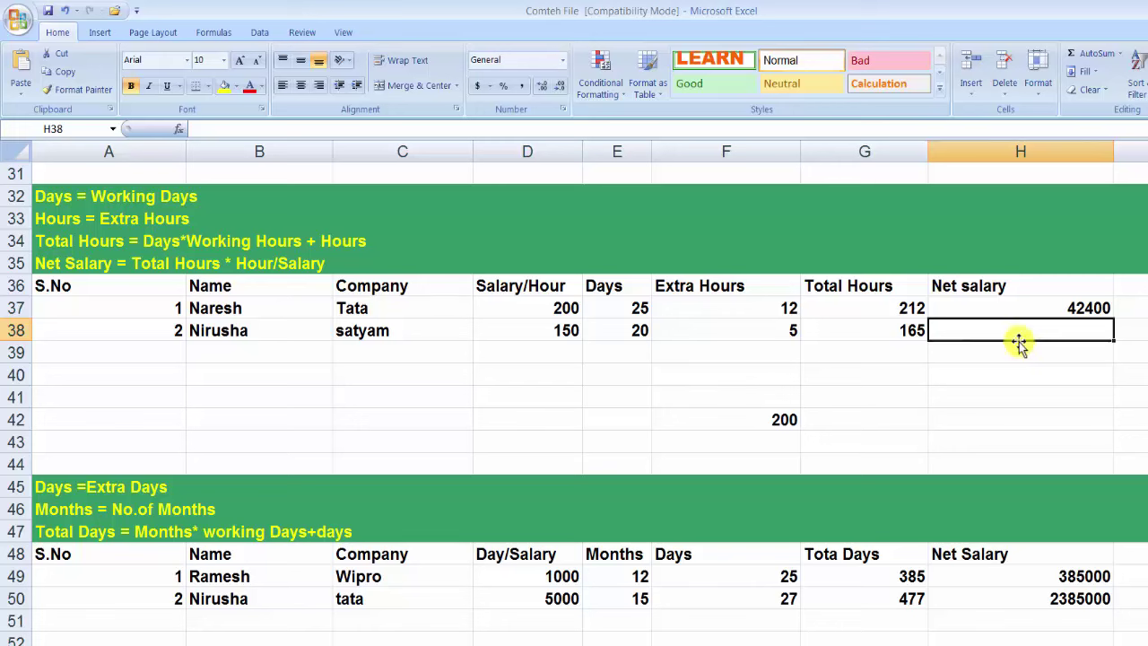
left_click(1072, 309)
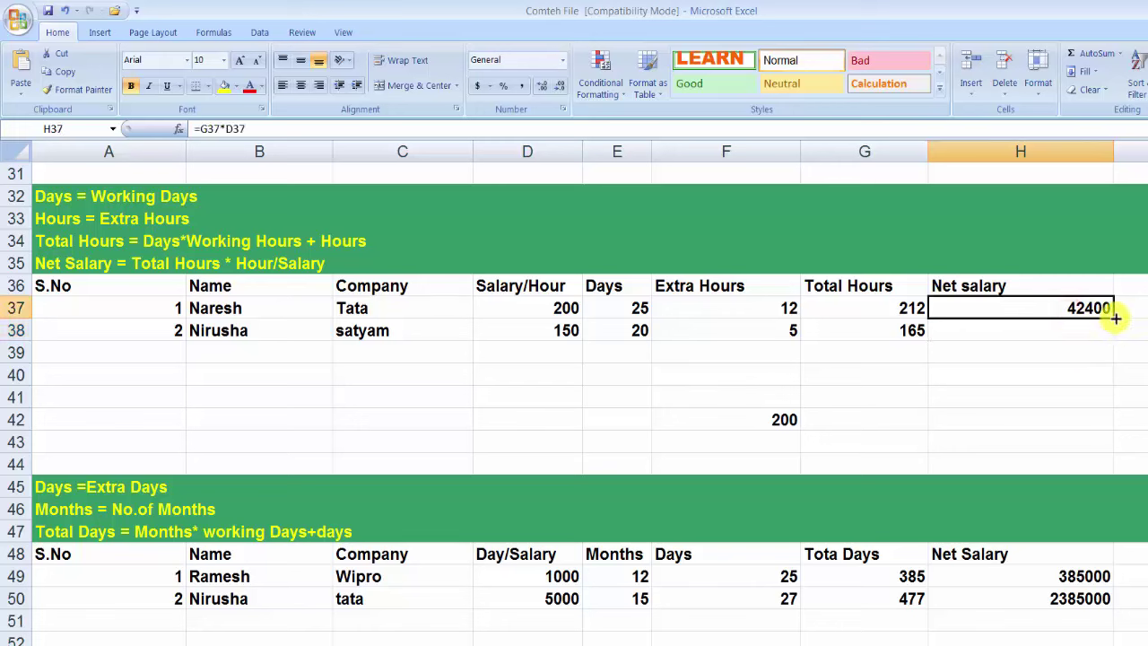
- Copy H37's net salary formula down to H38, giving 24750
left_click_drag(1113, 318, 1112, 334)
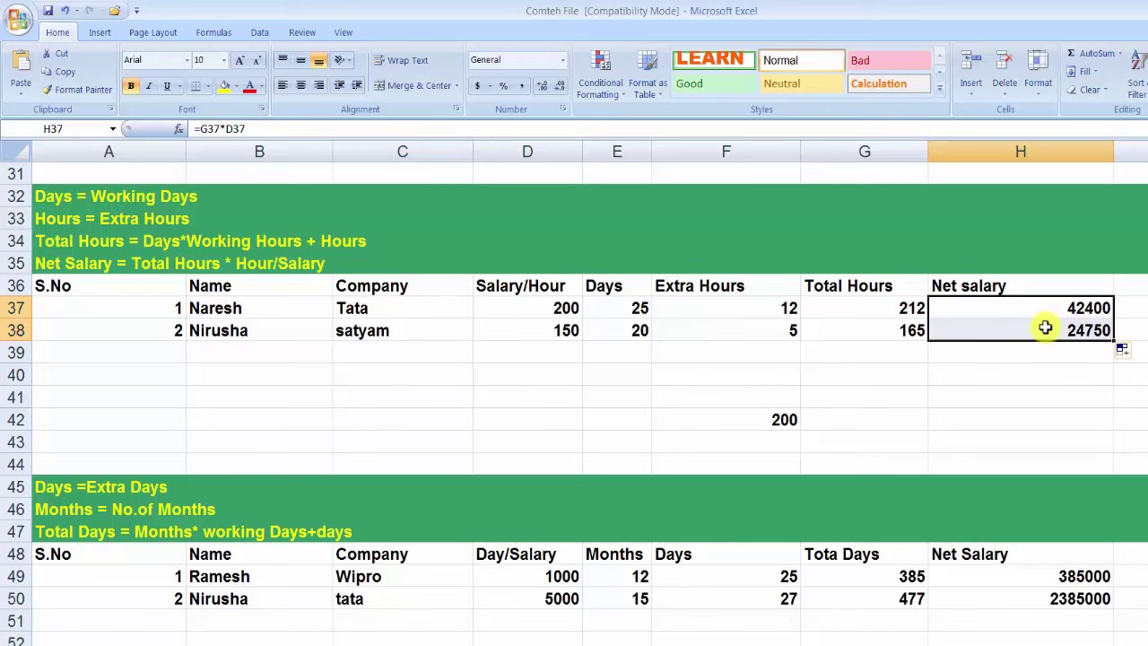
left_click(798, 422)
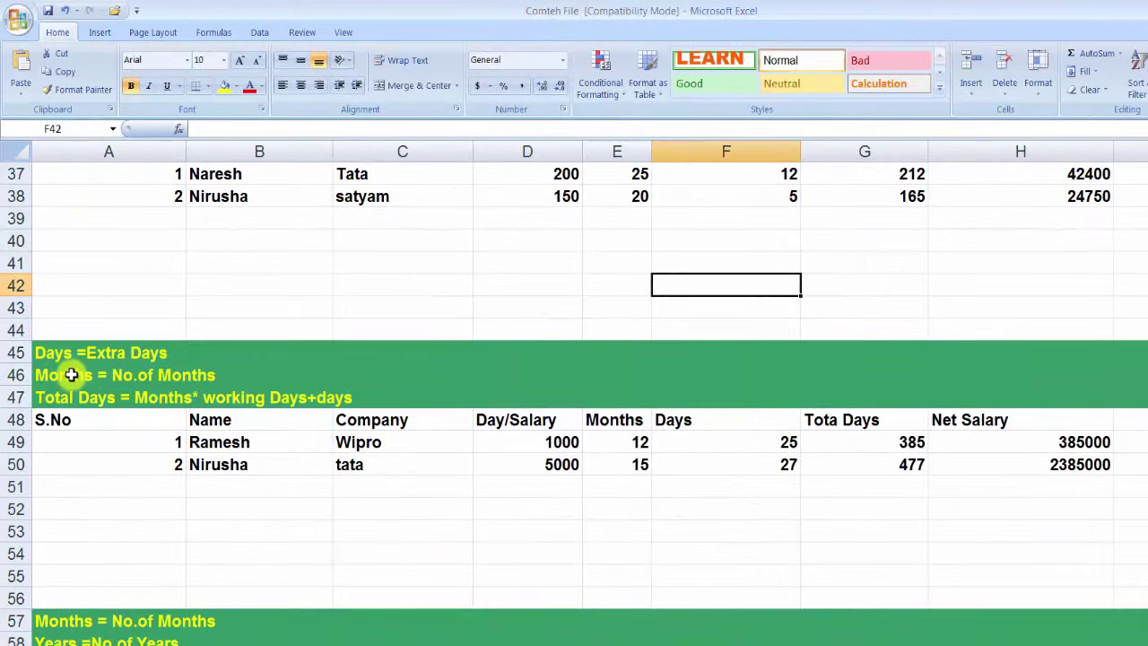
left_click(61, 422)
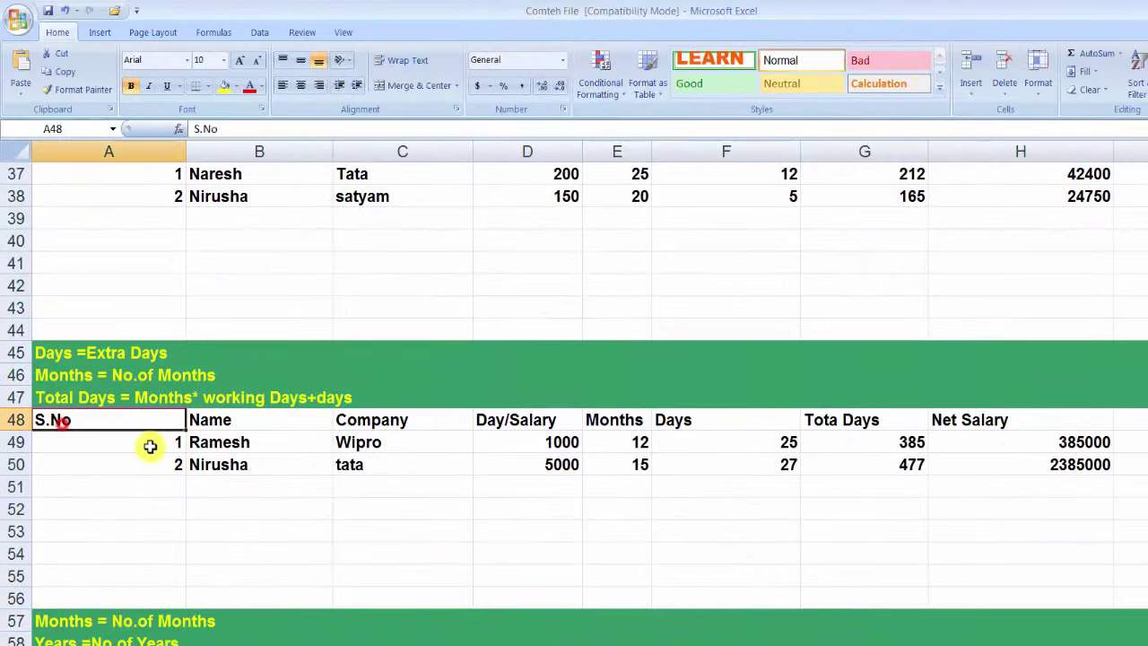
left_click(225, 418)
left_click(379, 428)
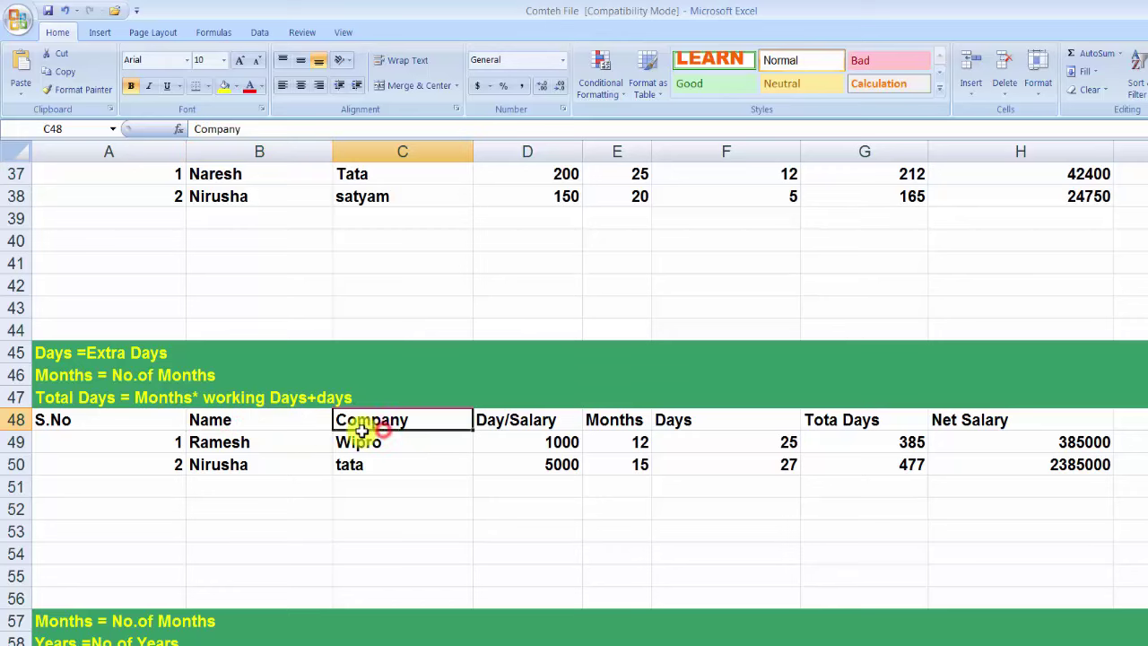
left_click(516, 421)
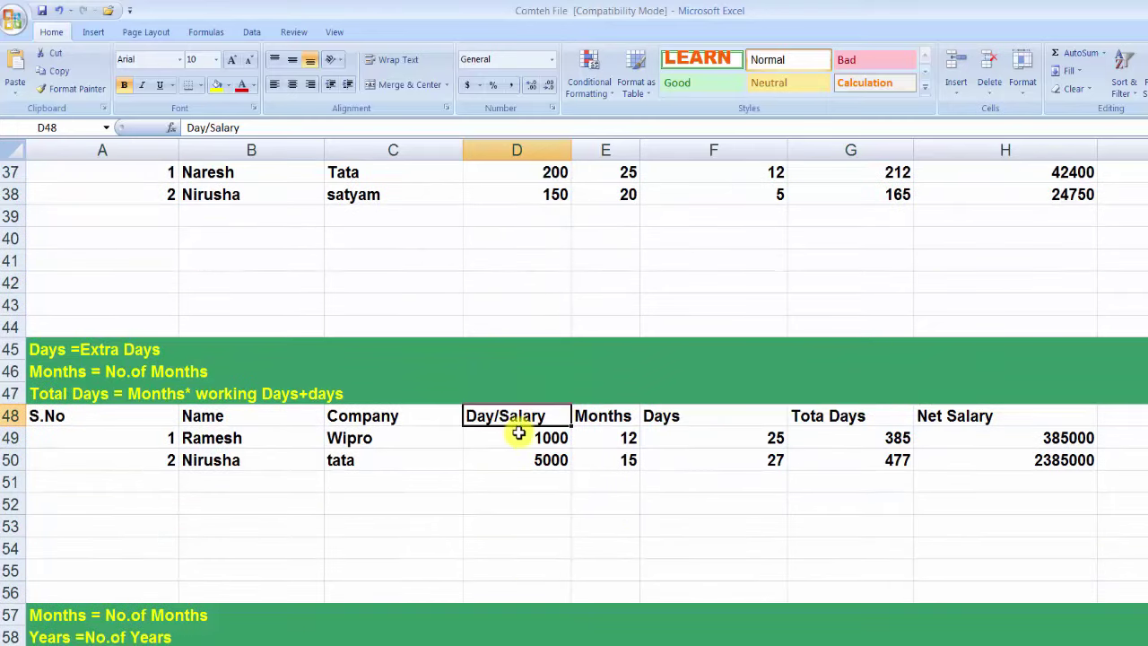
left_click(606, 438)
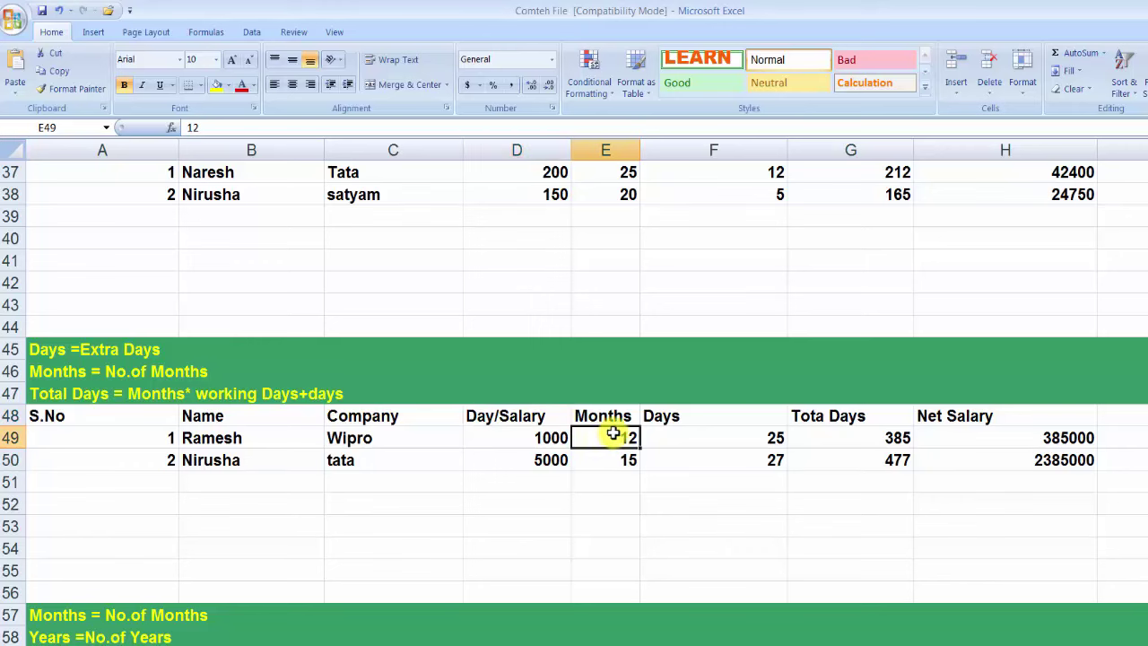
left_click(730, 443)
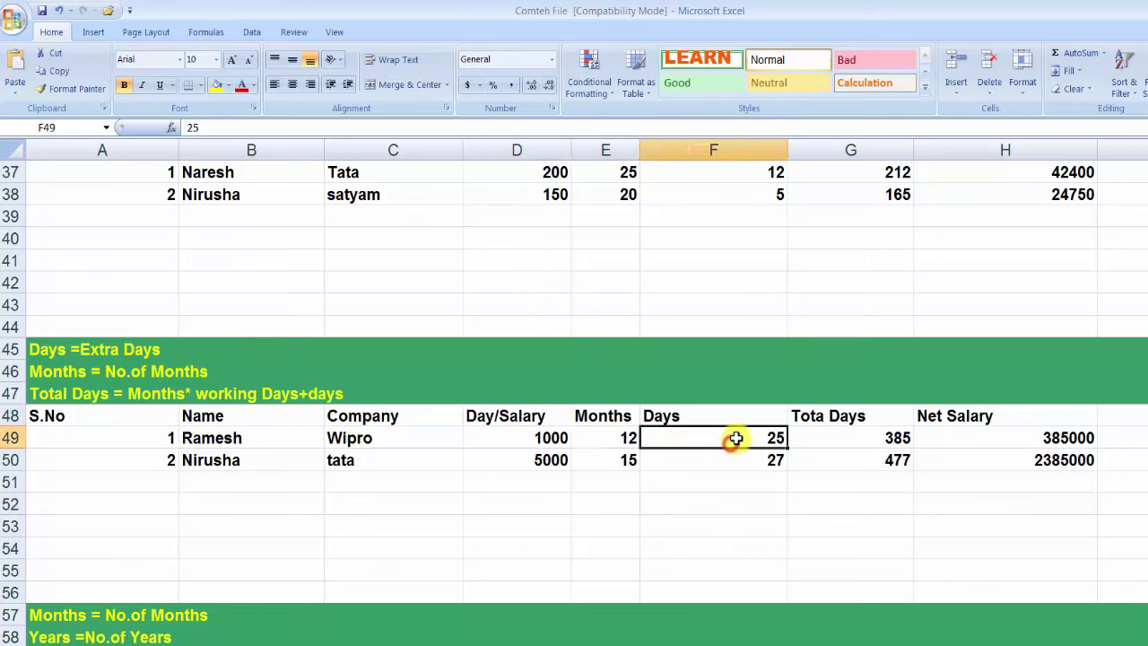
left_click(851, 440)
left_click(954, 434)
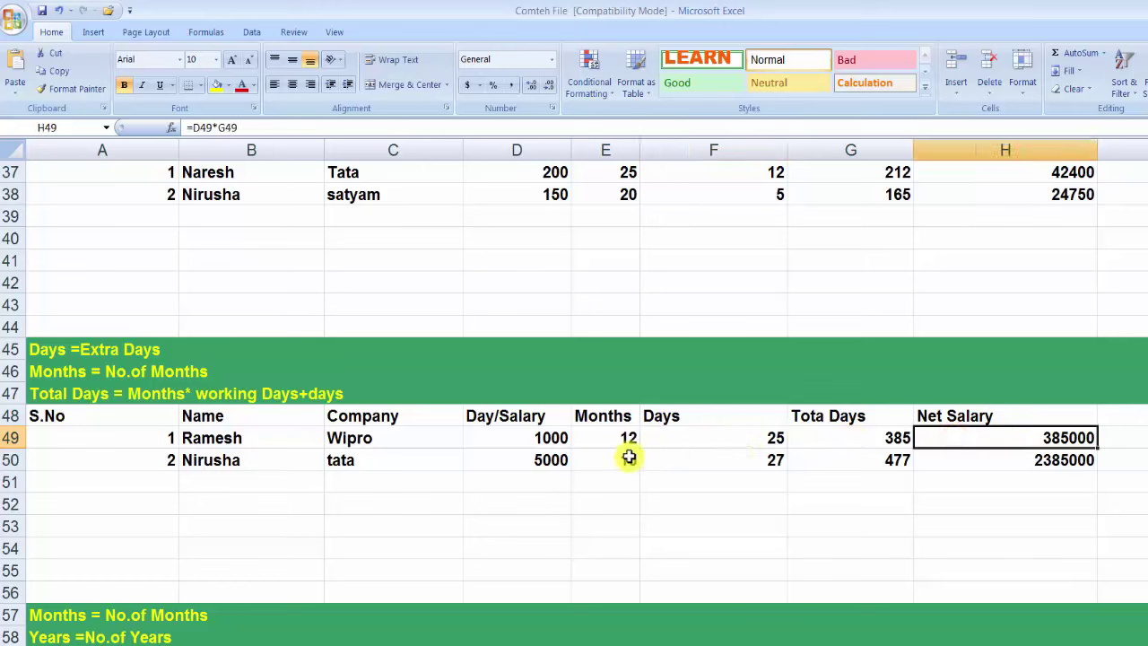
left_click_drag(819, 434, 1012, 468)
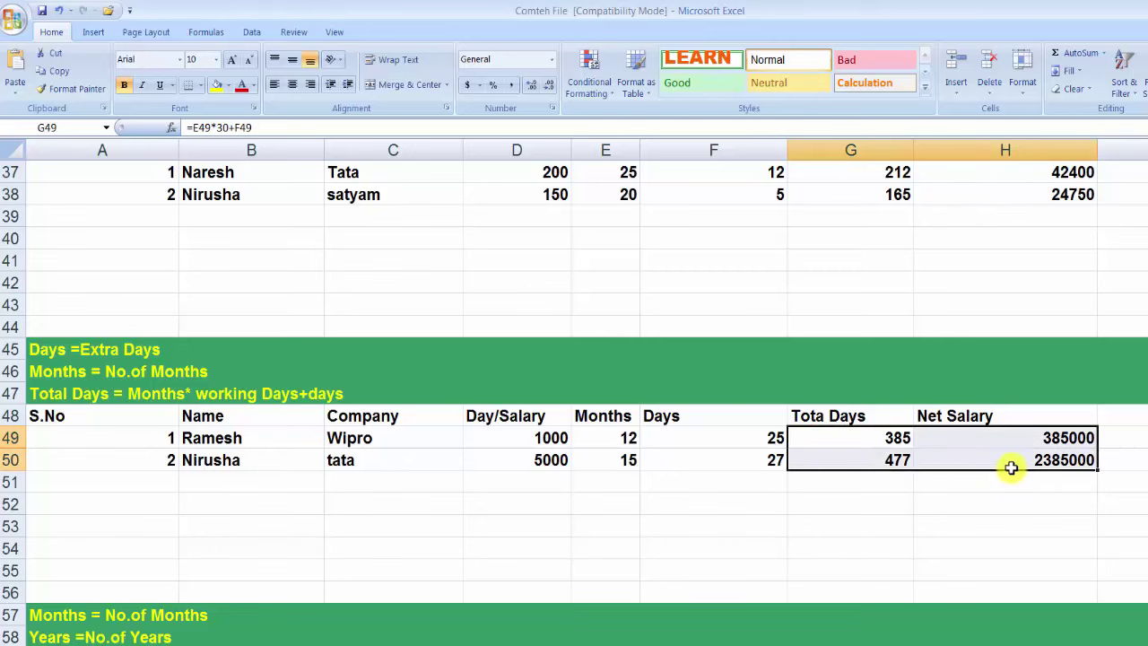
- Delete the Total Days and Net Salary values in G49:H50
key("Delete")
left_click(834, 517)
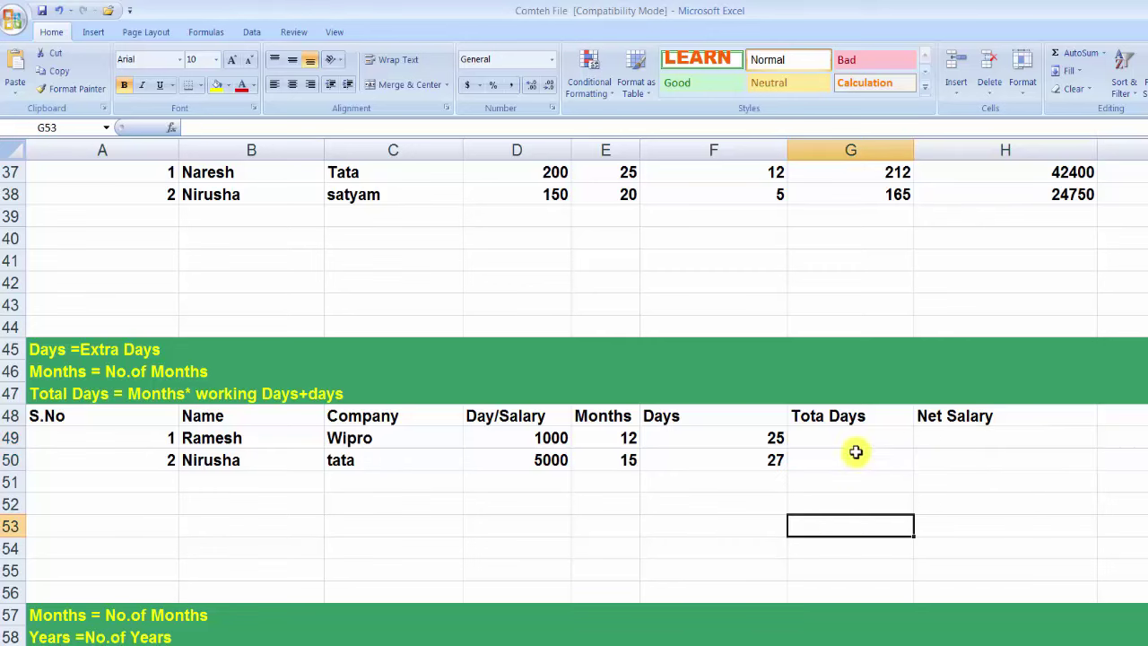
left_click(829, 434)
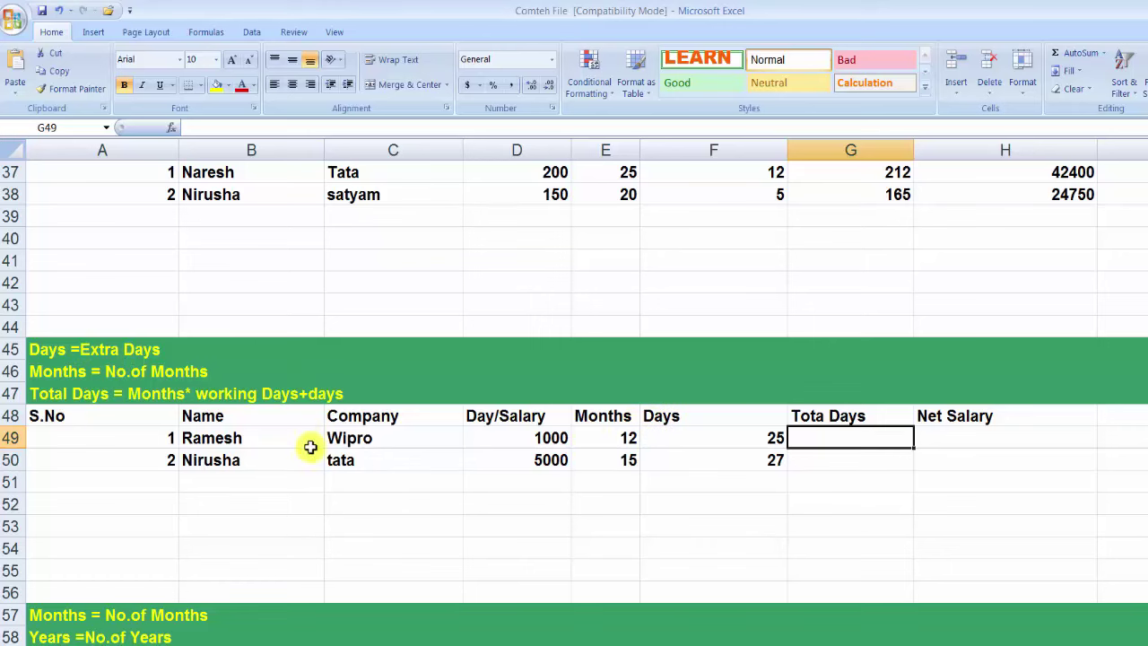
- Review row 49's name, company, Day/Salary, Months and Days values
left_click(248, 437)
left_click(388, 438)
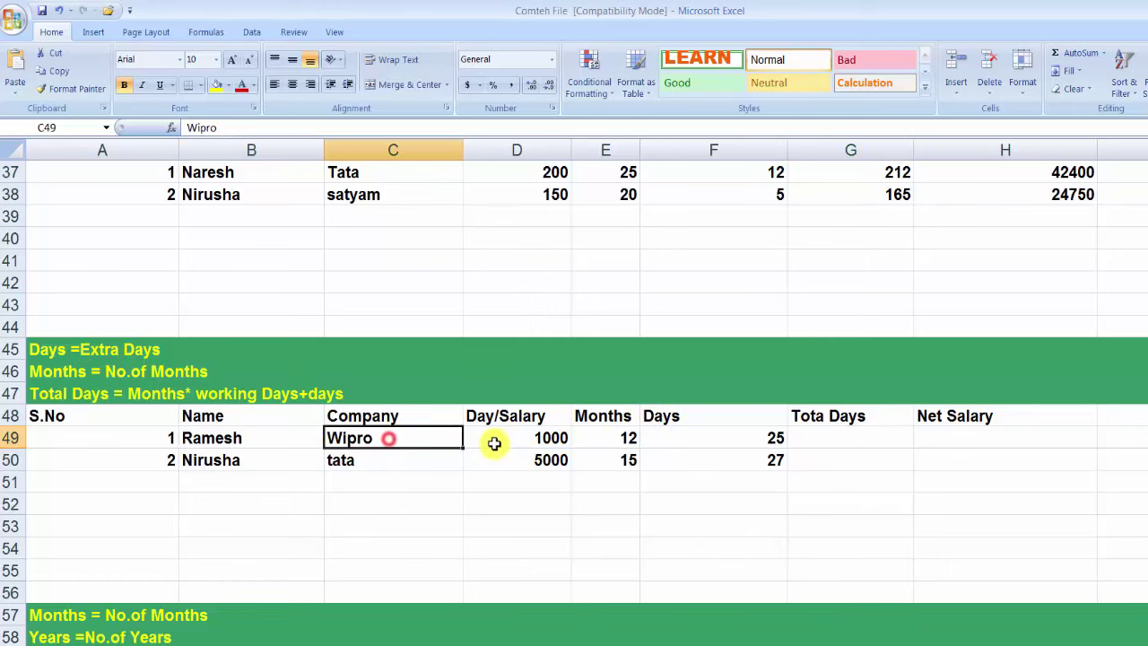
left_click(539, 439)
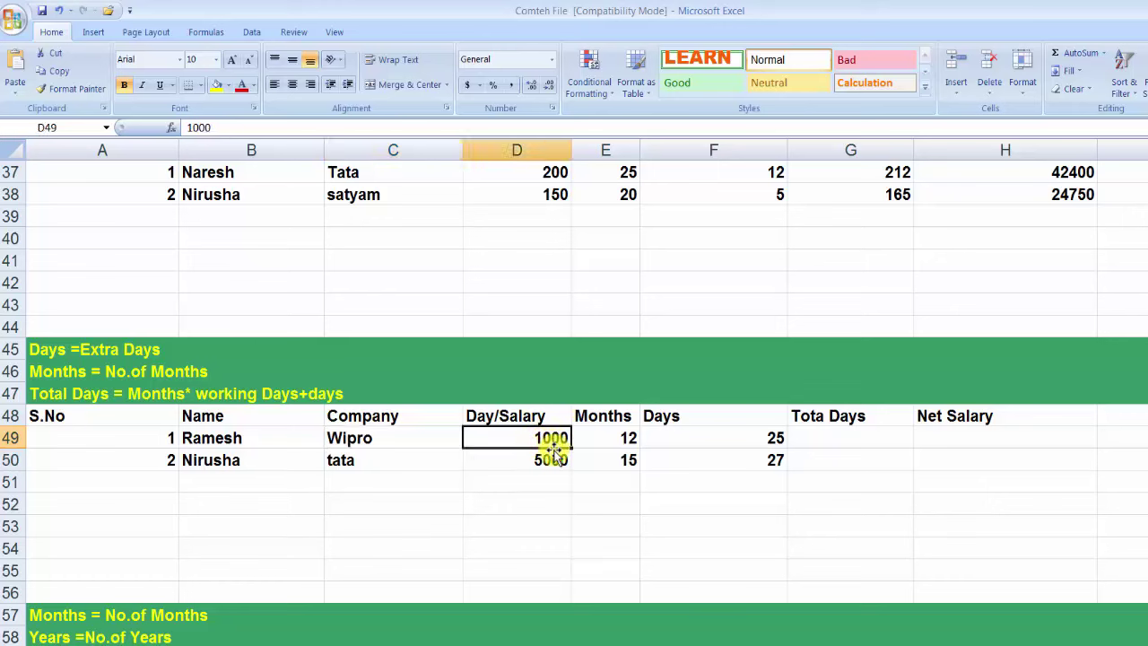
left_click(624, 441)
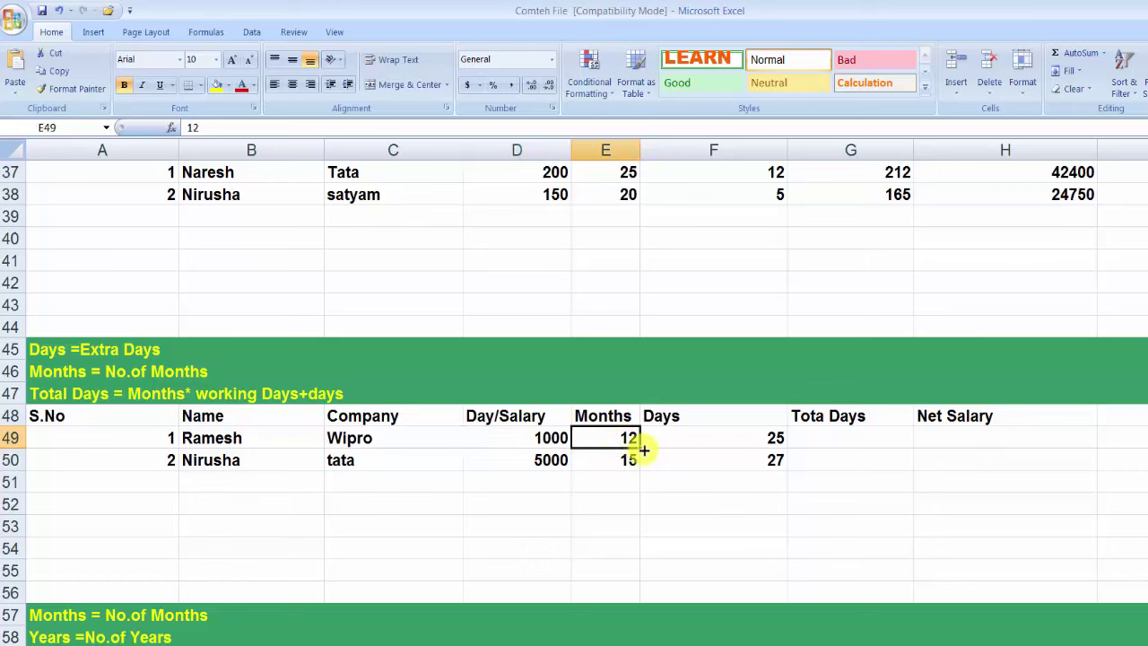
left_click(769, 443)
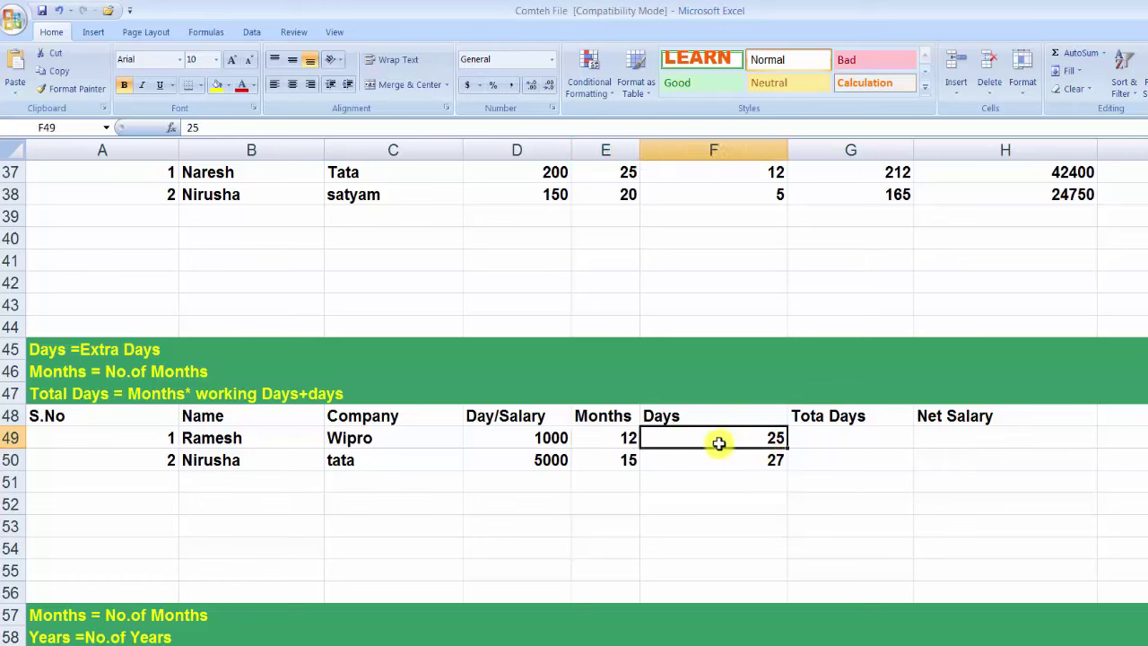
left_click(626, 438)
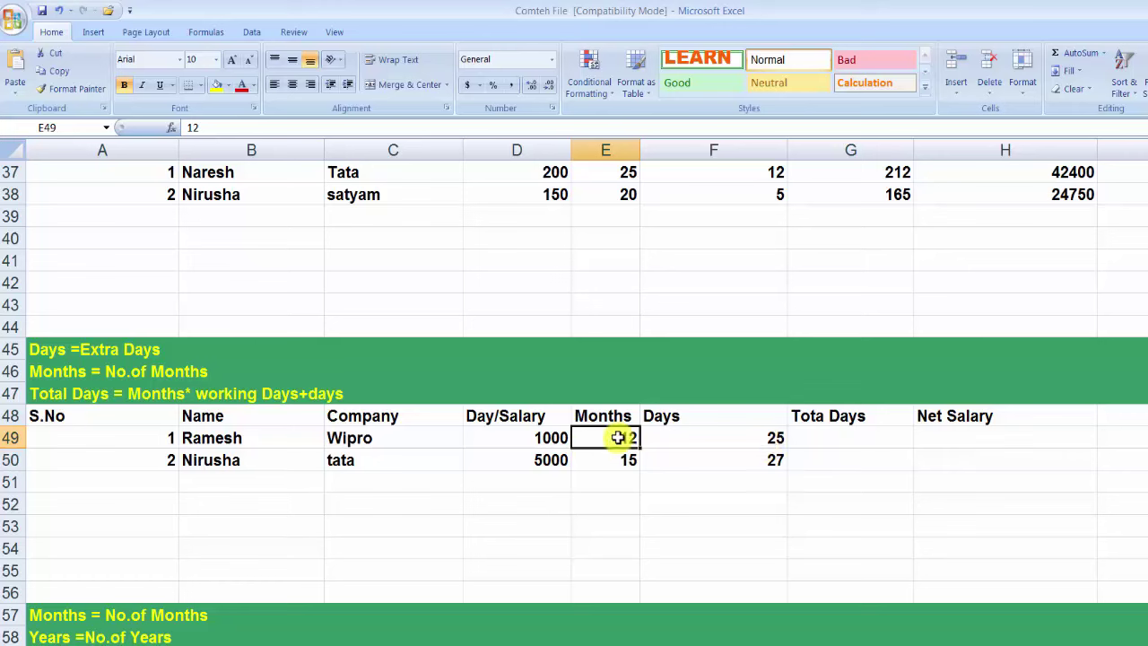
left_click(754, 440)
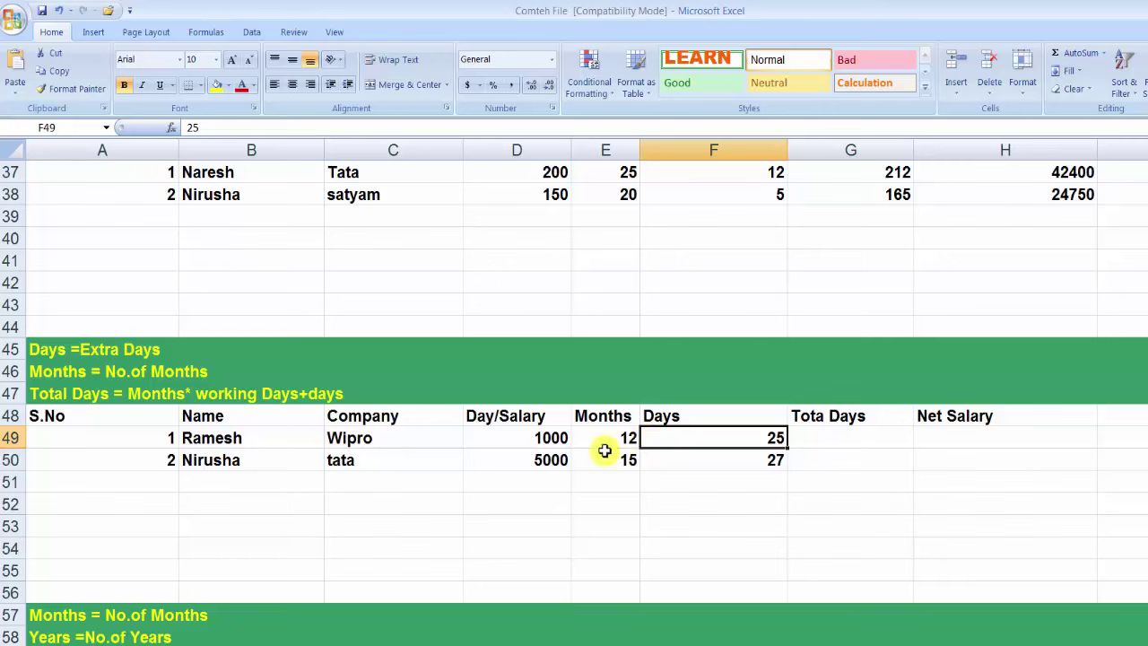
left_click(508, 430)
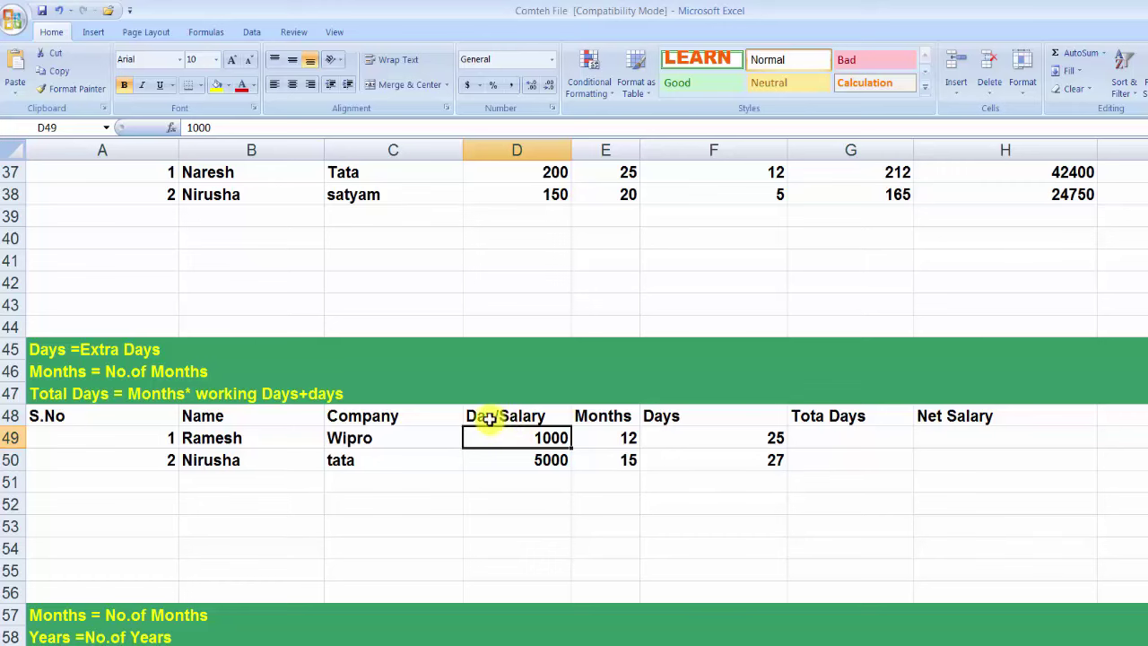
left_click(826, 435)
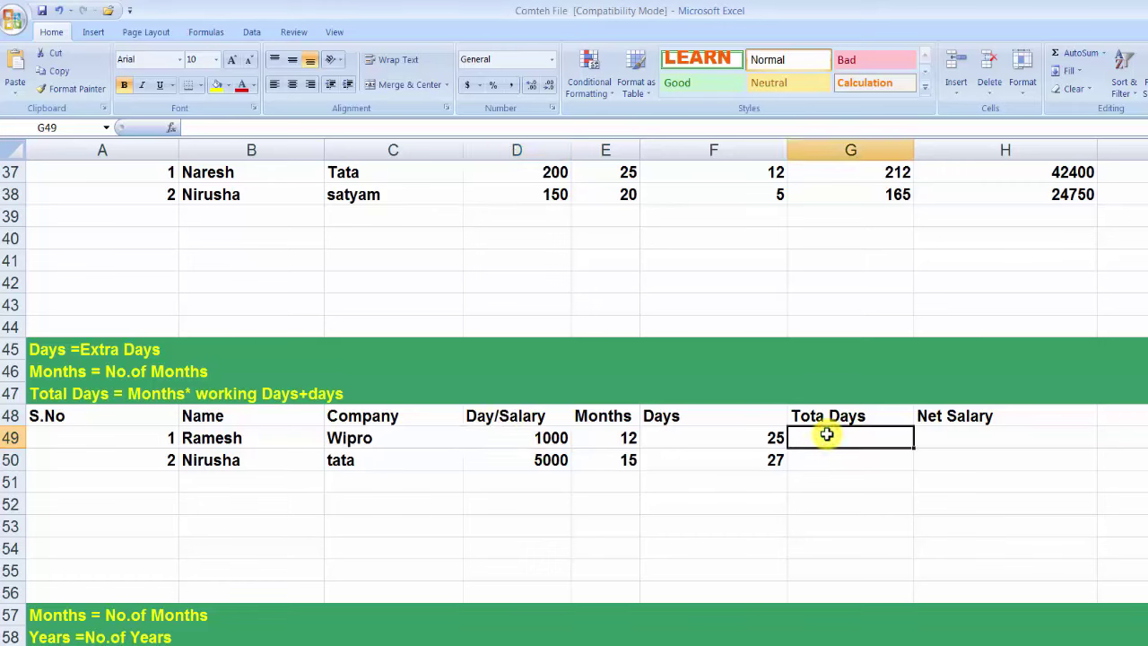
- Enter =E49*30+F49 in G49, giving 385 Total Days for the first row
type("=")
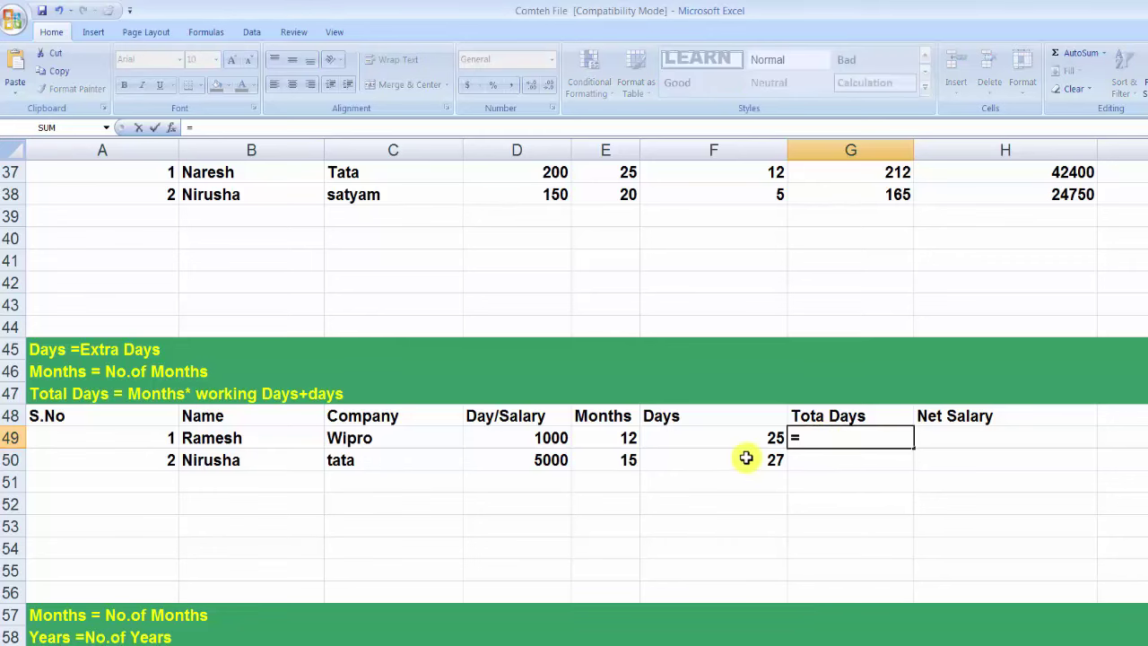
left_click(623, 438)
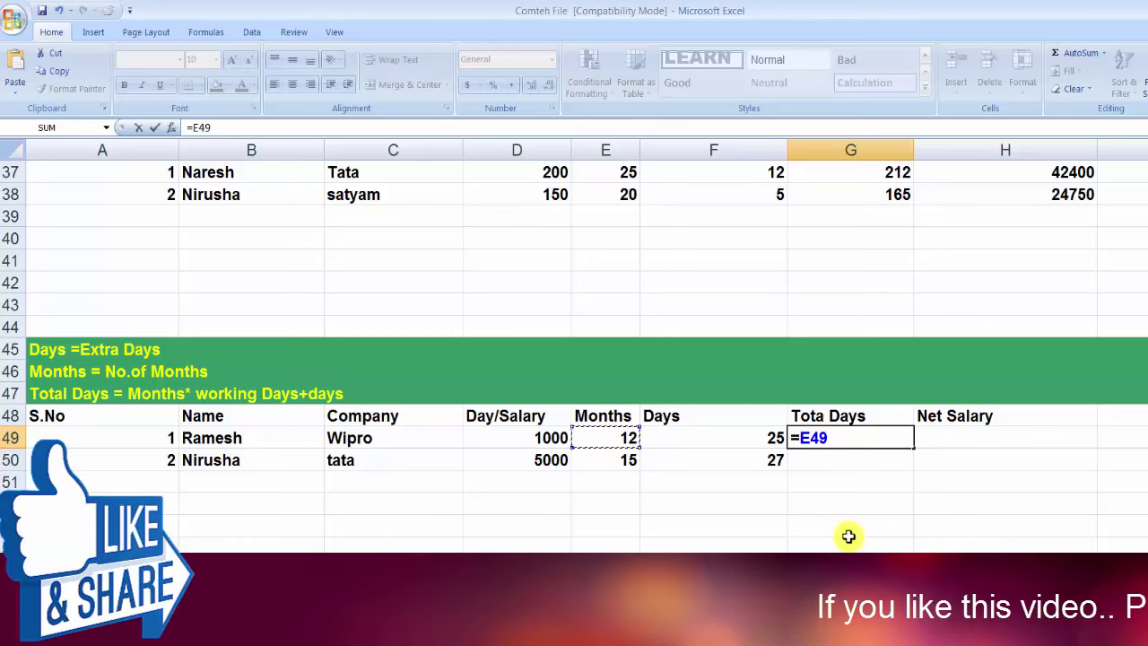
type("*")
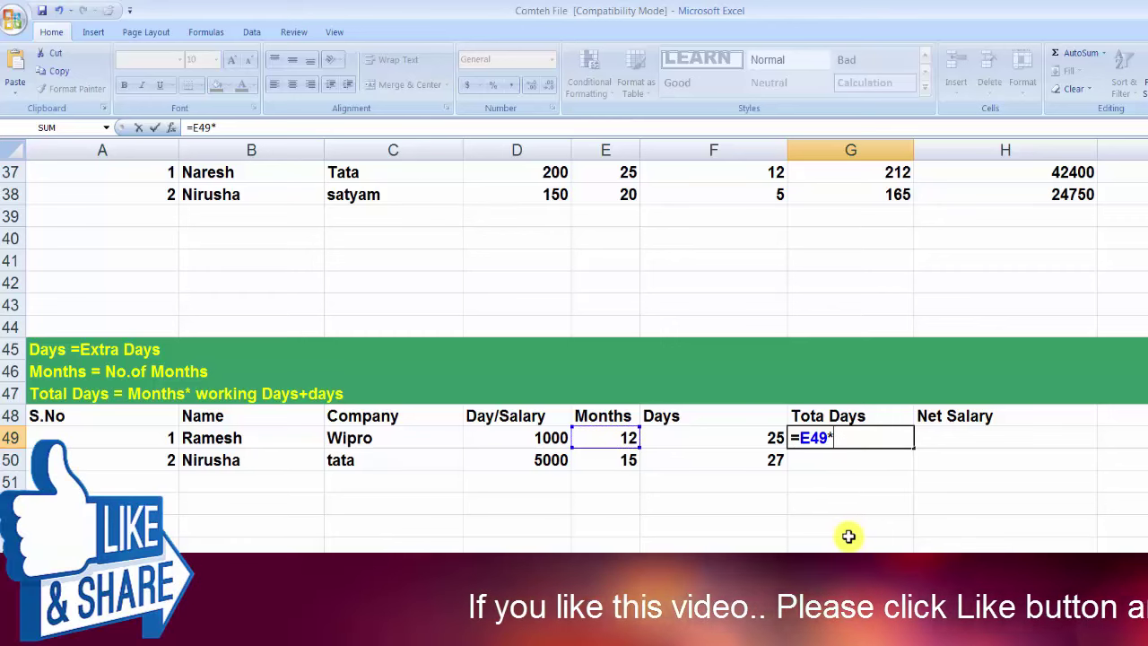
type("30+")
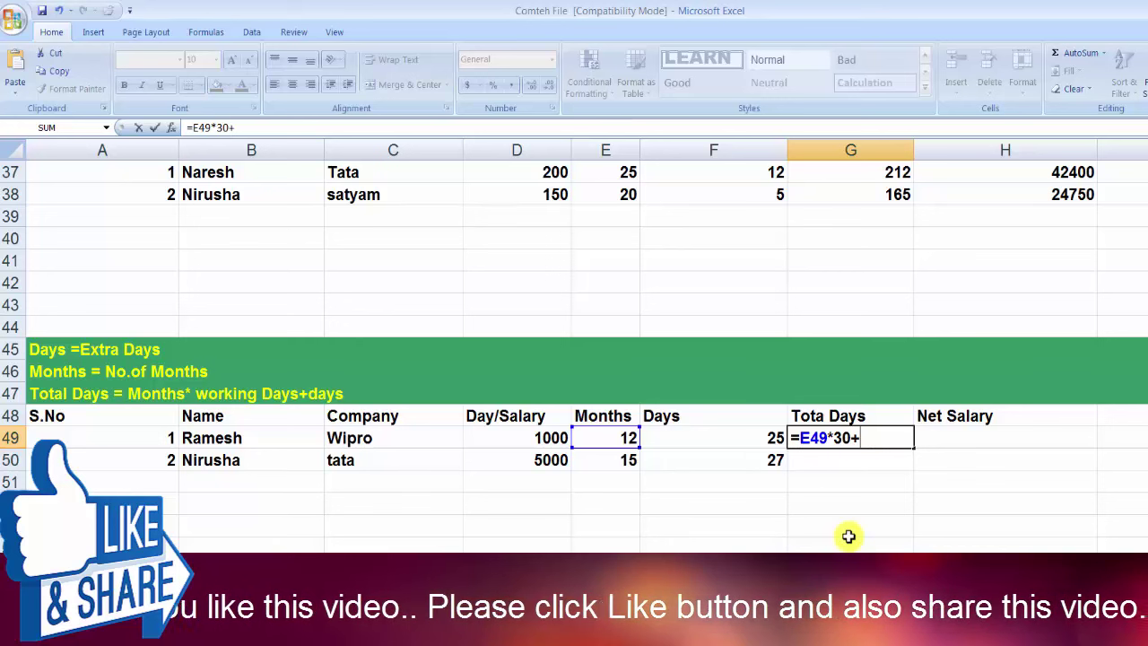
left_click(720, 438)
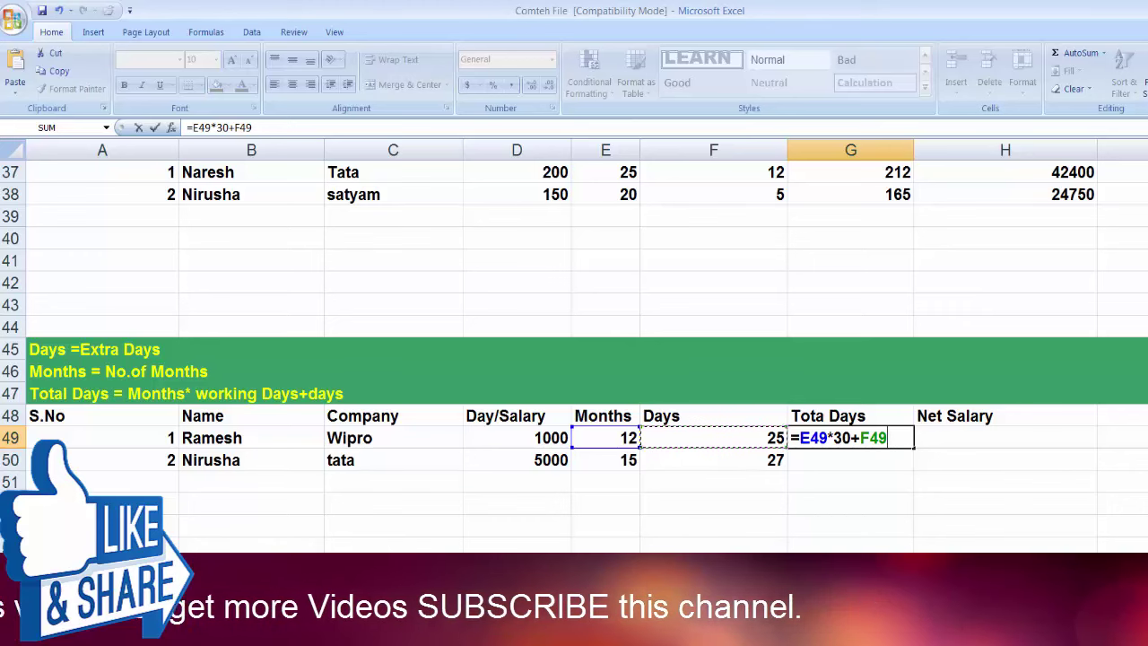
key("Return")
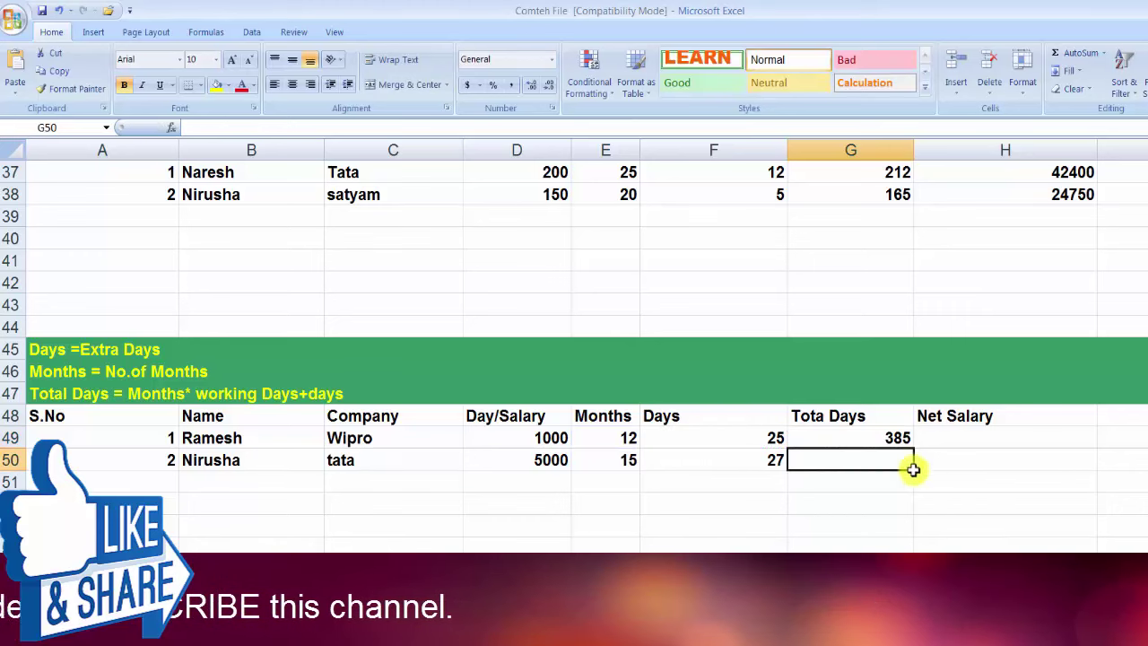
left_click(877, 445)
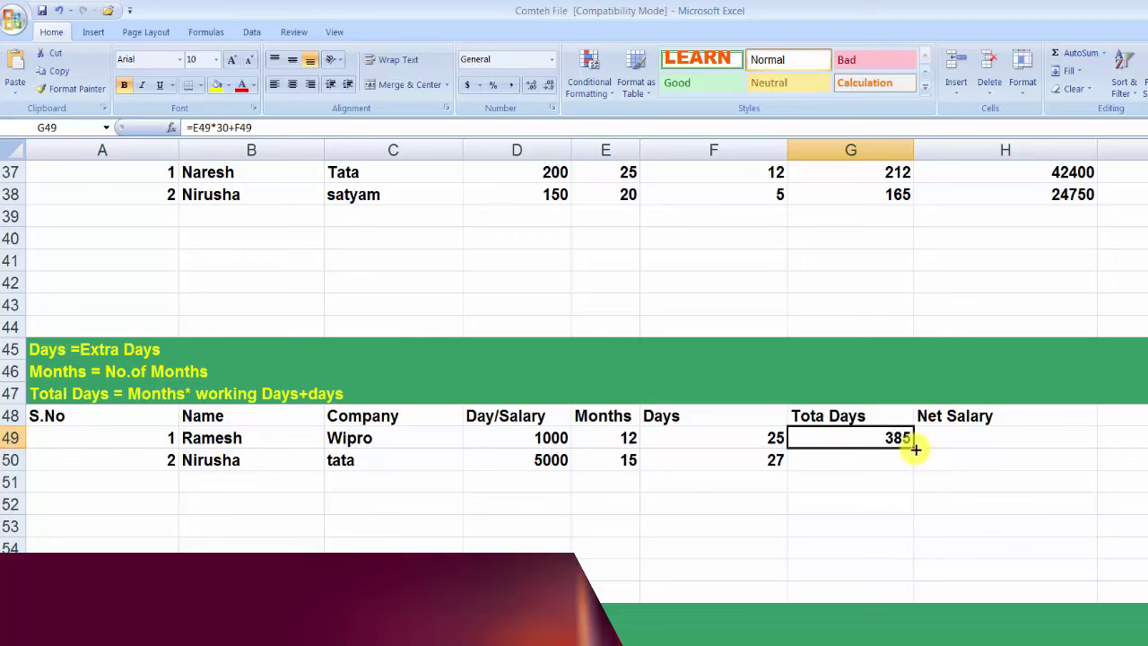
- Copy the Total Days formula down to G50, giving 477 from 15 months and 27 days
left_click_drag(914, 447, 911, 467)
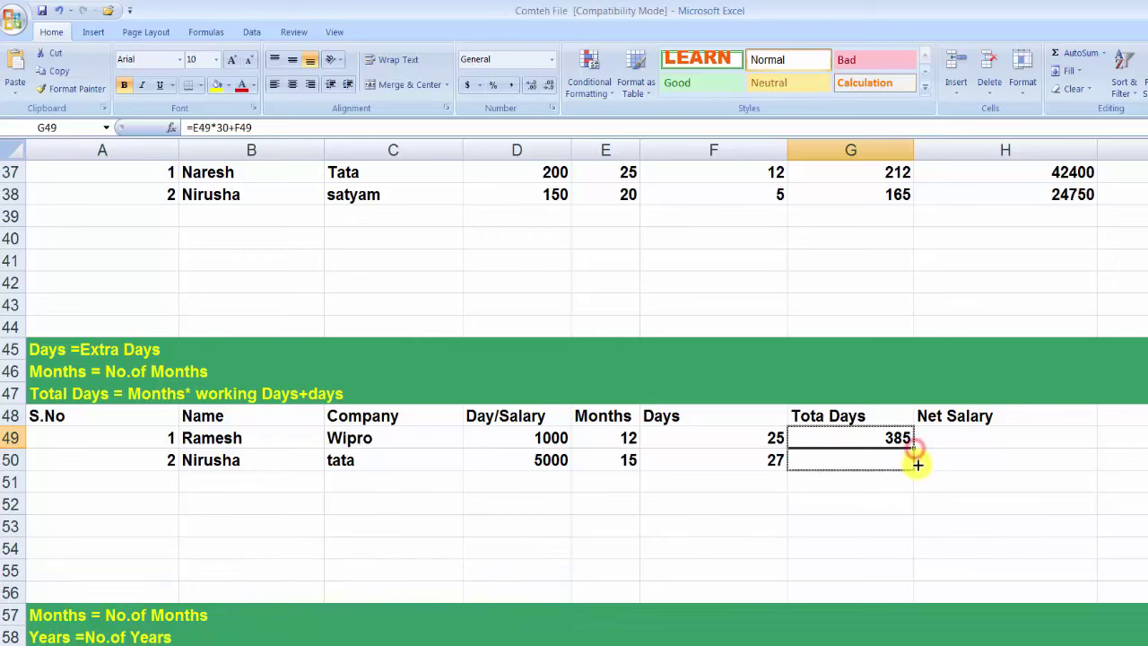
left_click(883, 462)
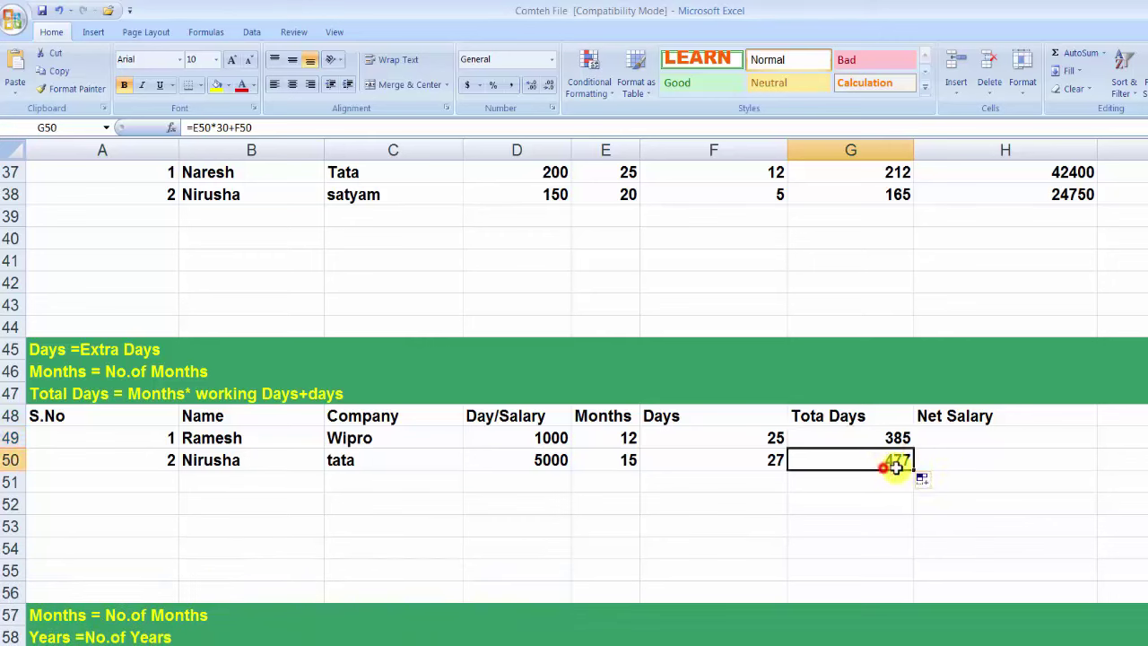
left_click(244, 464)
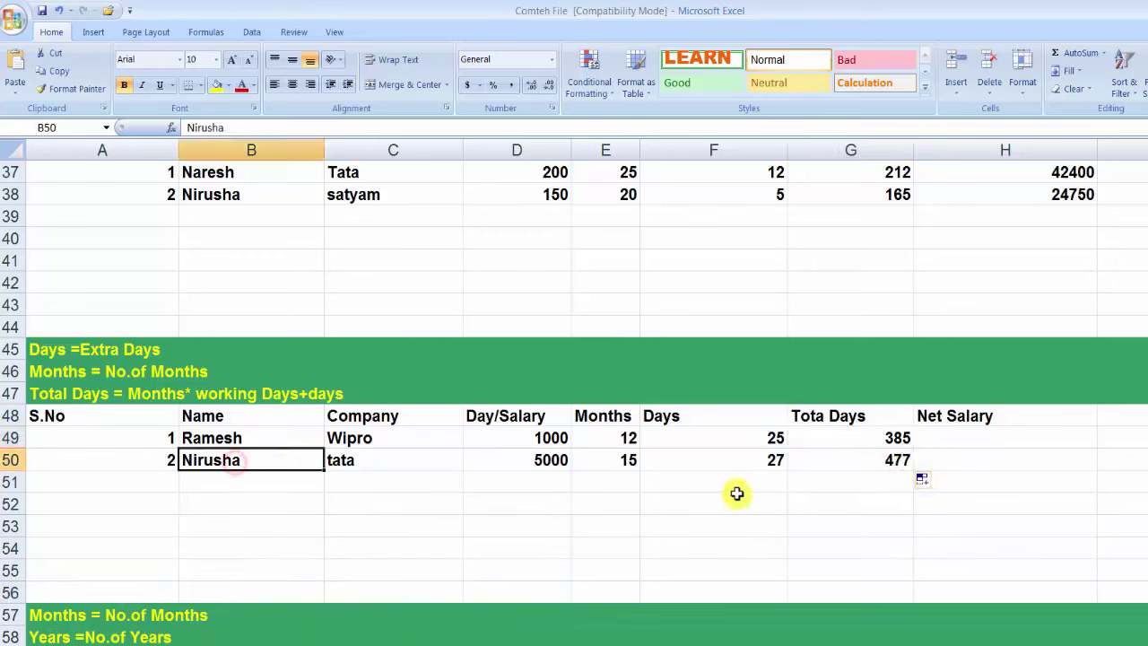
left_click(866, 464)
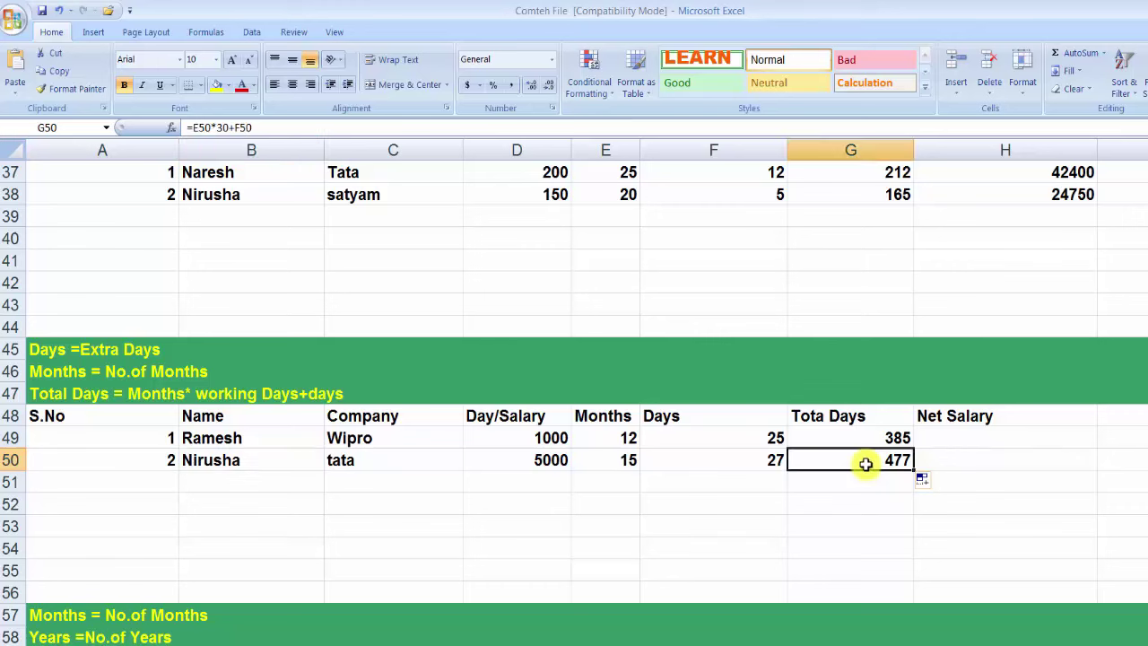
left_click(621, 465)
left_click(760, 465)
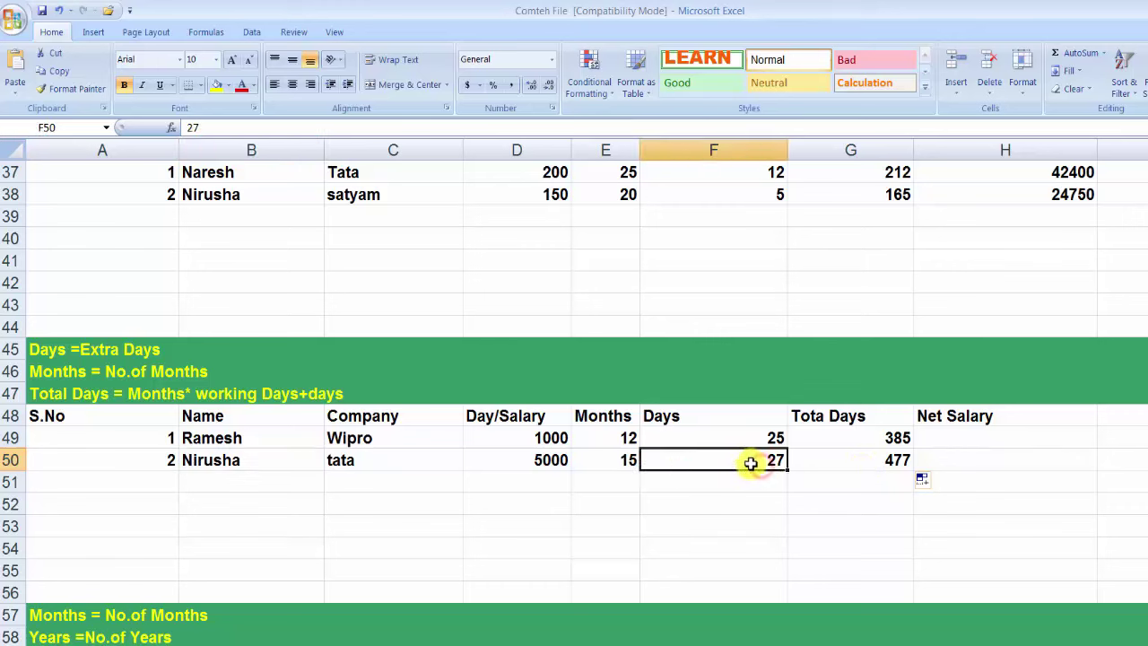
left_click(946, 440)
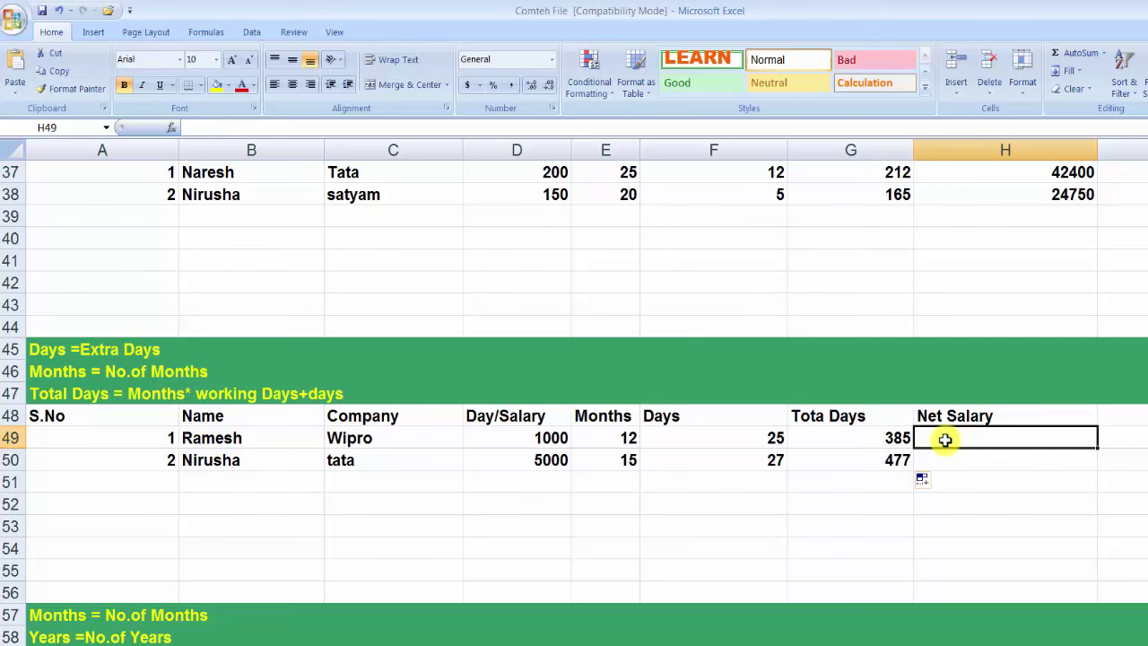
- Enter =G49*D49 in H49 for a Net Salary of 385000
type("=")
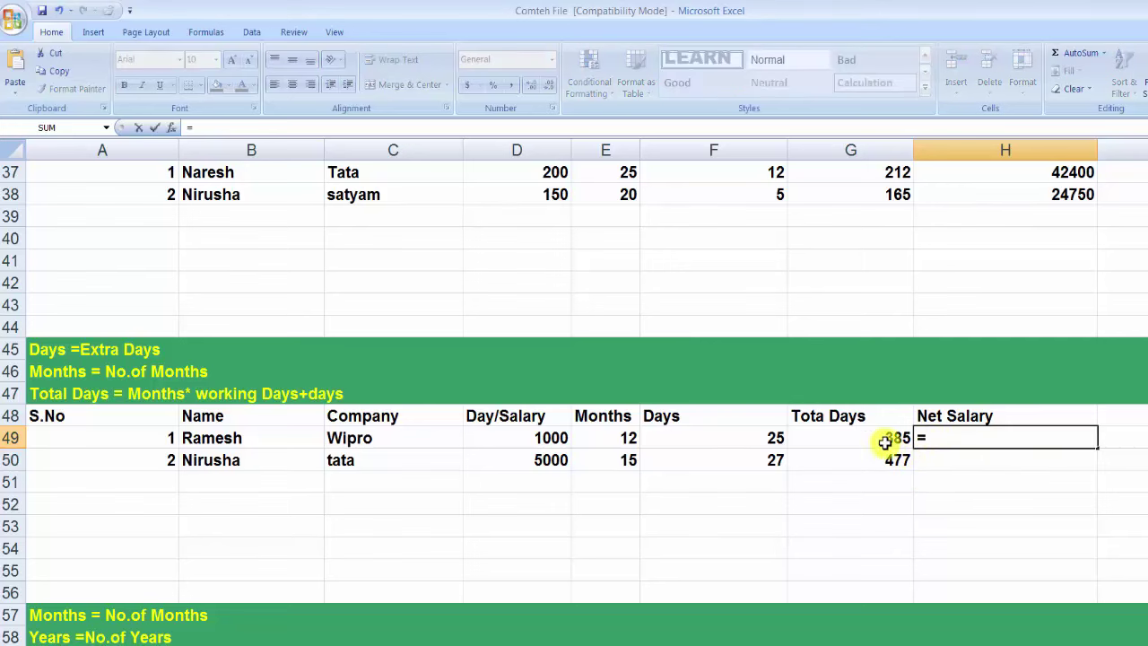
left_click(887, 439)
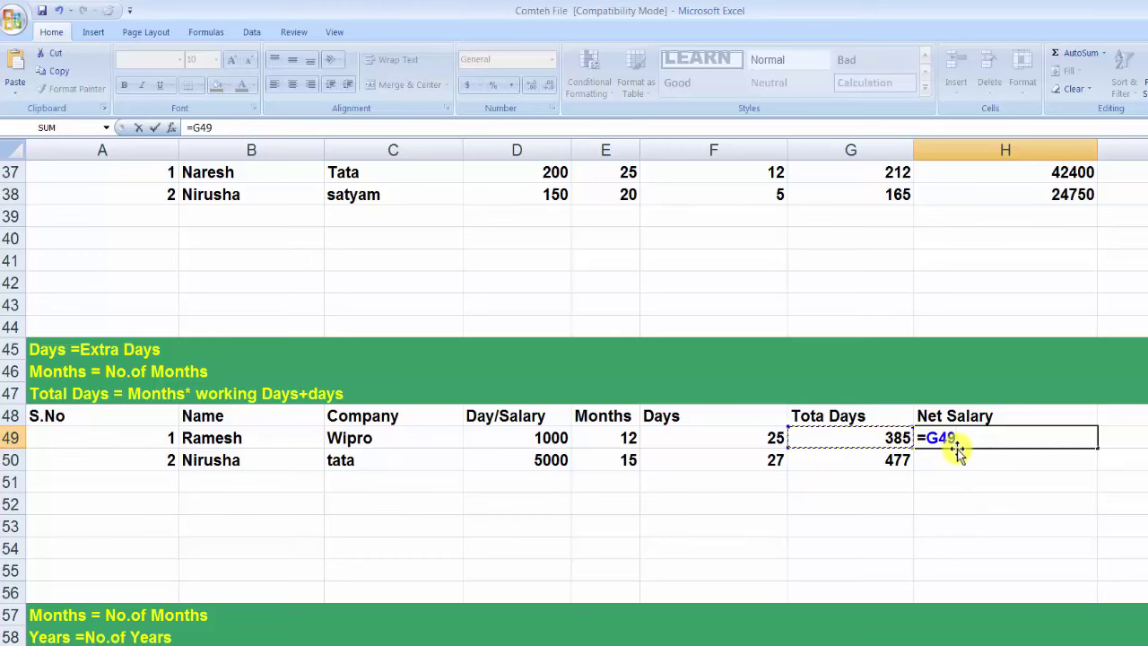
left_click(494, 439)
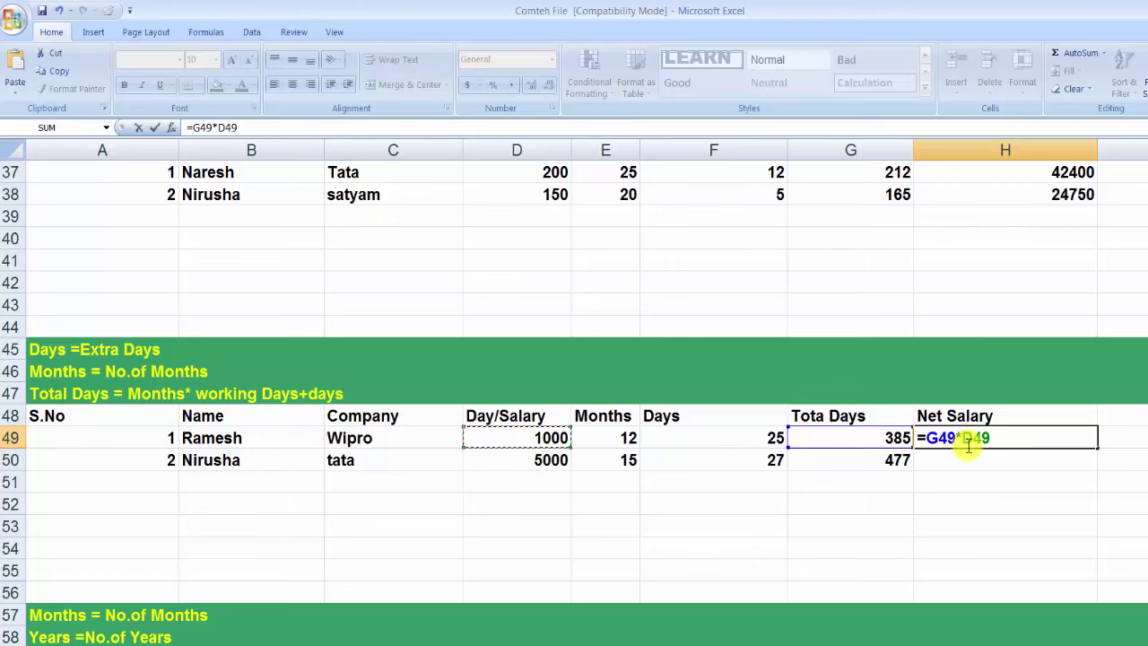
key("Return")
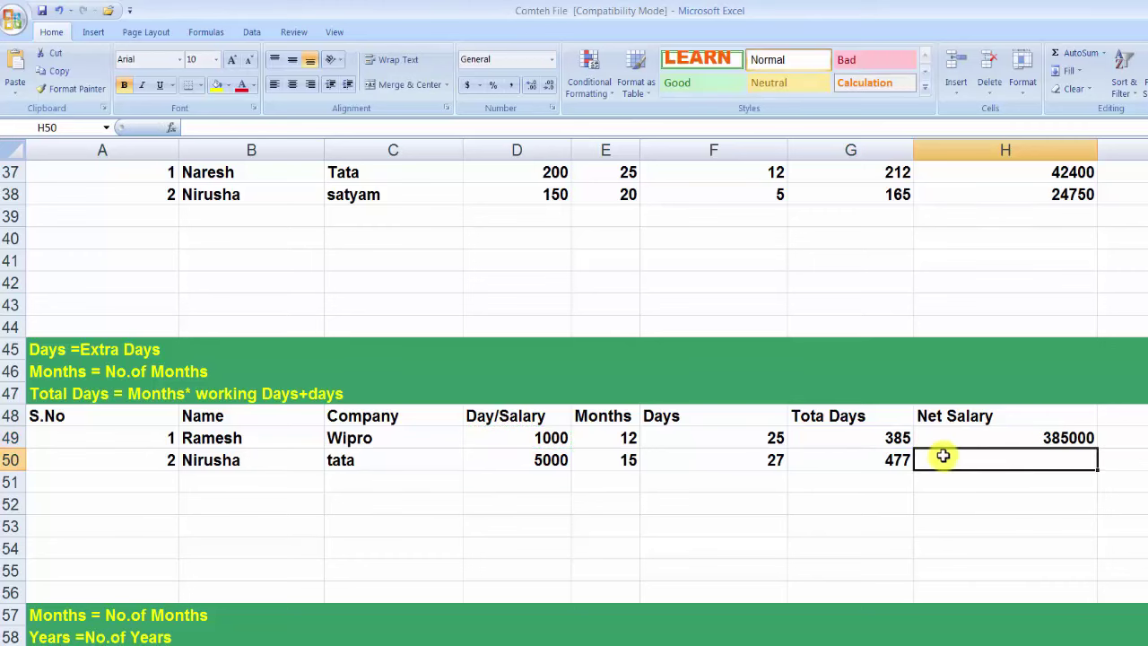
left_click(1045, 438)
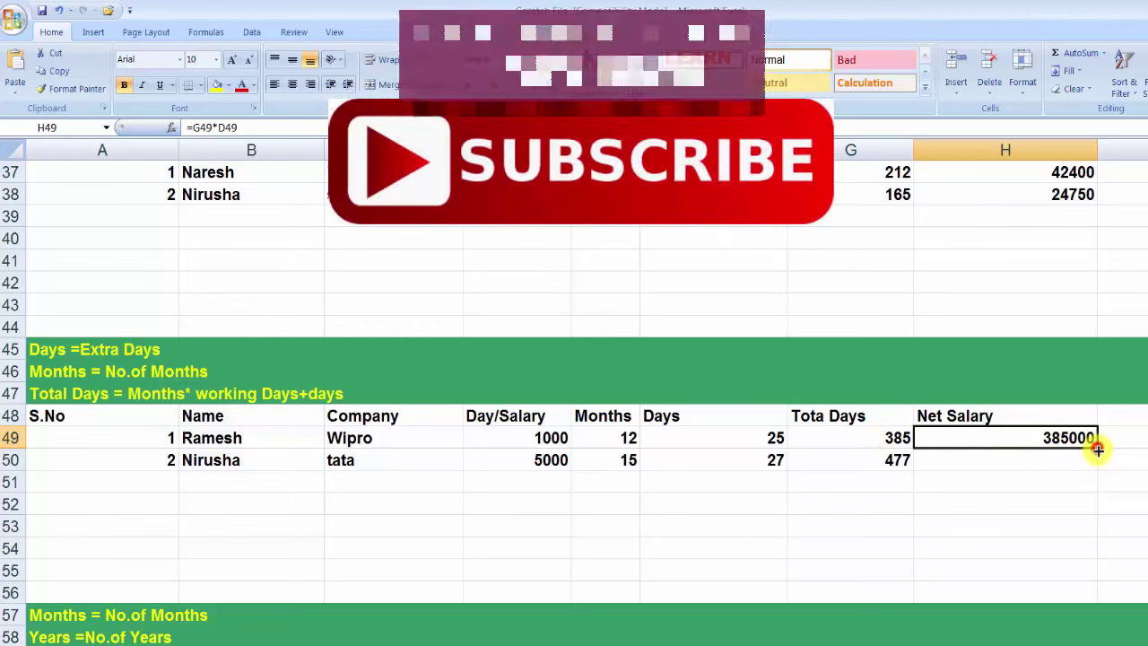
- Copy the Net Salary formula down to H50, giving 2385000
left_click_drag(1098, 448, 1098, 469)
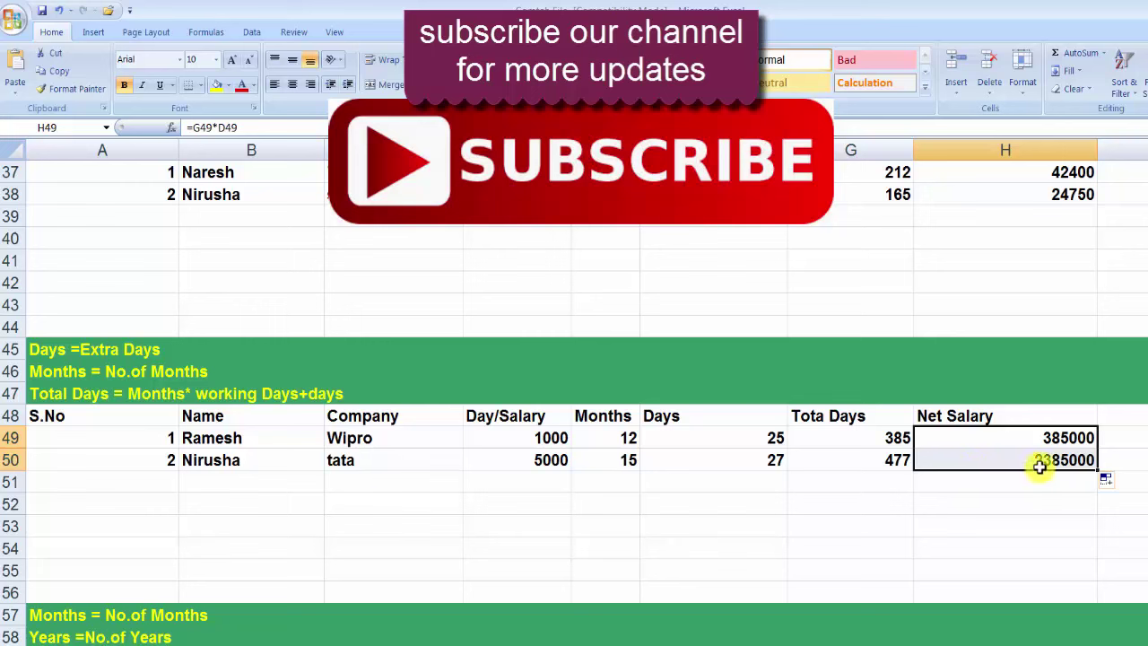
left_click(1040, 462)
left_click(1034, 440)
left_click(968, 457)
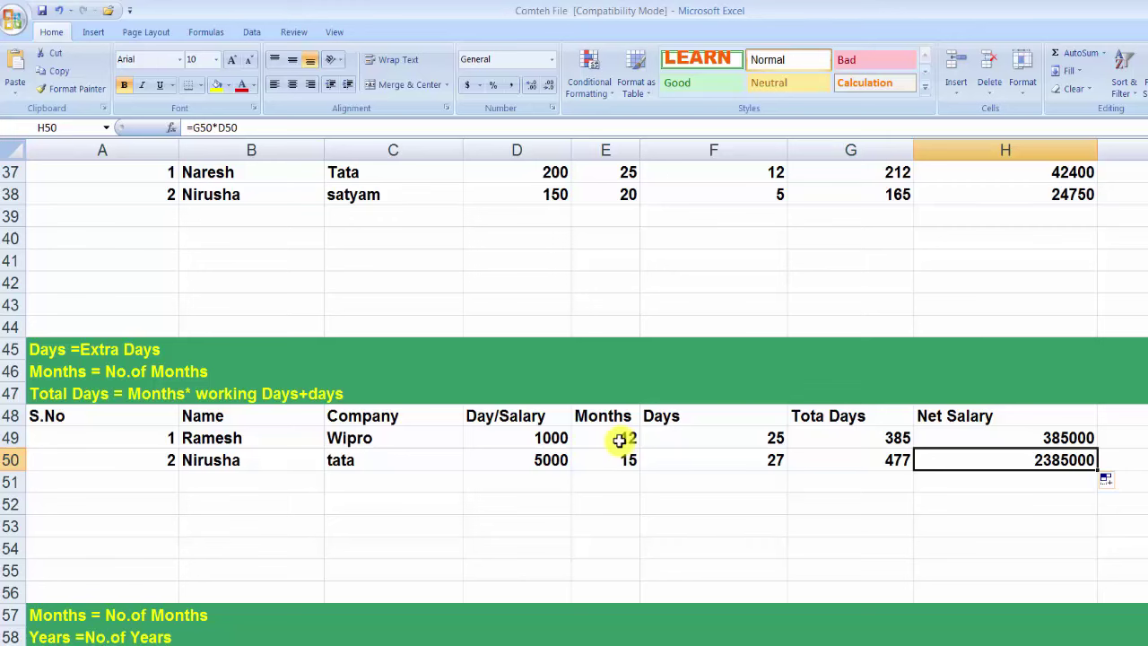
- Review the Total Days and Net Salary formulas in G49:H50
left_click(894, 440)
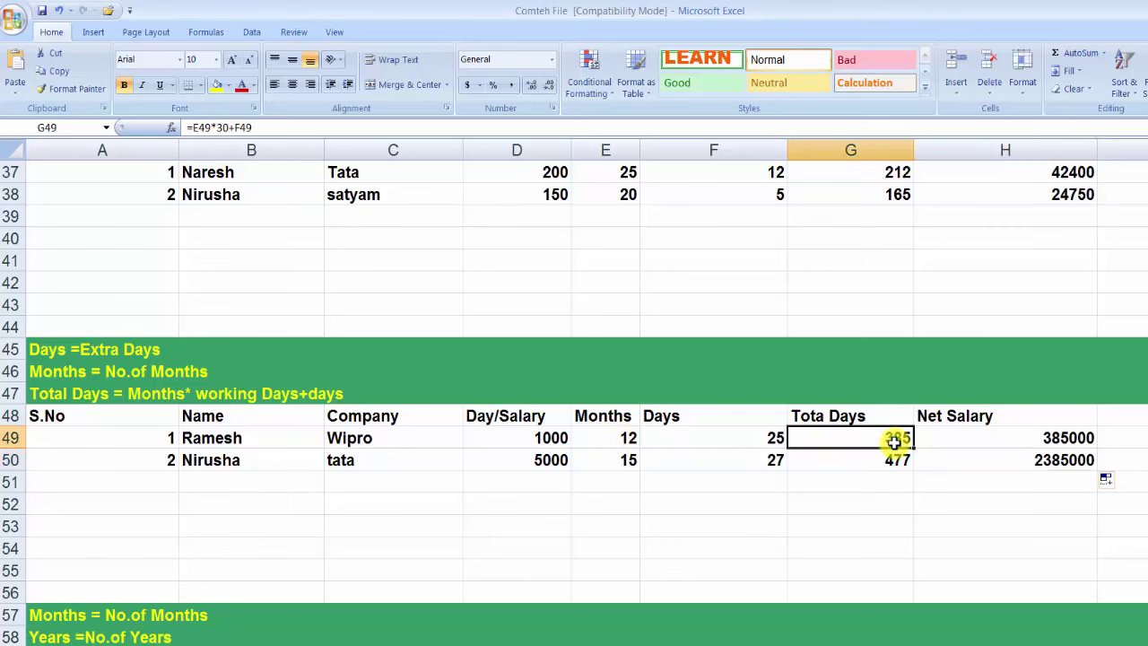
left_click(1006, 438)
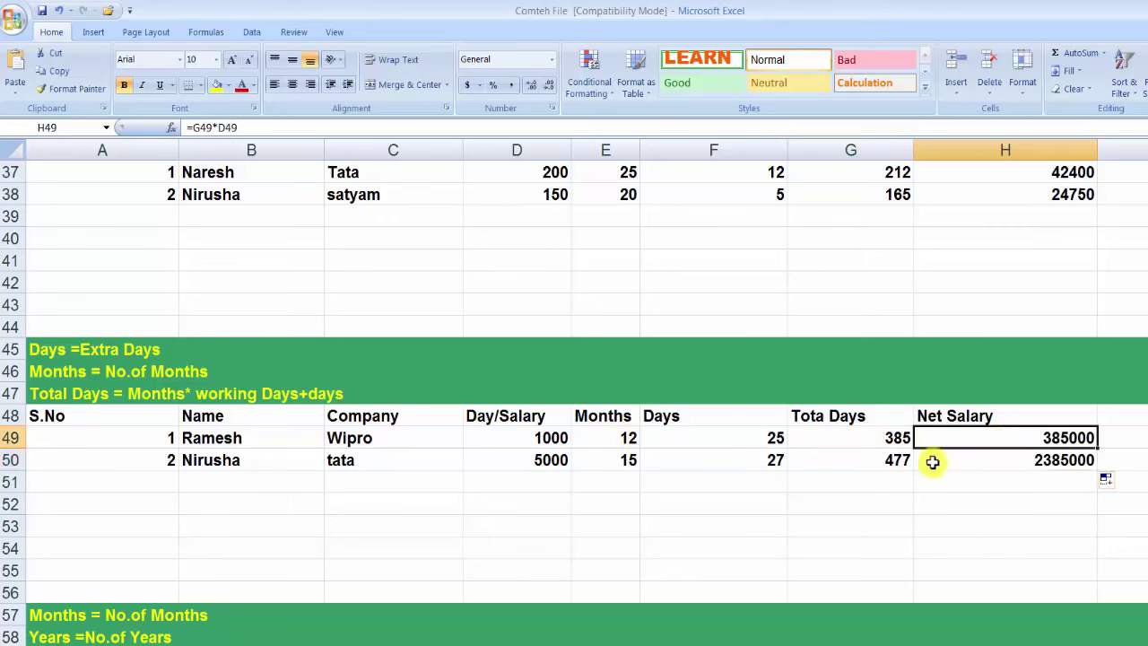
left_click(886, 461)
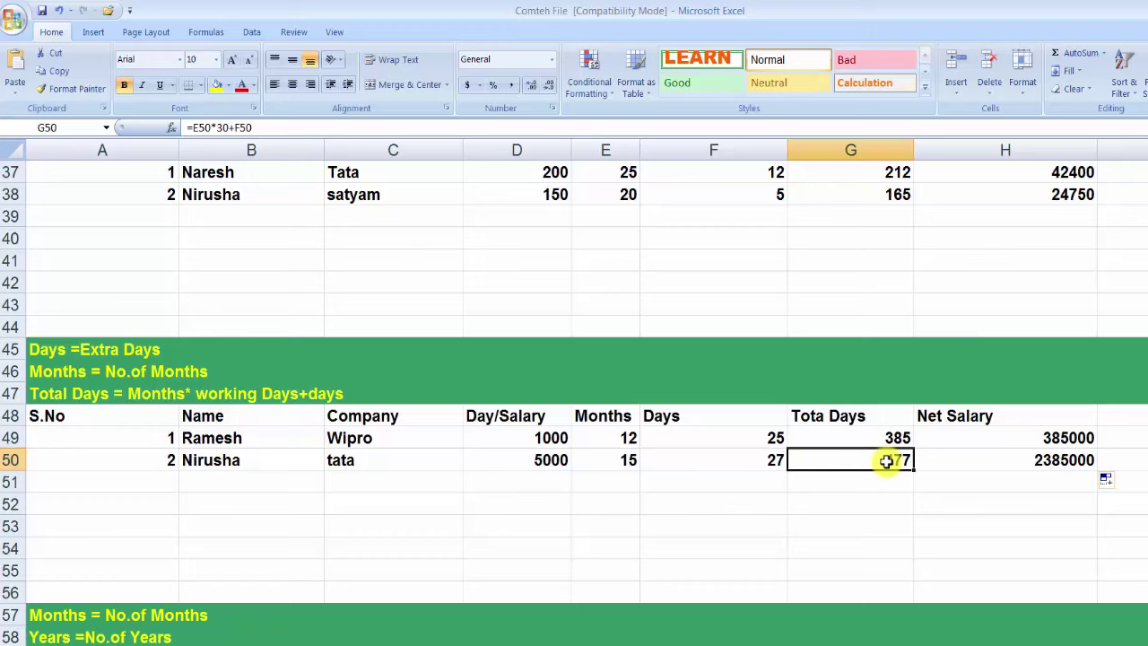
left_click(1019, 469)
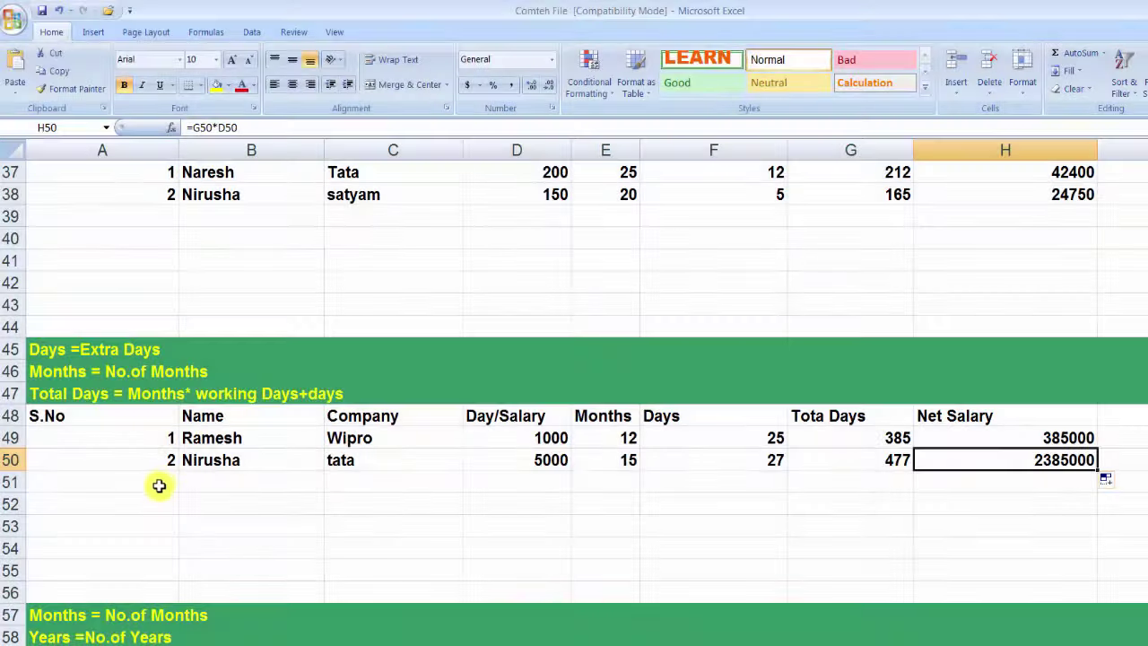
- Fill the G50:H50 formulas down through row 54, where the empty rows show 0
left_click(160, 484)
mouse_move(161, 498)
left_mouse_down()
mouse_move(952, 534)
mouse_move(949, 544)
left_mouse_up()
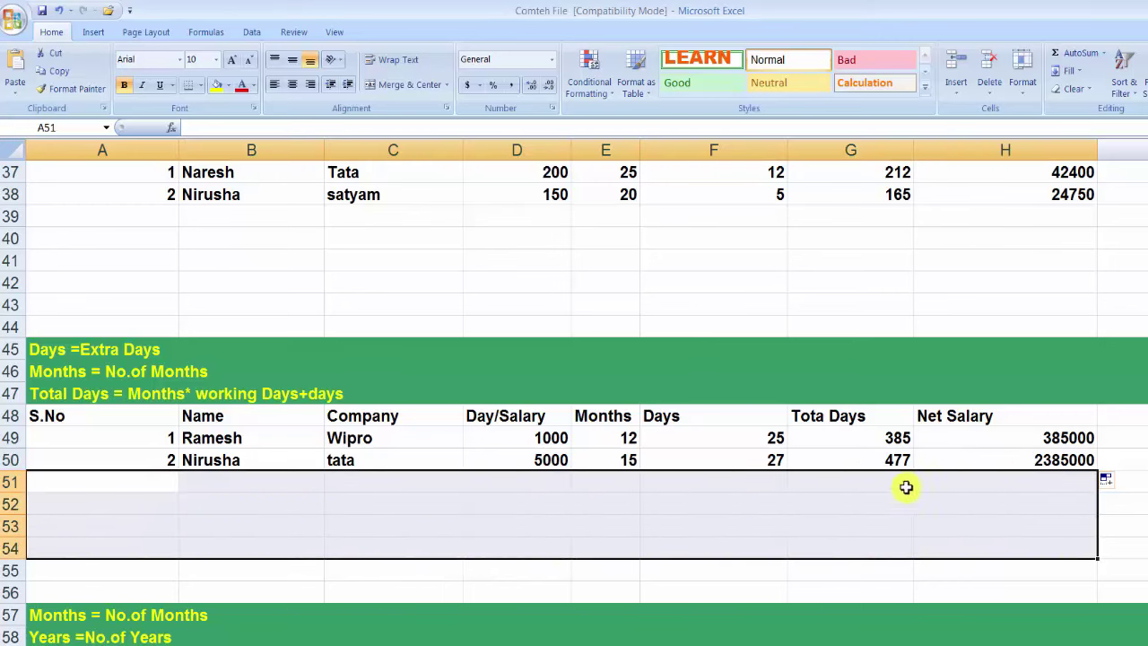
mouse_move(897, 460)
left_mouse_down()
mouse_move(1100, 470)
mouse_move(1007, 538)
left_mouse_up()
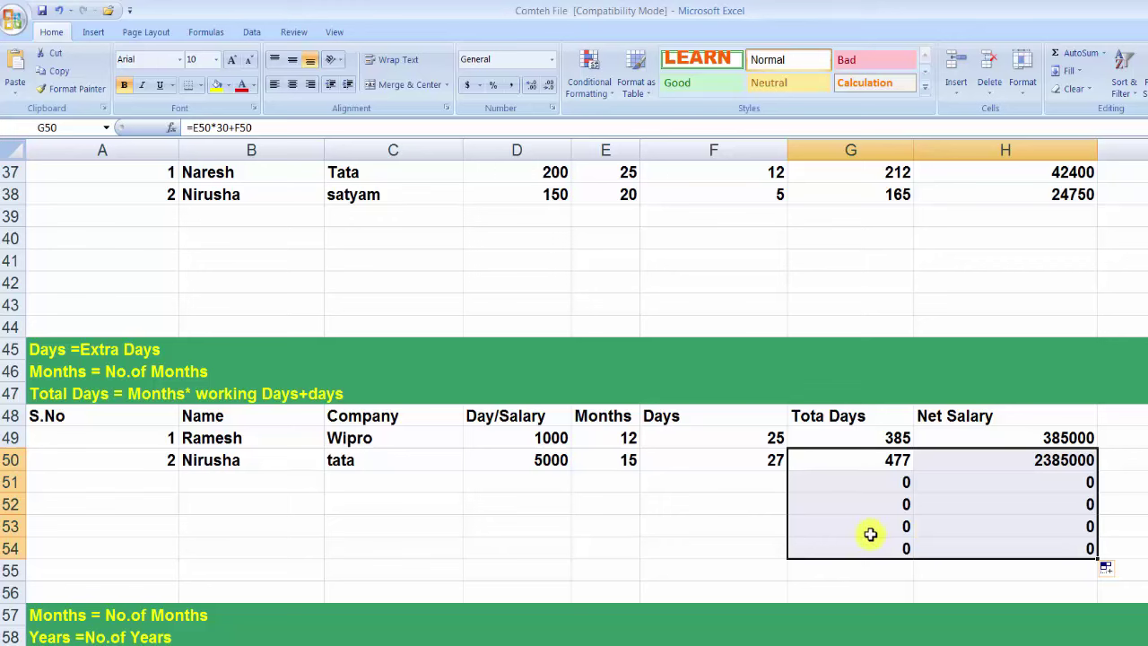
left_click(908, 487)
left_click(1020, 482)
left_click(700, 485)
left_click(798, 487)
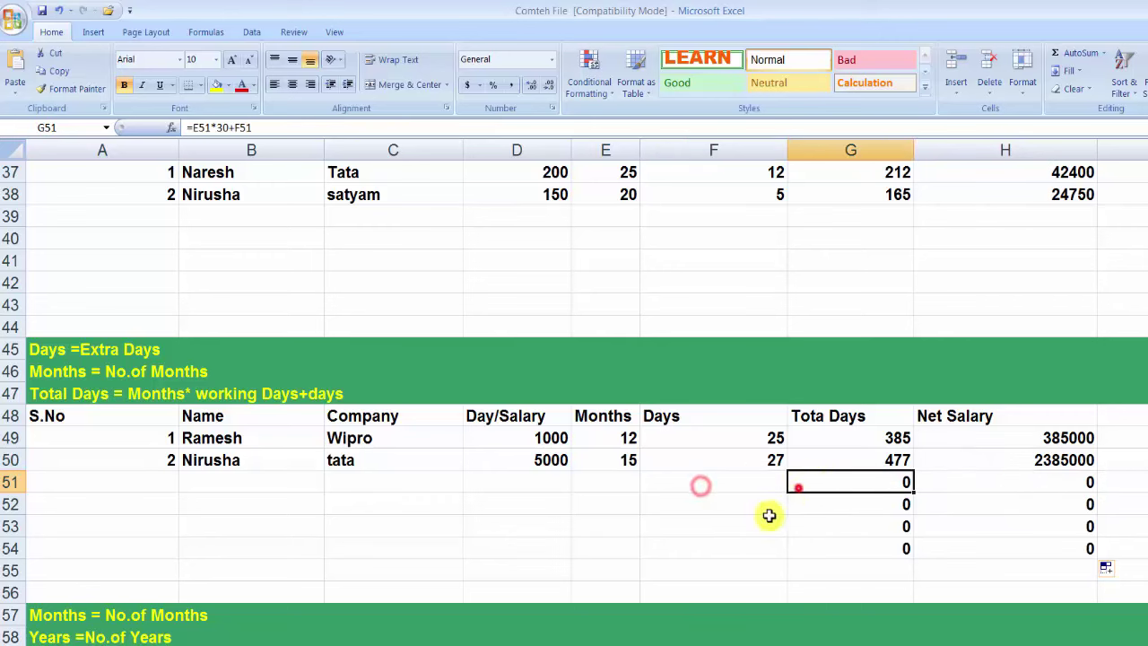
left_click(739, 524)
left_click(558, 514)
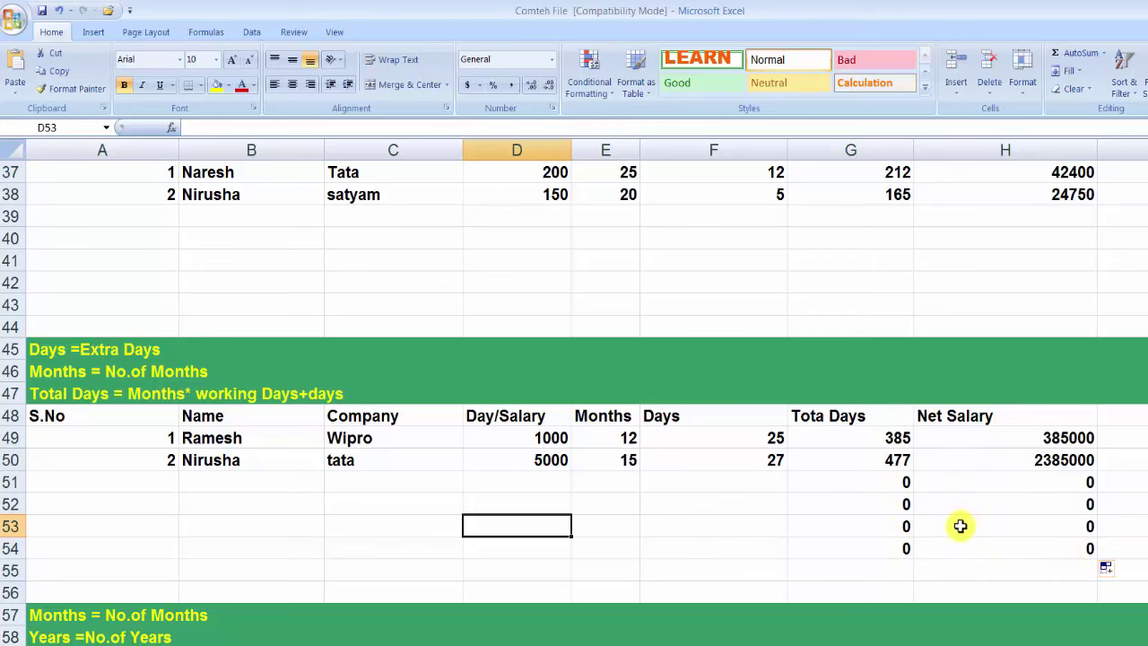
scroll(959, 526, "down", 1)
scroll(960, 526, "down", 1)
scroll(960, 525, "down", 2)
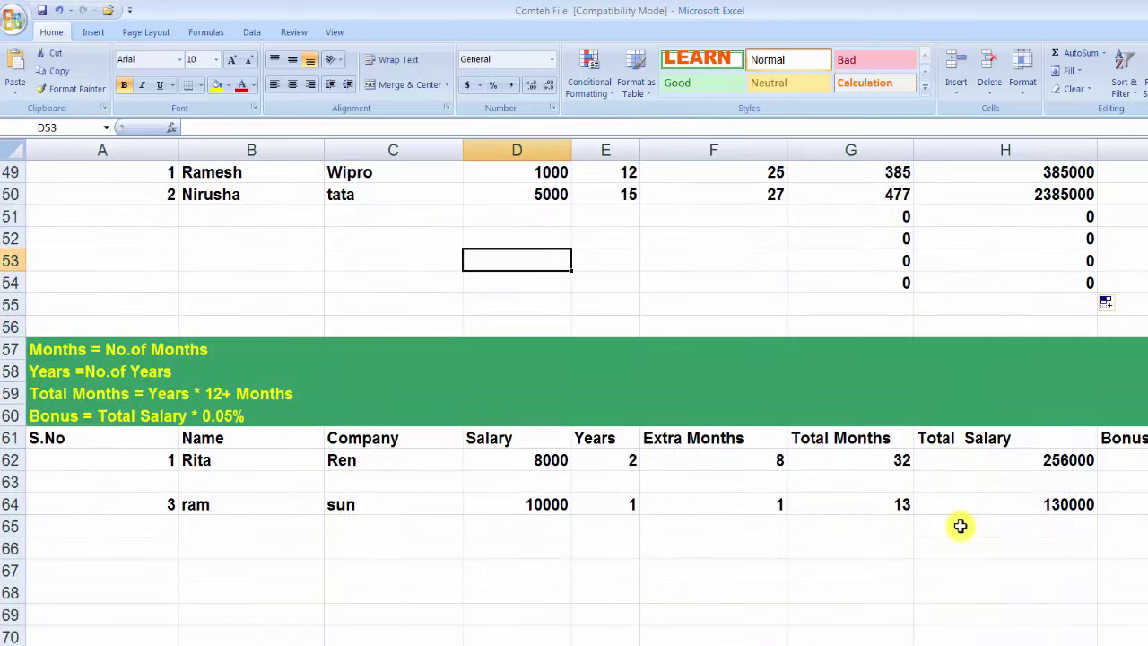
scroll(960, 526, "down", 1)
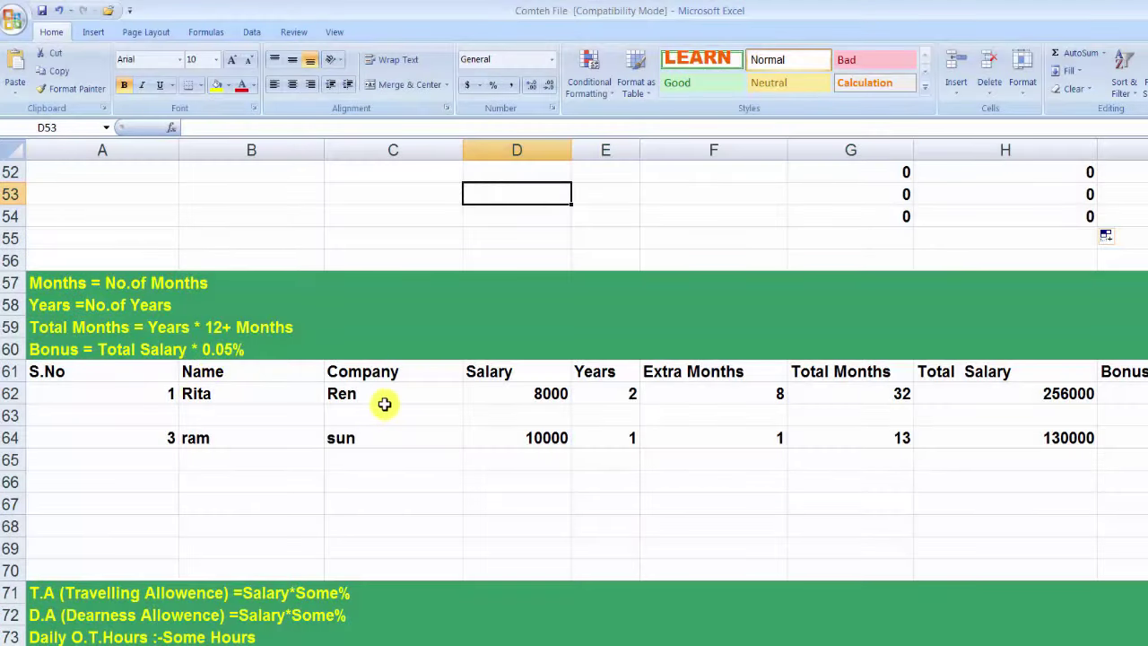
left_click(199, 393)
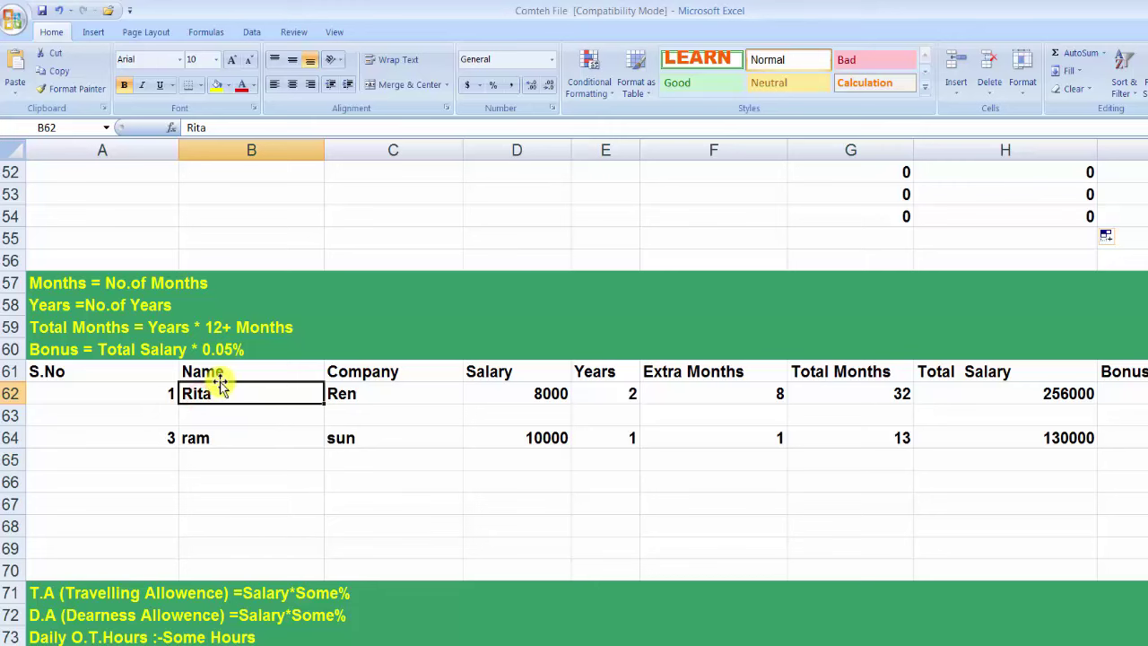
left_click(355, 394)
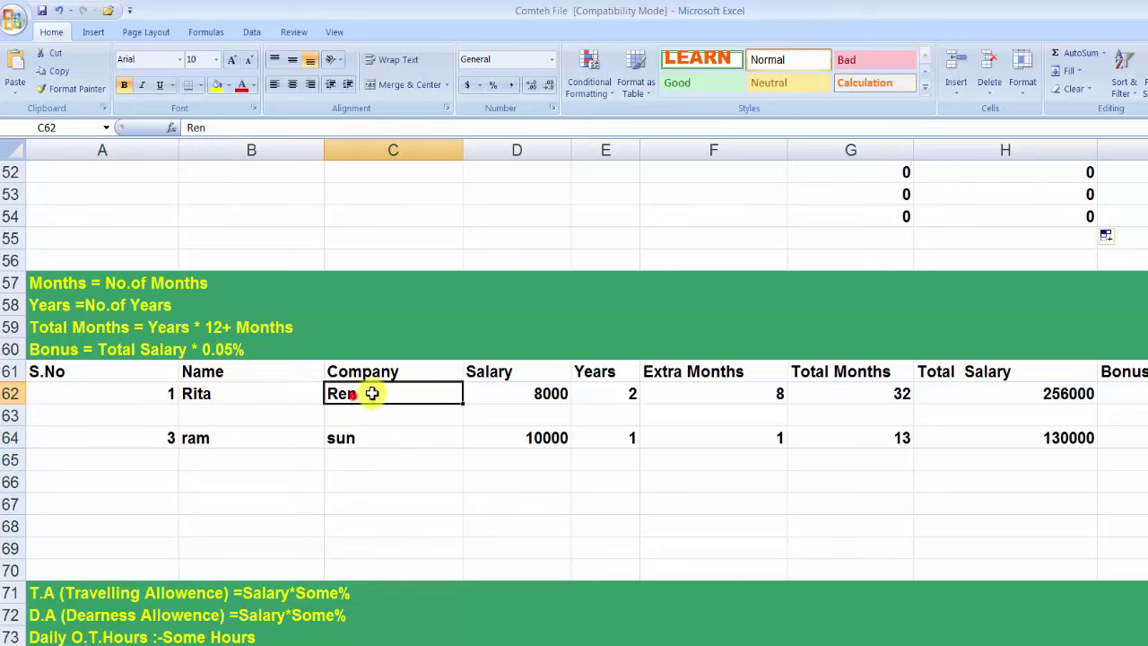
left_click(528, 395)
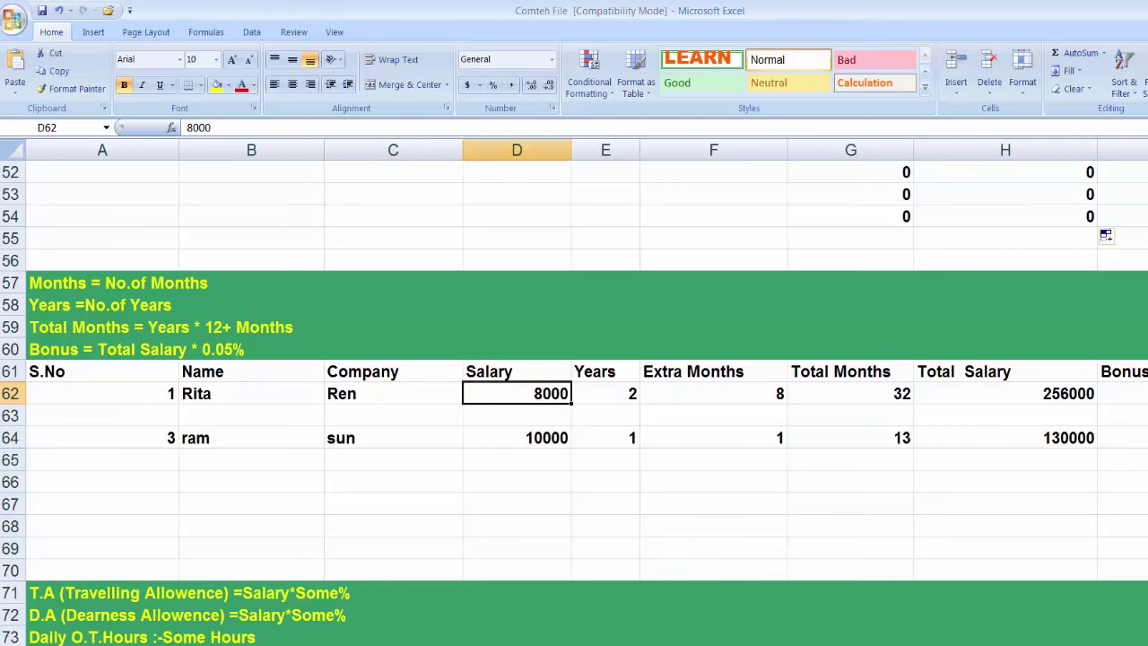
scroll(1105, 235, "right", 1)
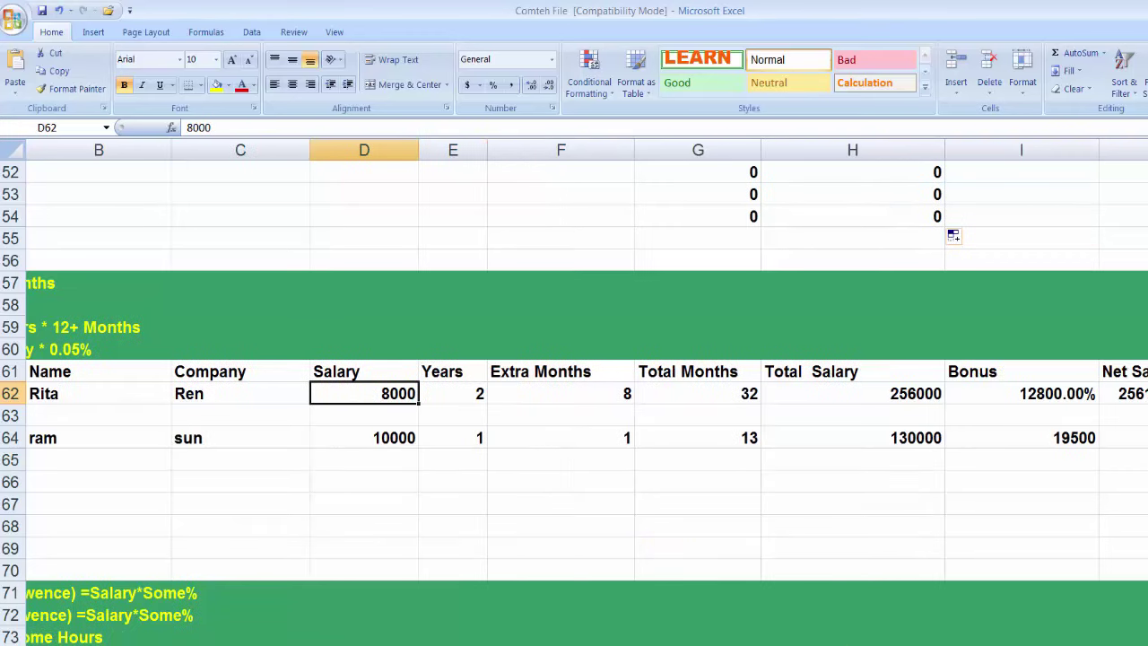
left_click(468, 398)
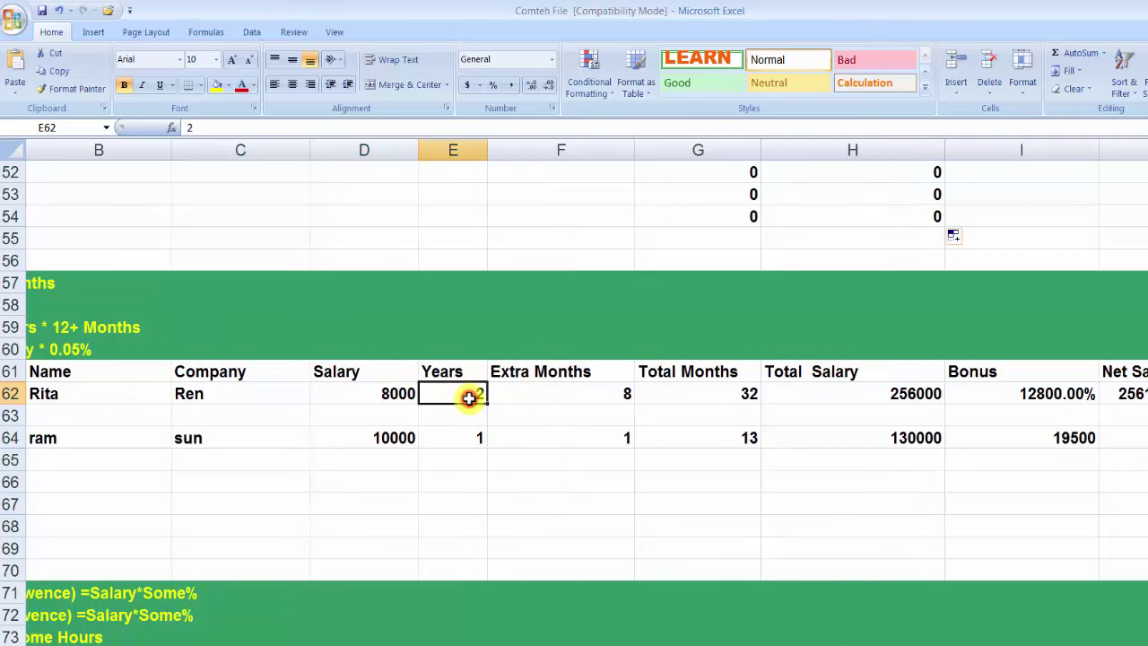
left_click(561, 395)
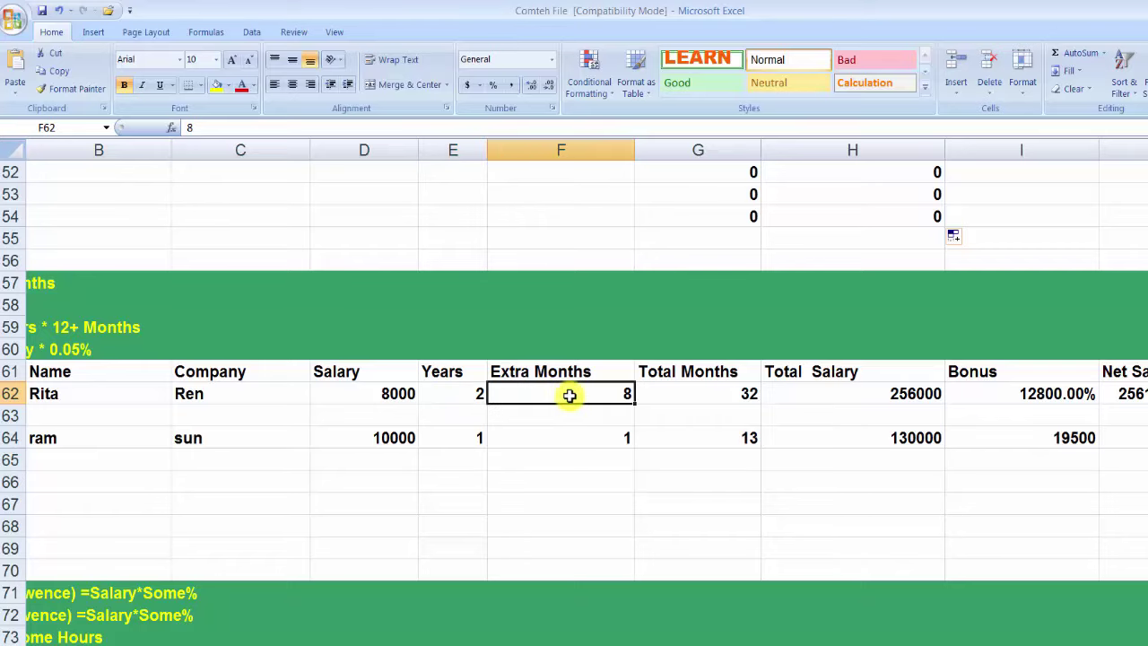
left_click(708, 396)
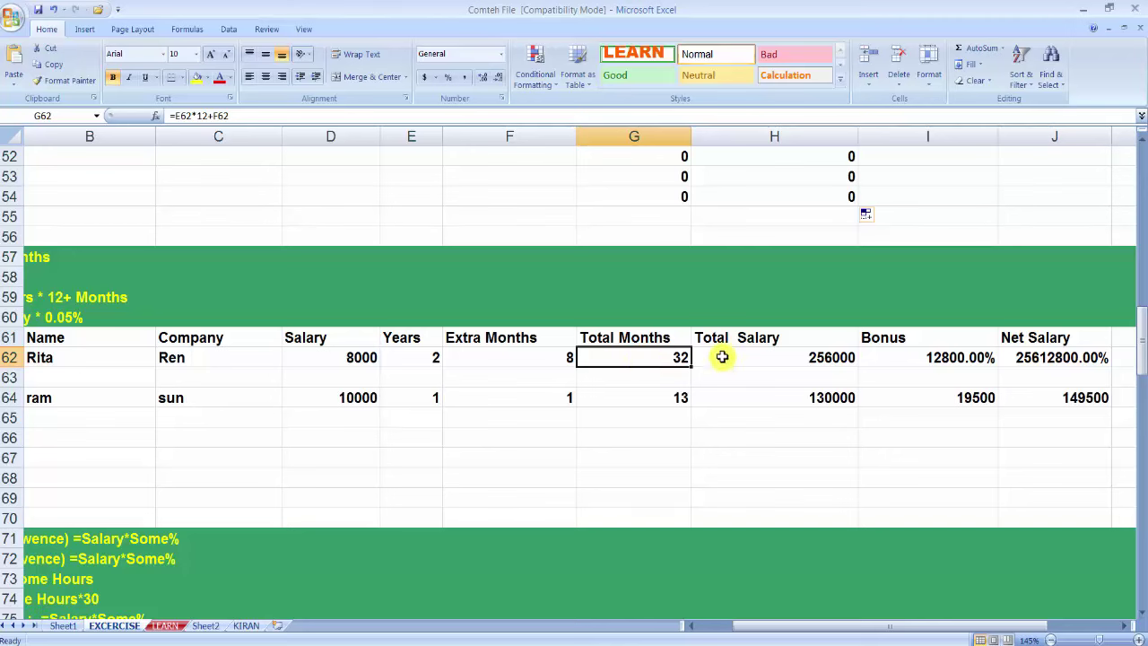
left_click(759, 359)
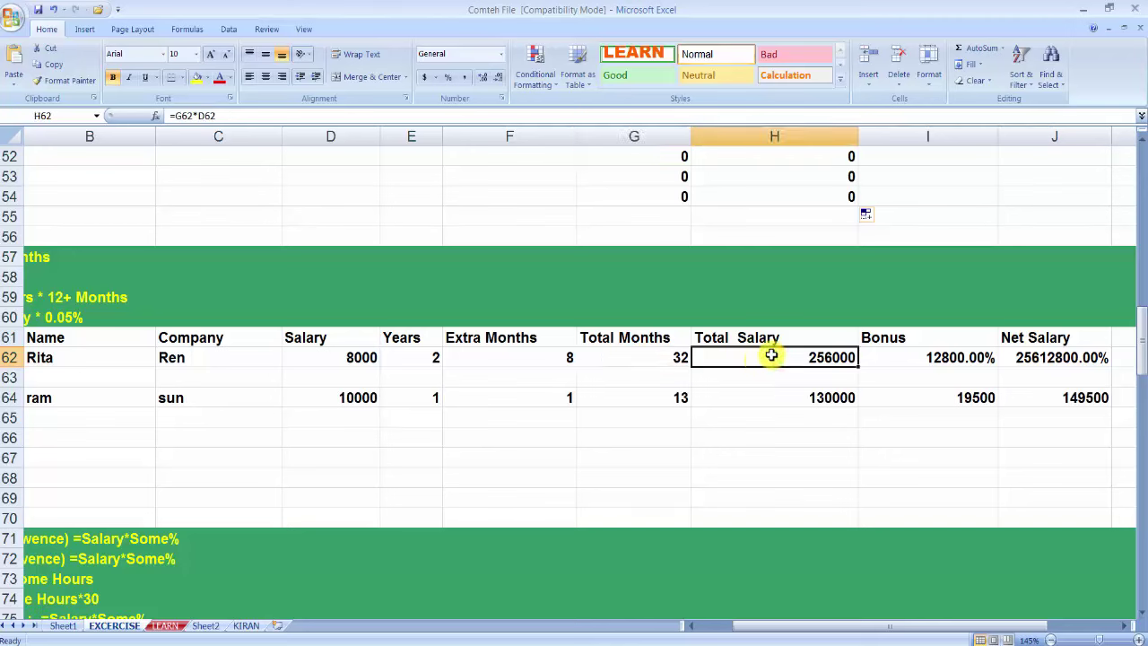
left_click(918, 362)
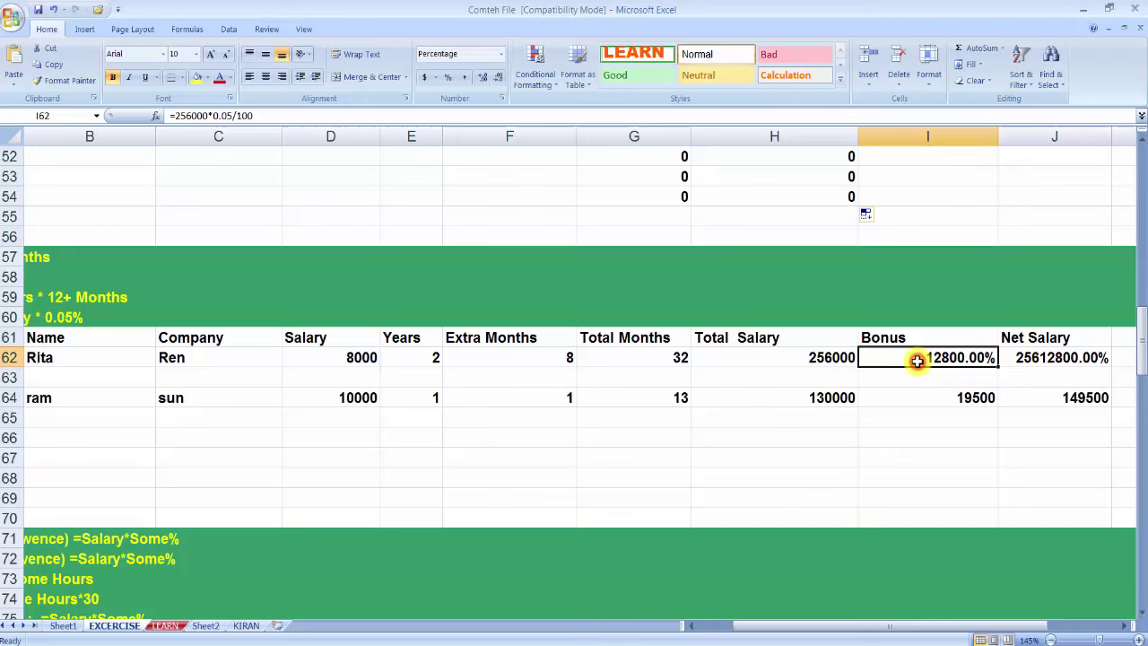
left_click(1020, 361)
- Enter row 63: S.No 2, the employee's name, learn computer, salary 5000, 3 years, 4 extra months
mouse_move(906, 628)
left_mouse_down()
mouse_move(830, 619)
mouse_move(848, 619)
left_mouse_up()
left_click(131, 375)
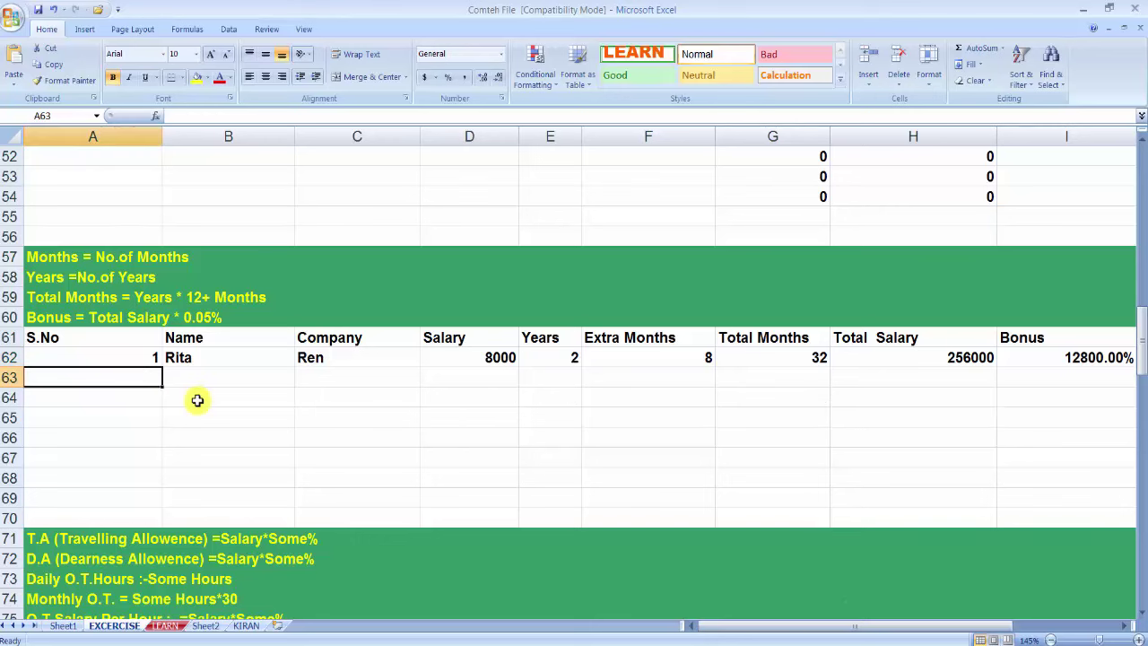
type("2")
key("Tab")
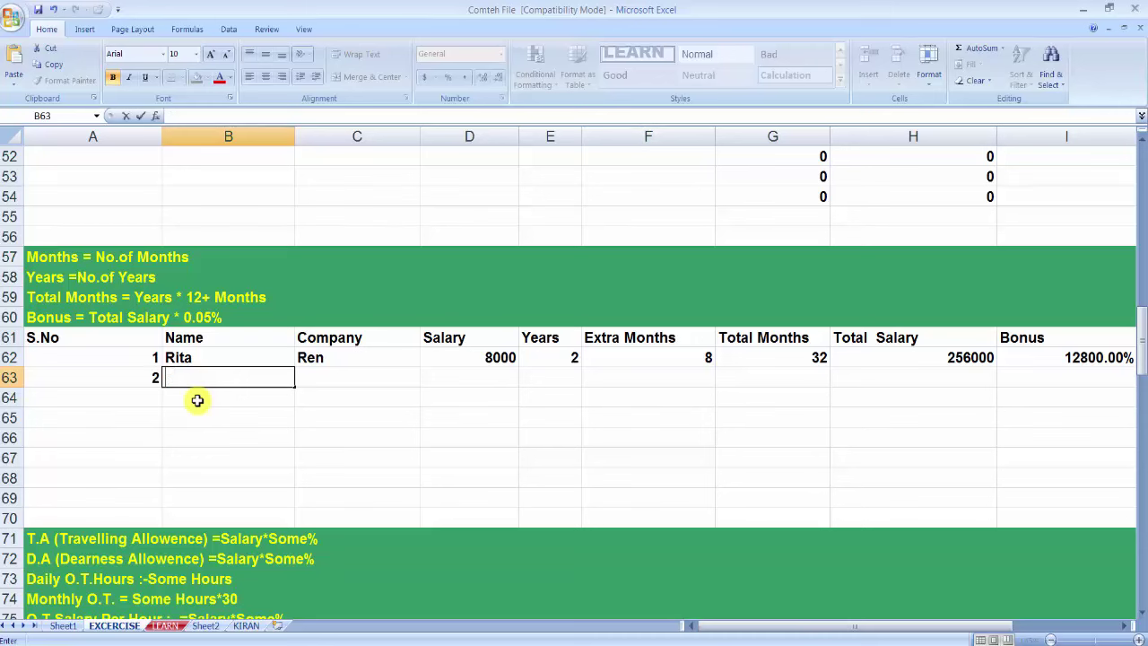
type("mohan")
key("Tab")
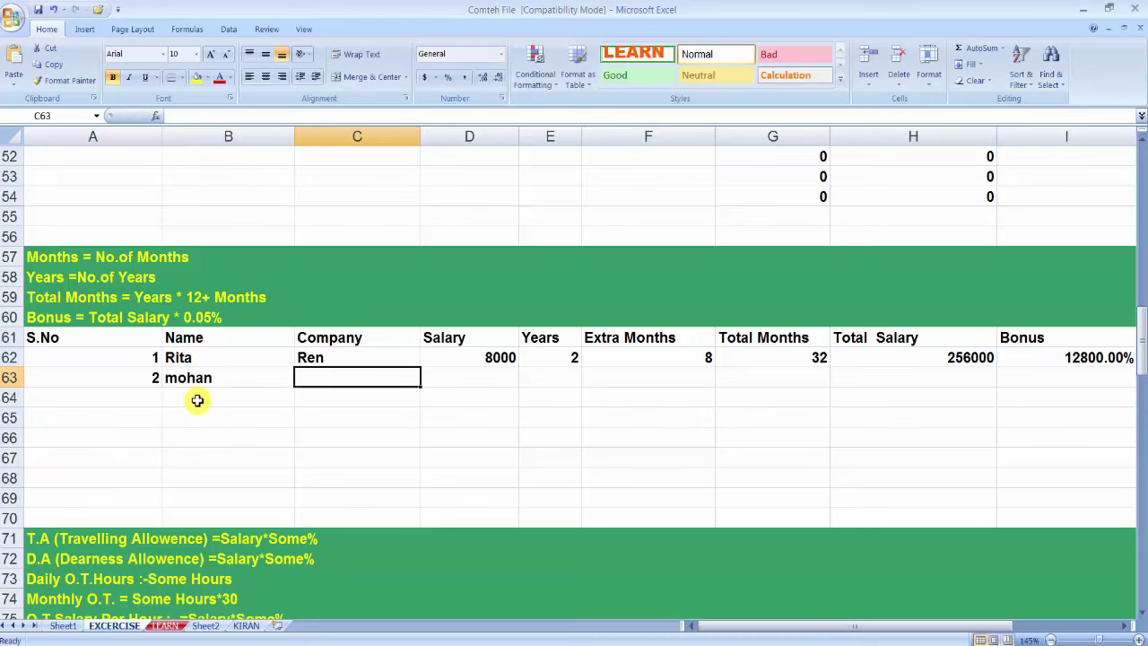
type("learn computer")
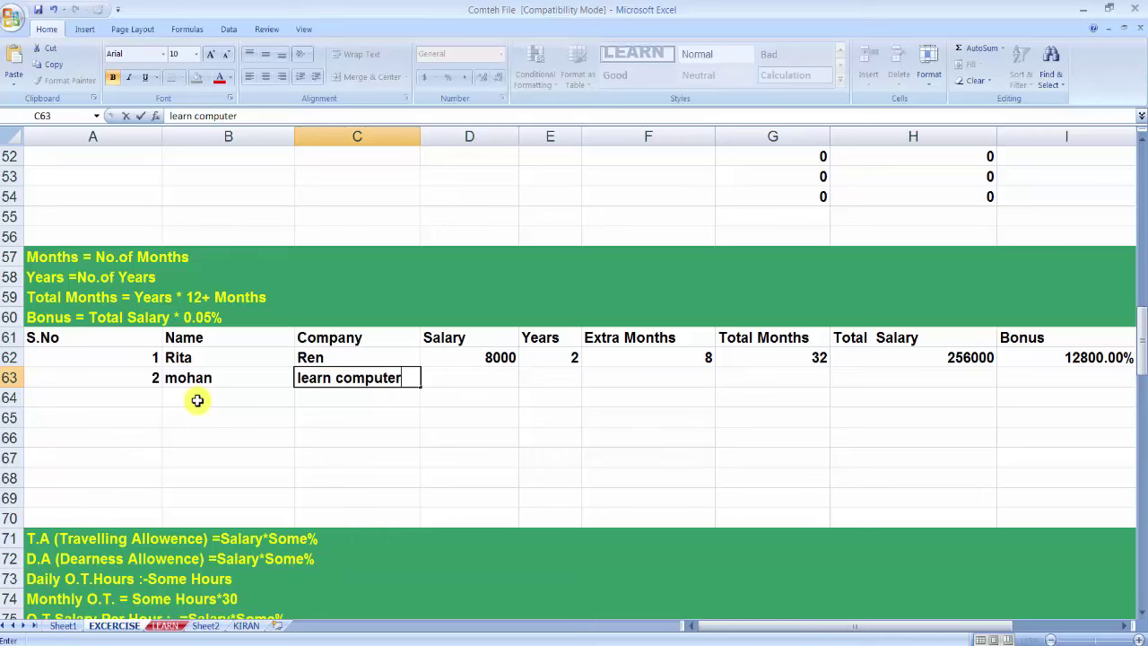
key("Tab")
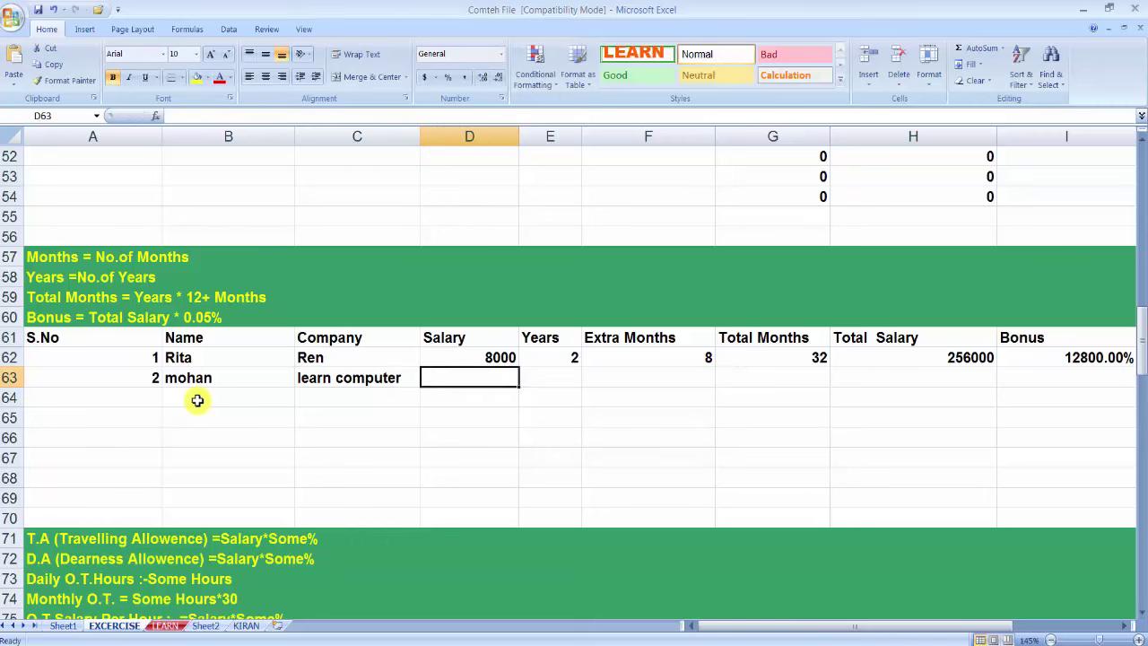
type("5000")
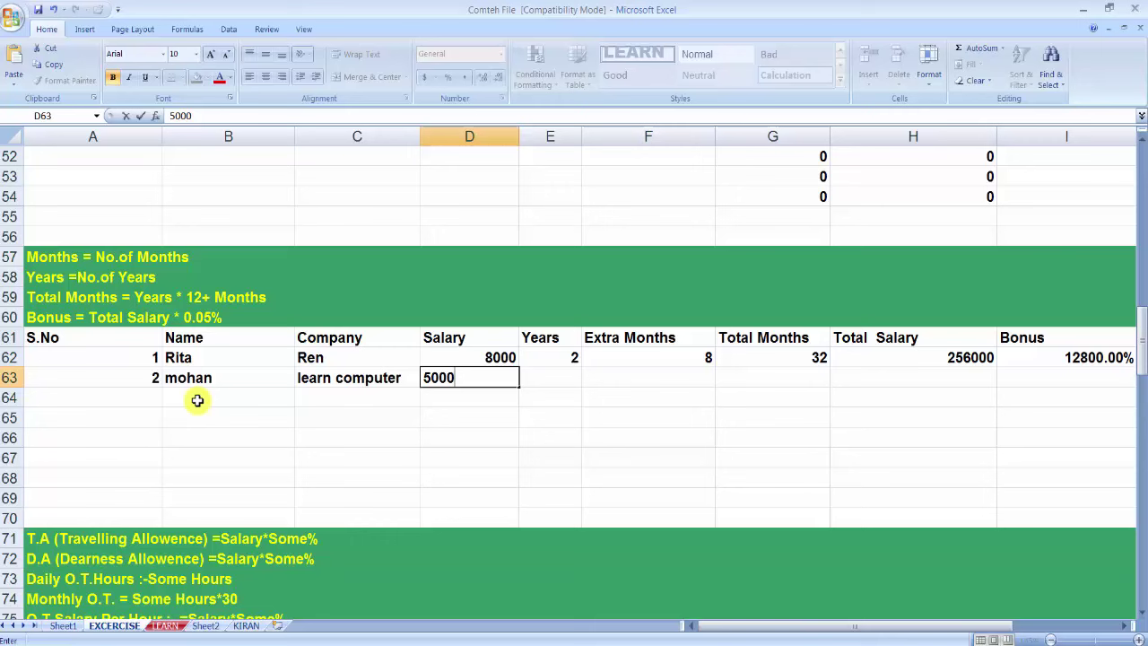
key("Tab")
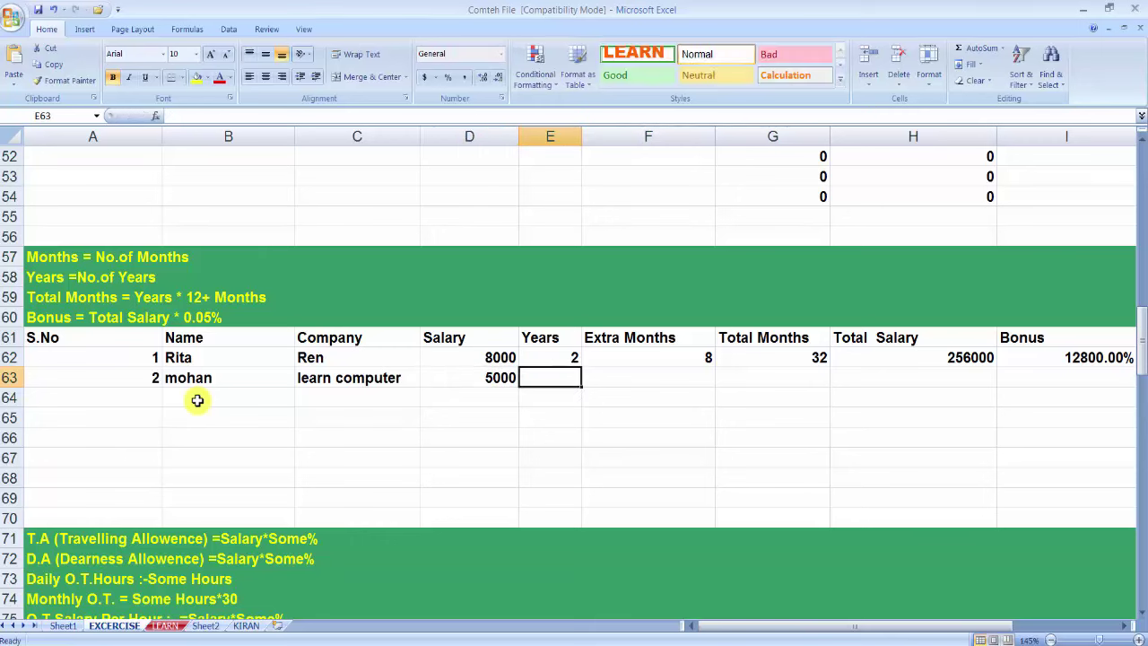
type("3")
key("Tab")
type("4")
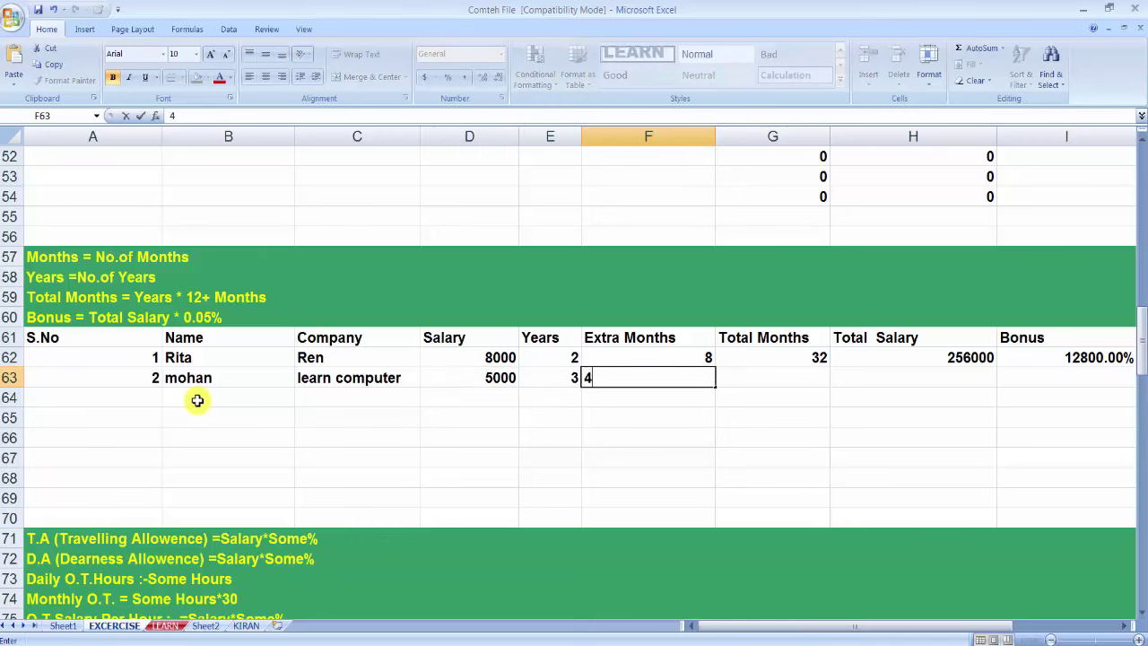
key("Tab")
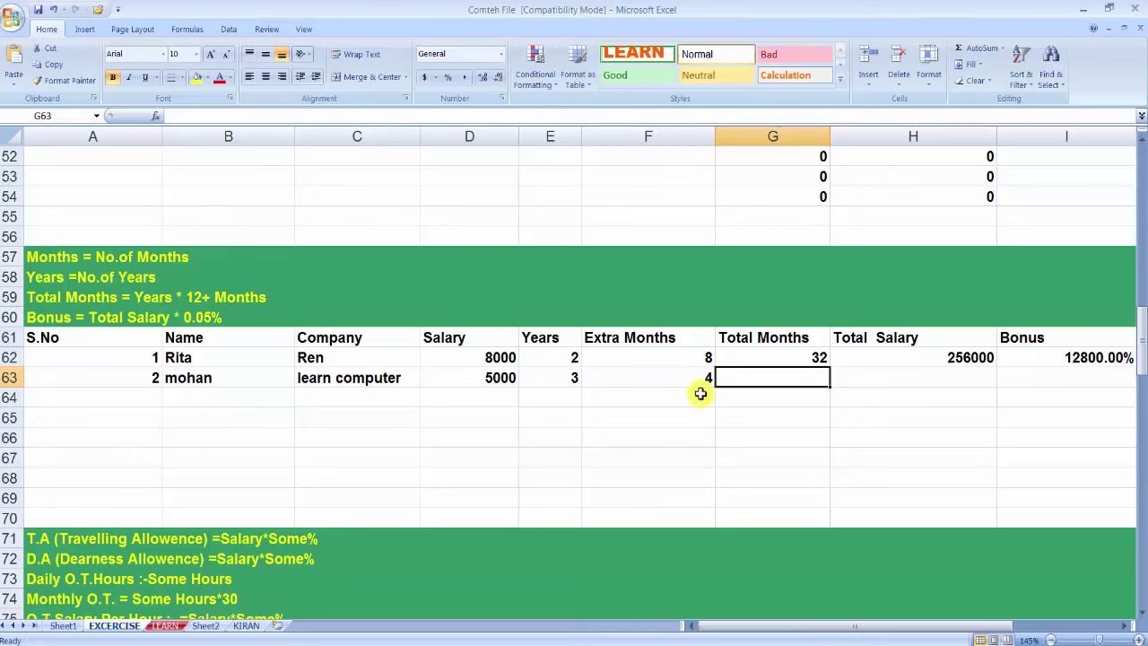
- Review the Total Months heading and row 63's salary, years and extra months values
left_click(735, 339)
left_click(754, 379)
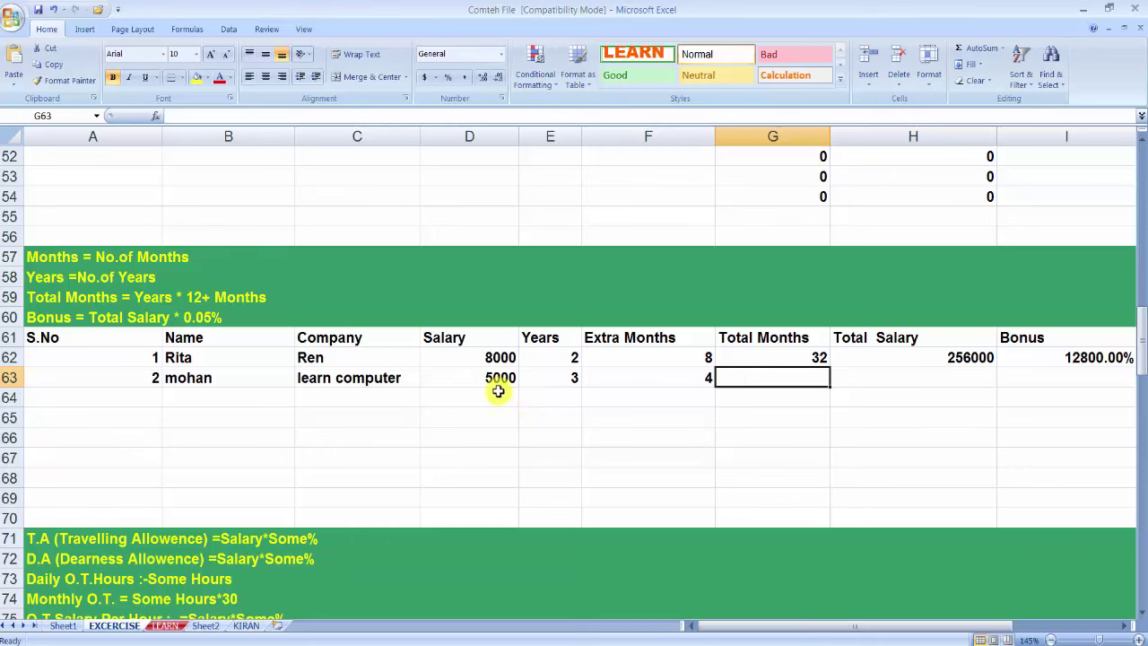
left_click(551, 382)
left_click(697, 377)
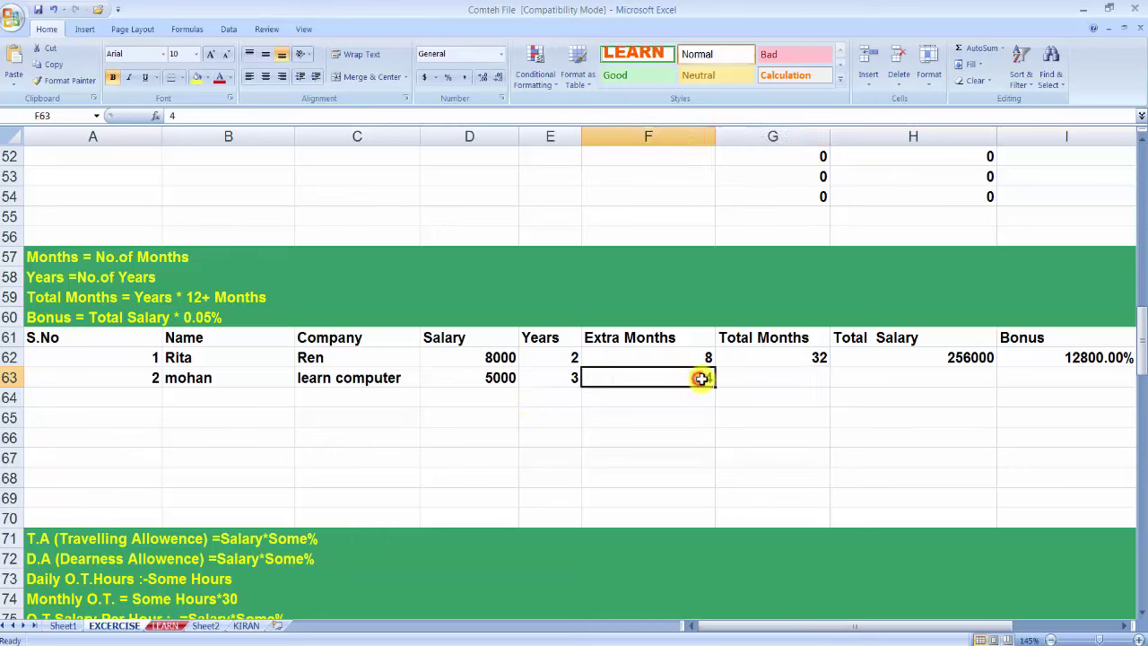
left_click(765, 381)
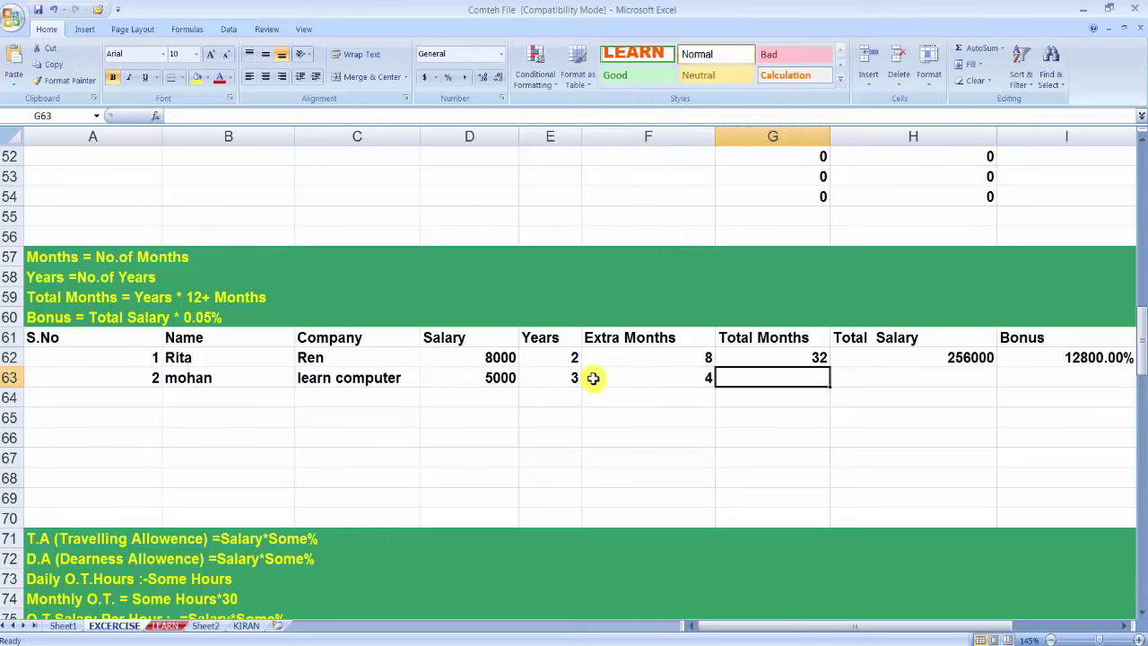
left_click(495, 383)
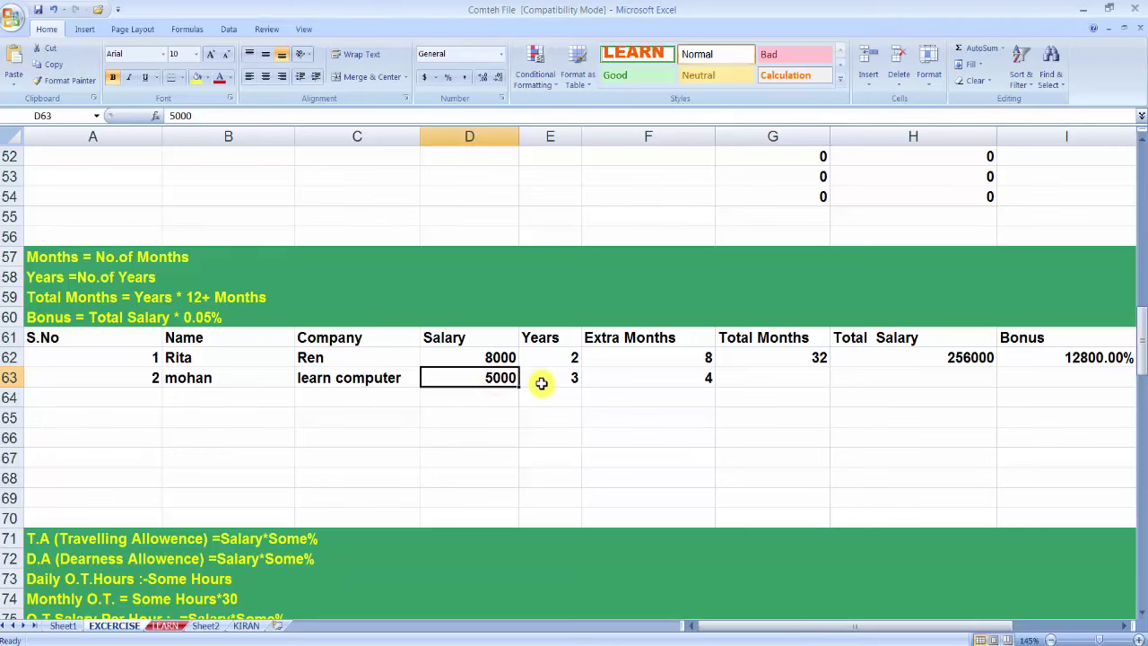
- Enter =E63*12+F63 in G63 so Total Months shows 40
left_click(736, 378)
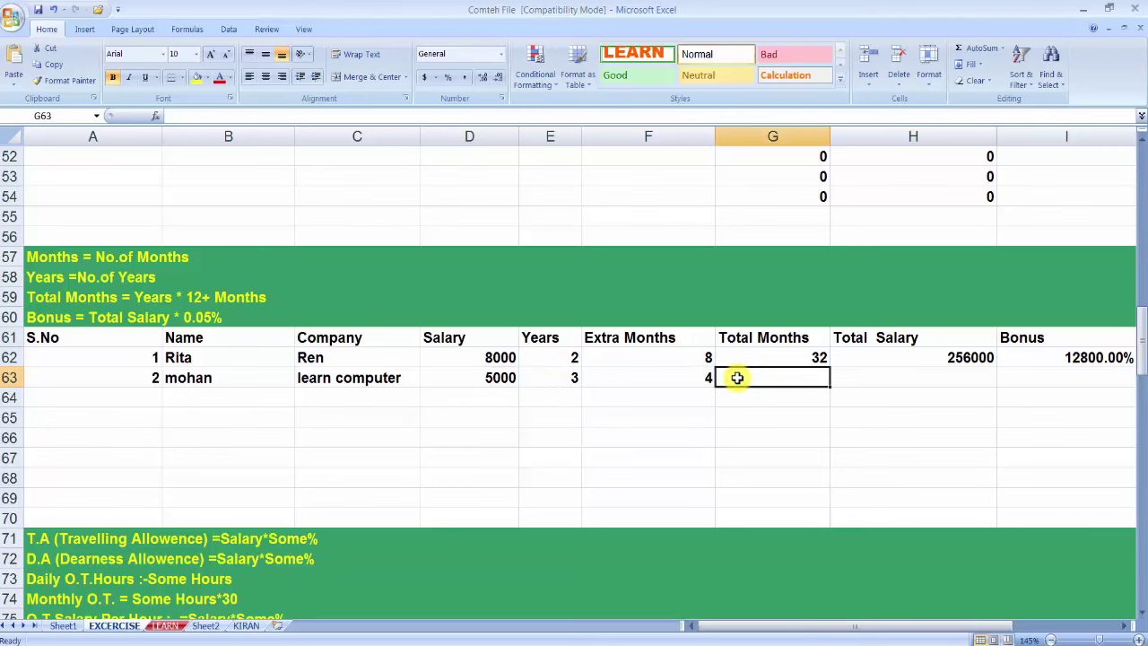
type("=")
left_click(572, 382)
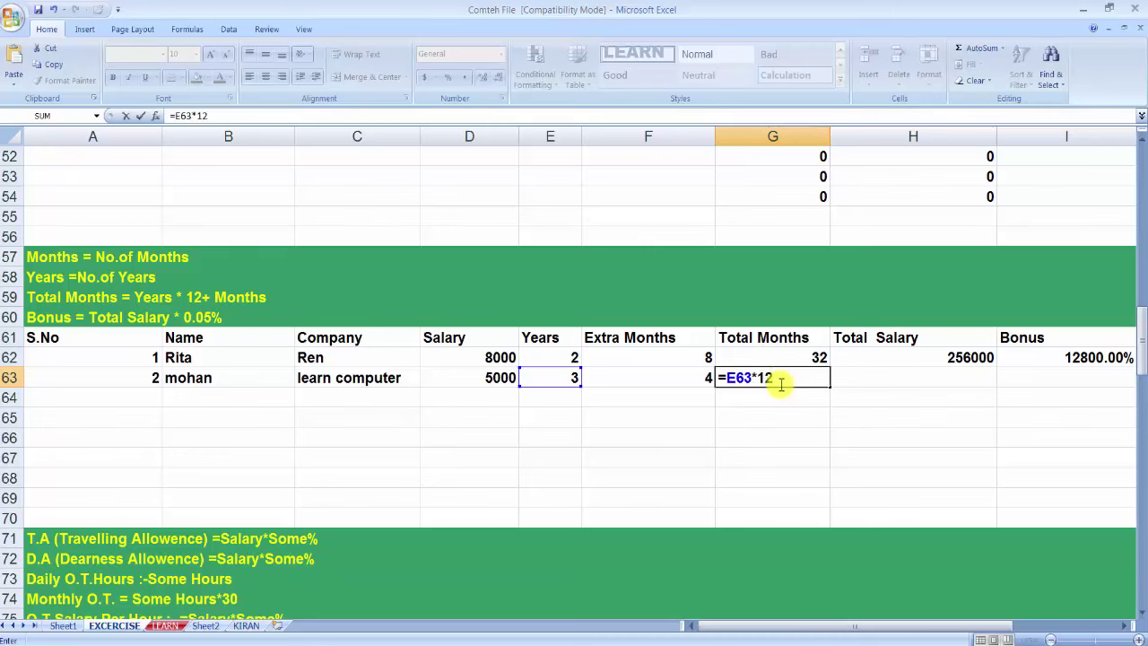
type("+")
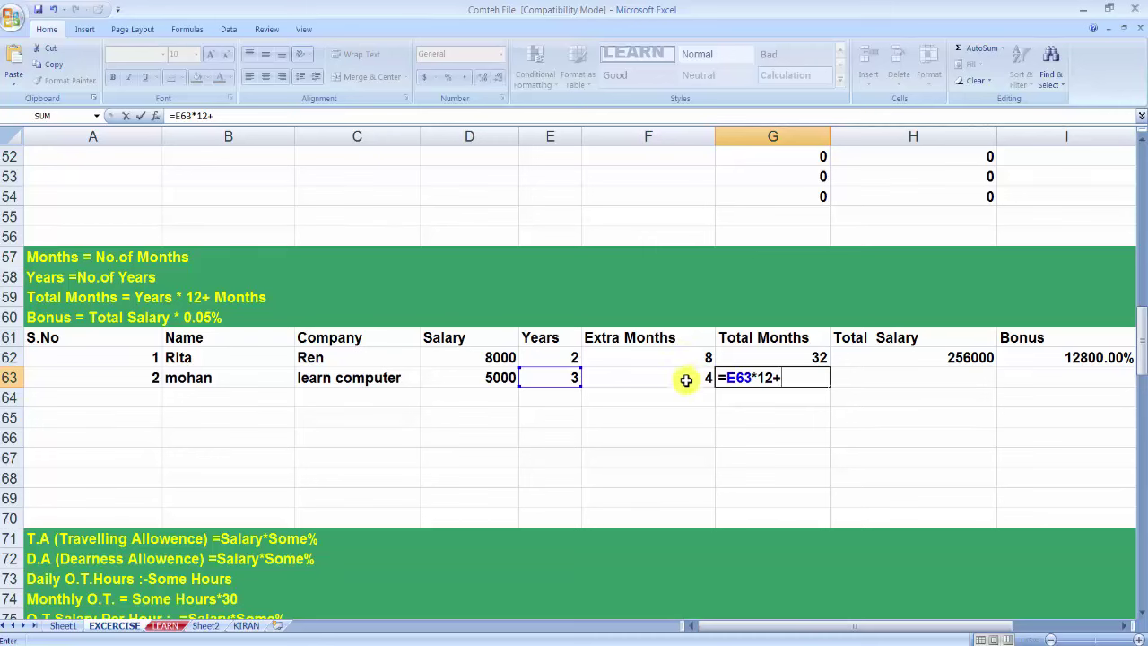
left_click(687, 380)
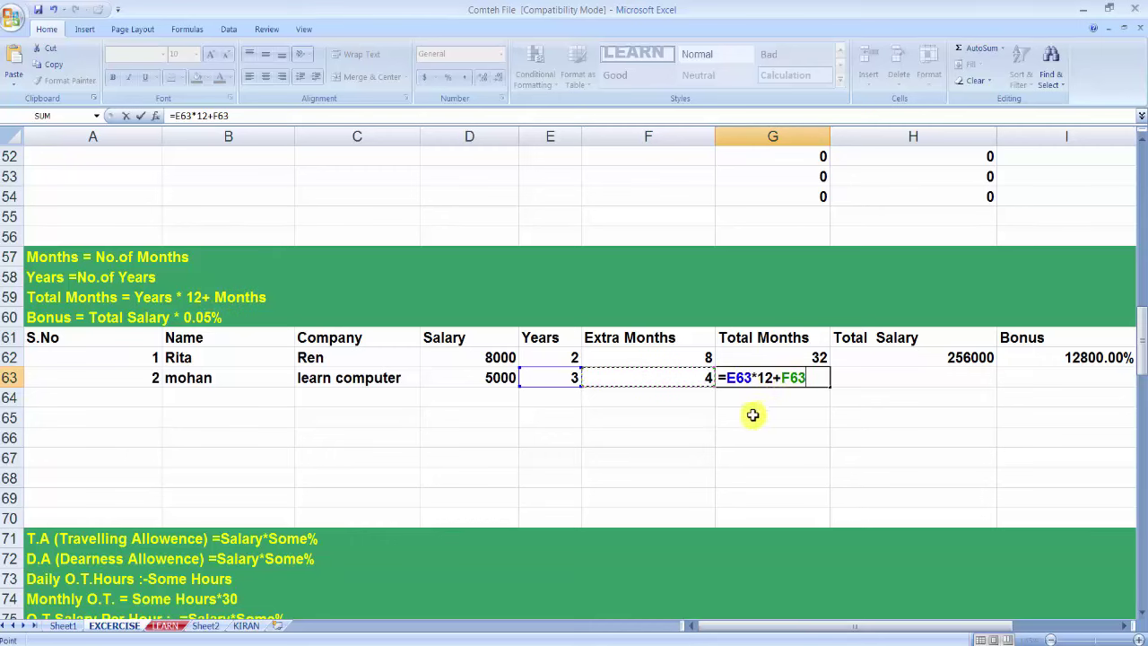
key("Return")
key("Up")
key("Right")
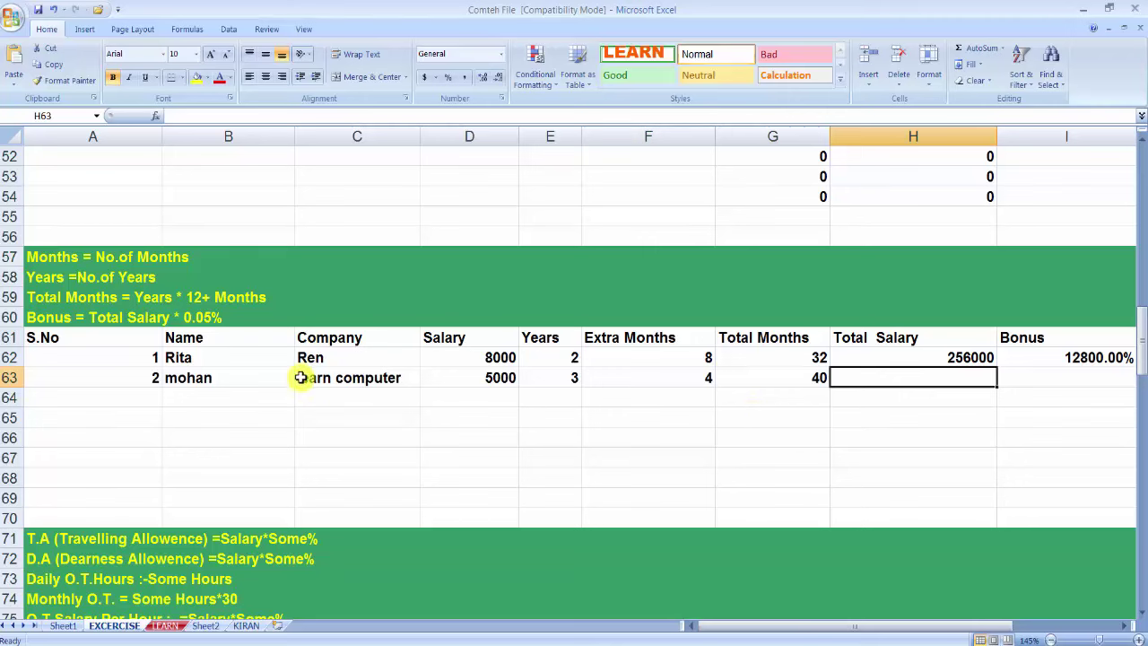
left_click(489, 381)
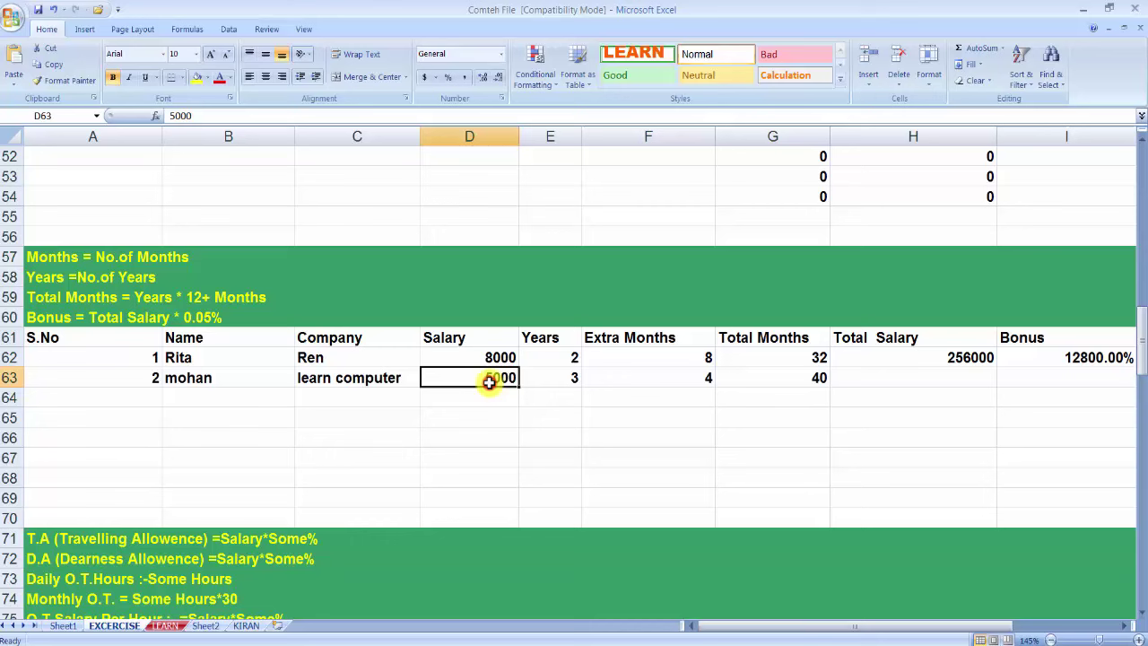
left_click(876, 374)
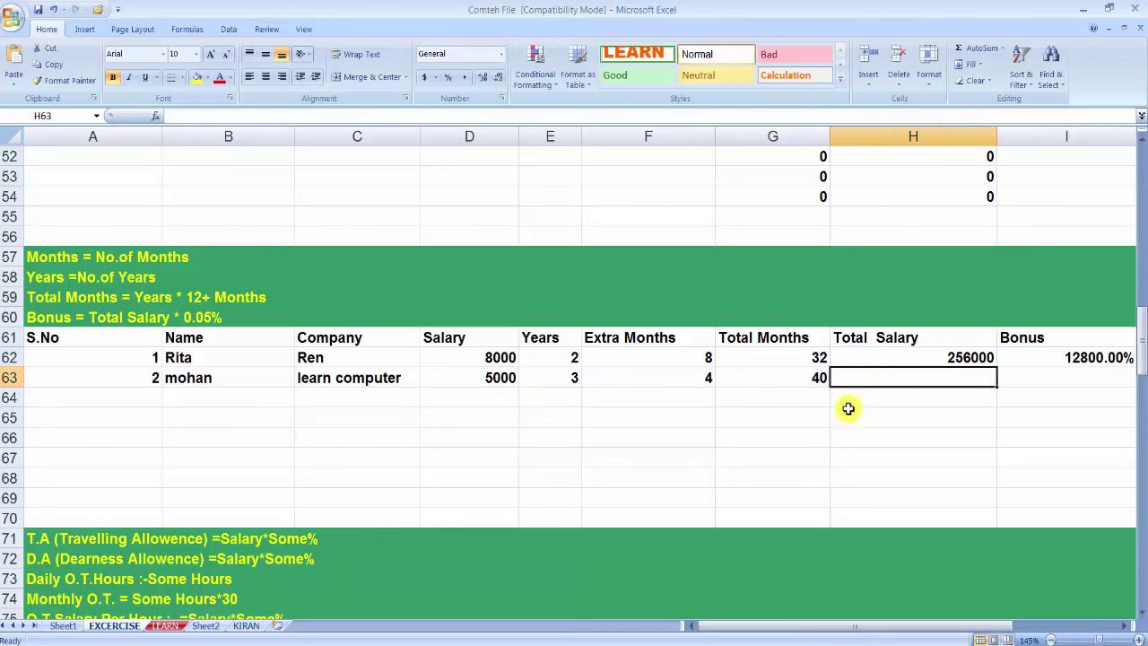
type("=")
left_click(776, 379)
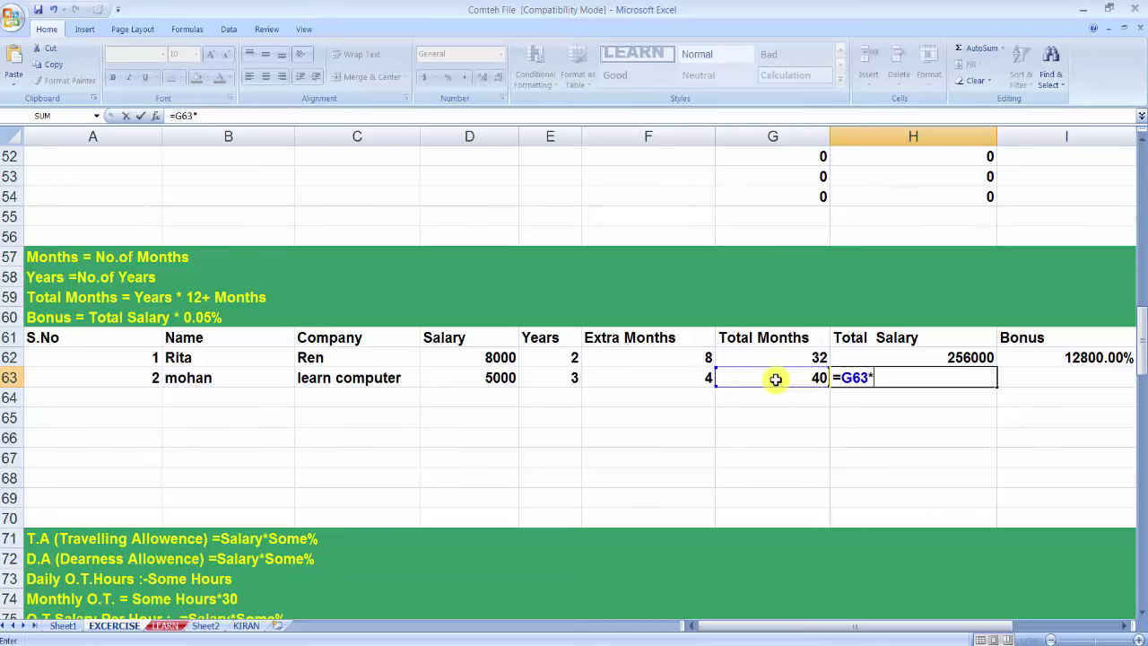
left_click(488, 381)
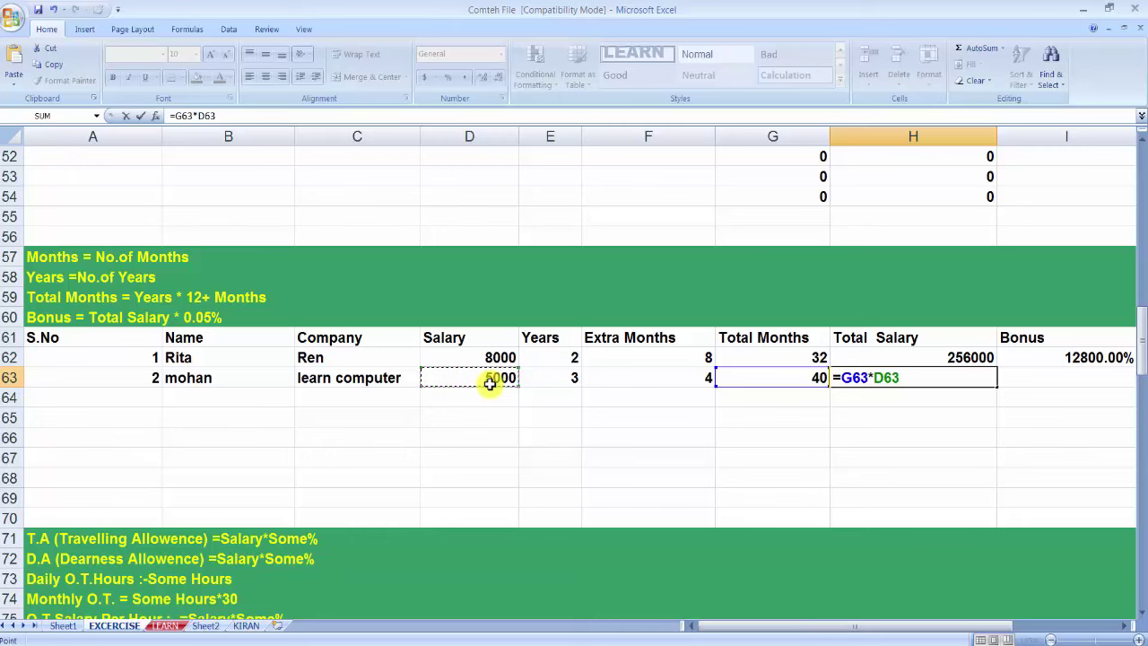
key("Return")
left_click(954, 378)
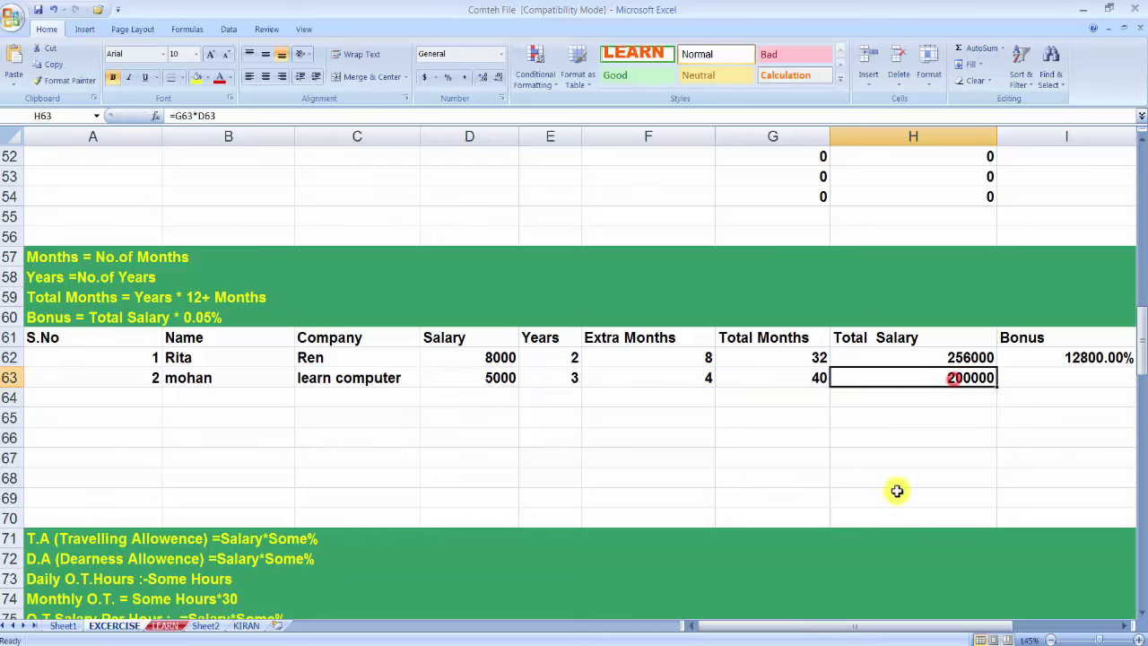
mouse_move(802, 629)
left_mouse_down()
mouse_move(836, 633)
mouse_move(771, 629)
left_mouse_up()
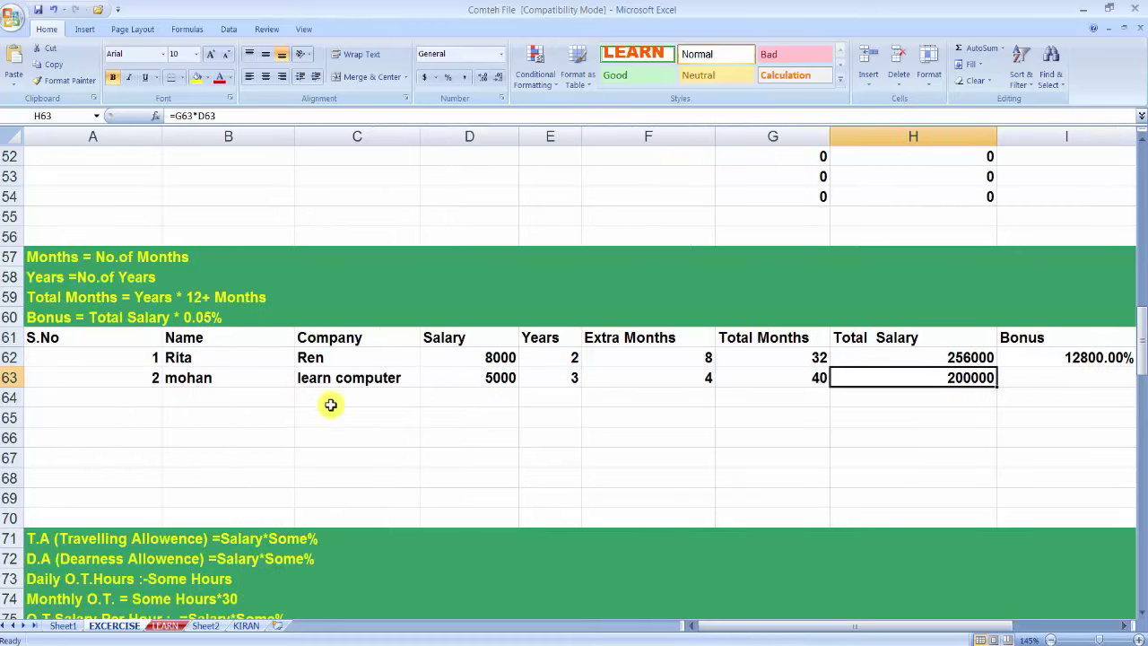
left_click(126, 319)
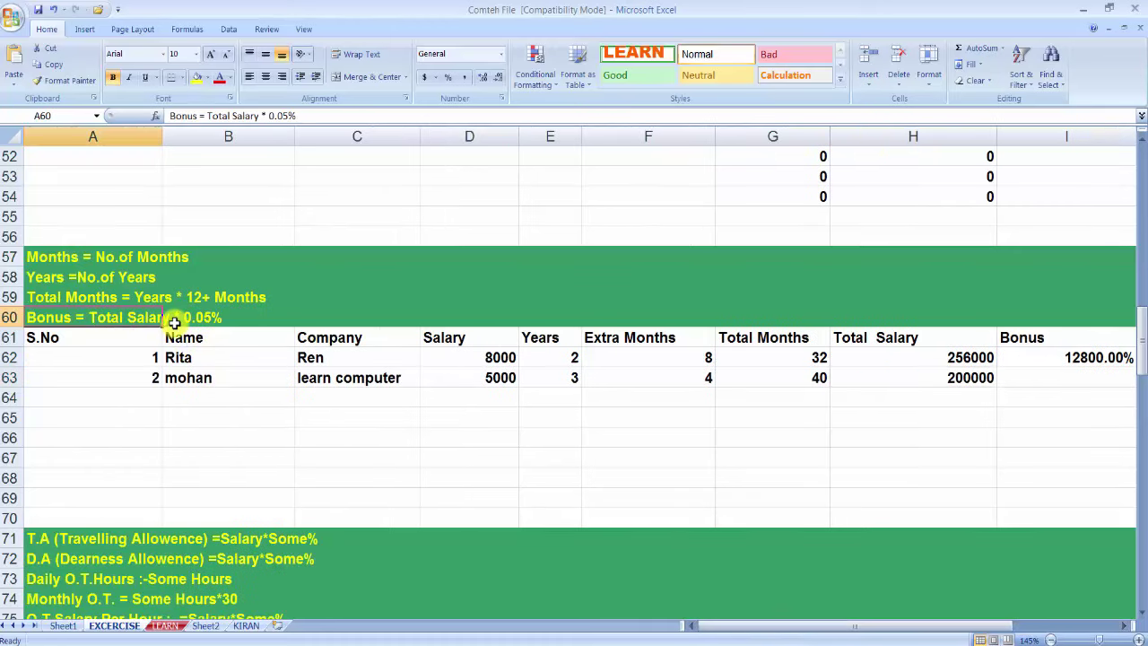
left_click(177, 321)
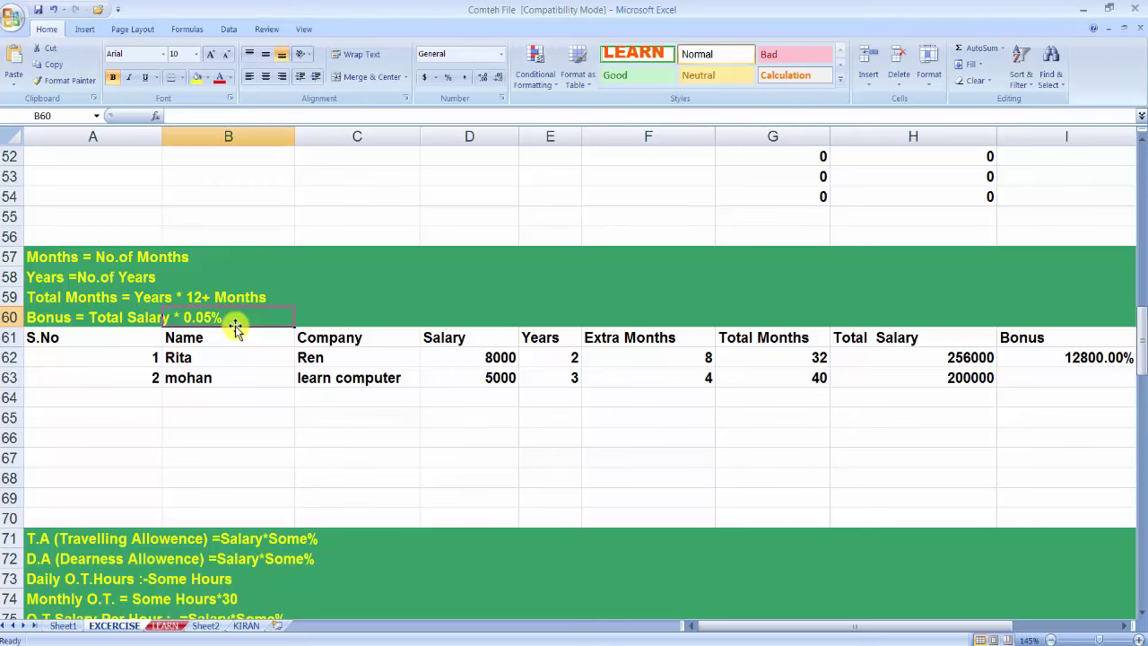
left_click_drag(787, 628, 851, 628)
- Enter a bonus formula in I63 multiplying total salary H63 by 0.05%
left_click(768, 375)
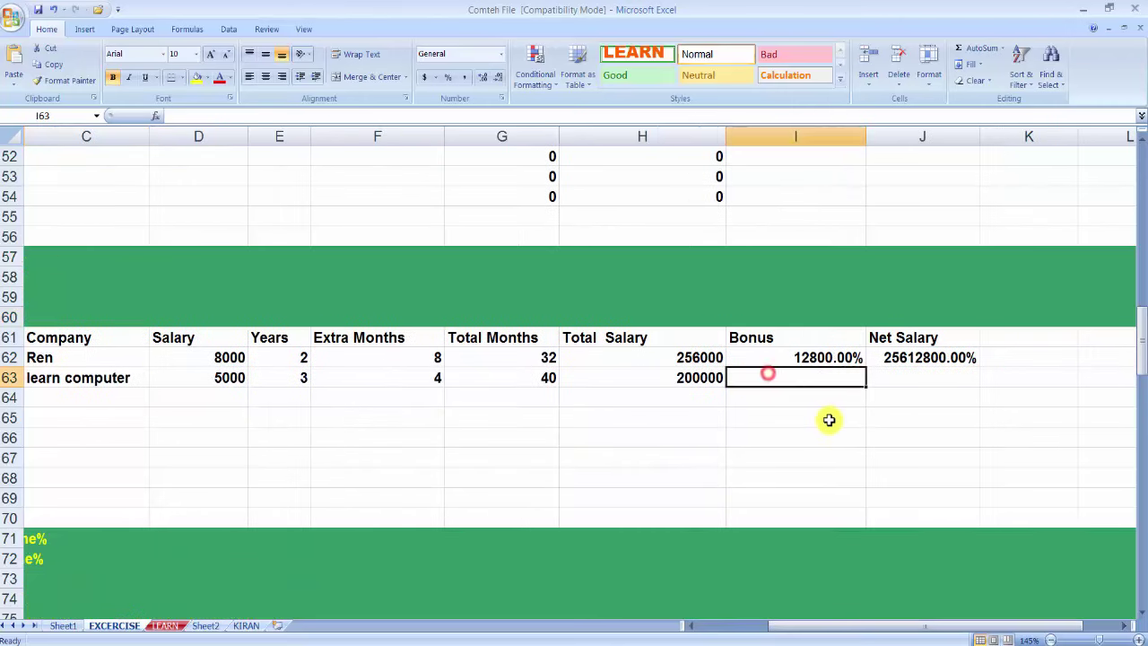
type("=")
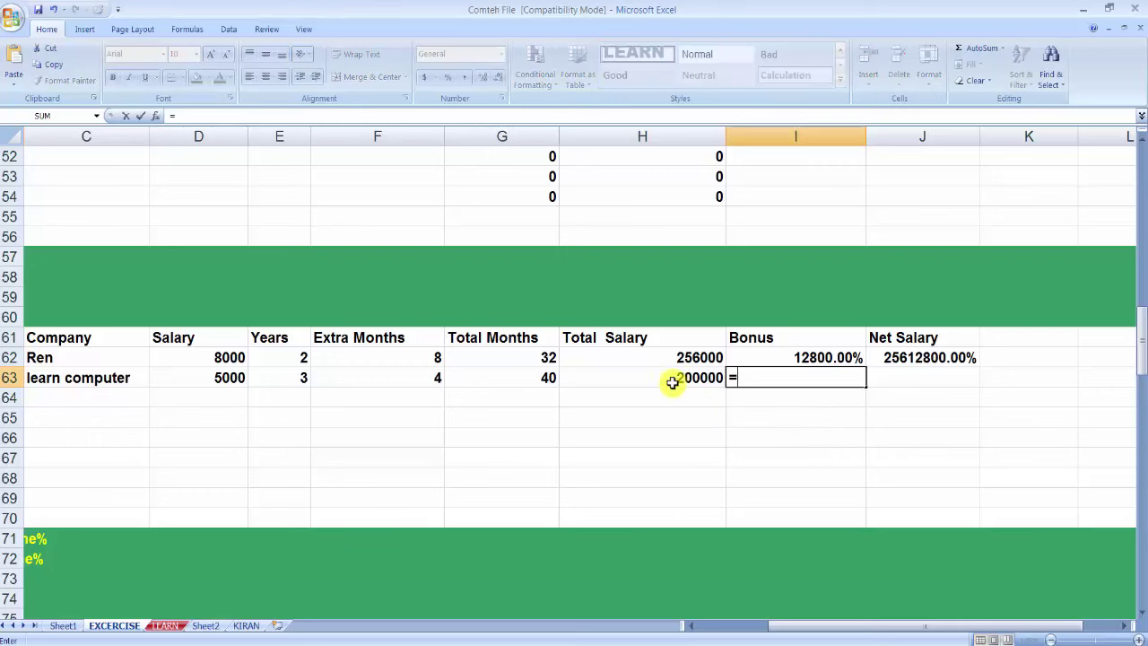
left_click(672, 383)
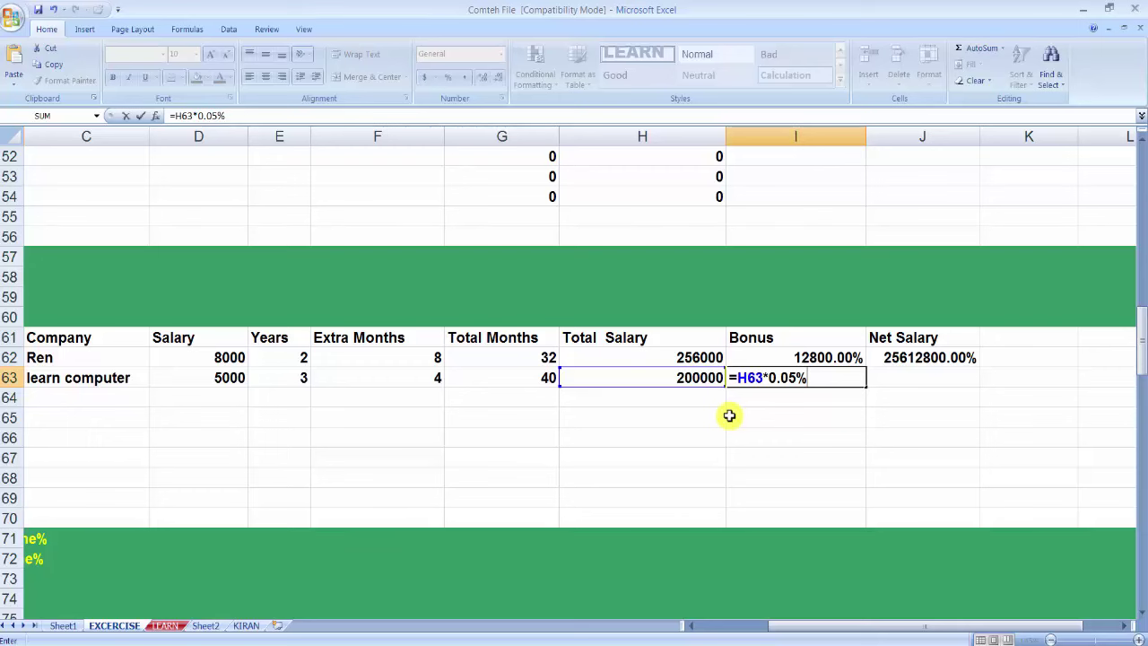
key("Return")
left_click(802, 381)
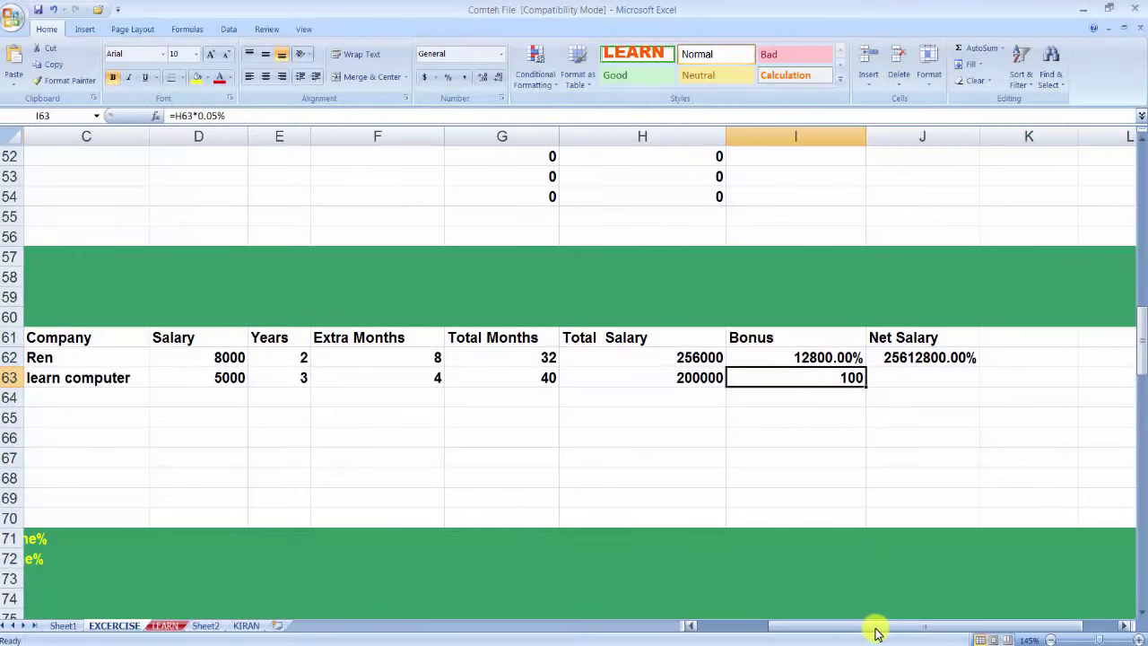
- Correct the I63 formula to =H63*5% so the bonus shows 10000
mouse_move(874, 627)
left_mouse_down()
mouse_move(812, 637)
mouse_move(836, 628)
left_mouse_up()
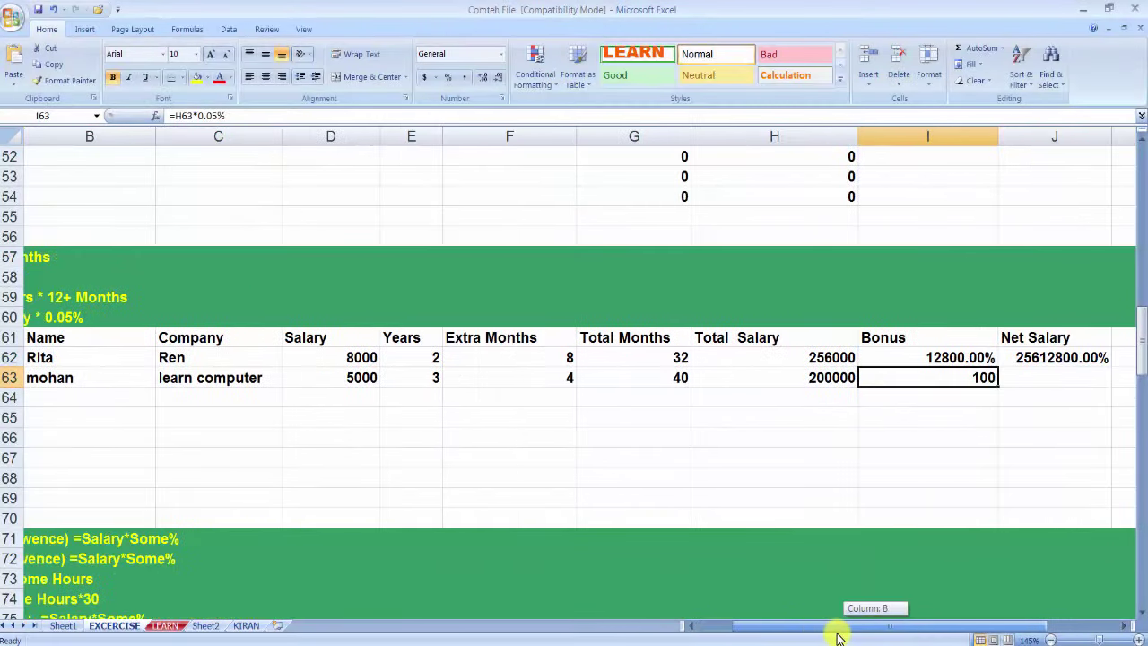
key("F2")
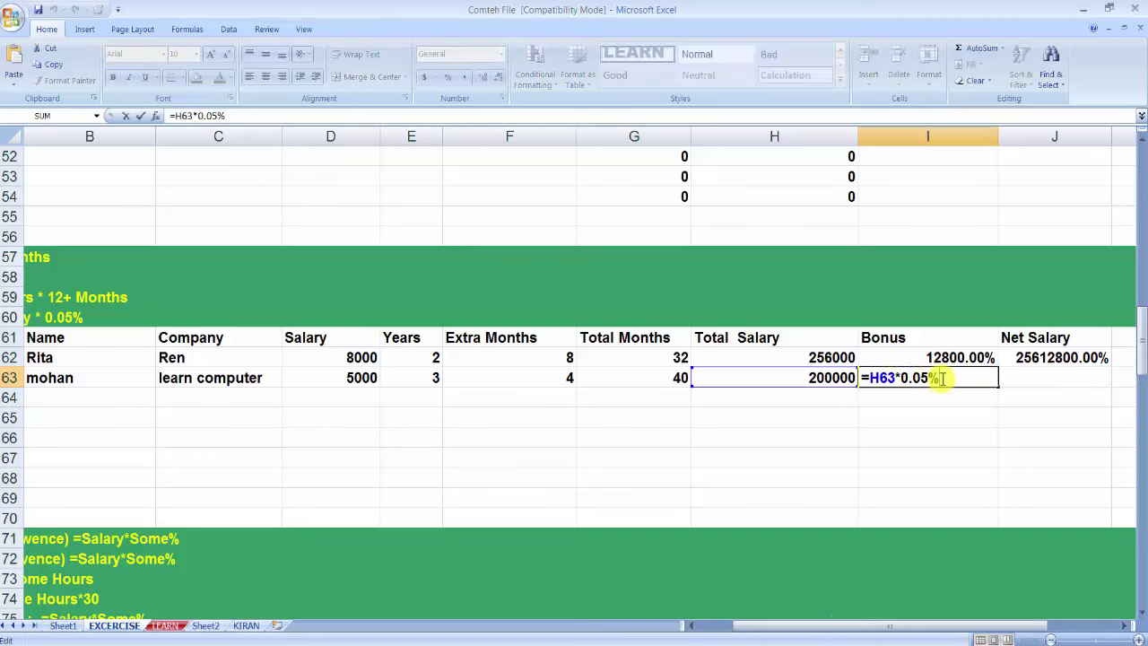
left_click(933, 378)
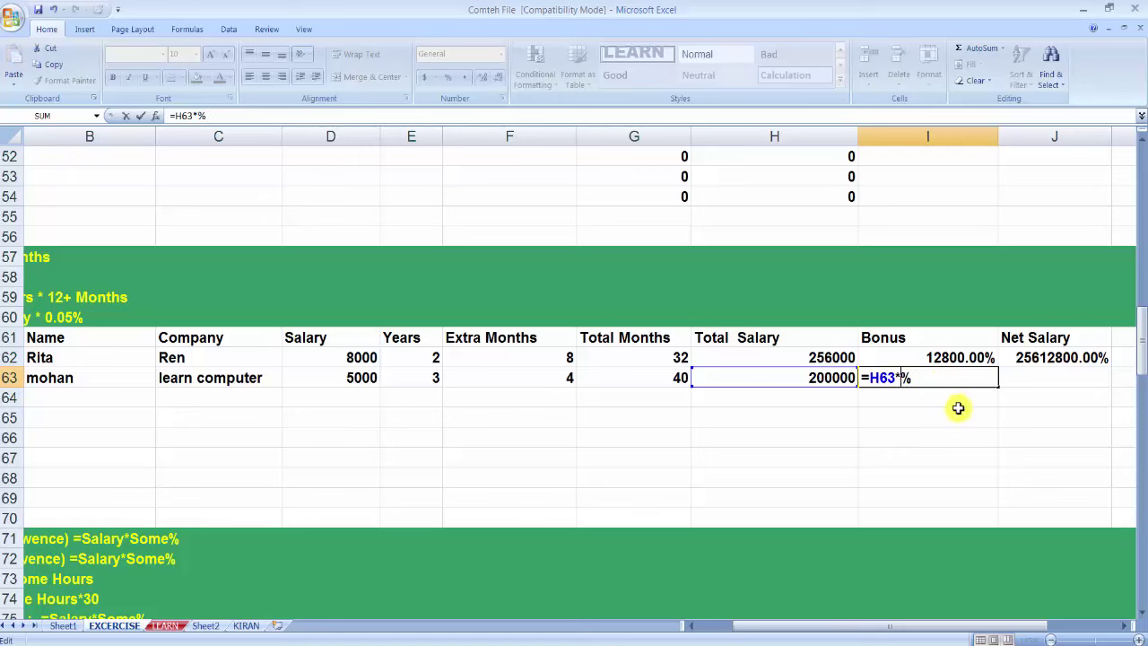
type("5")
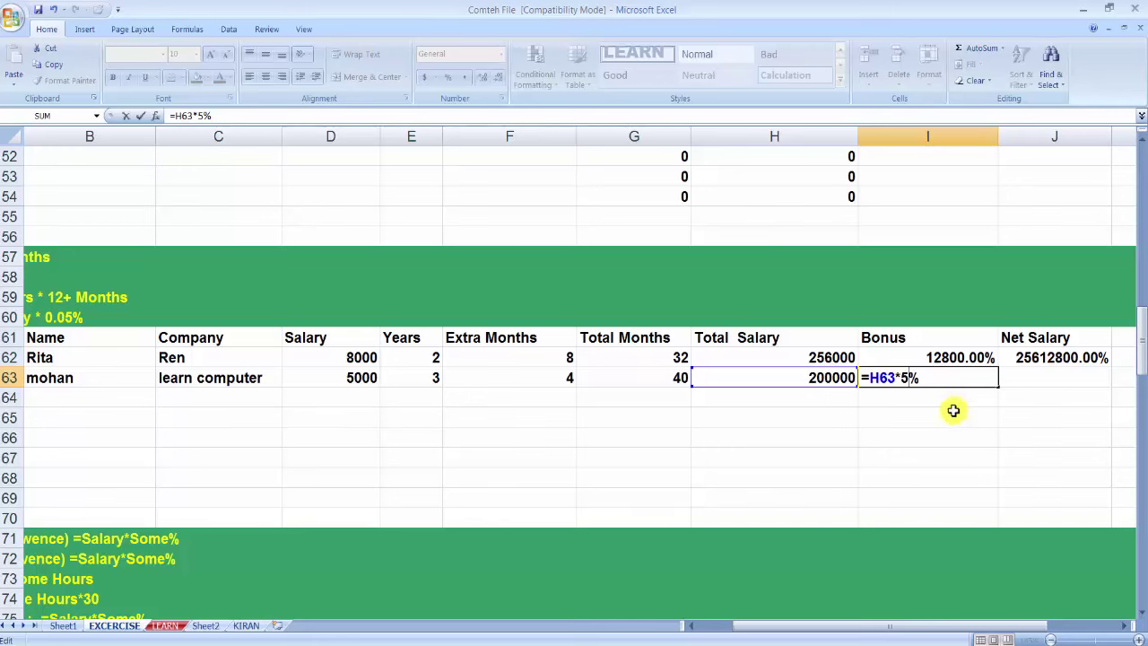
key("Return")
left_click(945, 380)
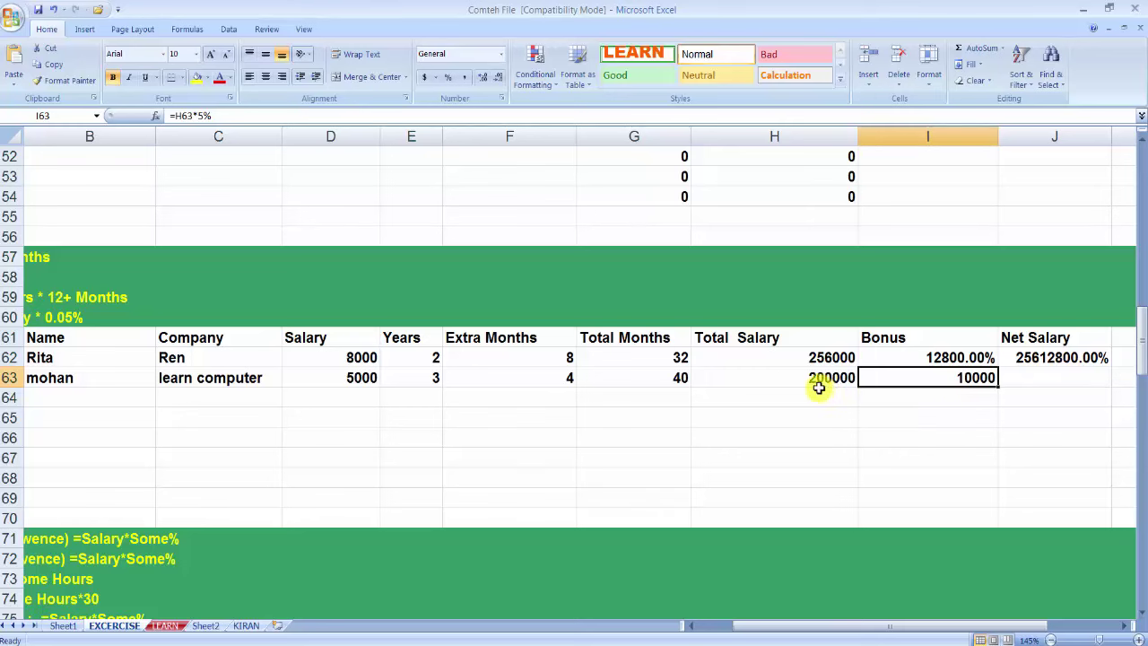
- Enter =H63+I63 in J63 so the net salary shows 210000
left_click(1026, 380)
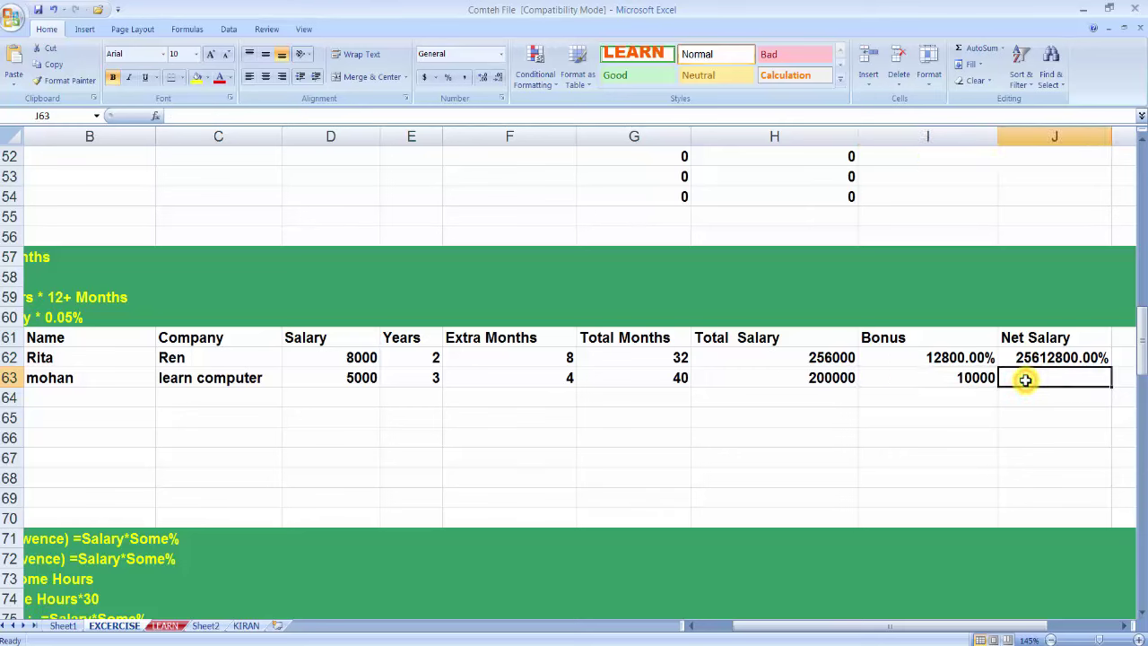
type("=")
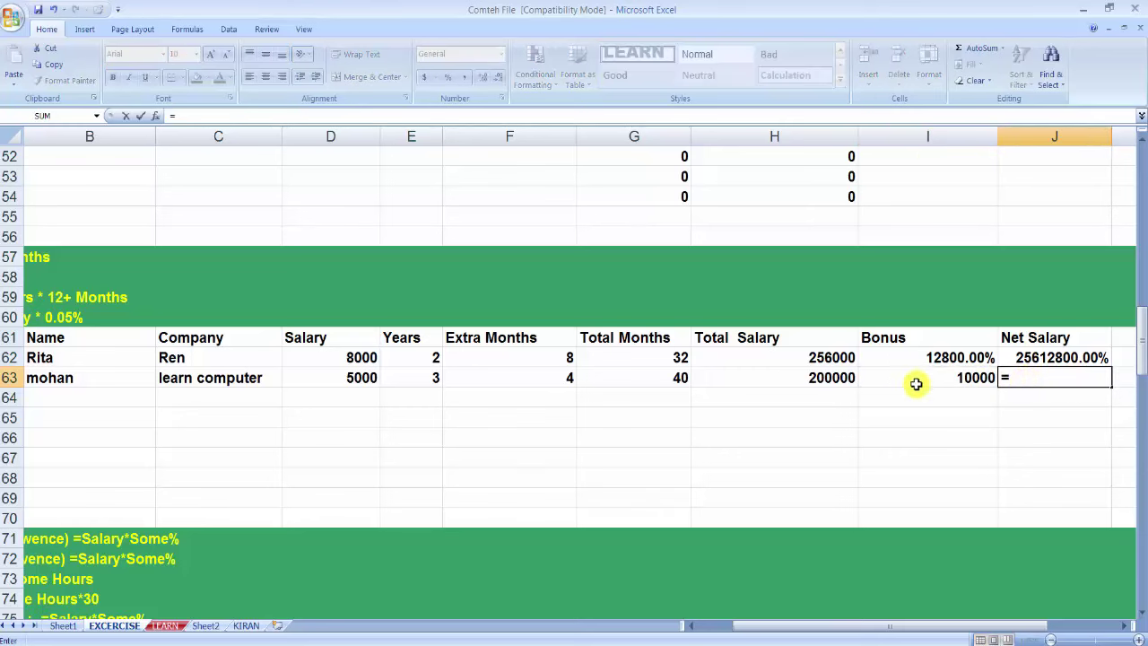
left_click(828, 381)
type("+")
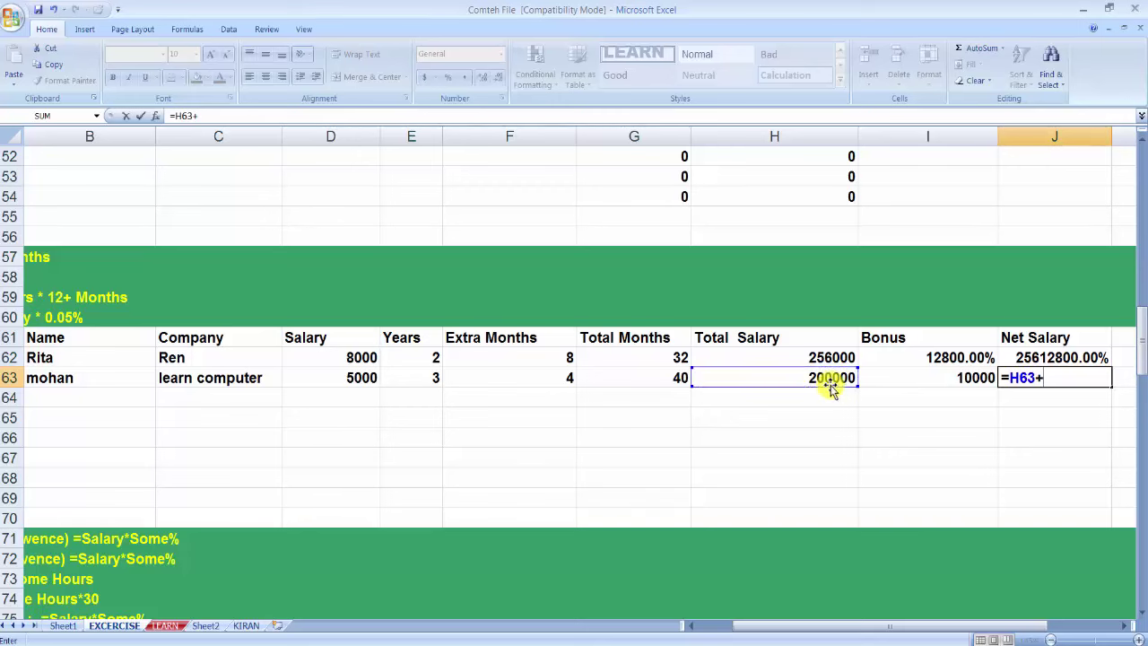
left_click(929, 377)
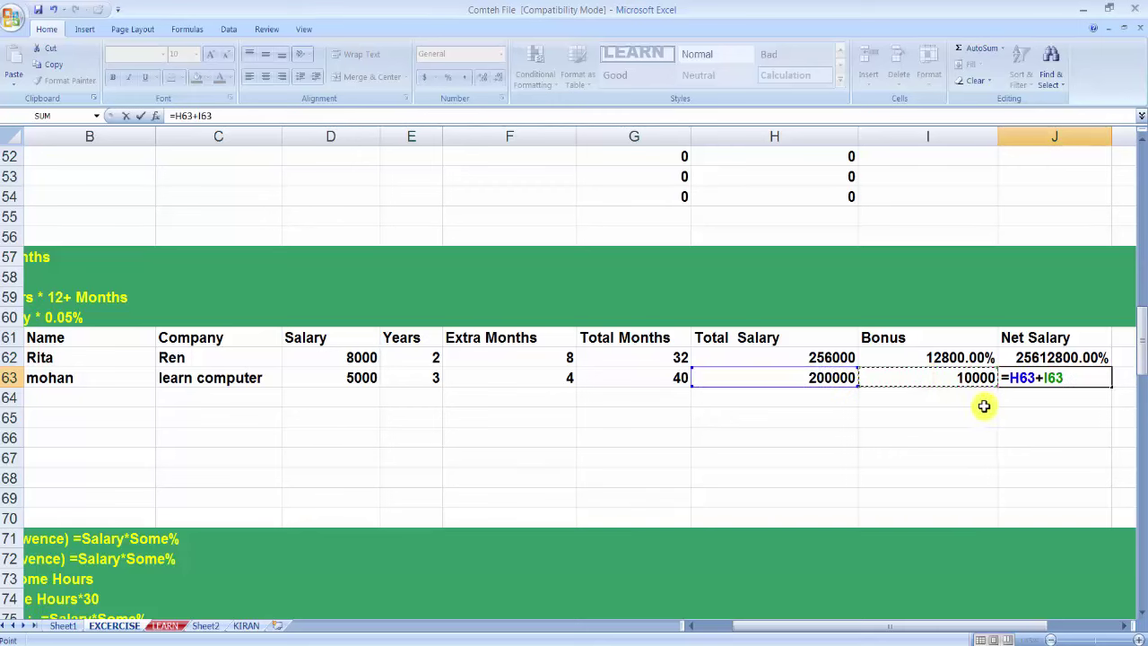
key("Return")
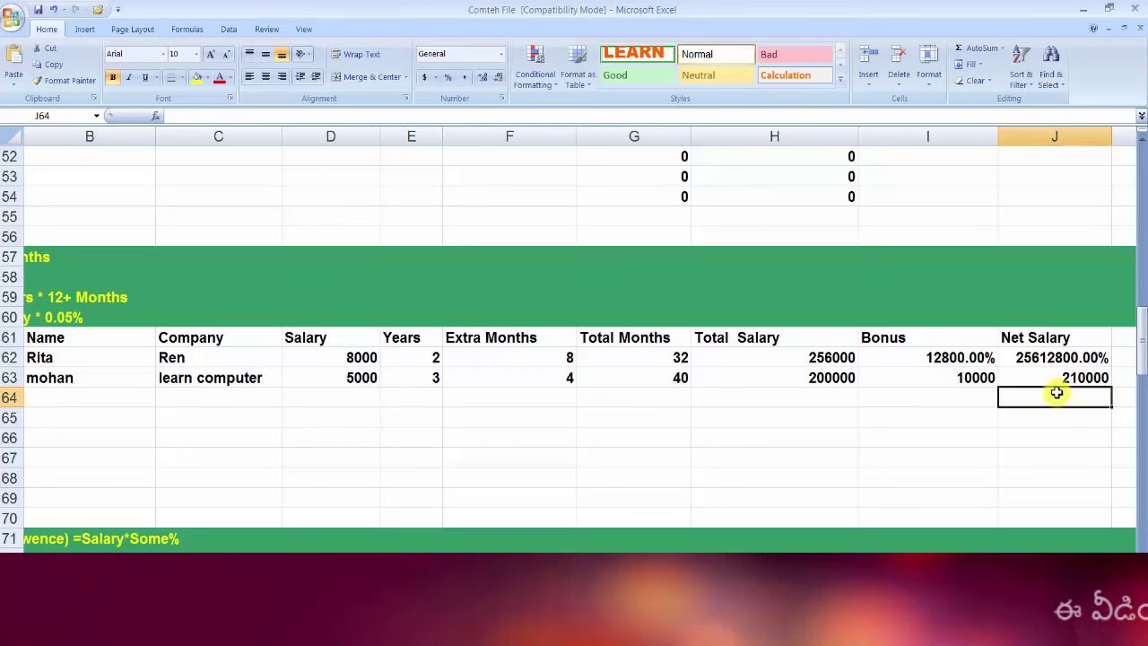
left_click(1058, 381)
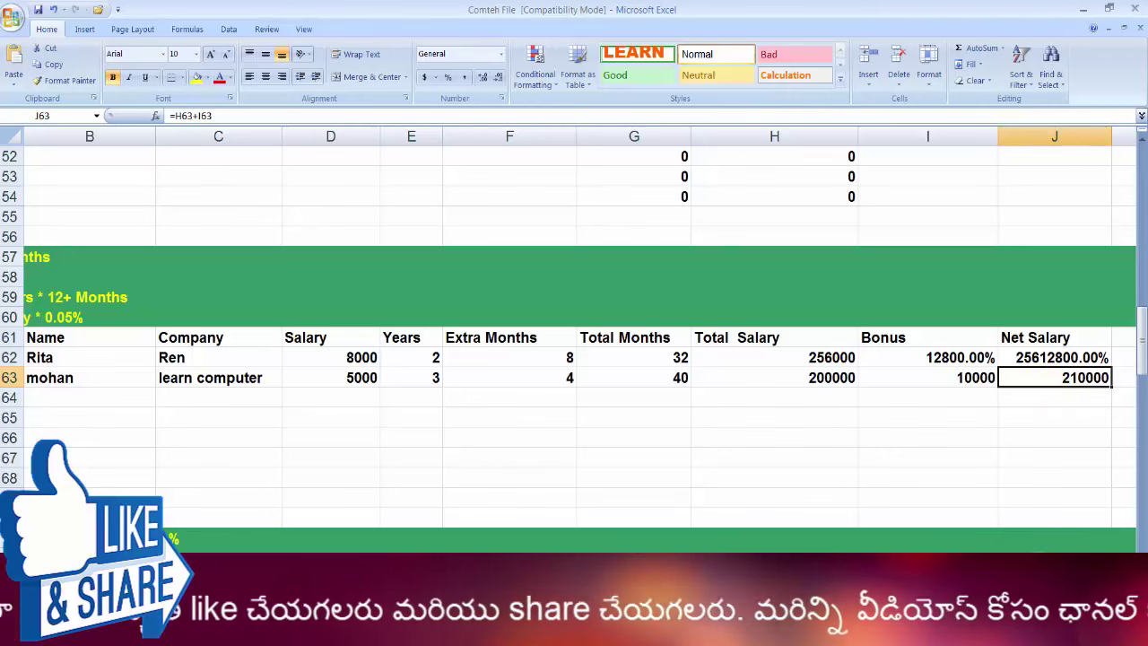
- Review the H63, I63 and J63 formulas in the second employee's row
scroll(338, 417, "left", 1)
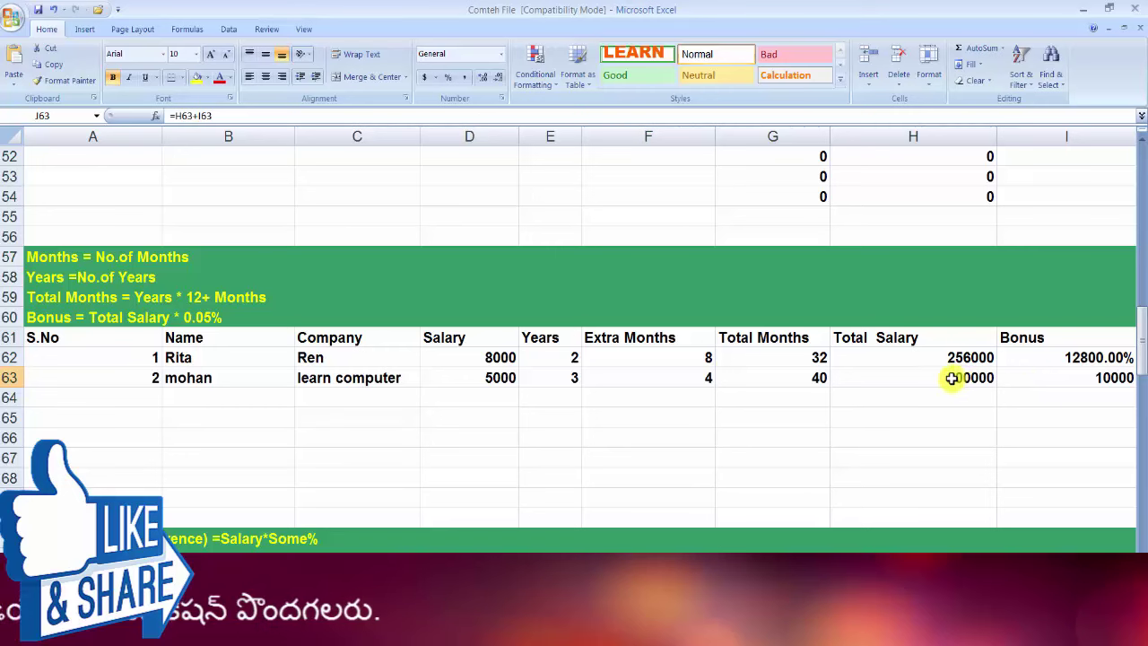
left_click(952, 377)
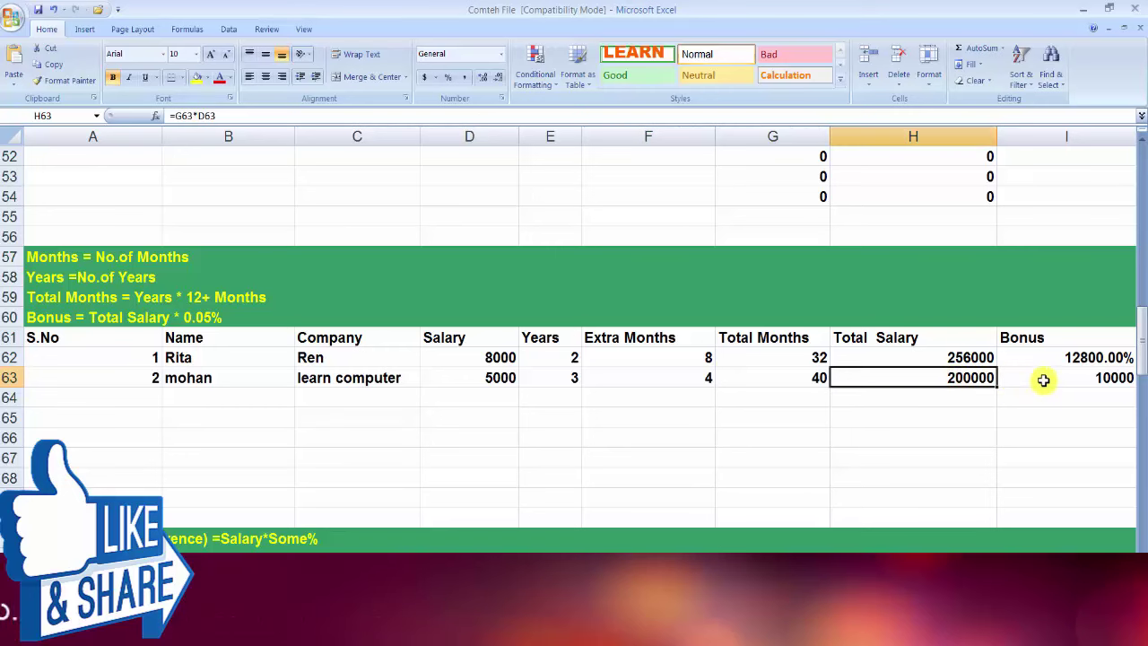
left_click(1043, 381)
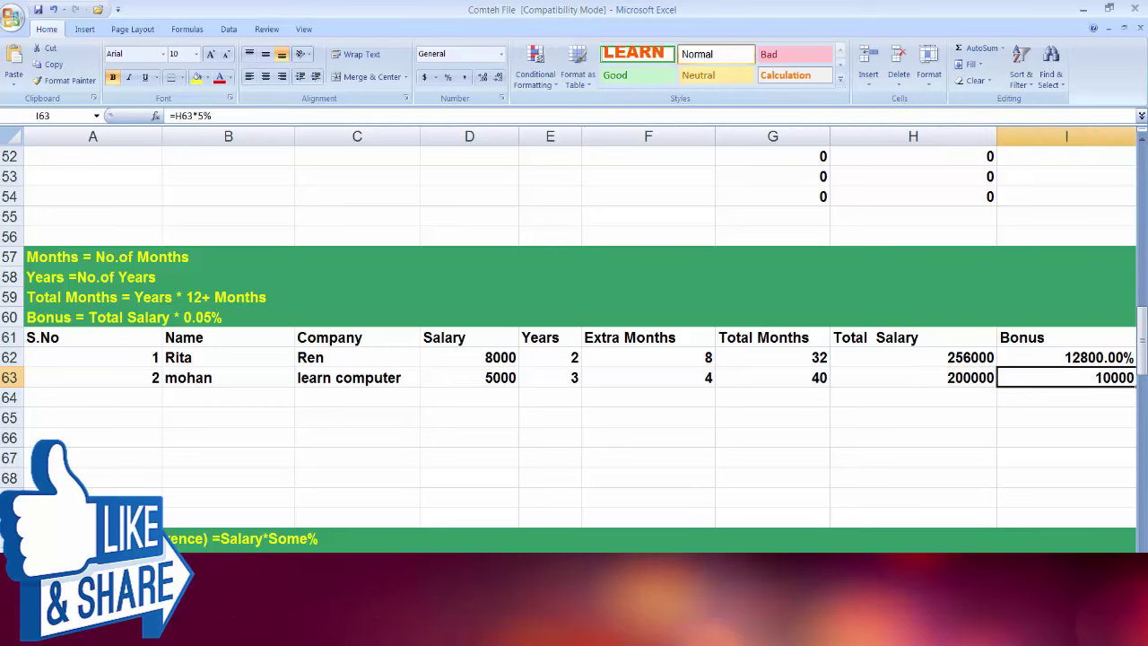
left_click(1064, 380)
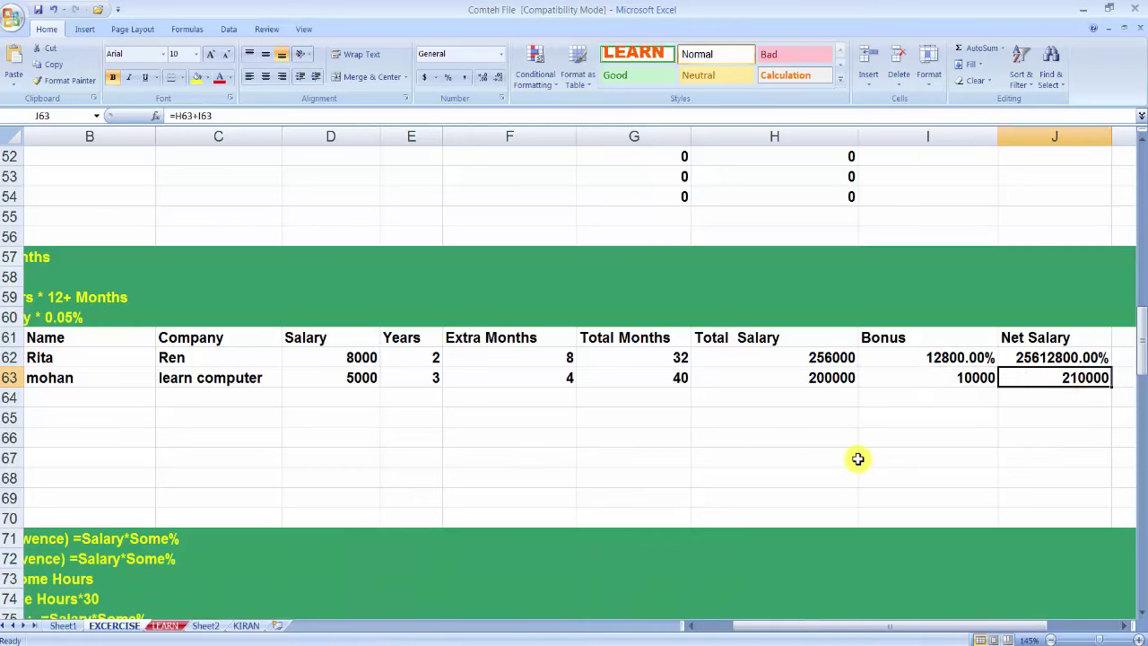
left_click_drag(789, 627, 785, 635)
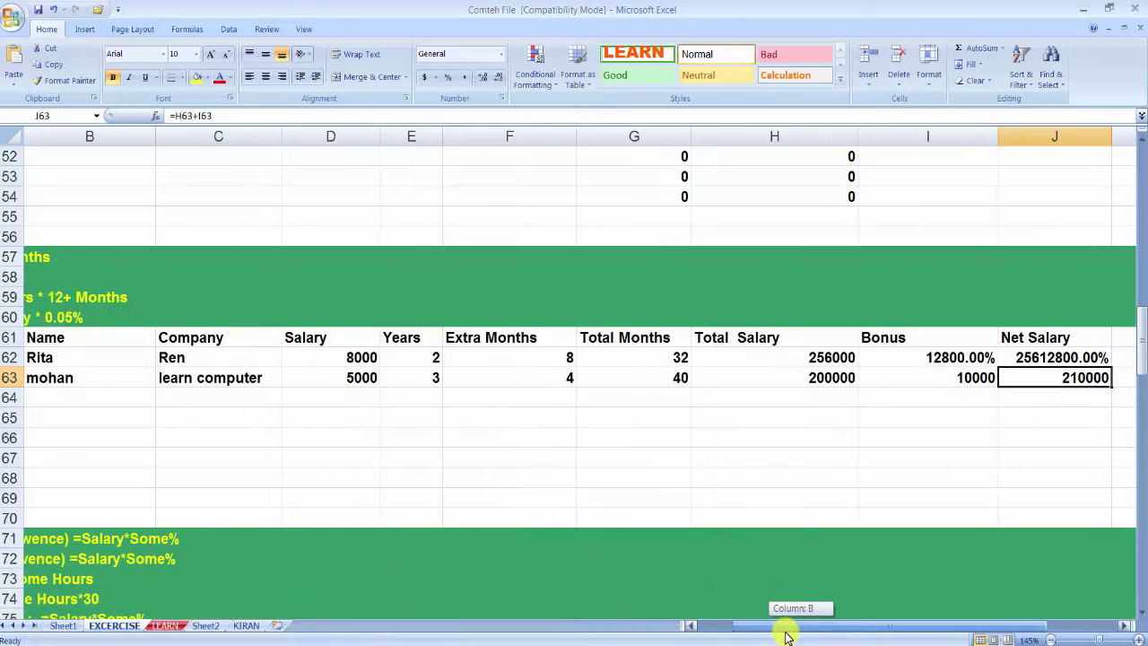
- Enter four employee names in B64:B67 and copy learn computer down the Company column
left_click(104, 401)
type("rajesh")
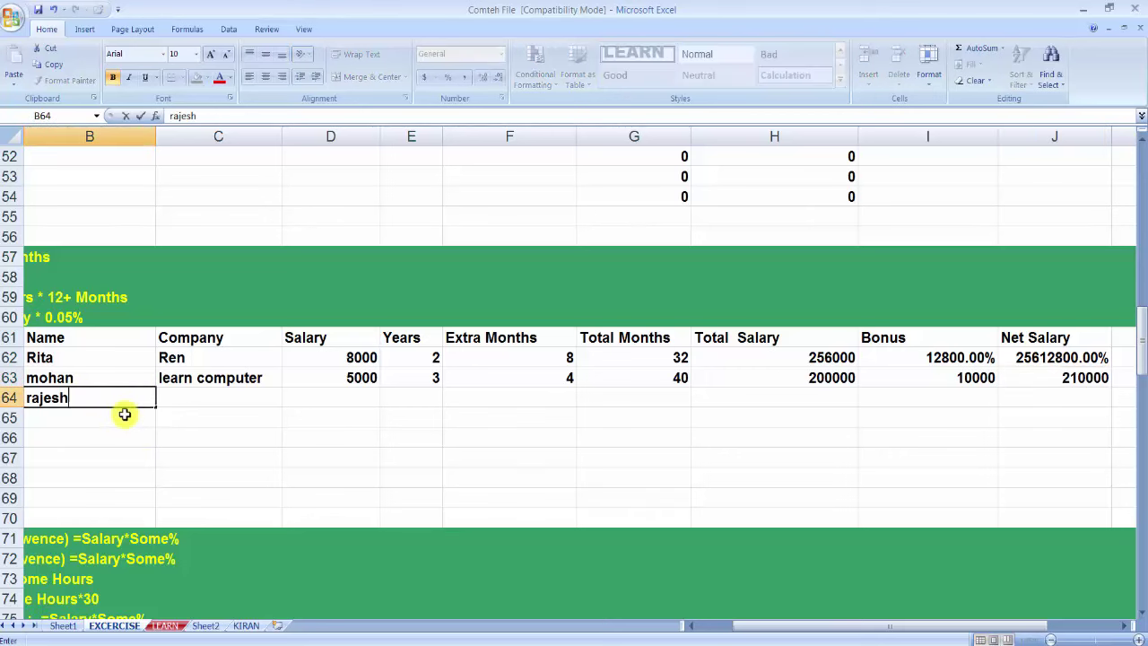
key("Return")
type("suresh")
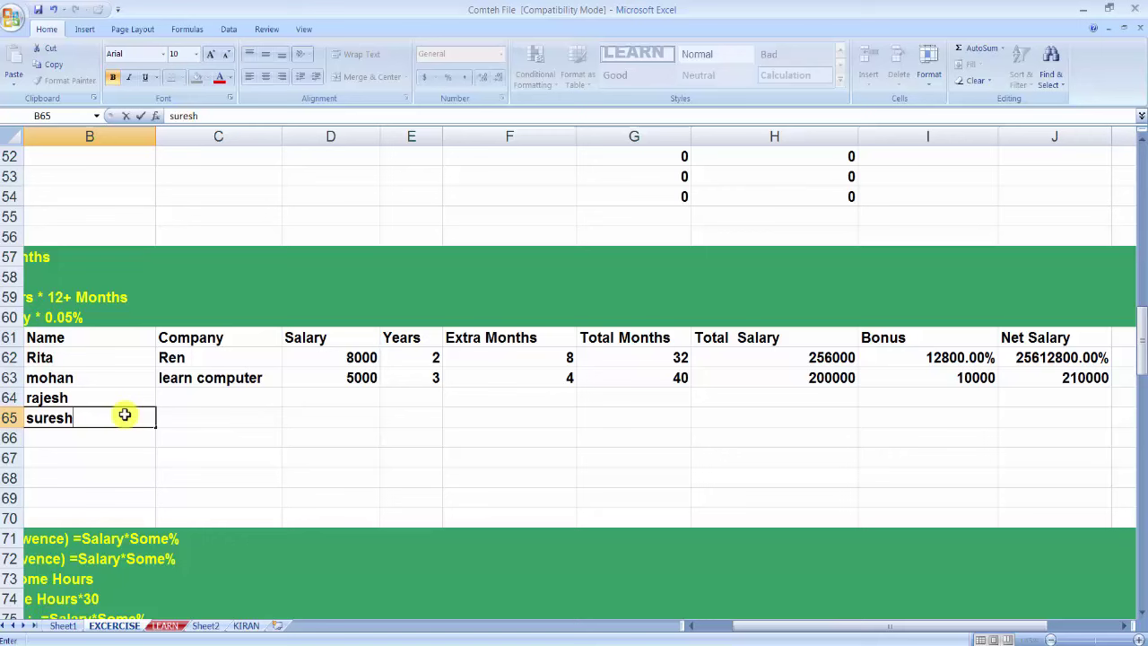
key("Return")
type("mahesh")
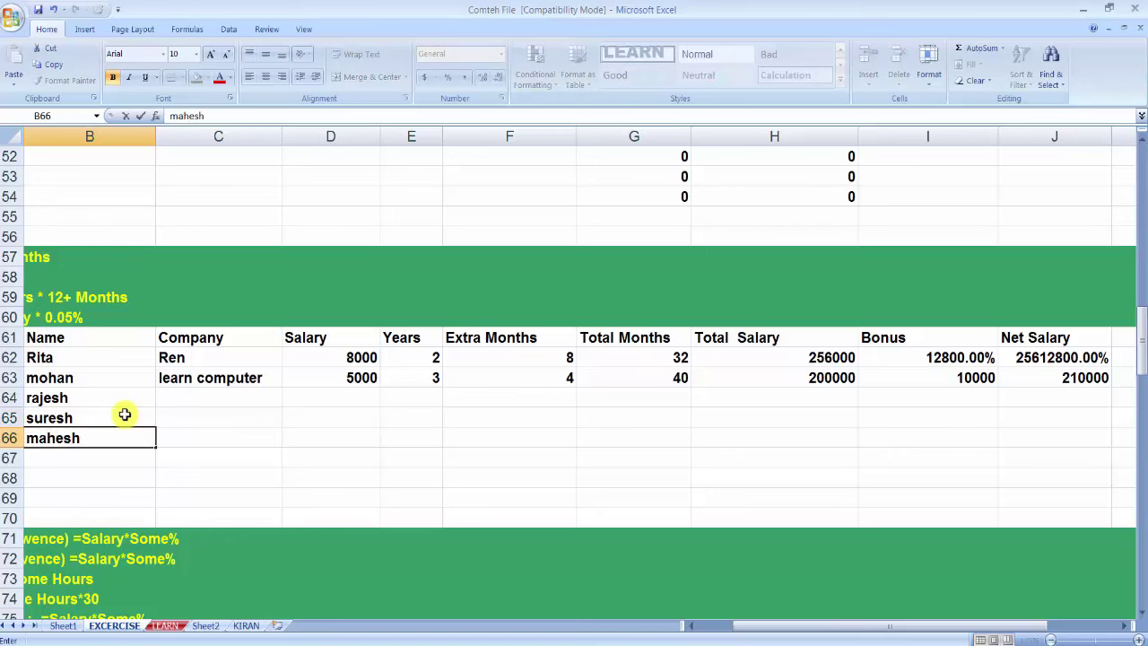
key("Return")
type("loke")
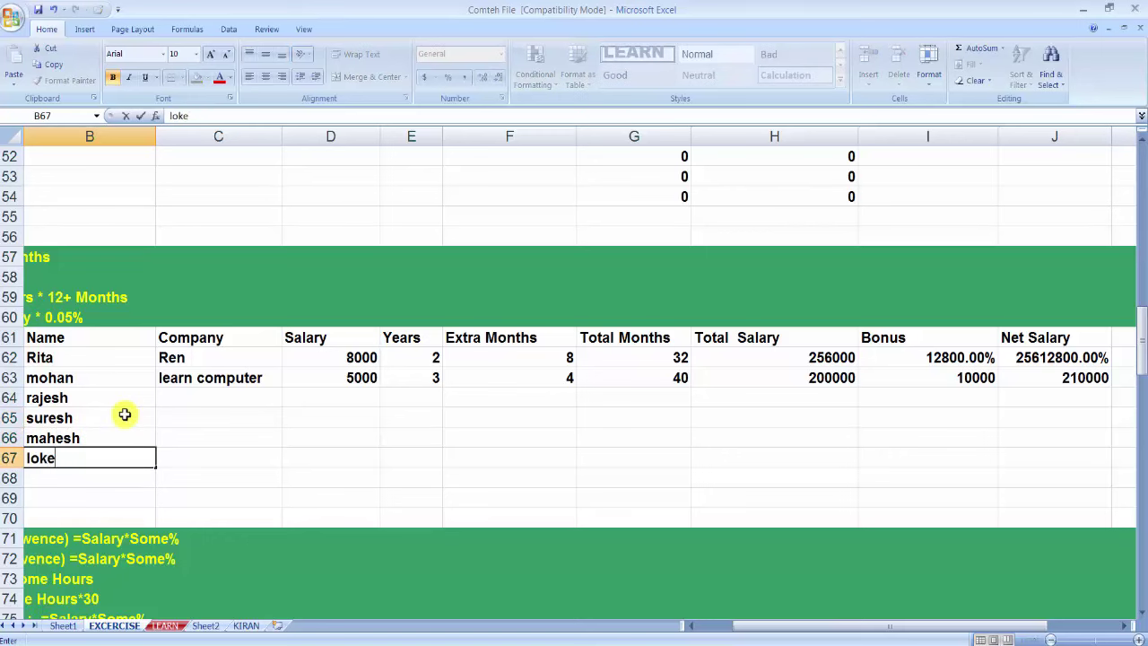
key("Right")
key("Up")
key("Up")
key("Up")
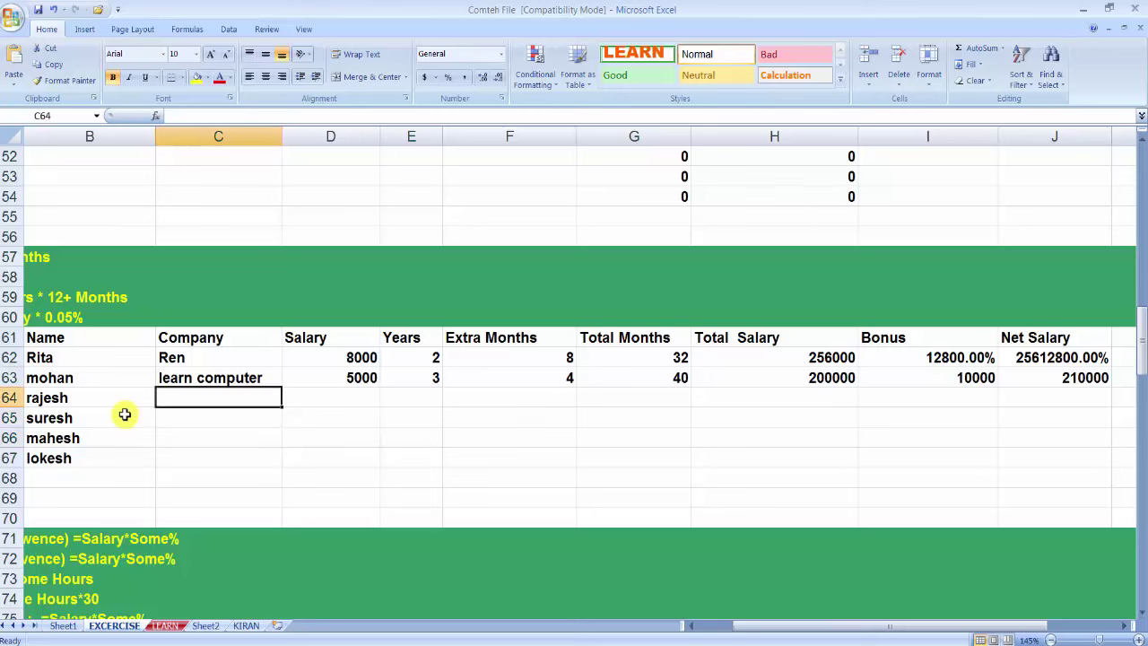
left_click(171, 381)
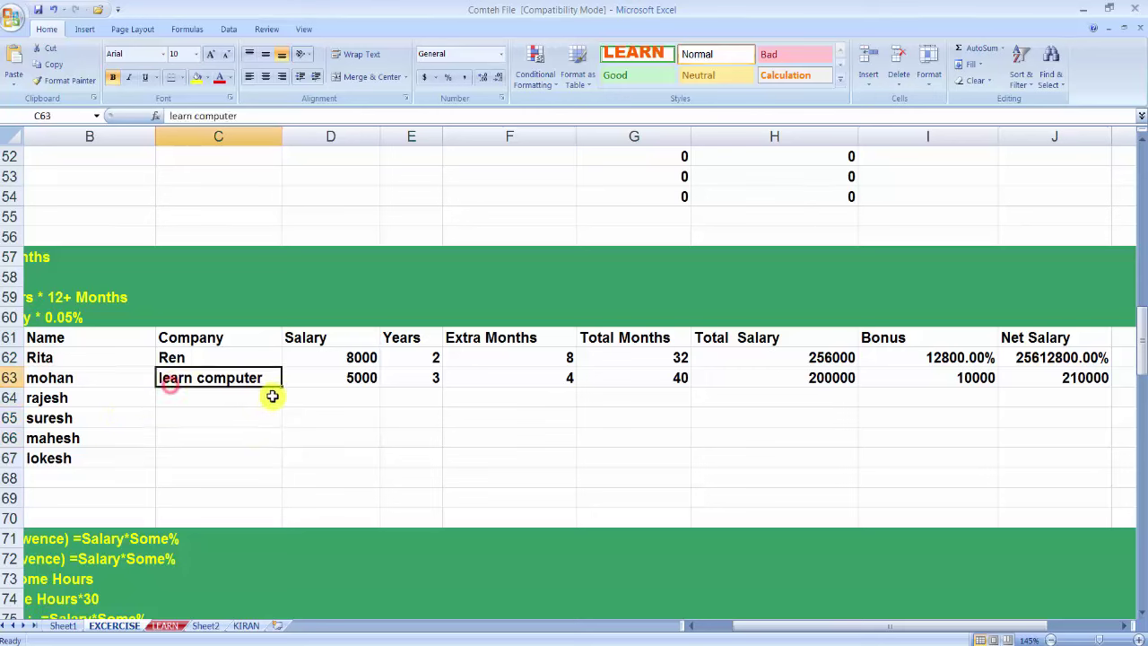
left_click_drag(280, 387, 274, 459)
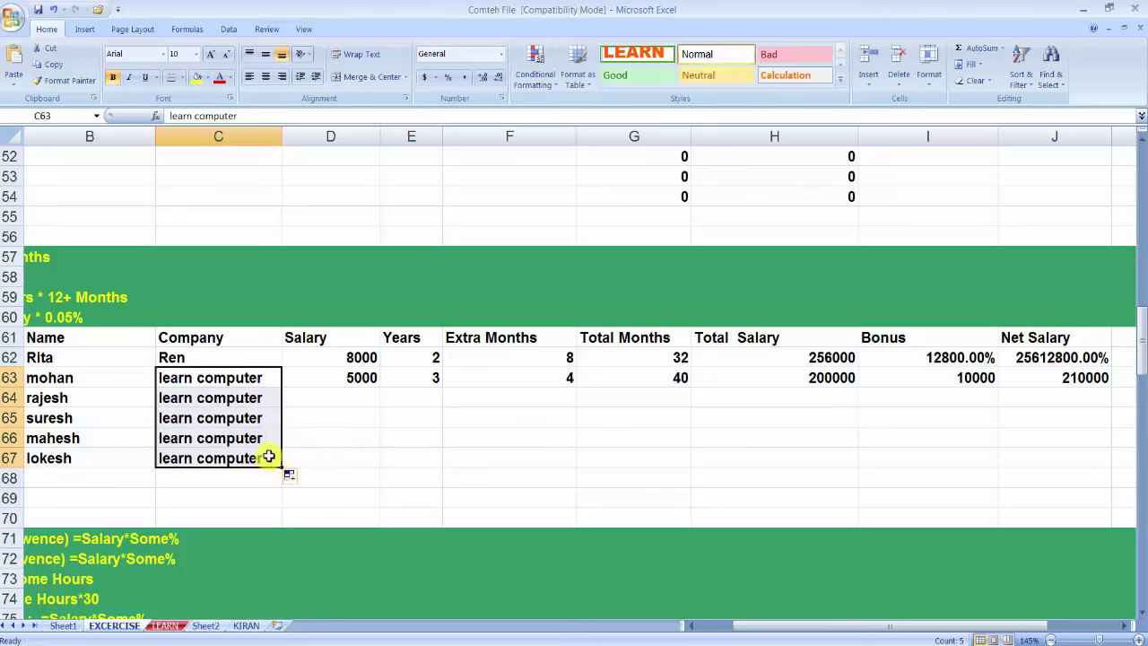
- Enter salaries 2000, 6000, 2500 and 1500 in D64:D67
left_click(351, 393)
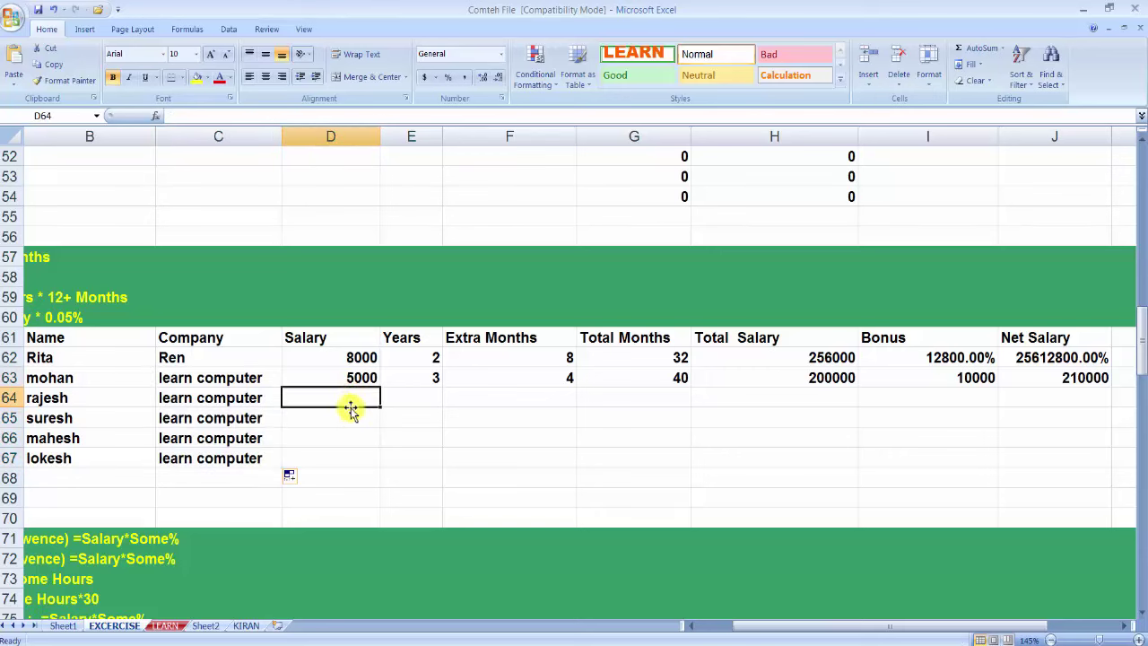
type("2000")
key("Return")
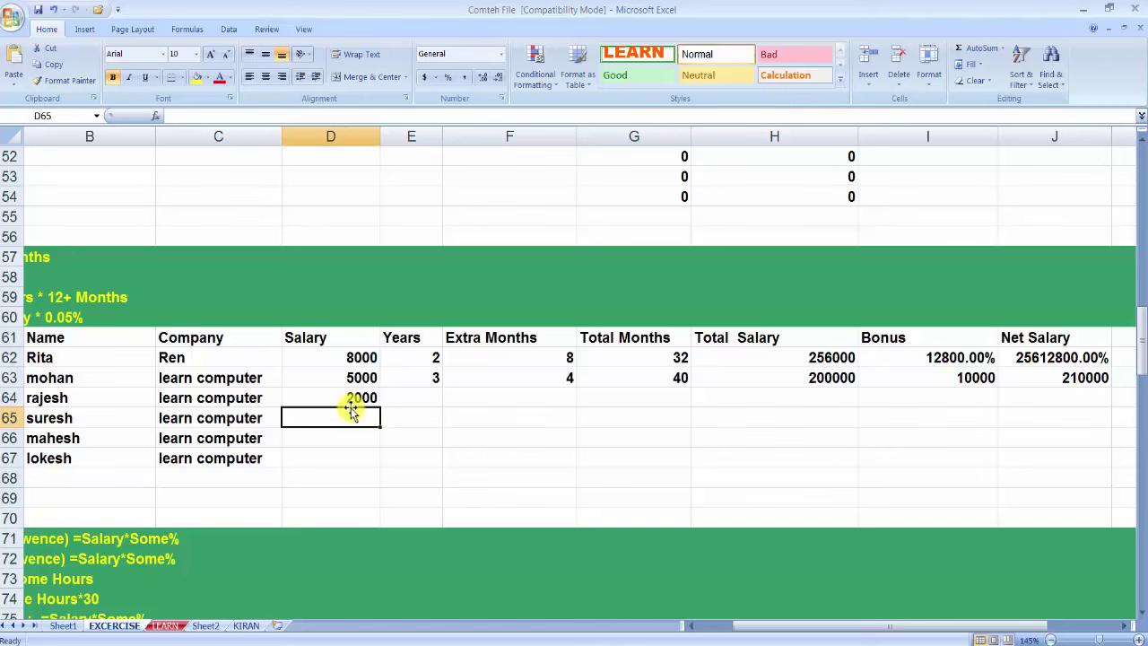
type("60000")
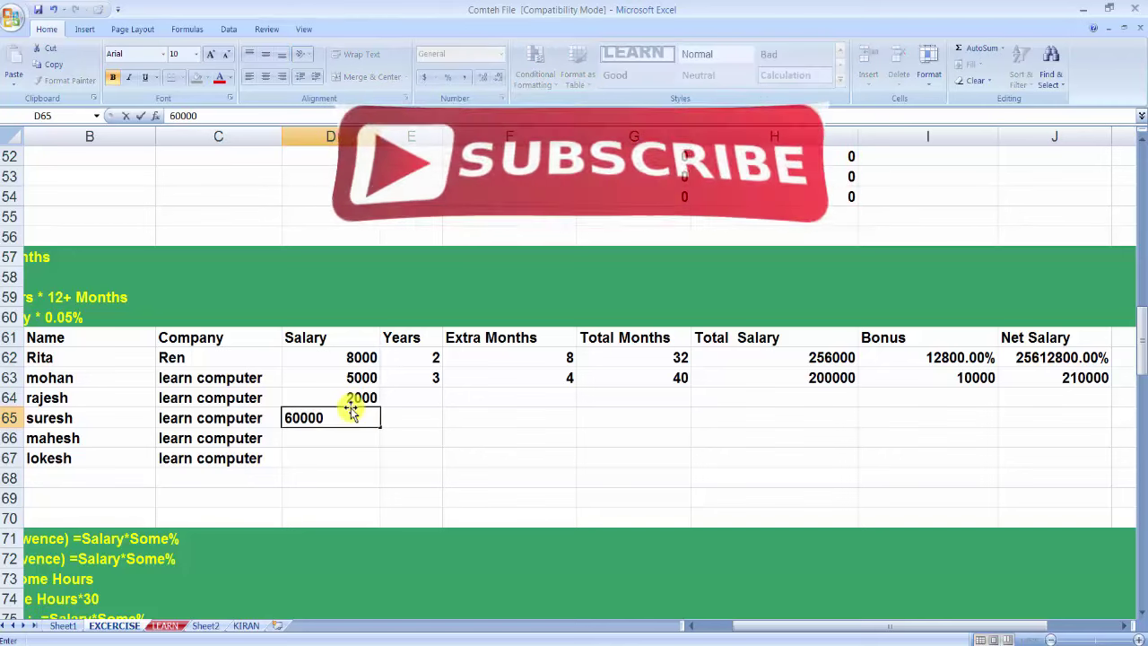
key("Return")
type("25000")
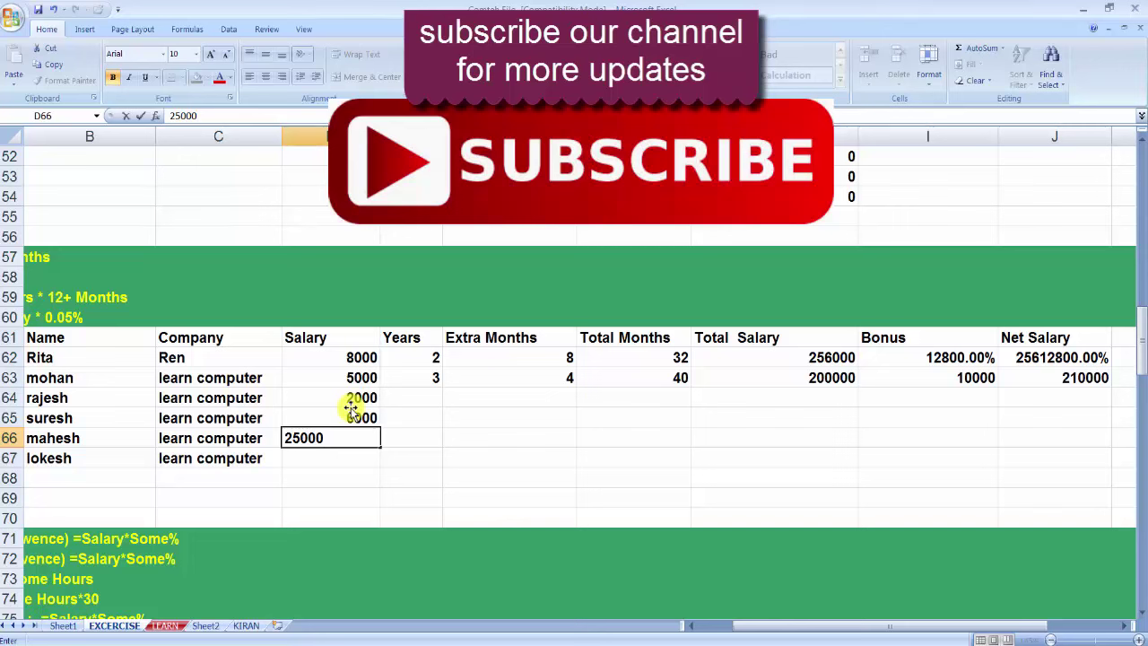
key("BackSpace")
key("Return")
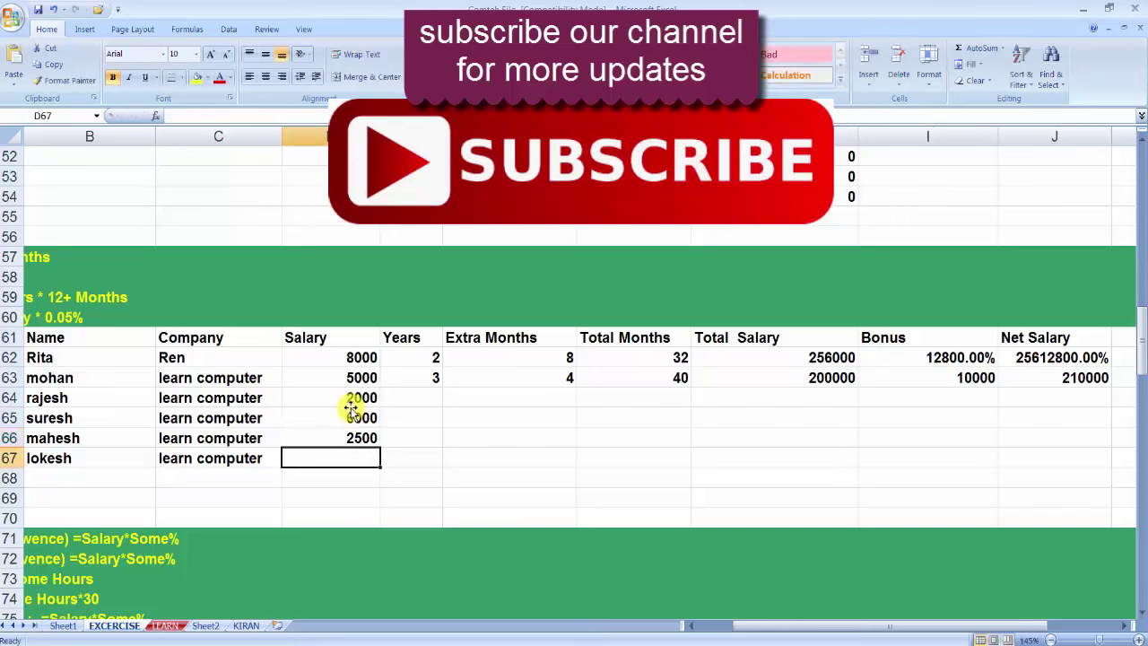
type("1500")
key("Tab")
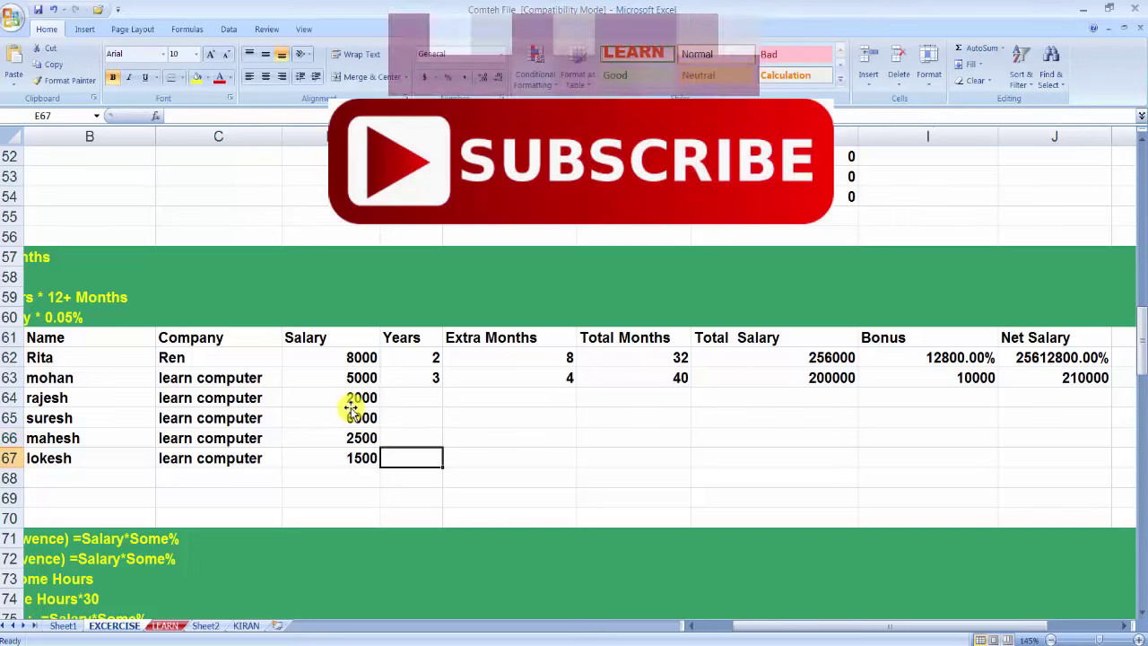
key("Up")
key("Up")
key("Up")
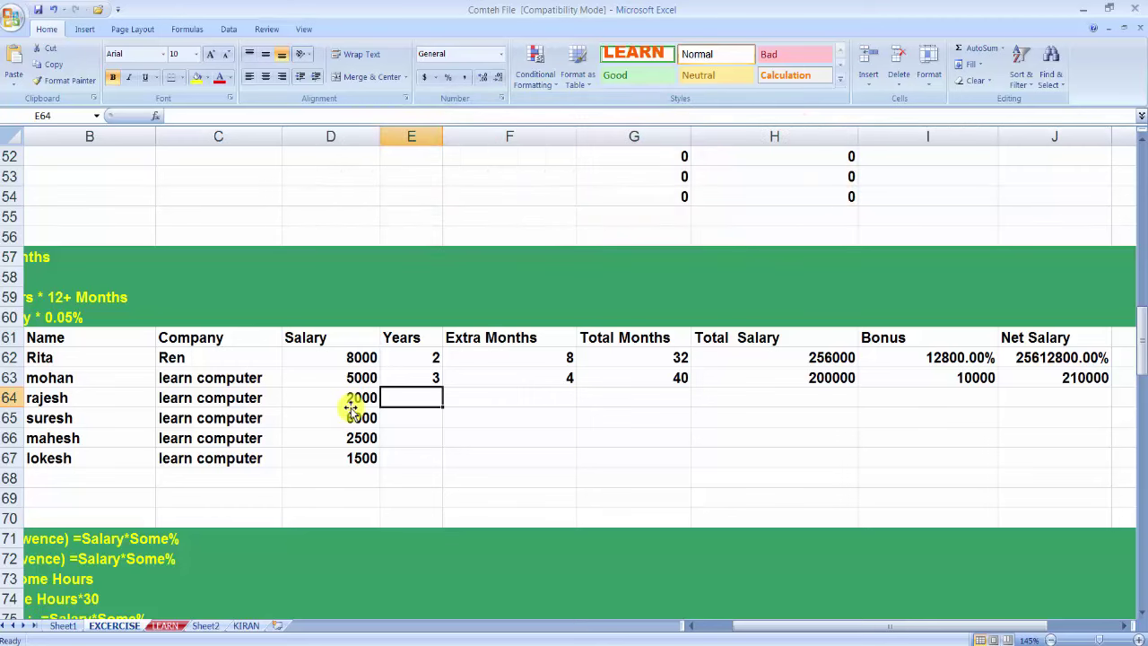
- Copy the 3 Years value down through row 67 and begin the Extra Months entries
left_click(418, 375)
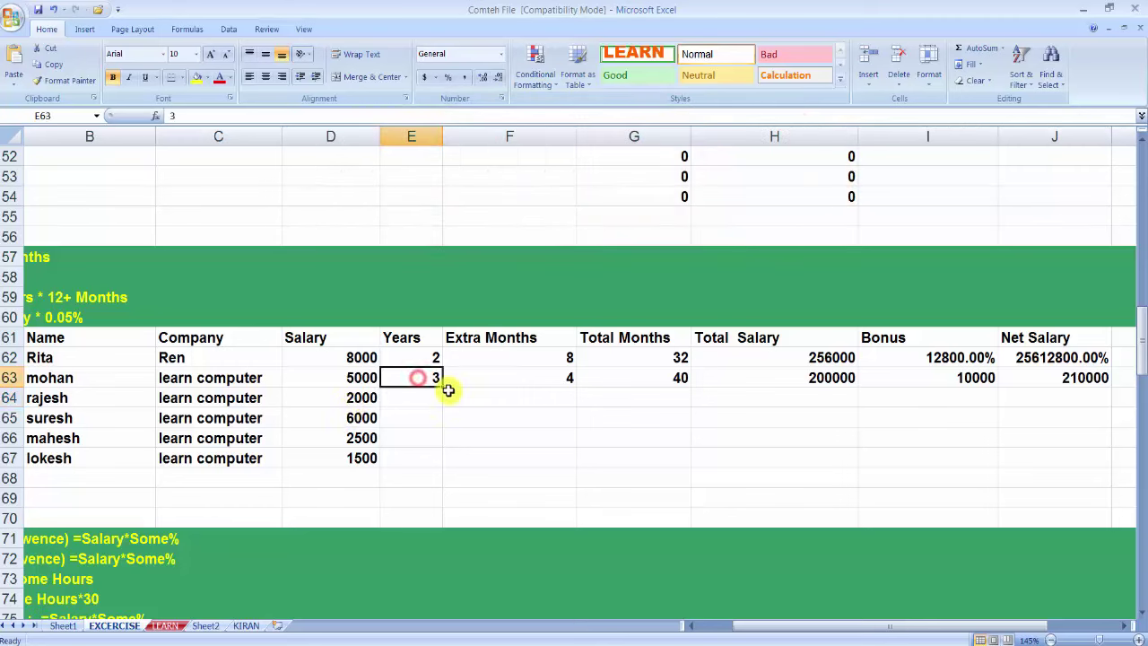
left_click_drag(445, 387, 441, 462)
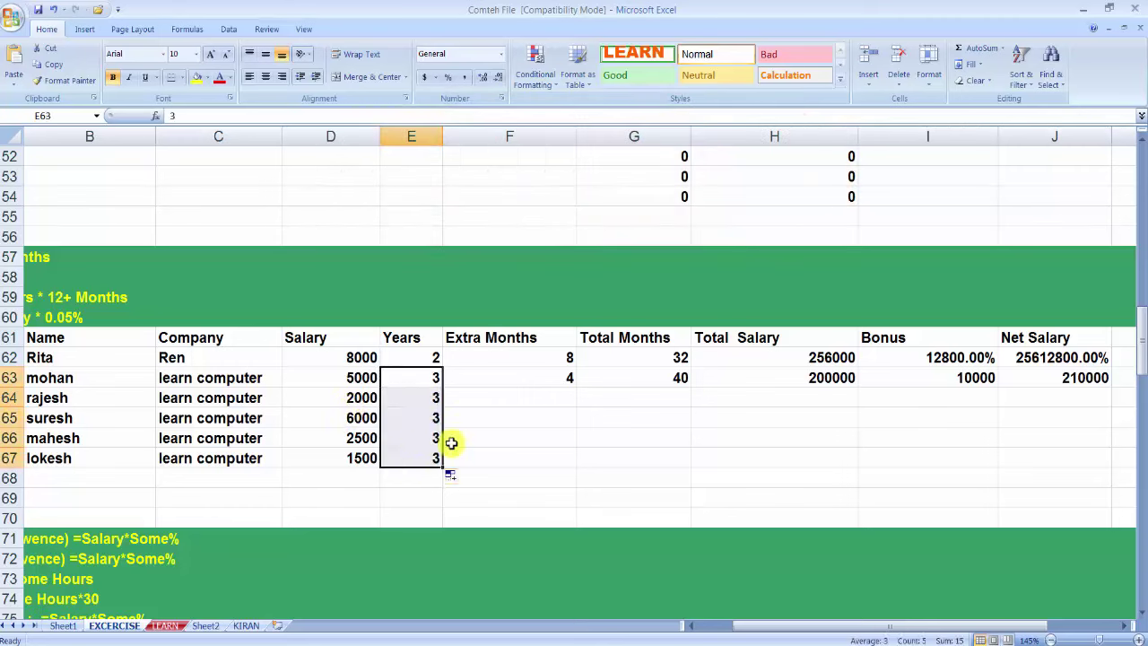
left_click(539, 397)
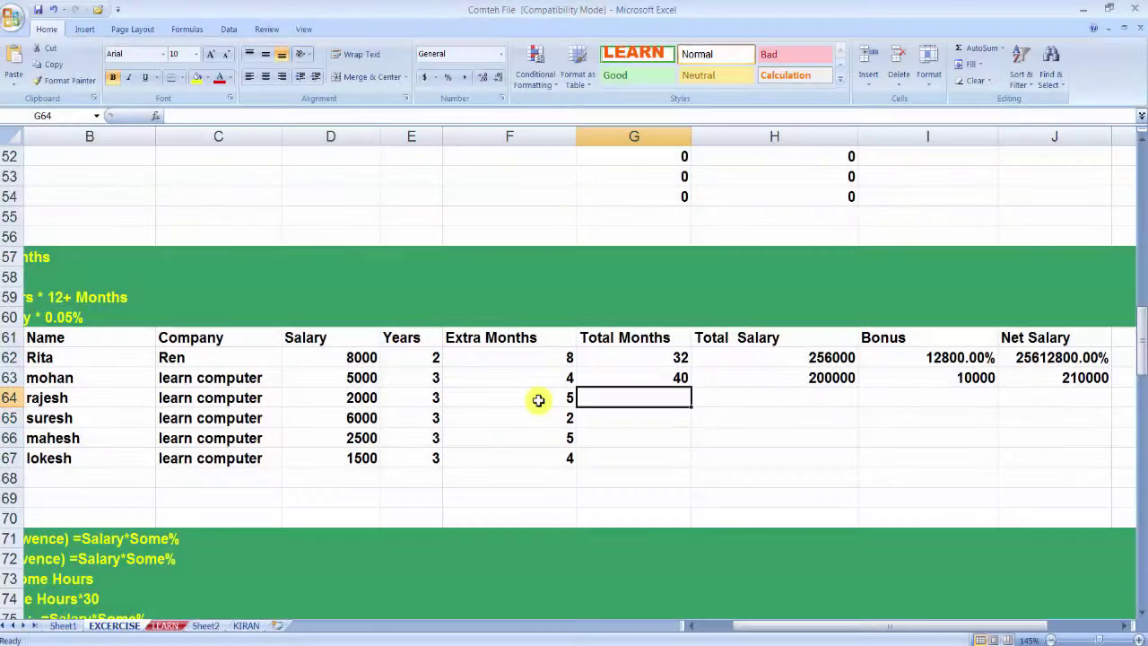
- Check the row 63 formulas and select G63:J63
left_click(660, 381)
left_click(803, 377)
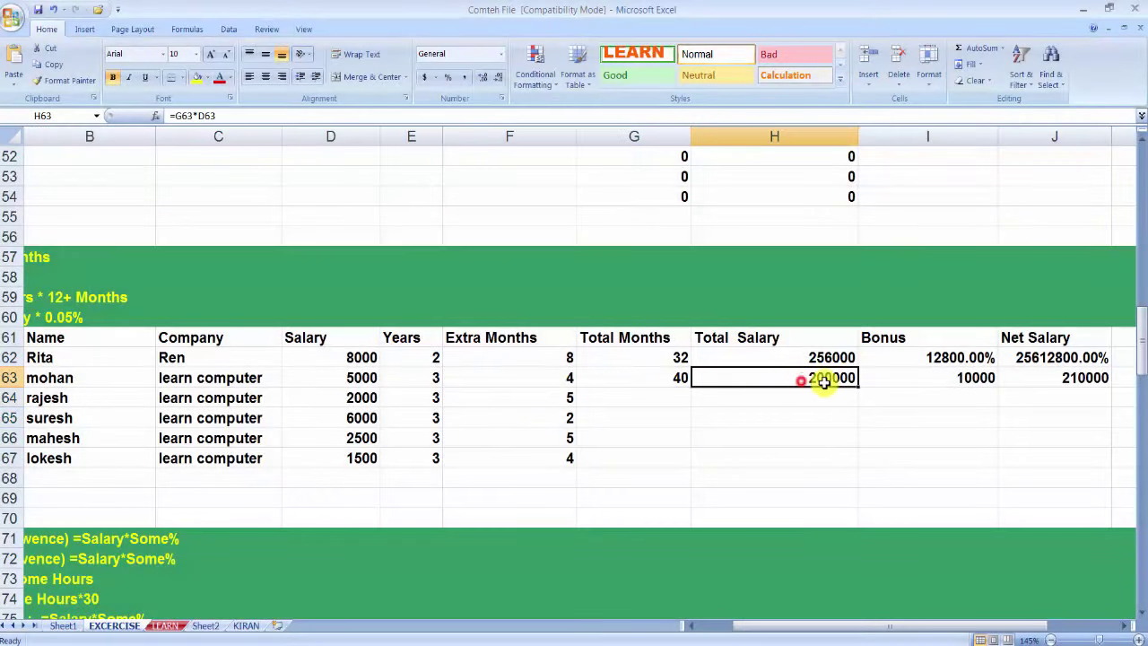
left_click(908, 380)
left_click(1057, 382)
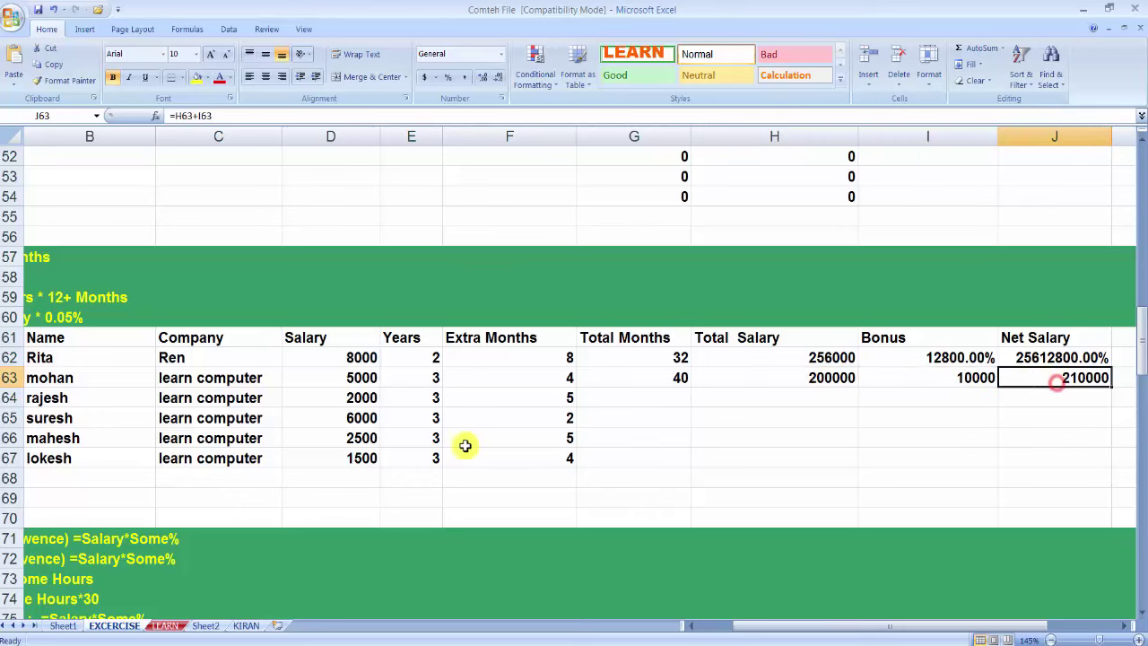
left_click_drag(628, 377, 1058, 379)
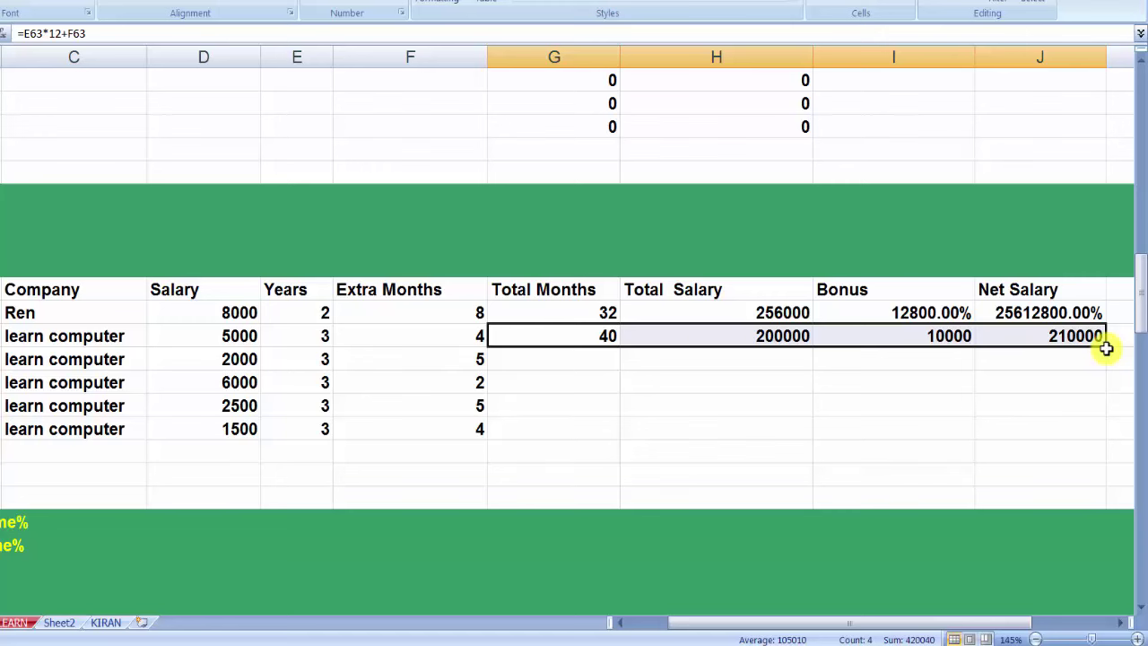
- Fill G63:J63 down to row 67, giving Net Salaries 86100, 239400, 107625 and 63000
left_click_drag(1106, 349, 1097, 434)
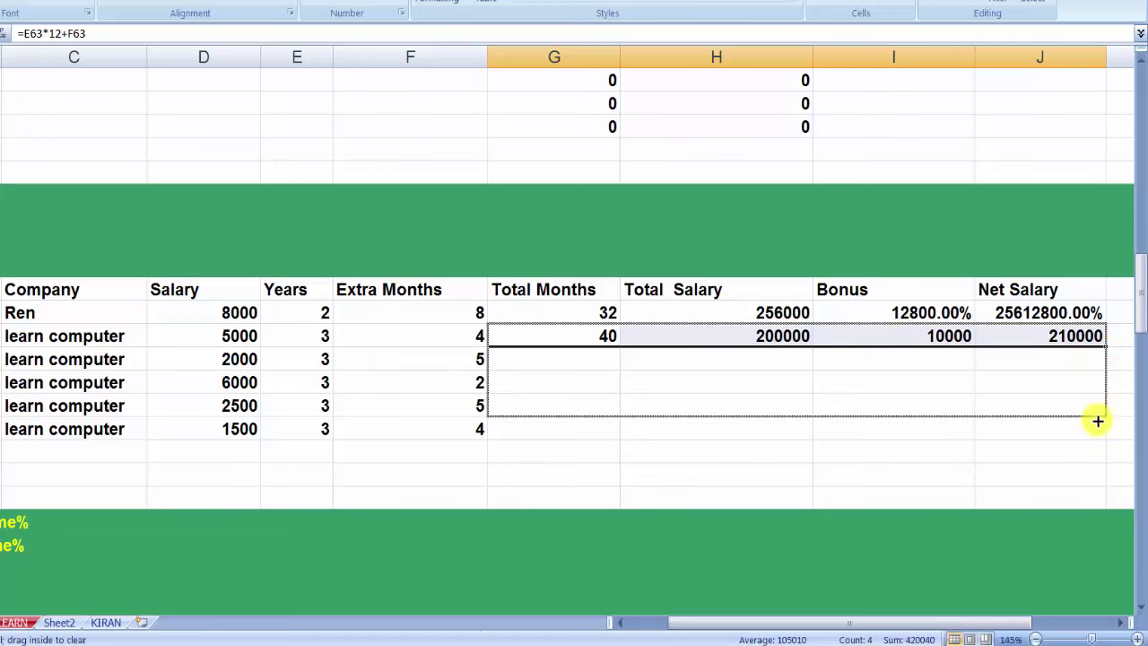
left_click_drag(1096, 437, 1096, 438)
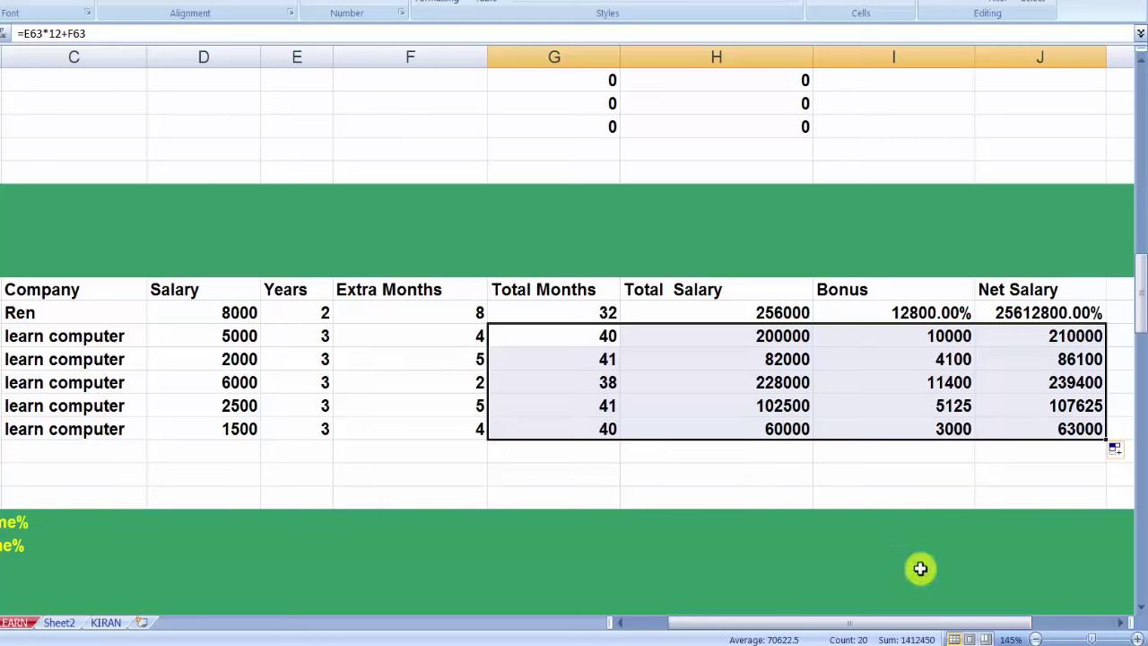
left_click_drag(867, 625, 860, 629)
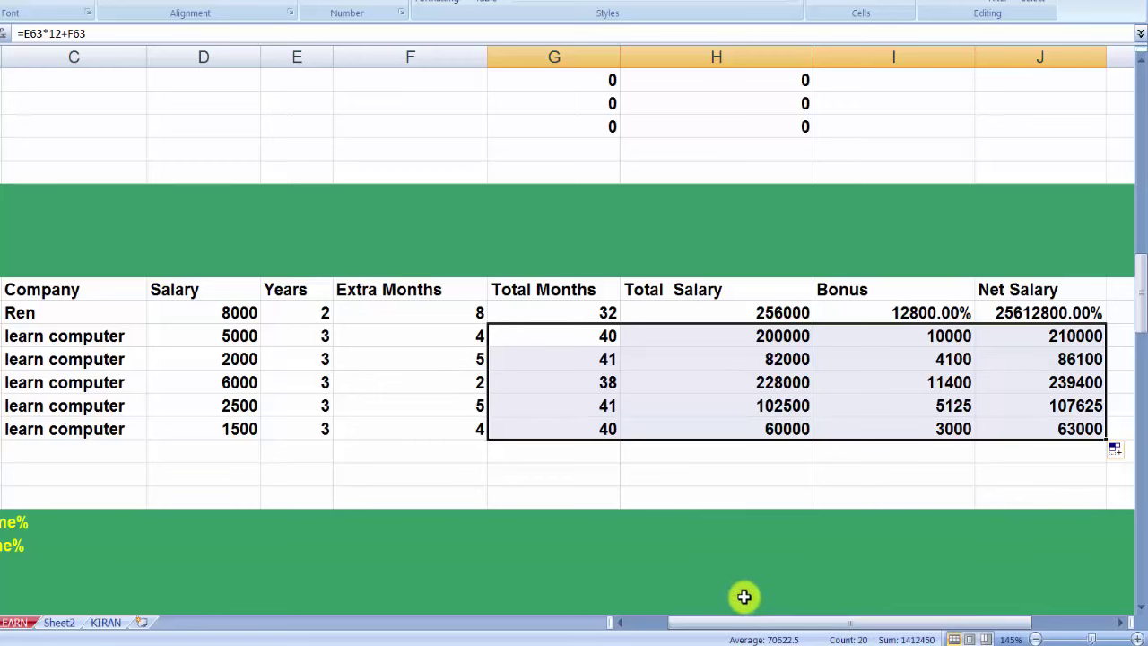
left_click(778, 630)
left_click(611, 473)
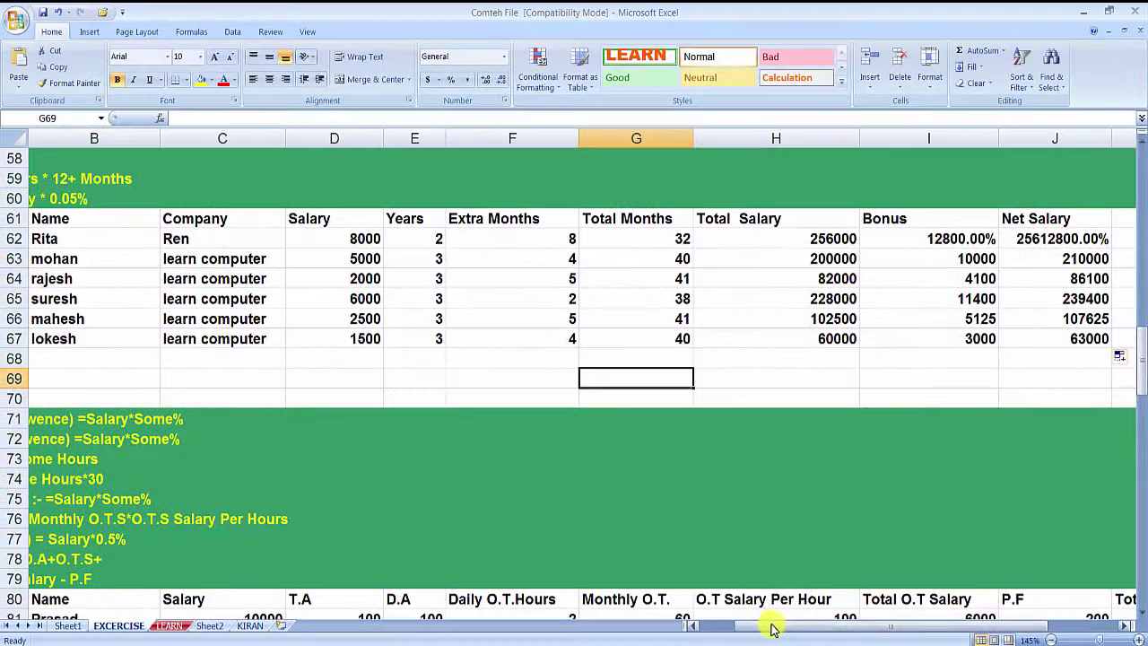
- Scroll to the overtime table and check row 81's salary 10000, T.A, D.A and Monthly O.T. =F81*30
left_click_drag(771, 628, 763, 626)
scroll(54, 242, "down", 3)
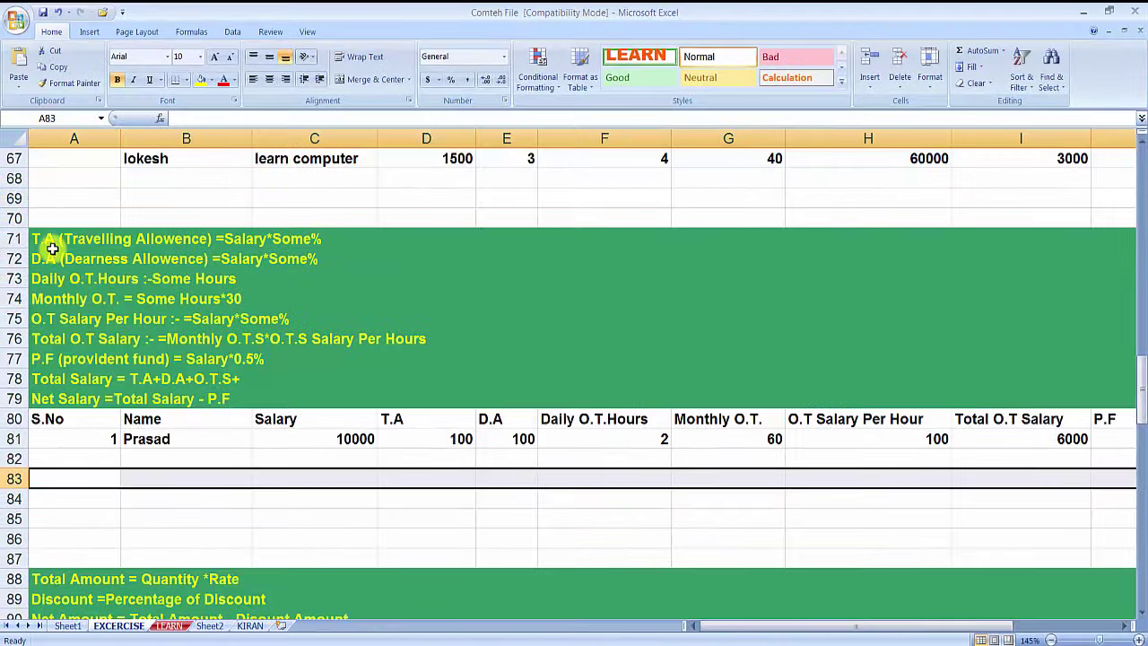
left_click(51, 244)
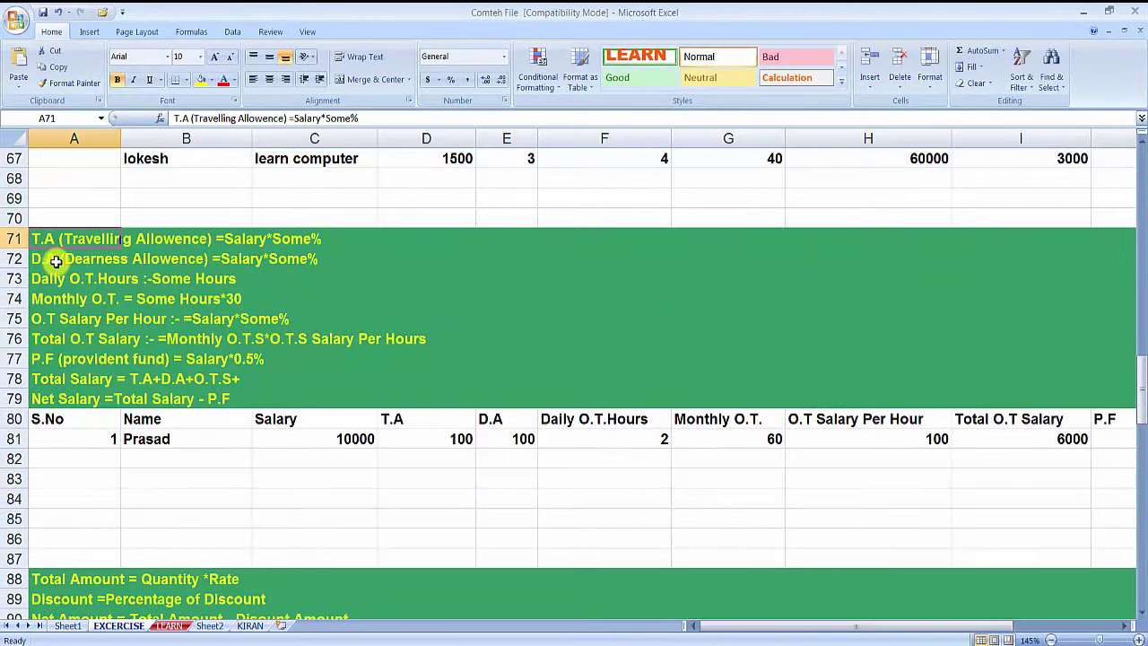
left_click(102, 457)
left_click(154, 438)
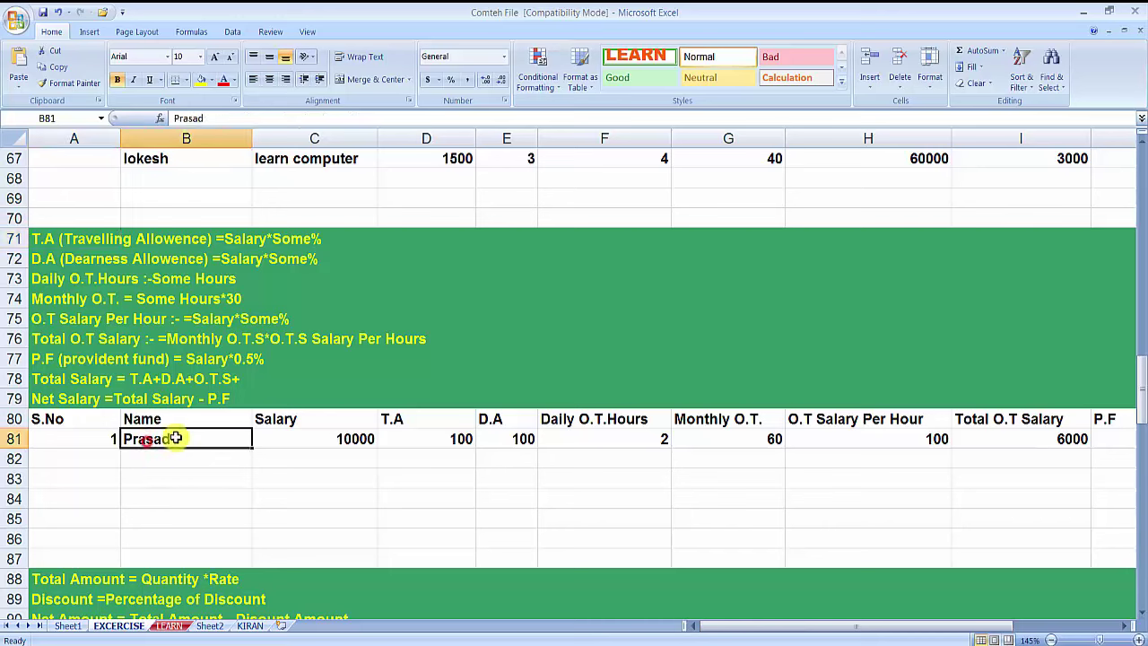
left_click(313, 437)
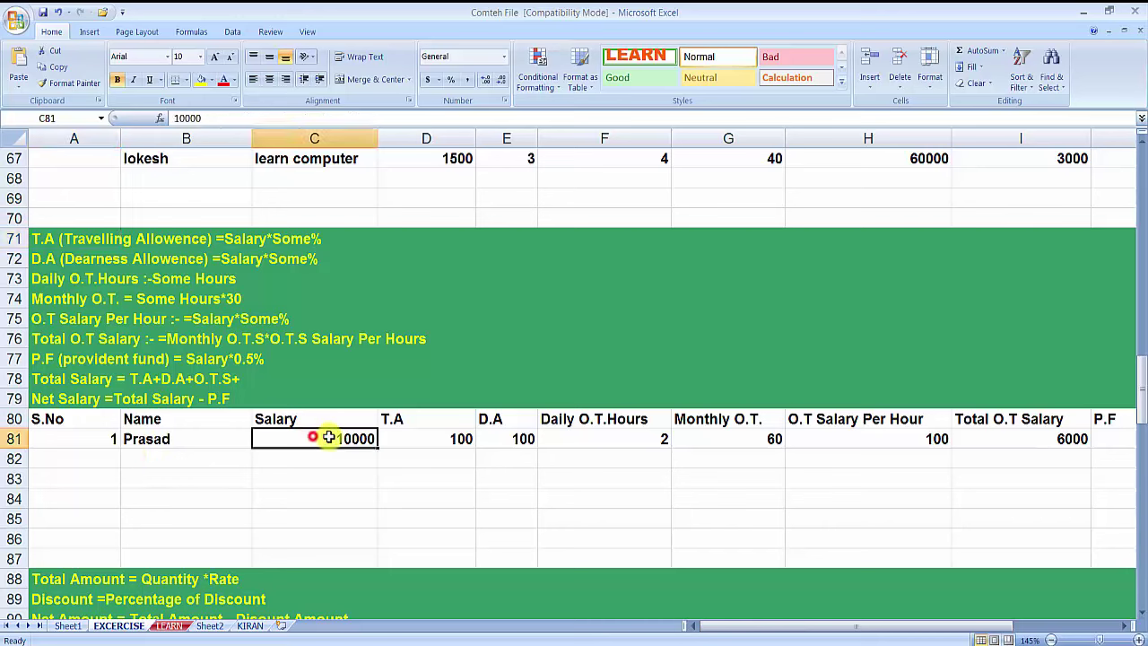
left_click(424, 441)
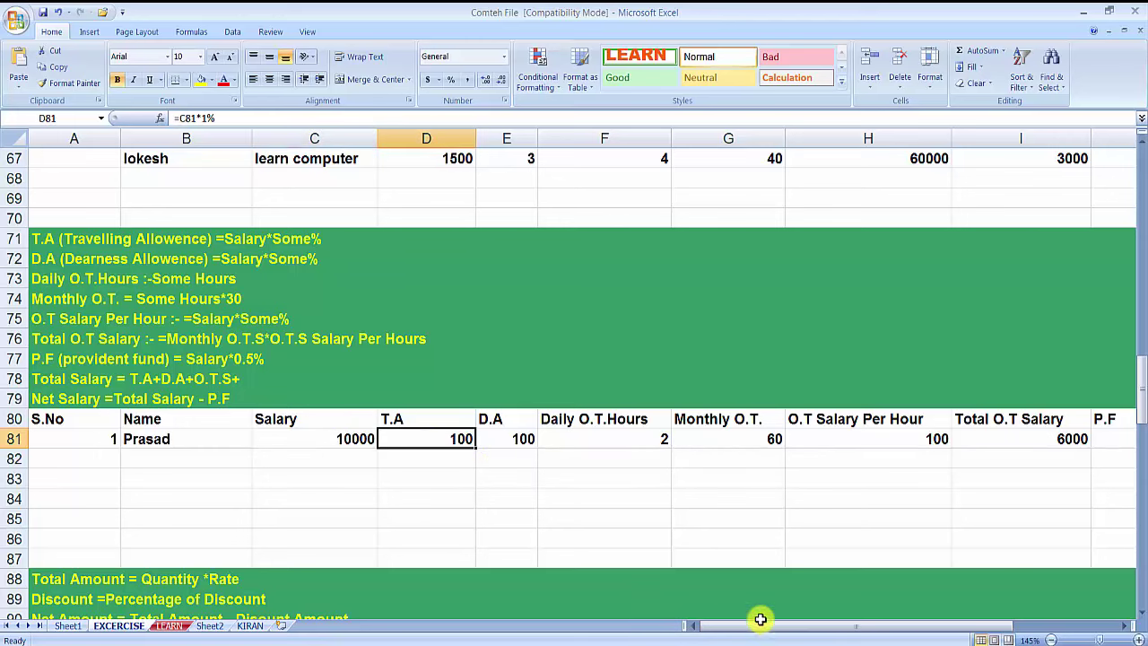
left_click_drag(760, 631, 769, 629)
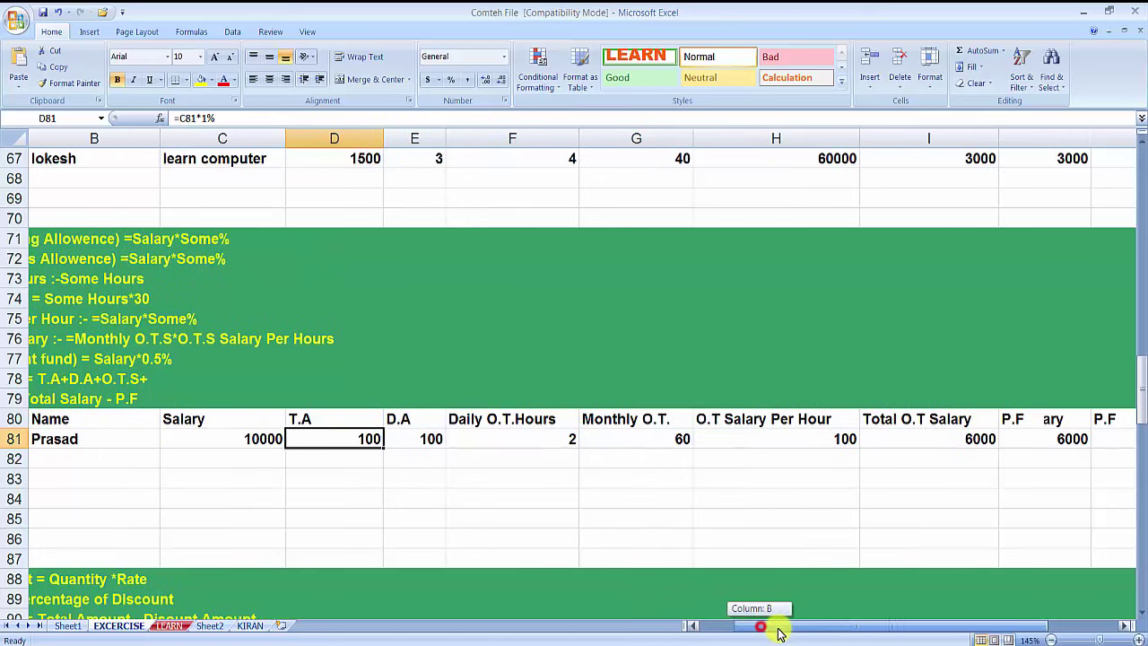
left_click(416, 442)
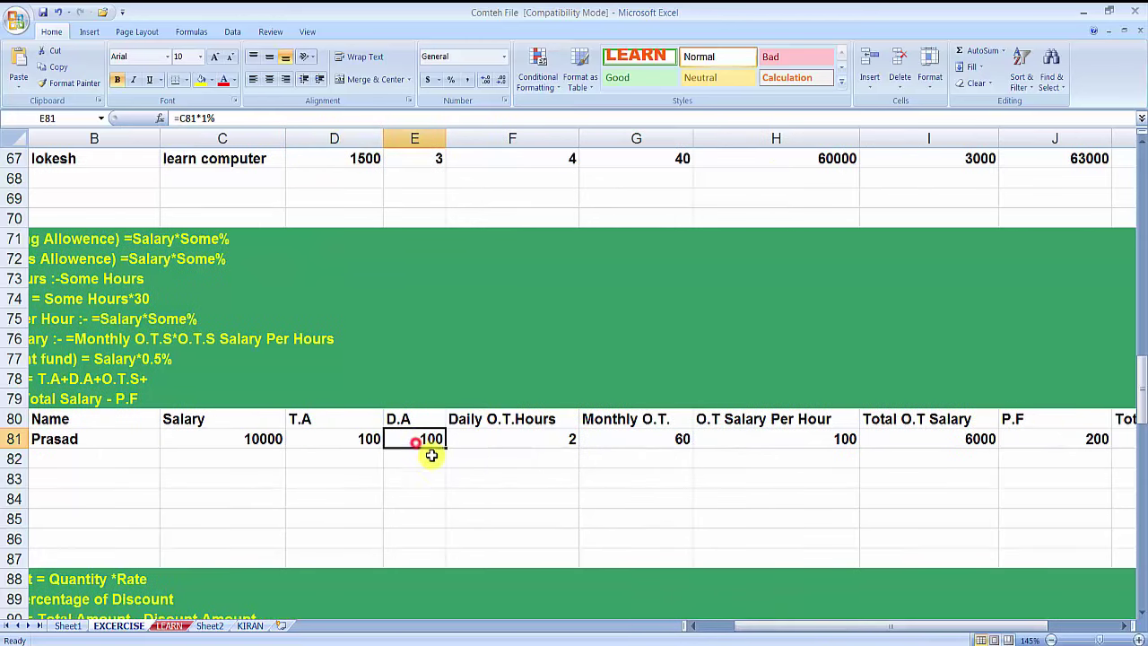
left_click(503, 442)
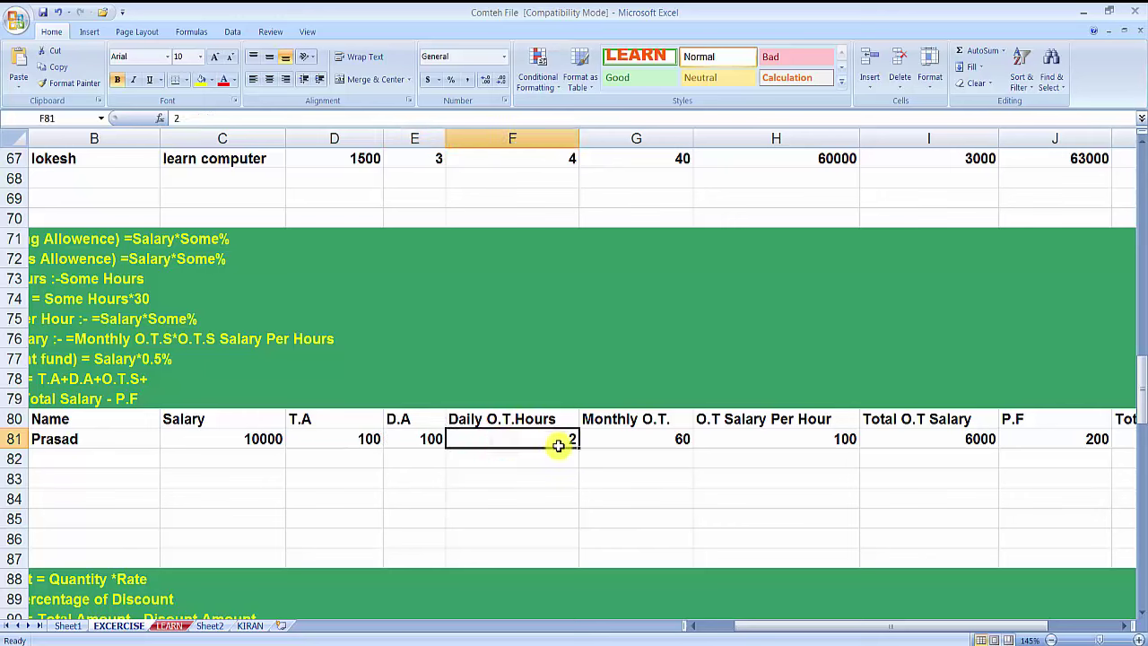
left_click(615, 443)
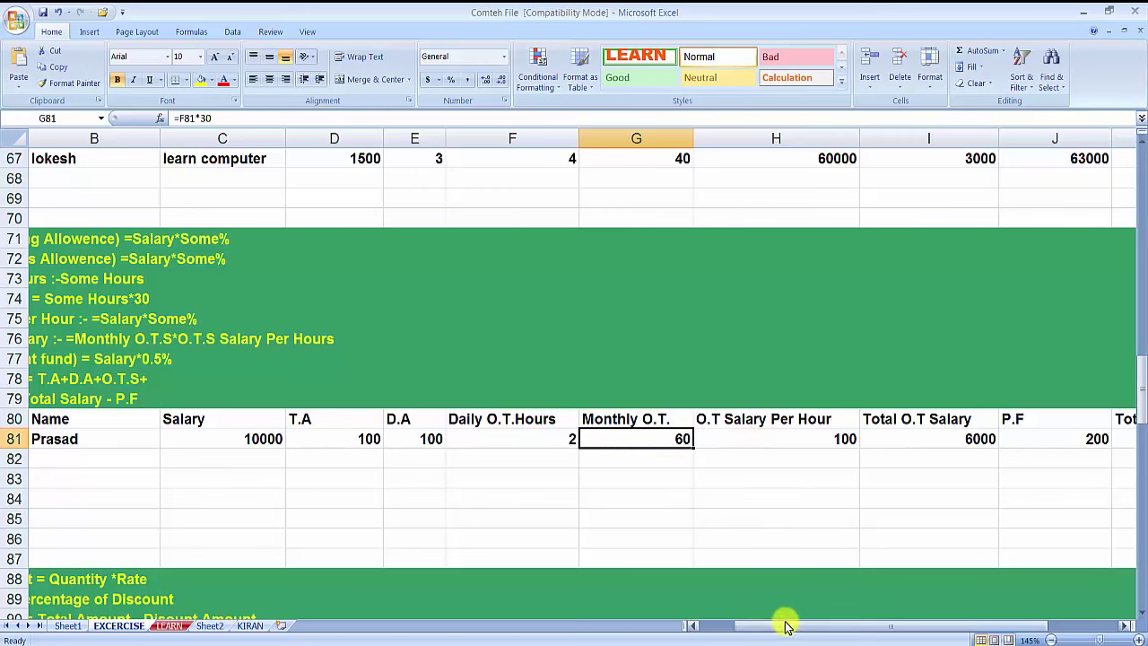
left_click_drag(789, 633, 801, 630)
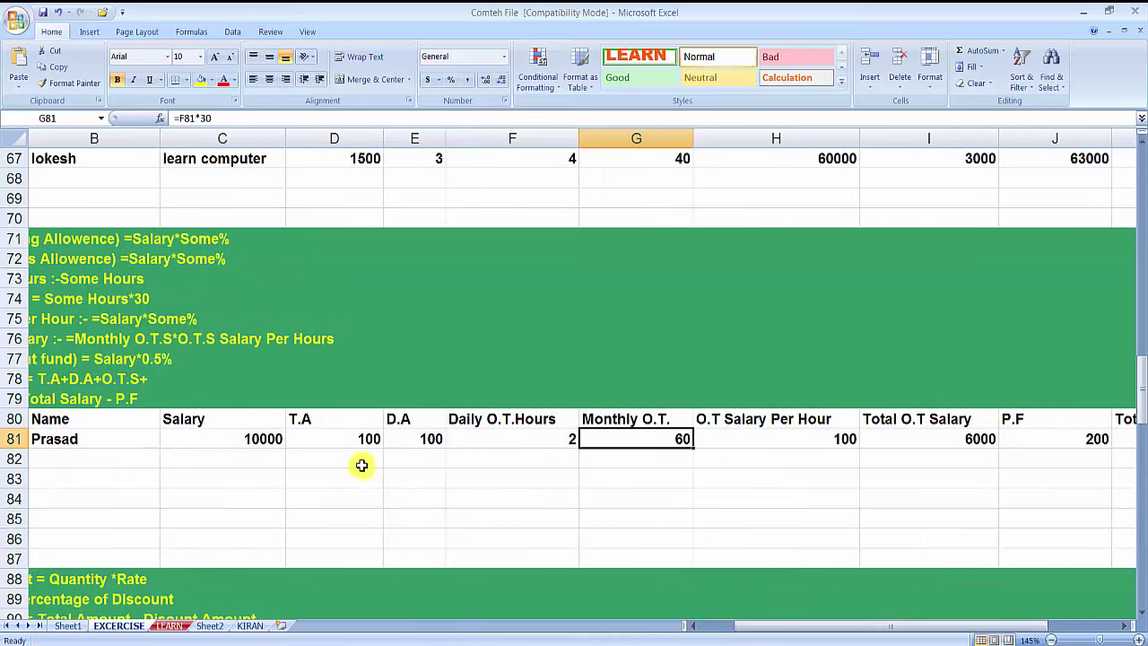
- Revisit row 81's salary, T.A and D.A cells to rework the allowance values
left_click(252, 449)
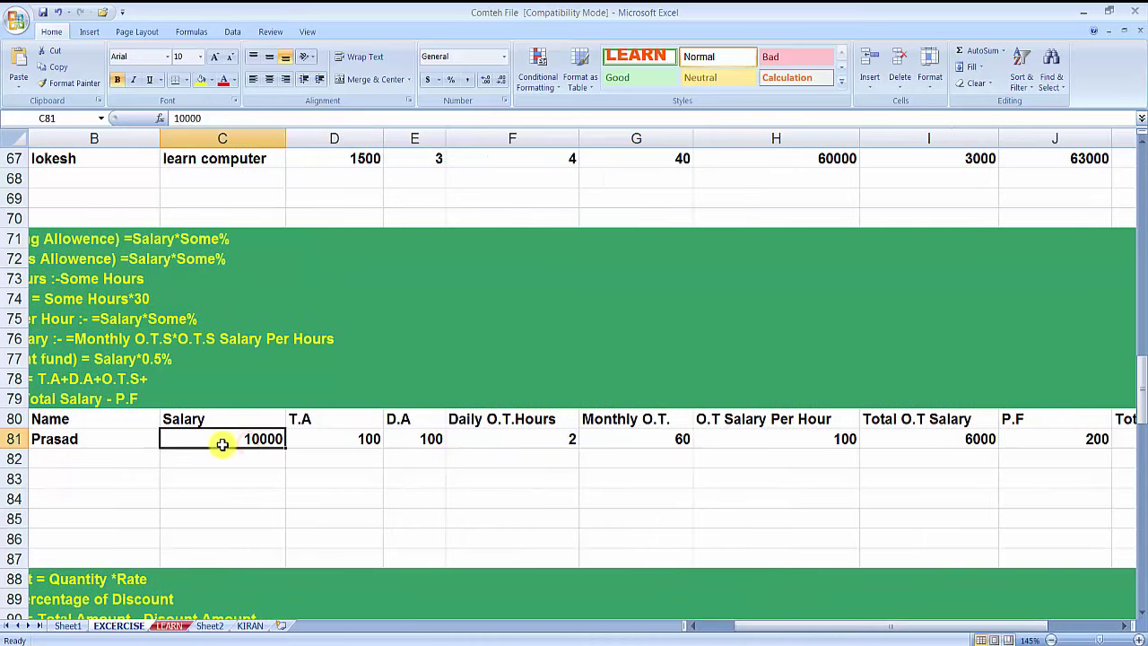
left_click(350, 440)
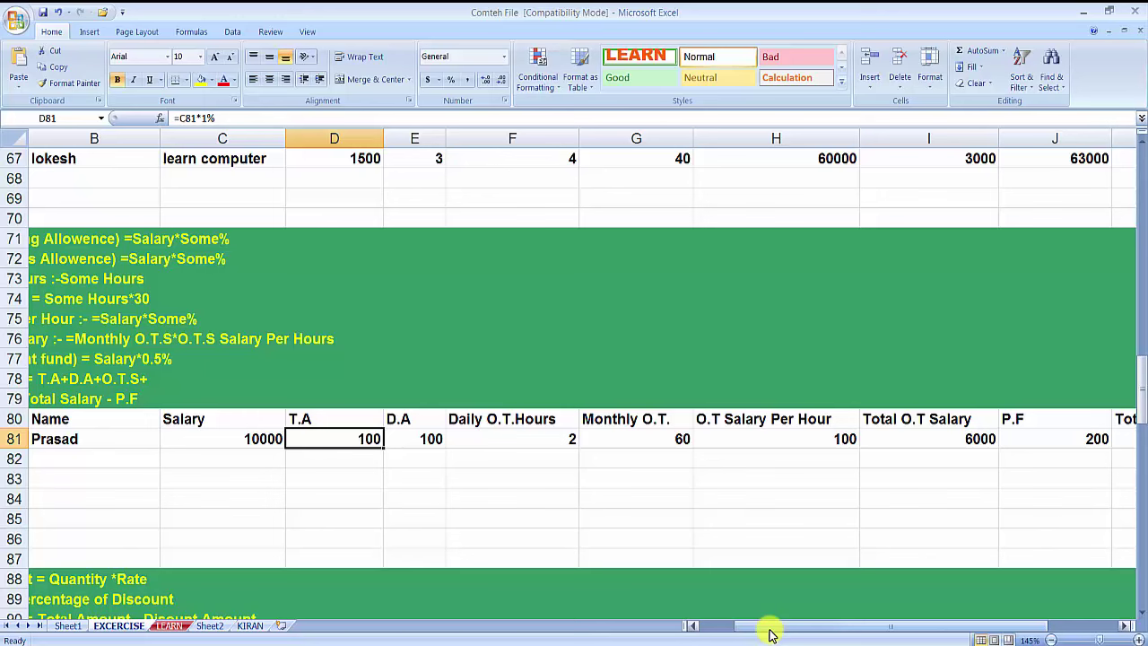
left_click(250, 437)
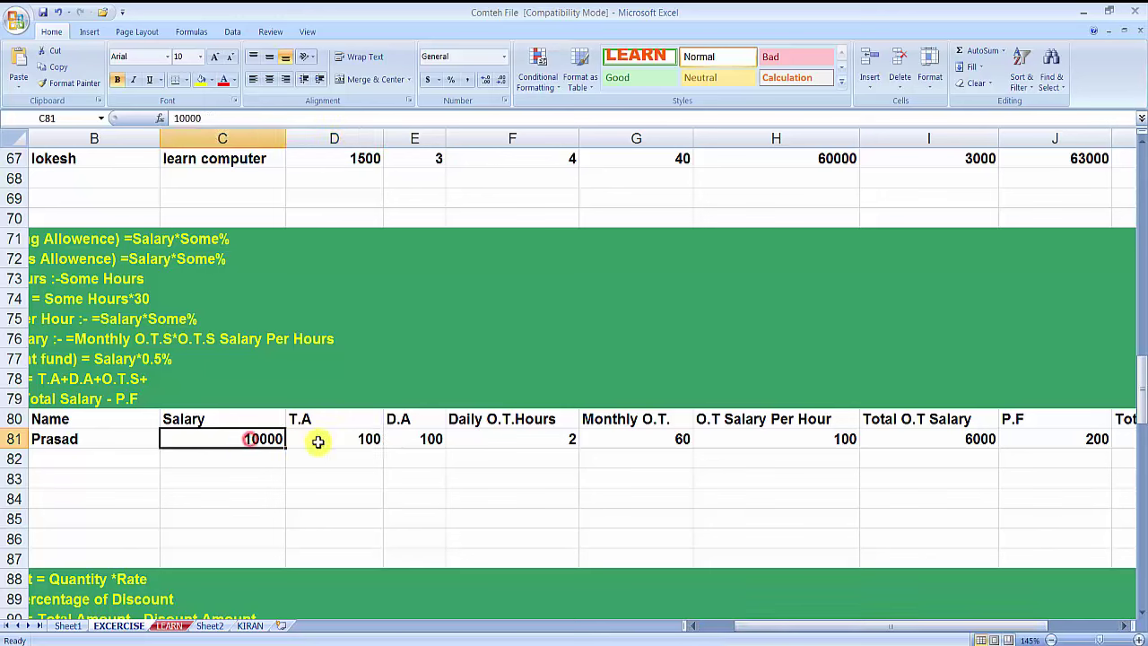
left_click(323, 438)
left_click(397, 439)
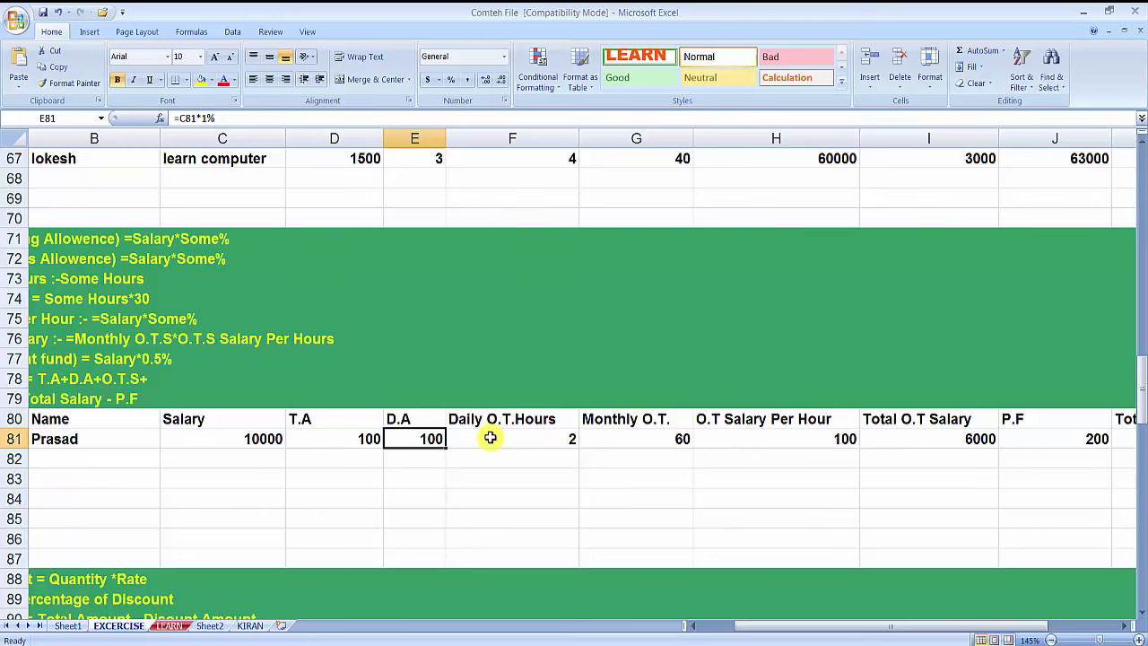
left_click_drag(810, 631, 778, 635)
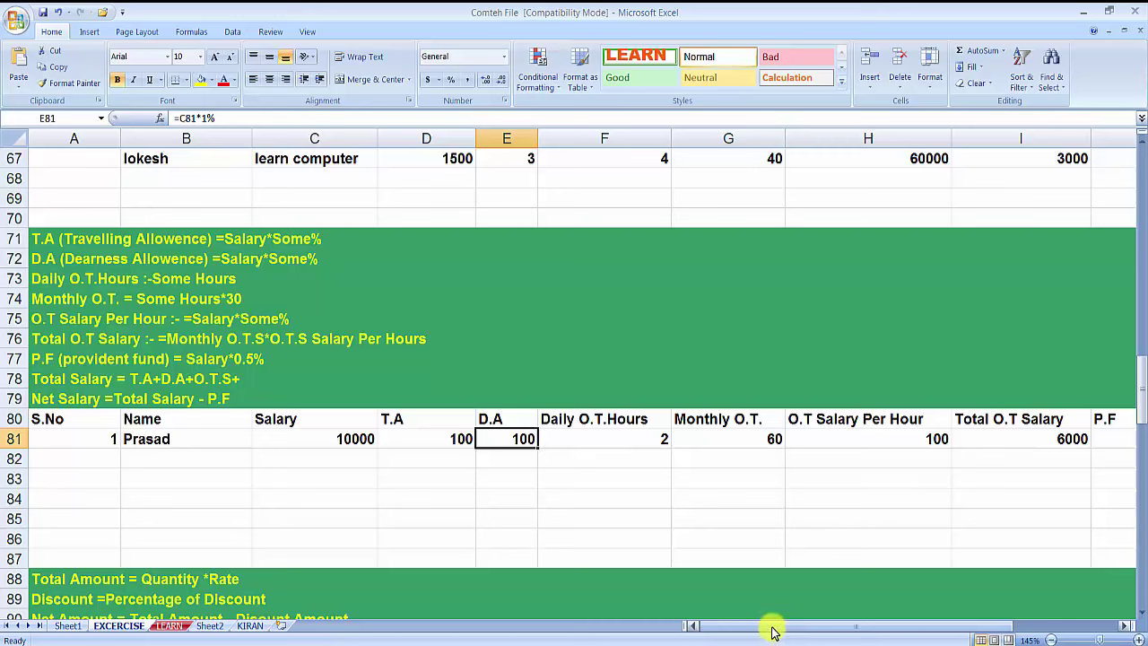
left_click(426, 439)
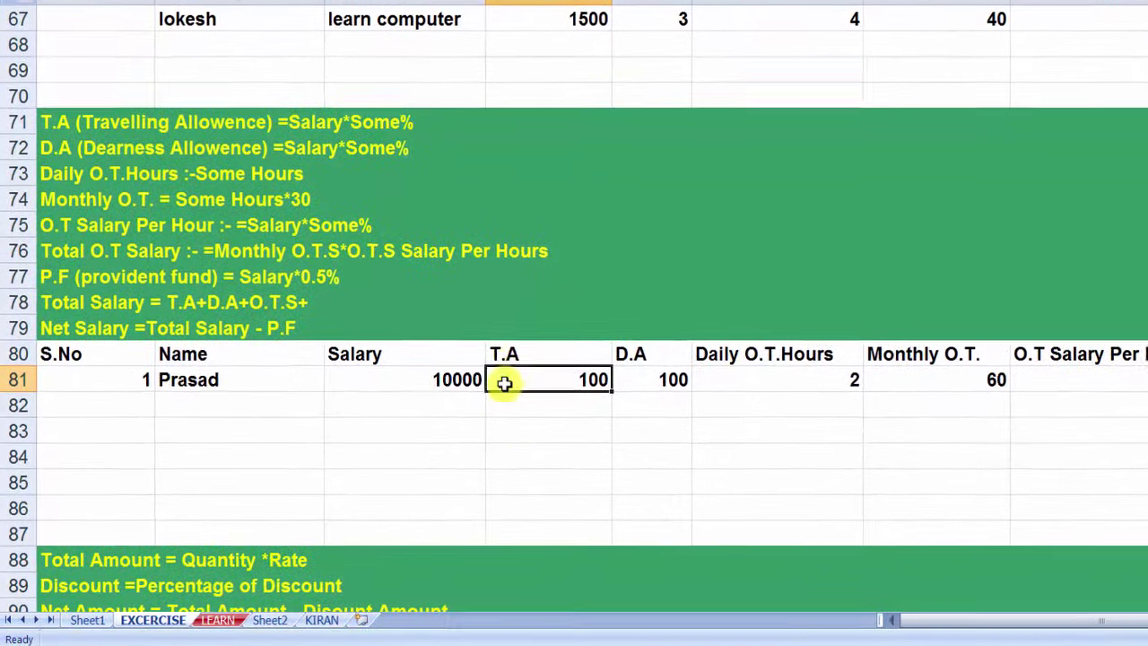
- Relabel the D80 header as T.A 5%
left_click(507, 359)
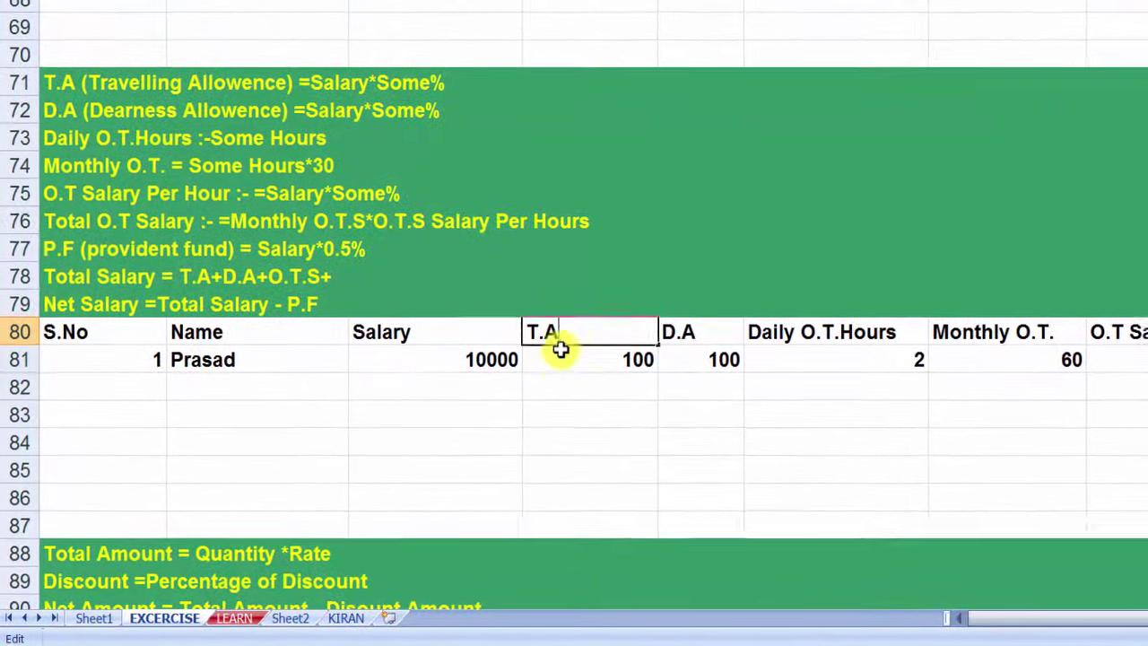
double_click(567, 337)
type("5%")
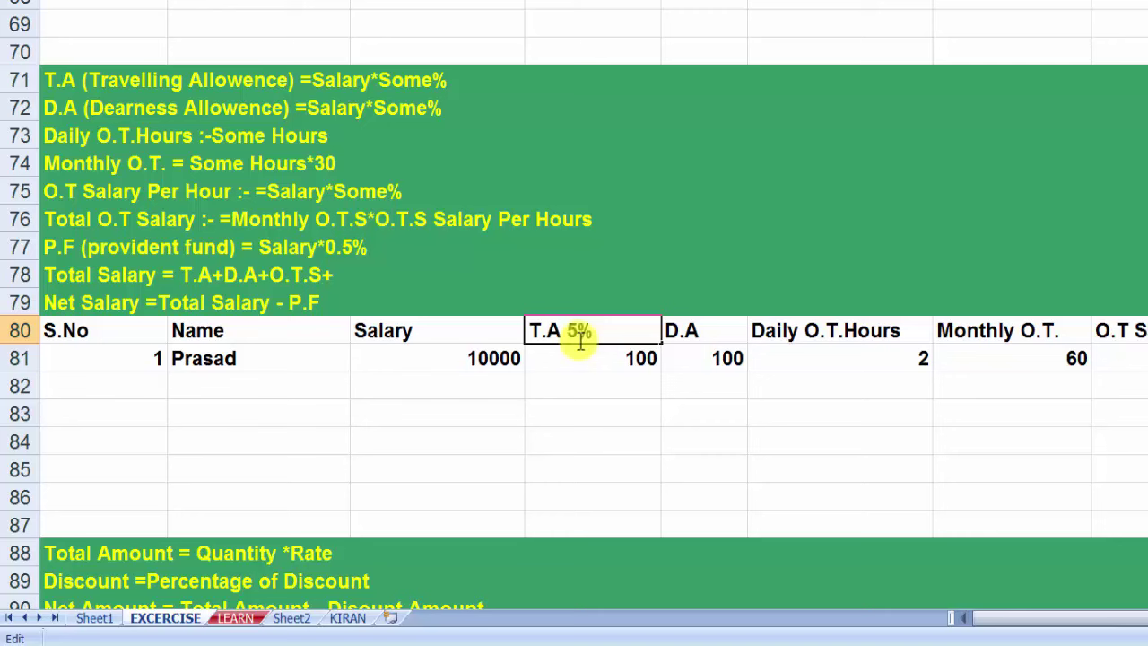
key("Return")
key("Up")
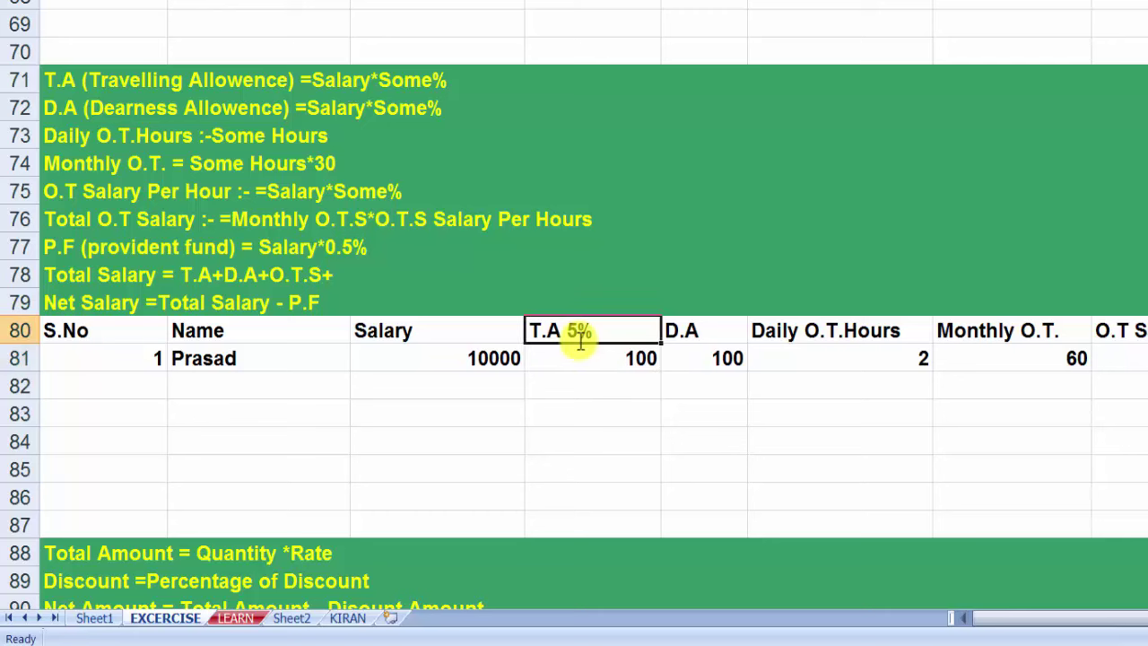
- Fix the E80 header to read D.A 10%
key("Right")
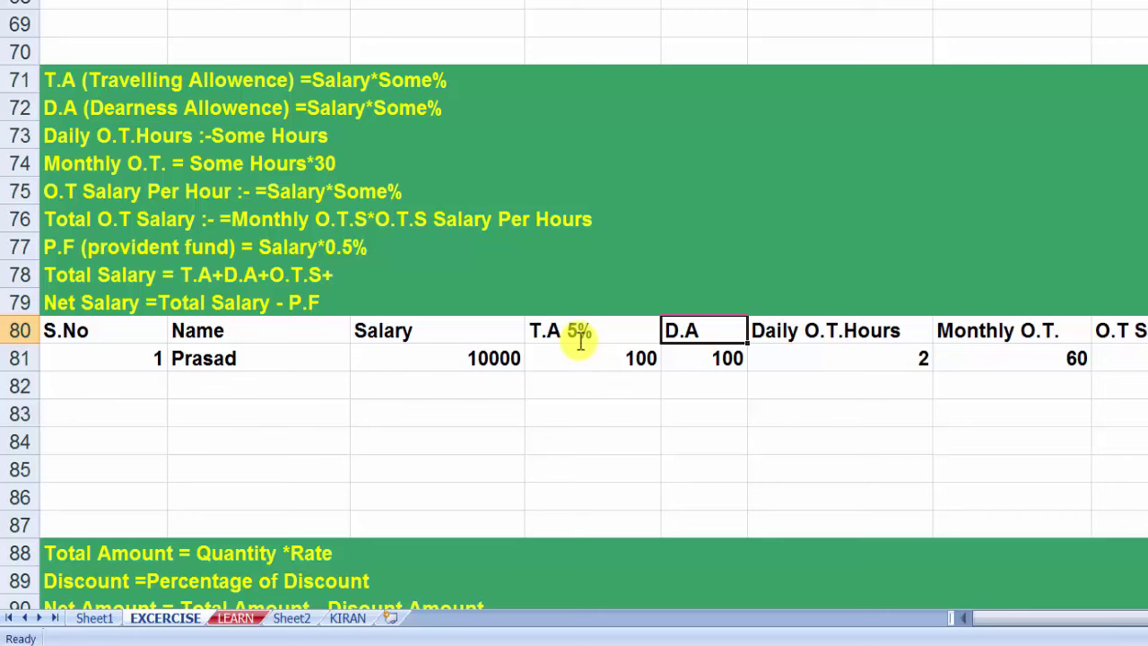
key("F2")
type("10$")
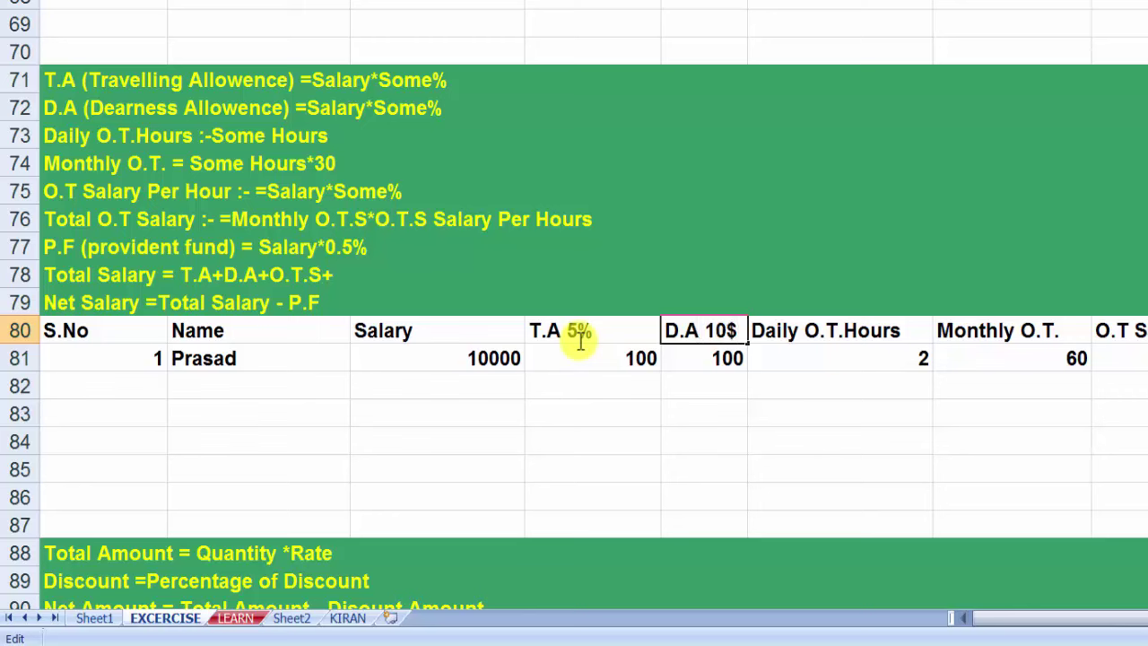
key("BackSpace")
type("%")
key("Return")
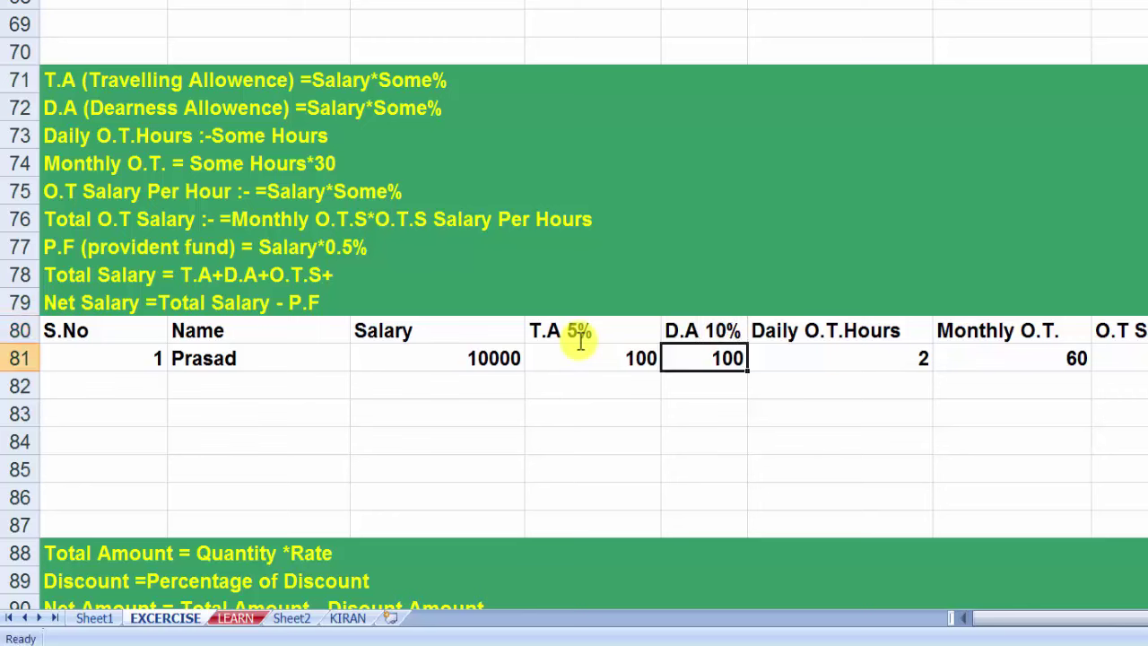
key("Up")
key("Right")
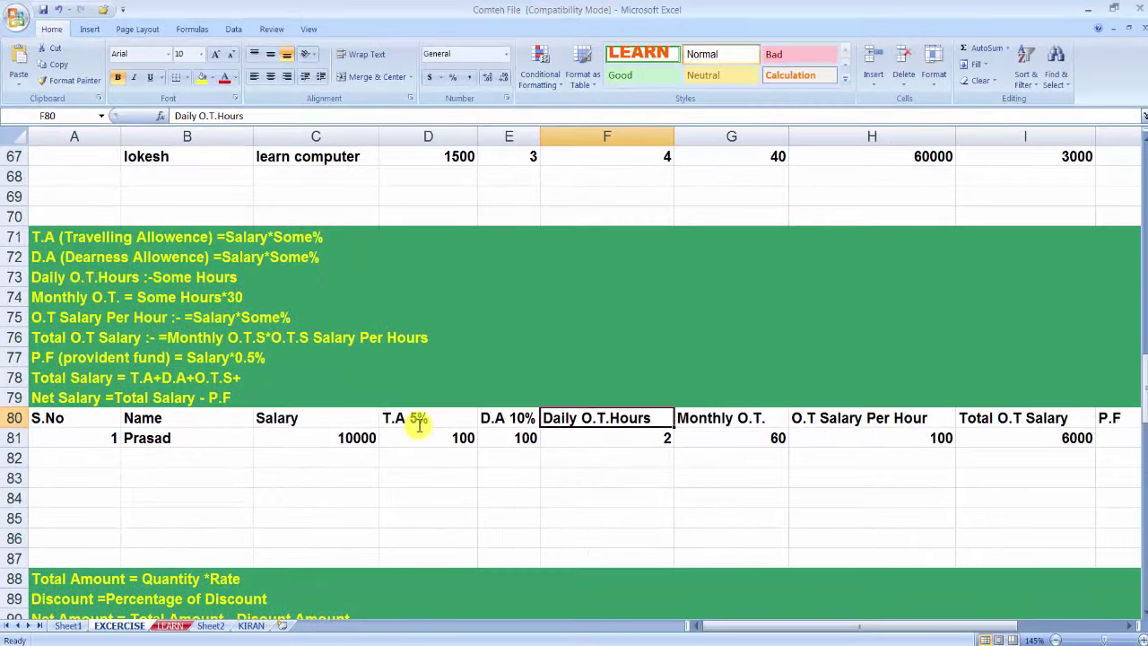
key("Down")
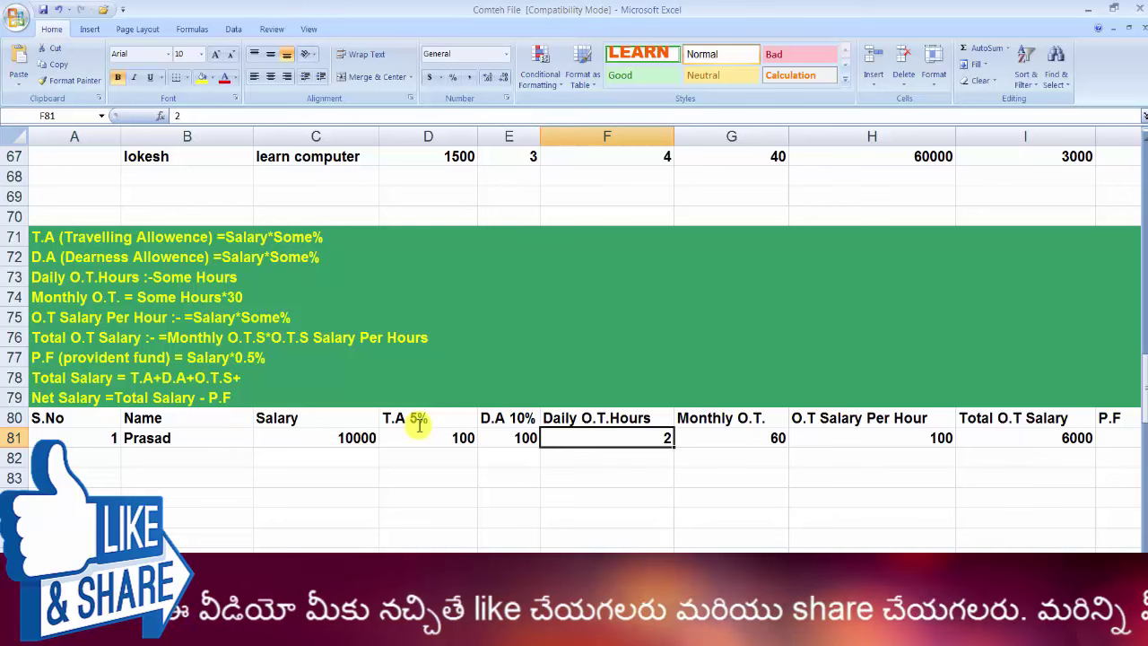
- Delete the old 100 values in D81 and E81, then start a new formula in D81
key("Left")
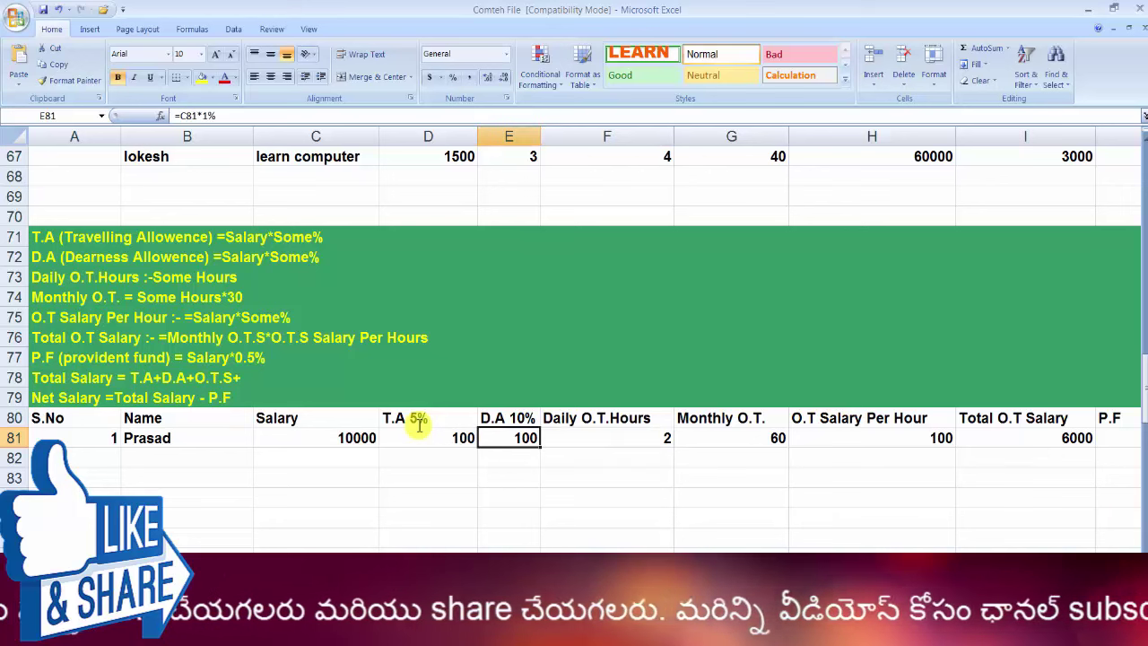
key("Left")
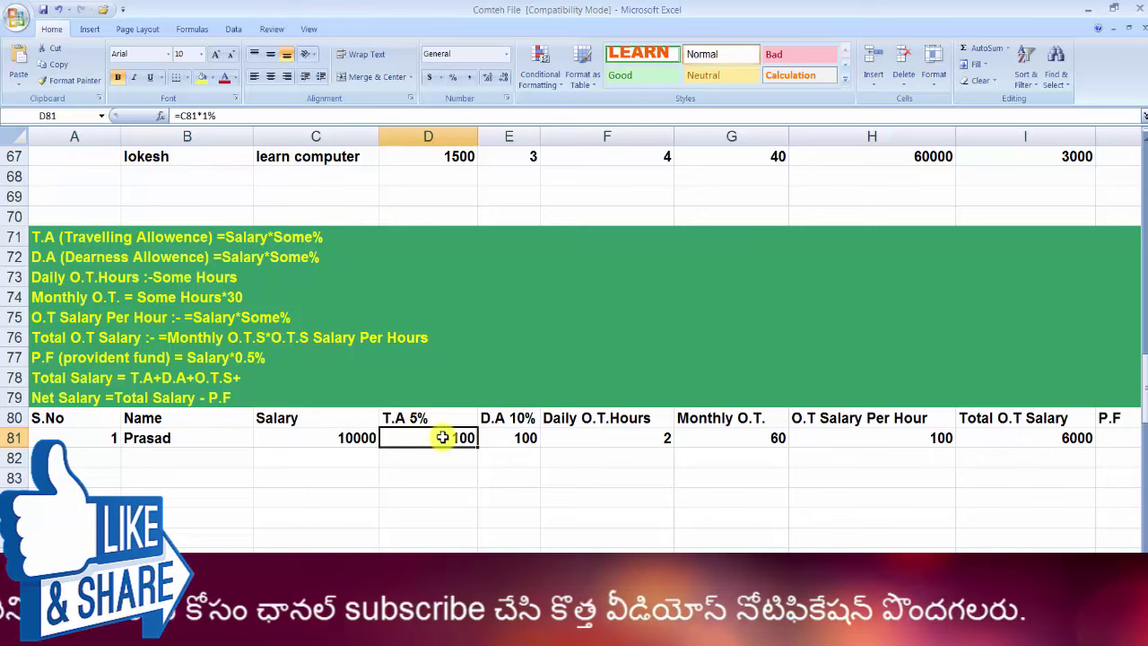
key("Delete")
left_click(499, 441)
key("Delete")
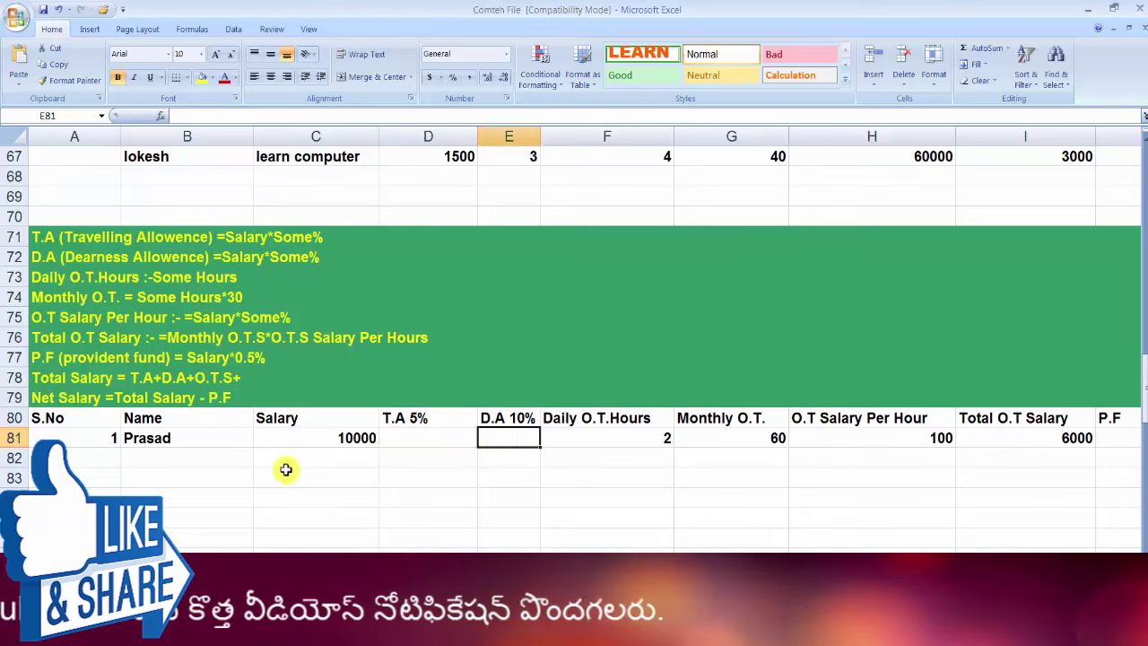
left_click(416, 434)
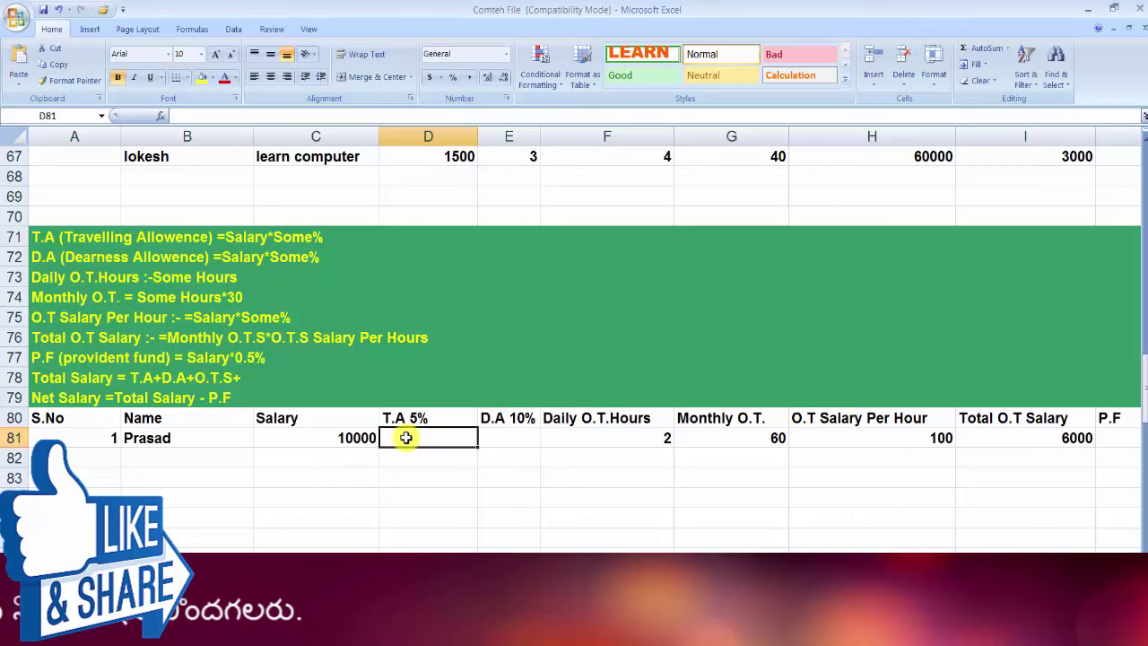
type("=")
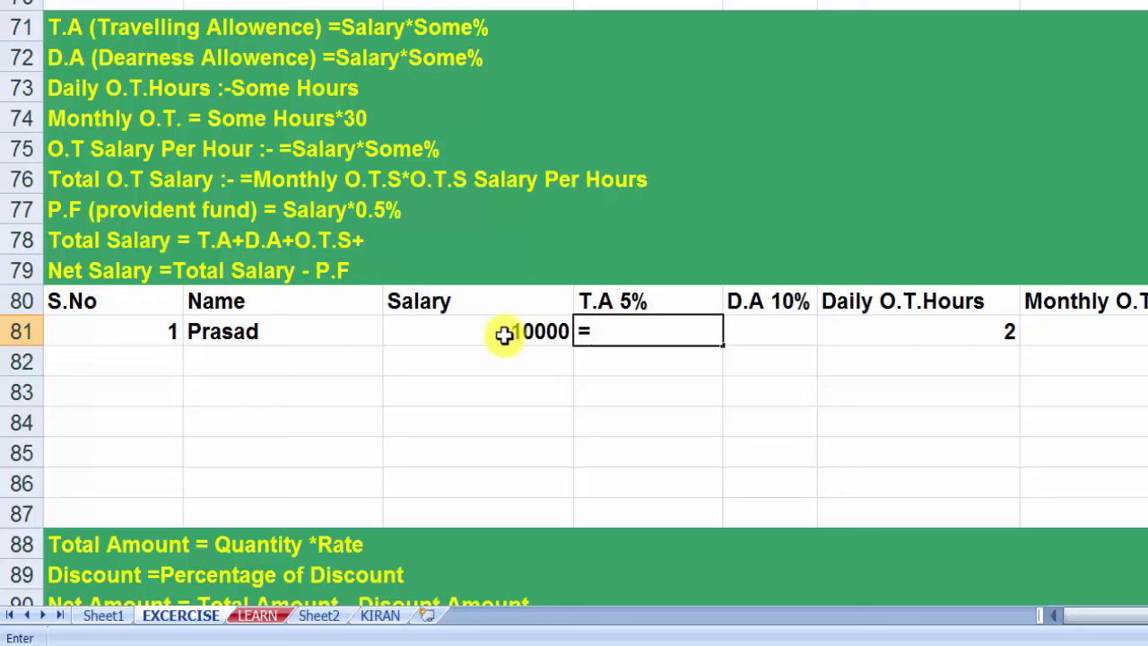
- Finish the T.A formula in D81 as salary times 5%, giving 500
left_click(503, 335)
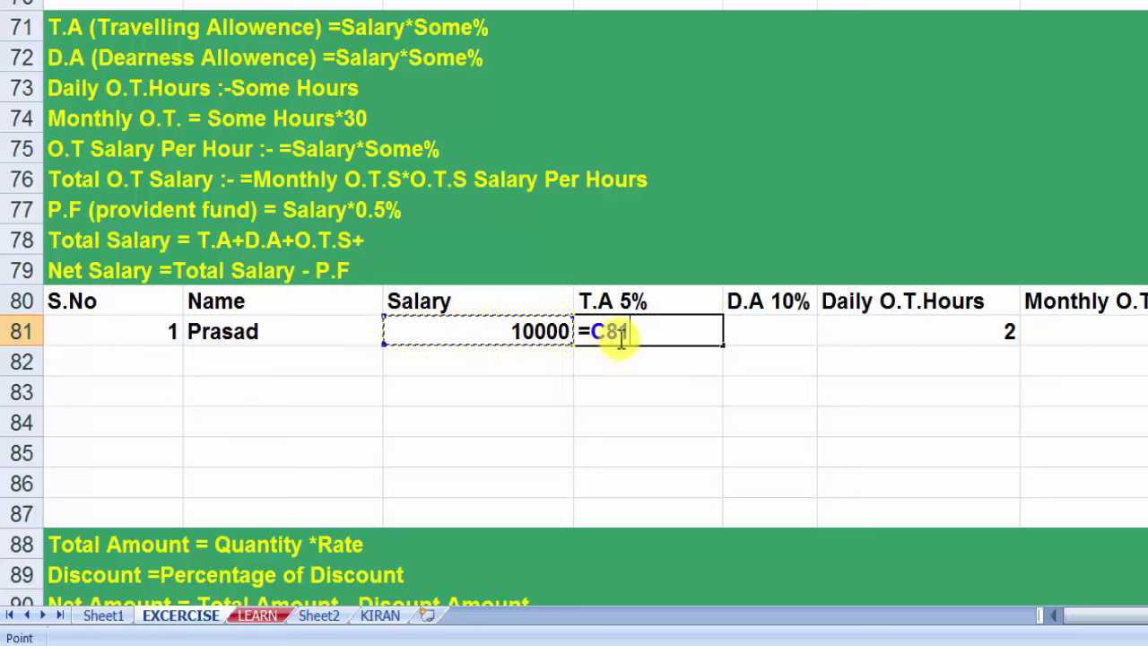
type("*")
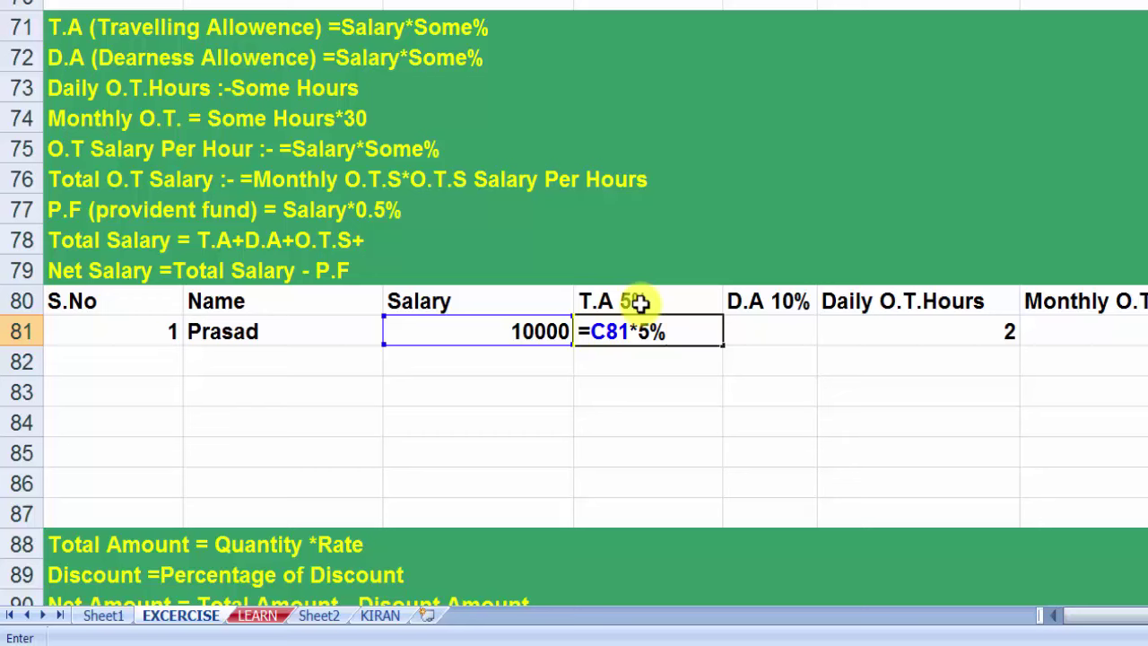
key("Return")
left_click(661, 332)
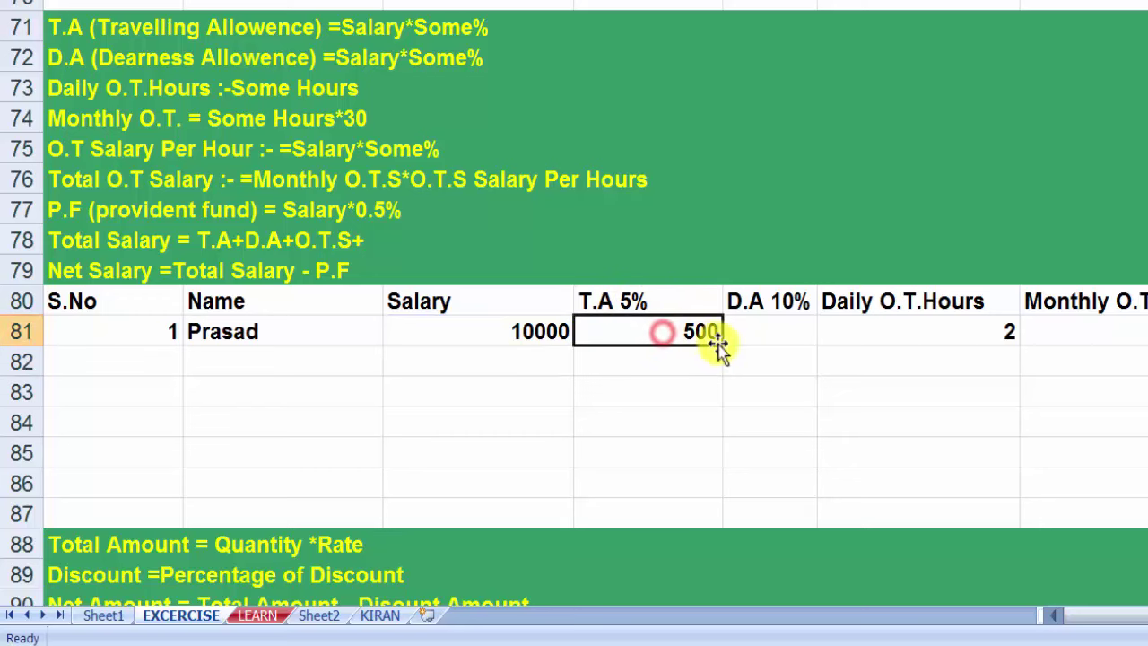
- Enter =C81*10% in E81 so D.A shows 1000
left_click(767, 333)
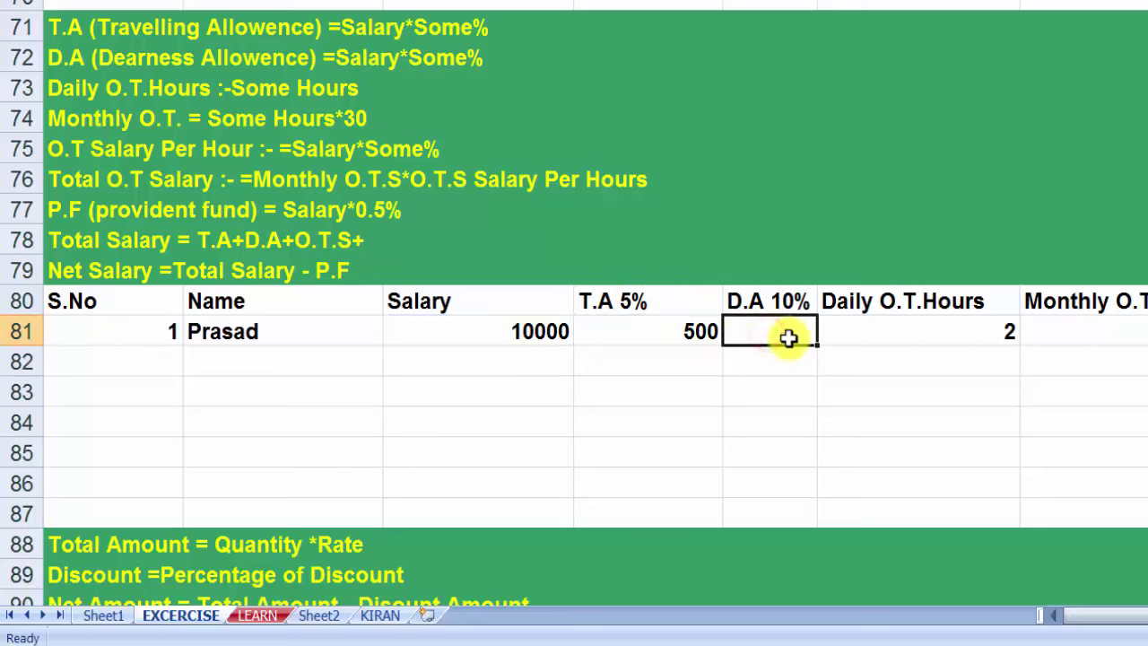
type("=")
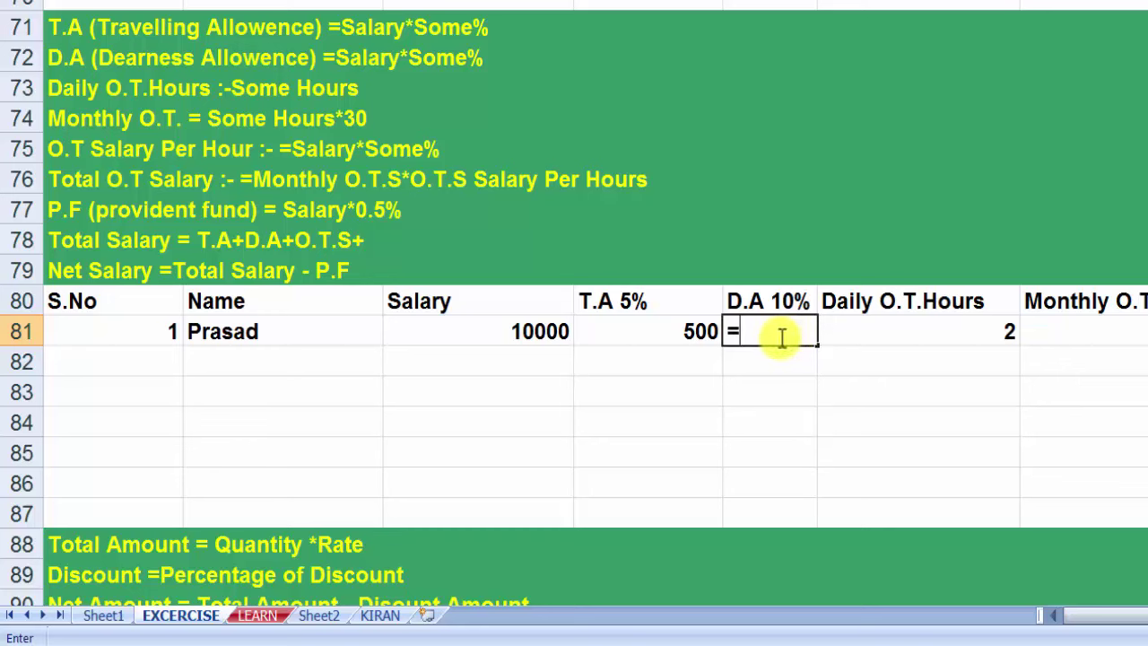
left_click(496, 339)
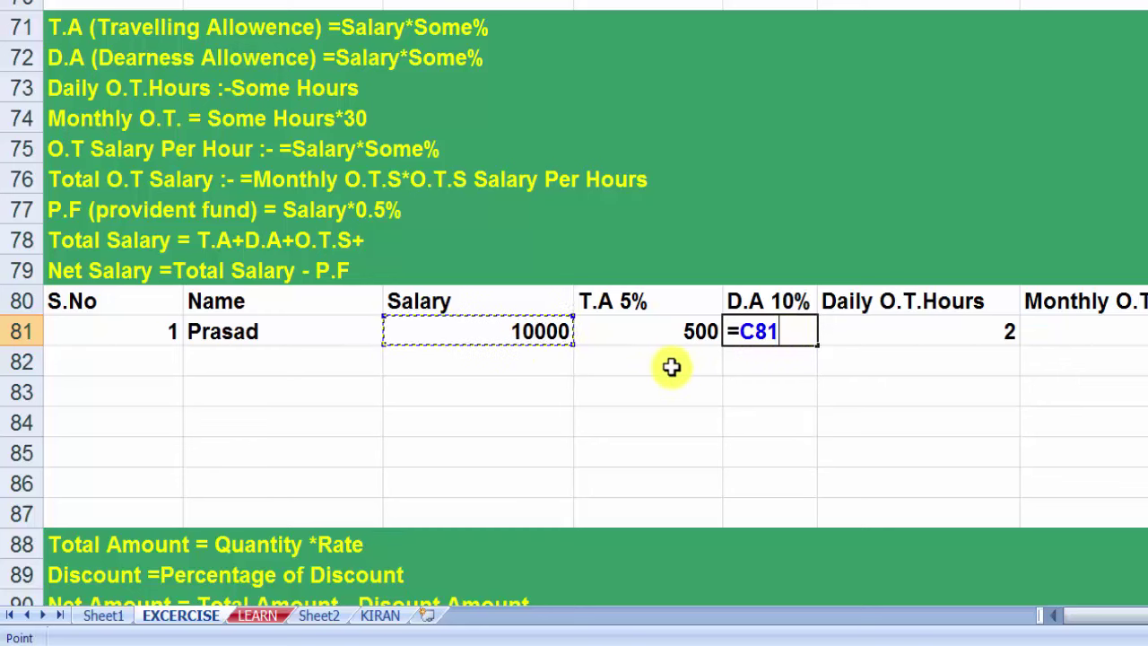
type("*1")
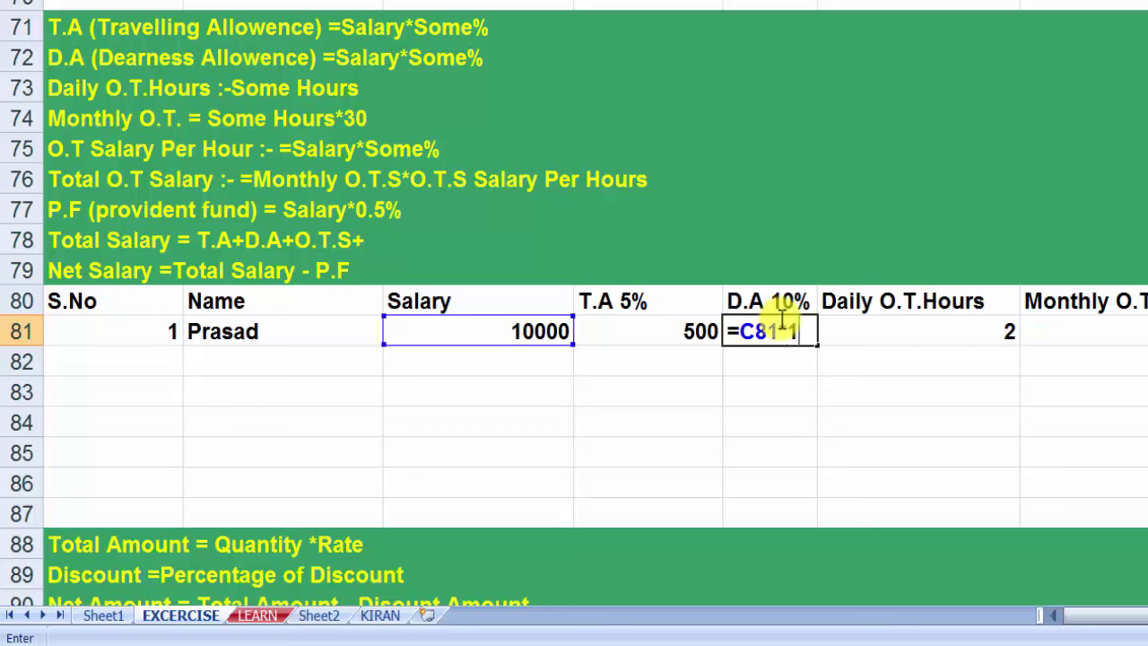
type("0%")
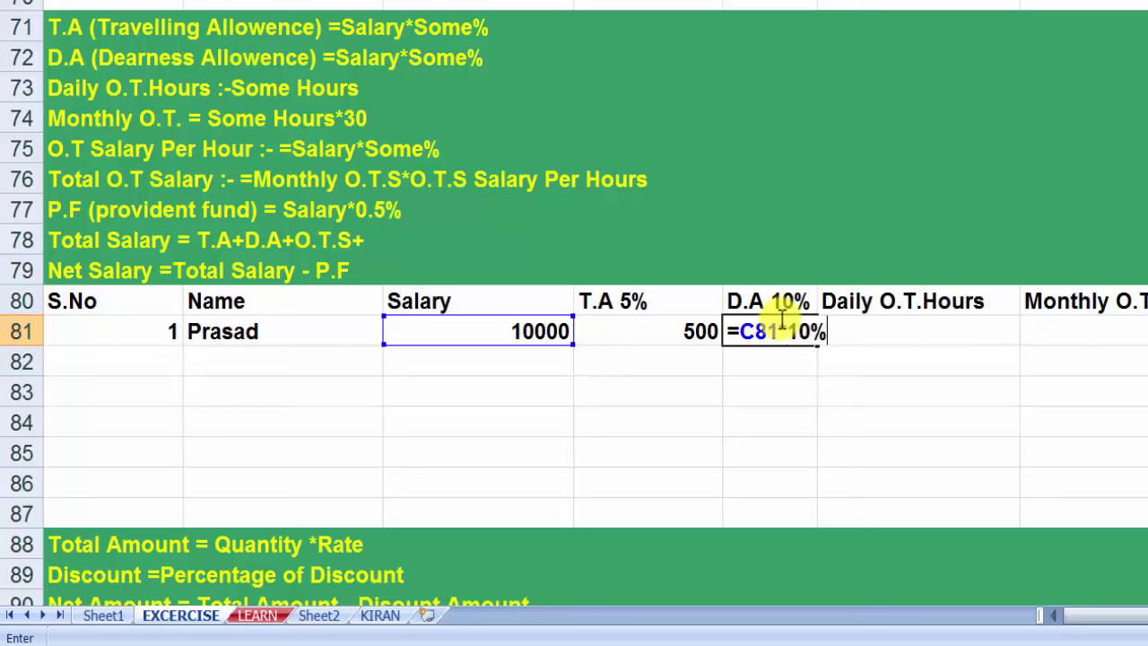
key("Return")
left_click(802, 329)
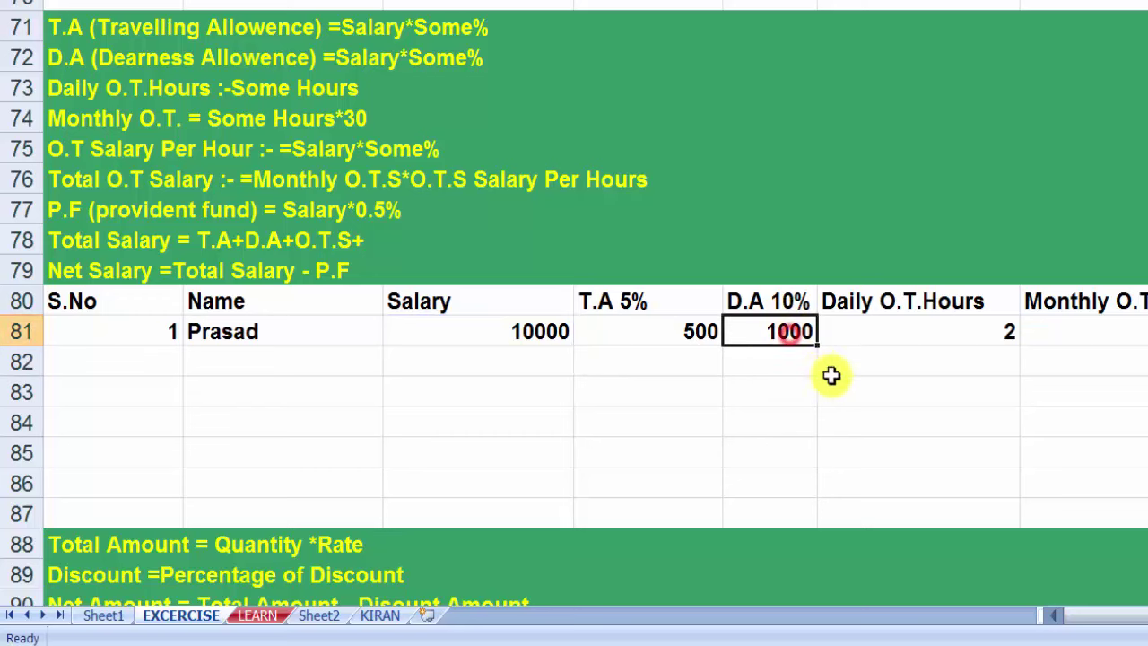
- Clear the old Monthly O.T. value of 60 in G81 and start retyping it as =F81*
left_click(863, 330)
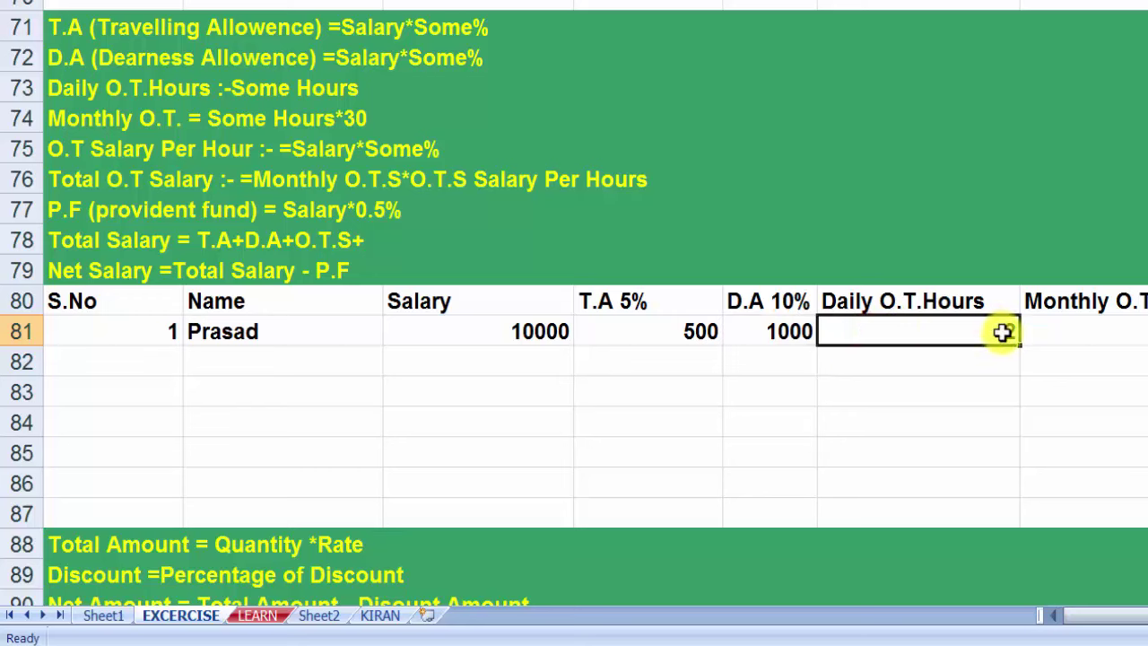
left_click(1107, 331)
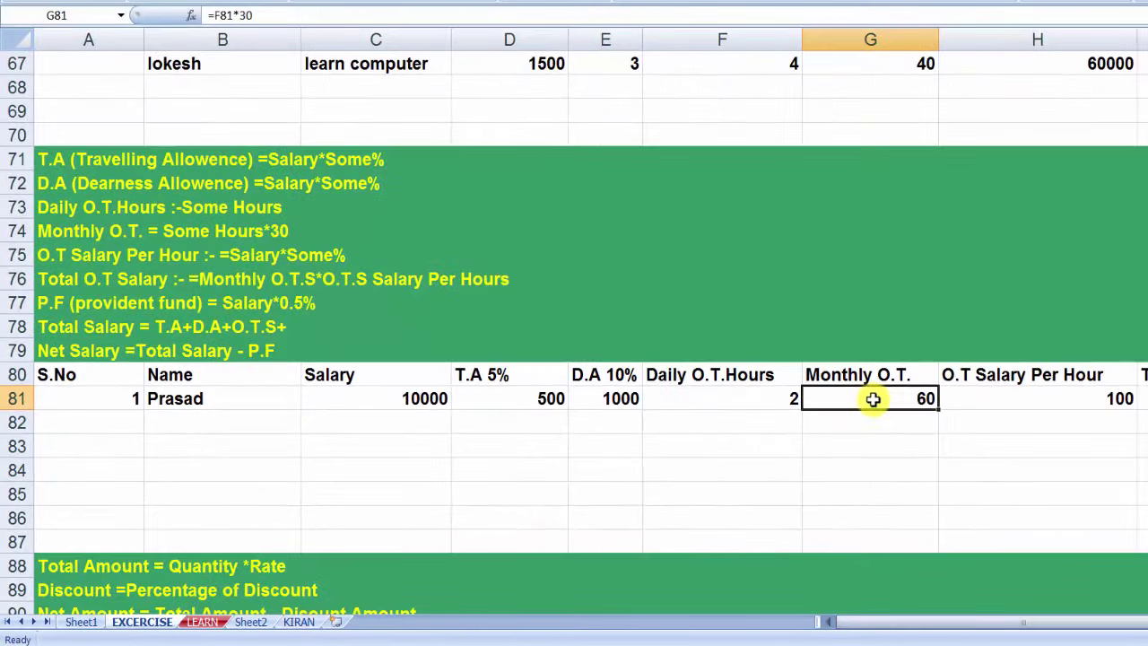
key("Delete")
type("=")
left_click(747, 408)
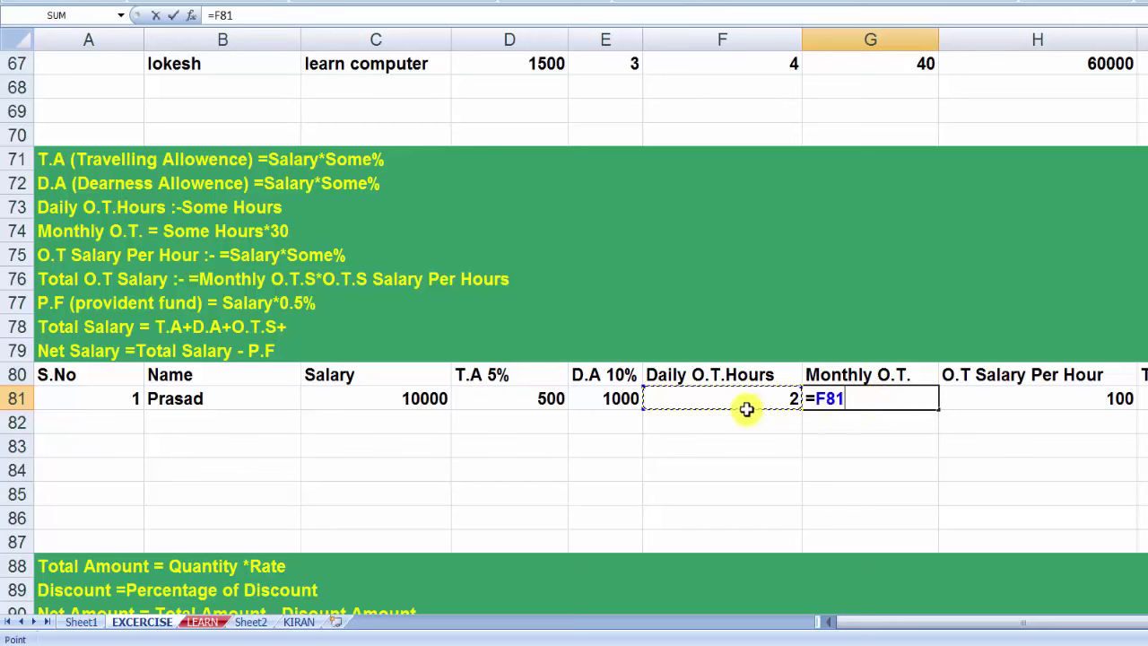
type("*")
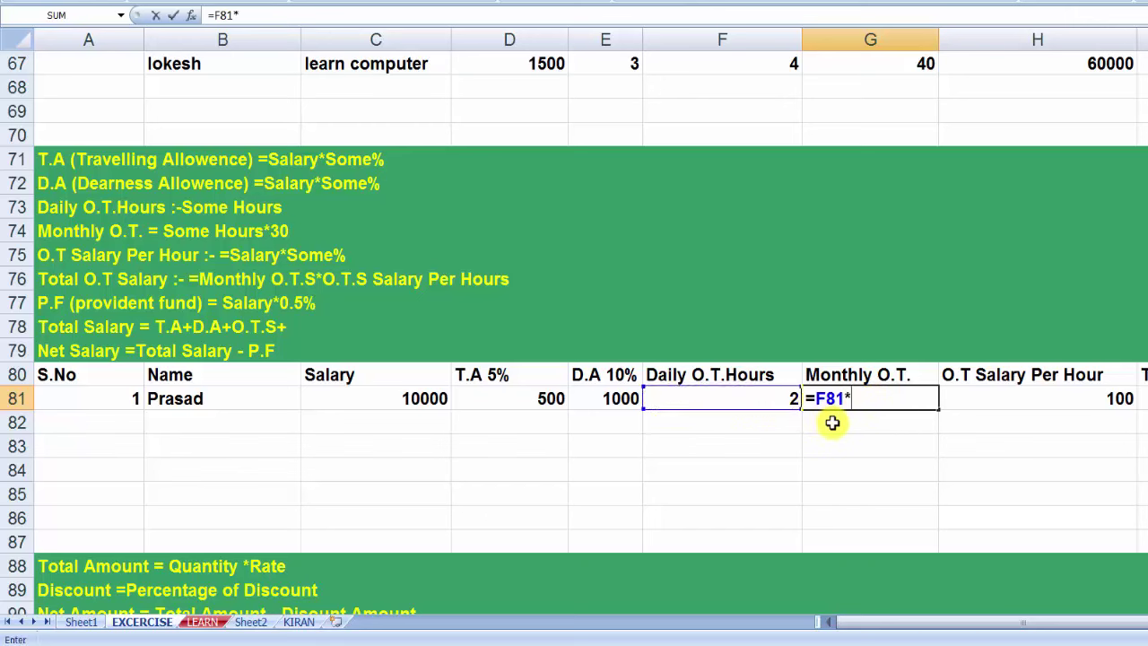
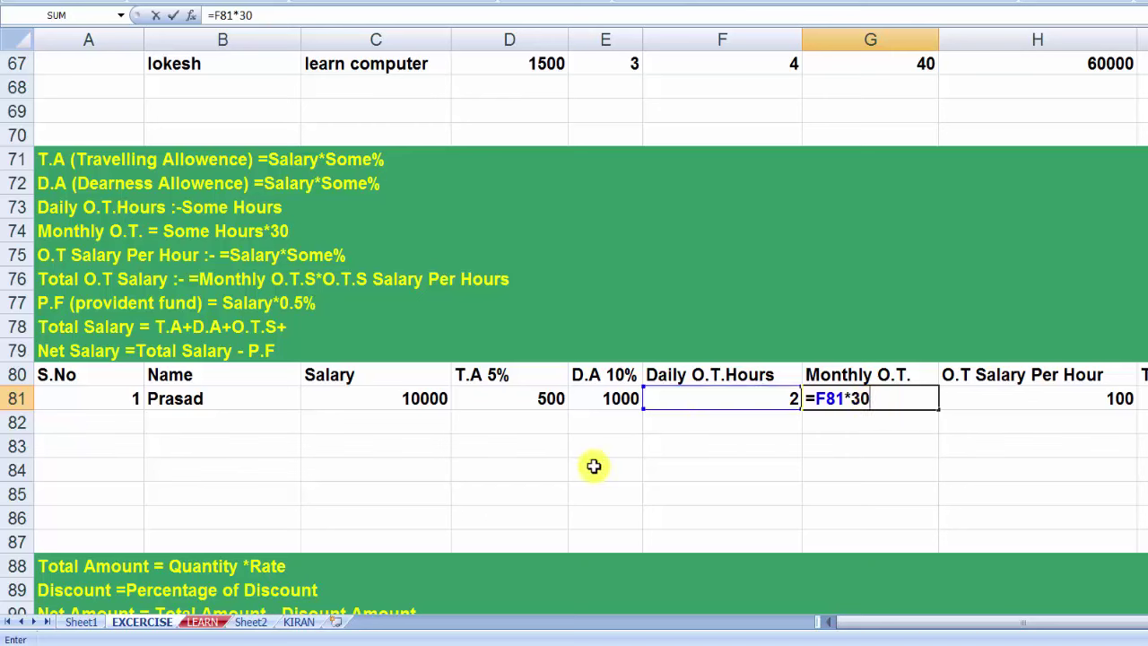
- Commit Monthly O.T. as =F81*30 (60), review the row's formulas, and clear Total O.T Salary in I81
key("ctrl+Return")
left_click(870, 404)
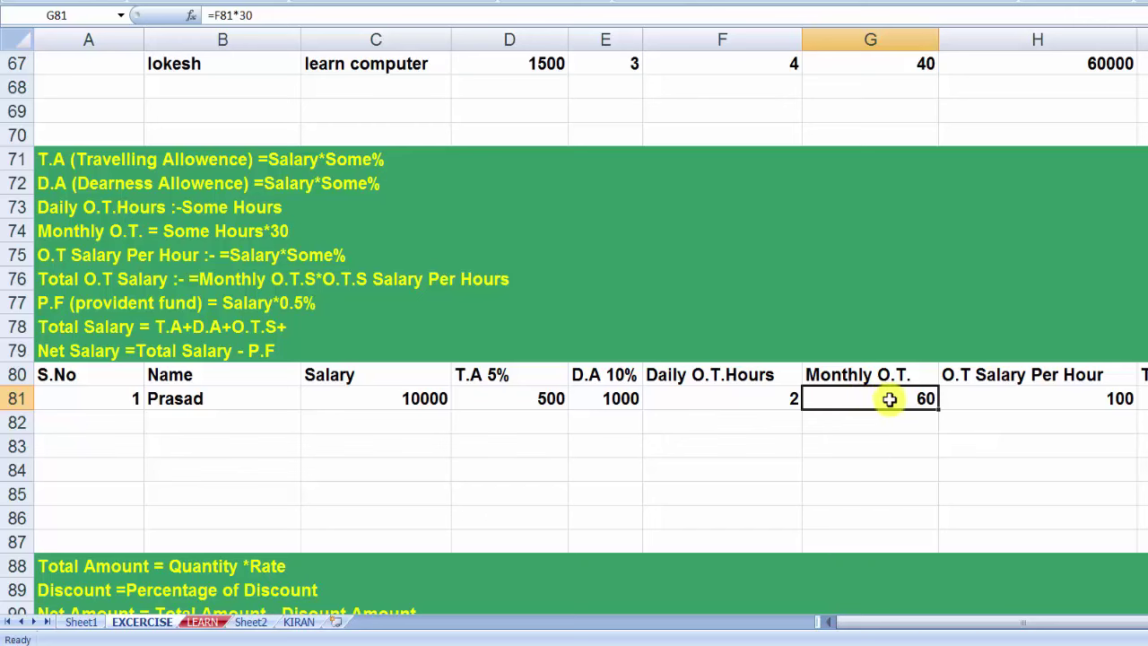
left_click(975, 398)
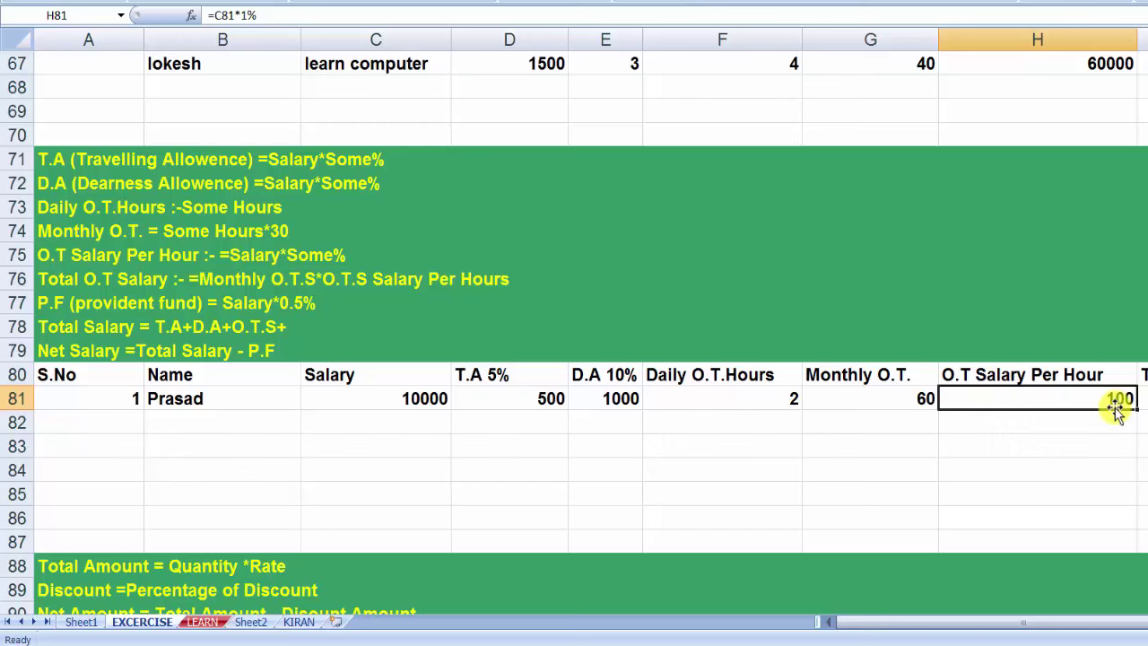
left_click(908, 400)
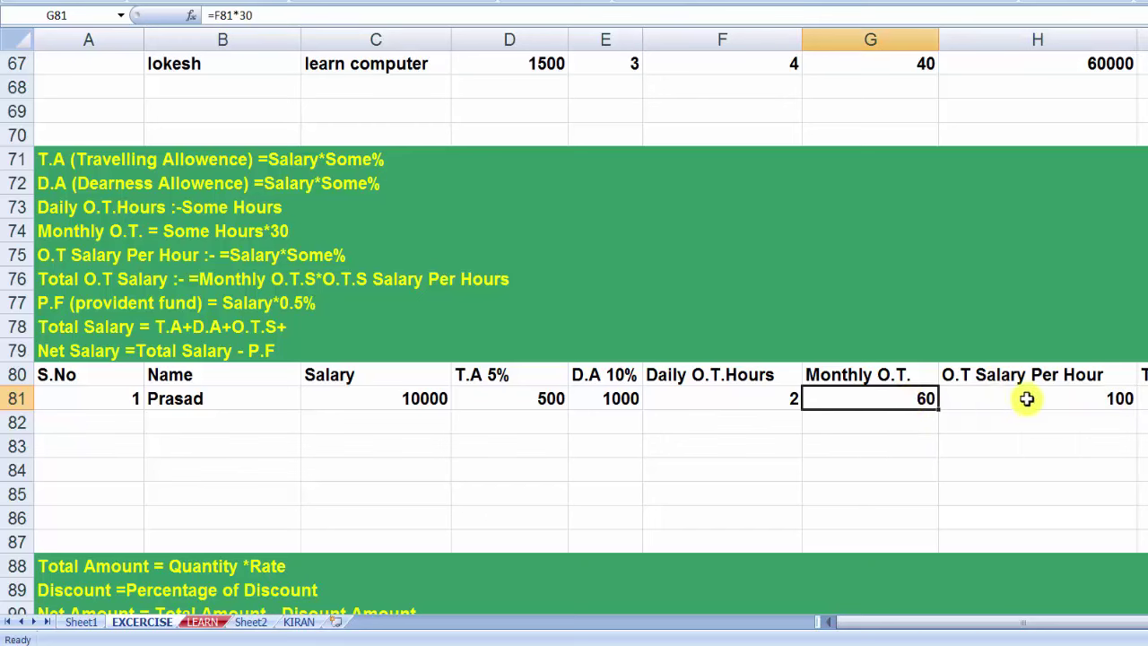
left_click(1113, 400)
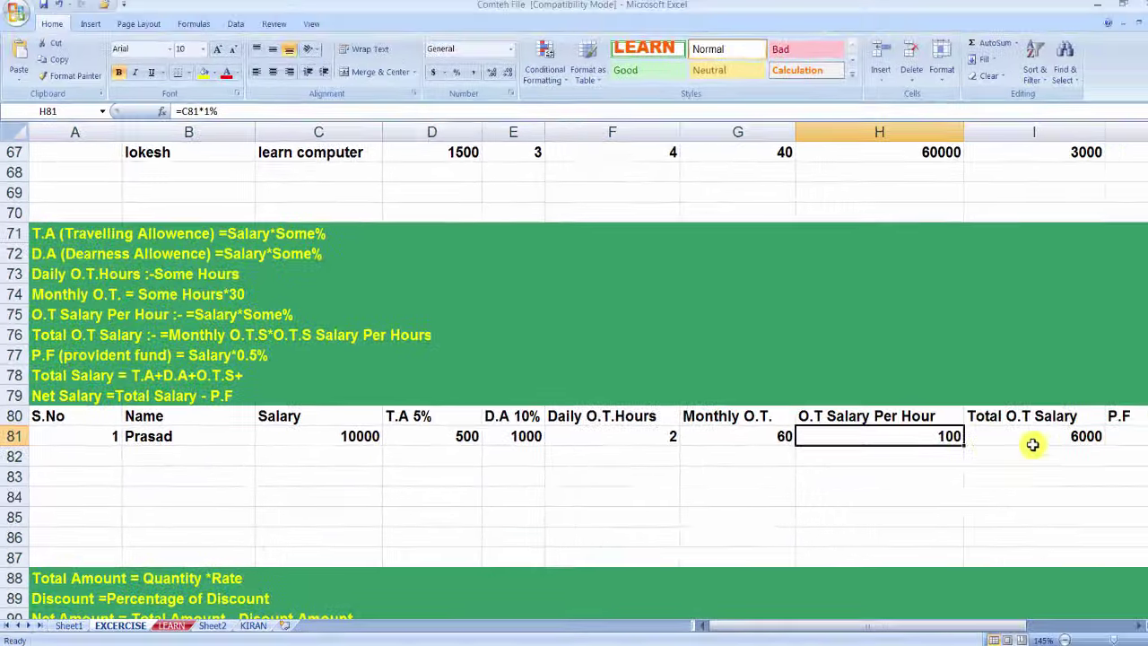
left_click(1031, 439)
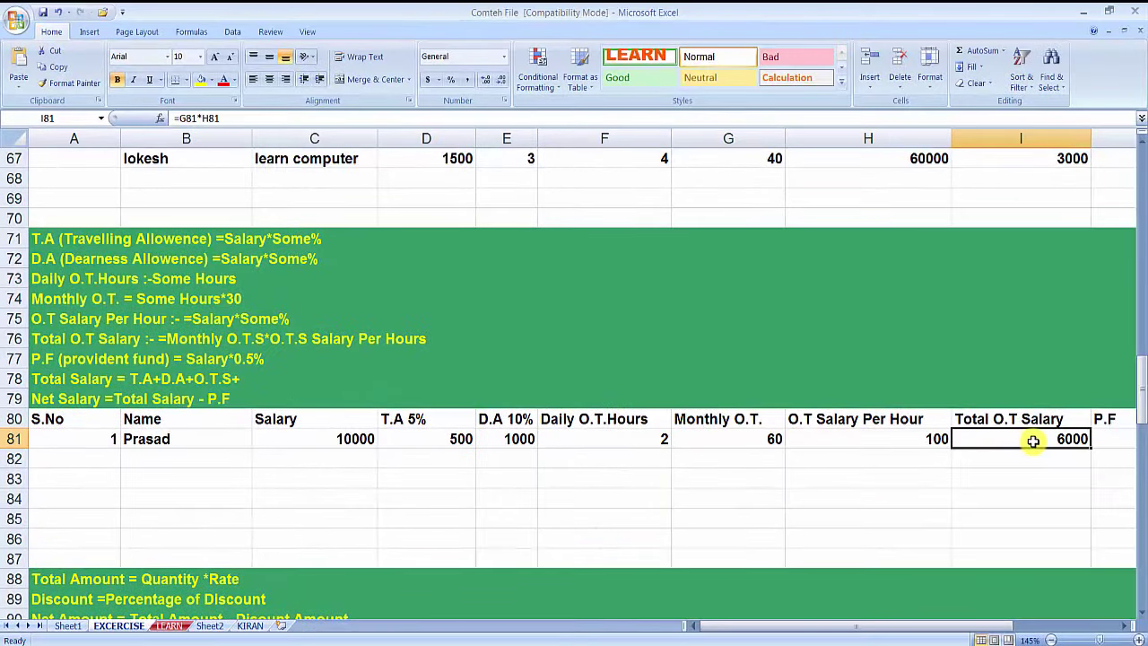
key("Delete")
- Enter =G81*H81 in Total O.T Salary, giving 6000
type("=")
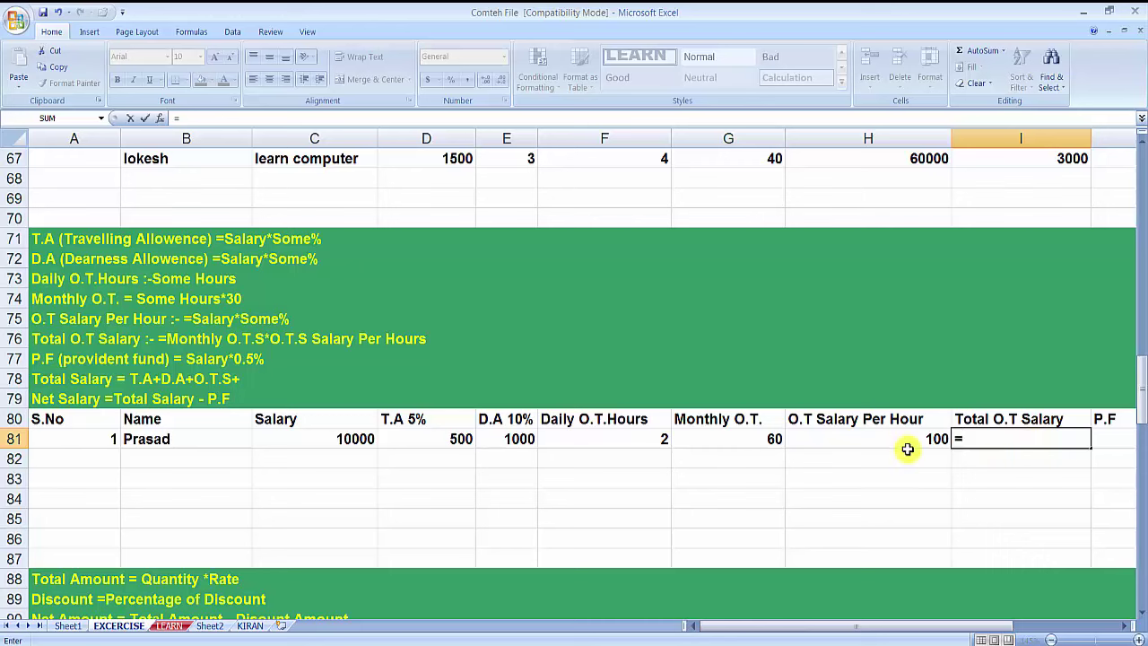
left_click(750, 439)
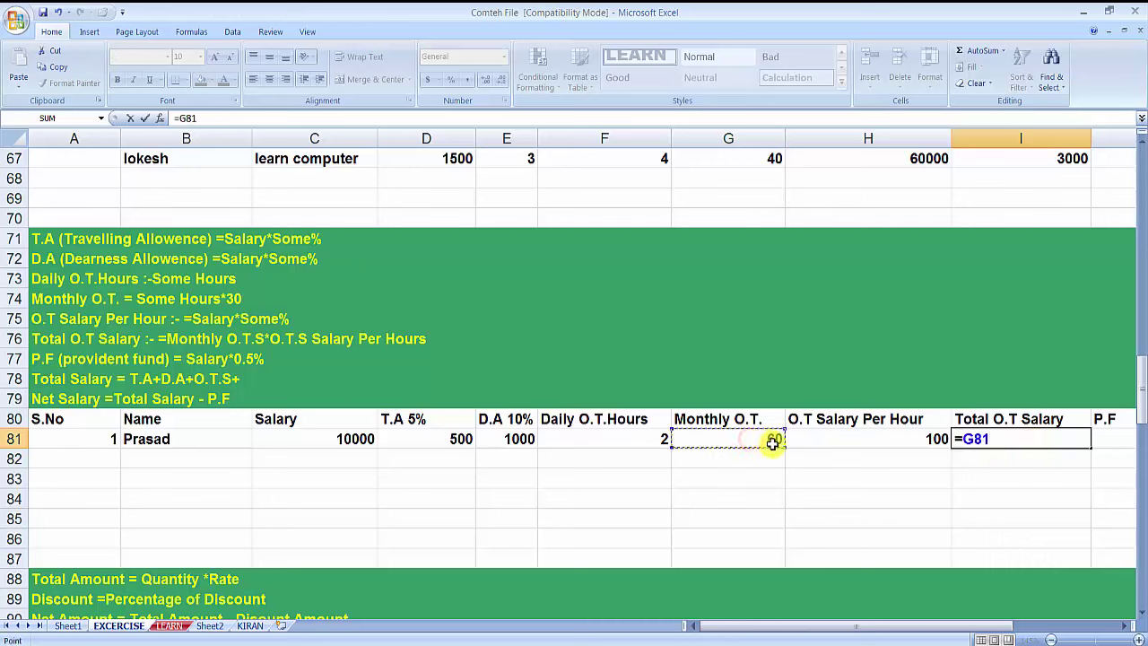
type("*")
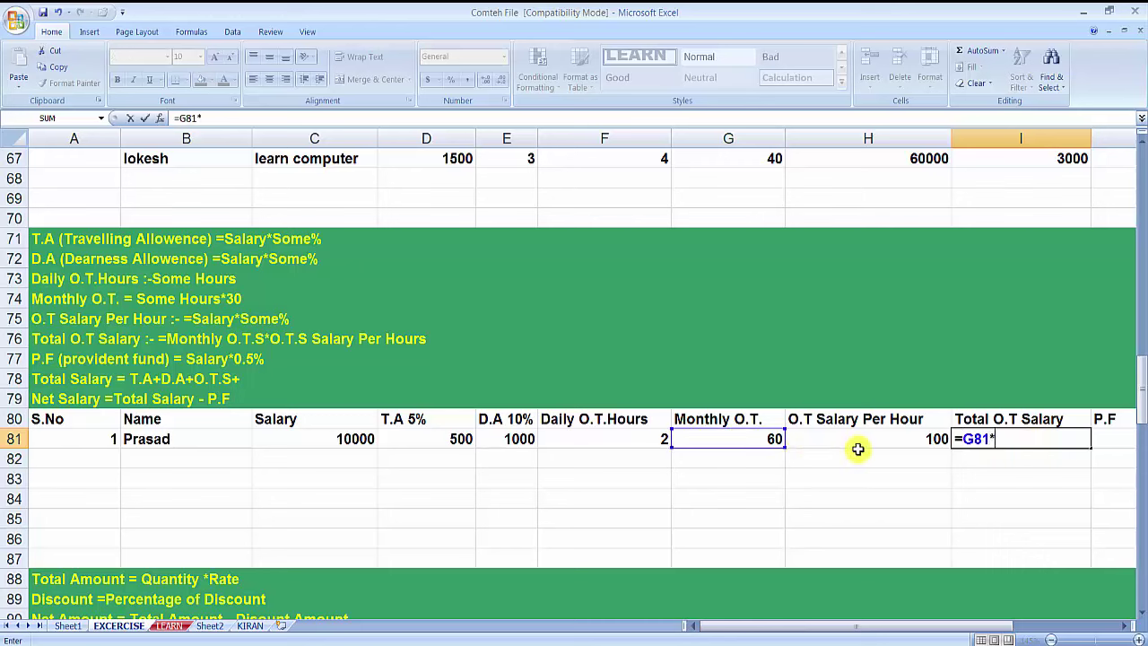
left_click(861, 438)
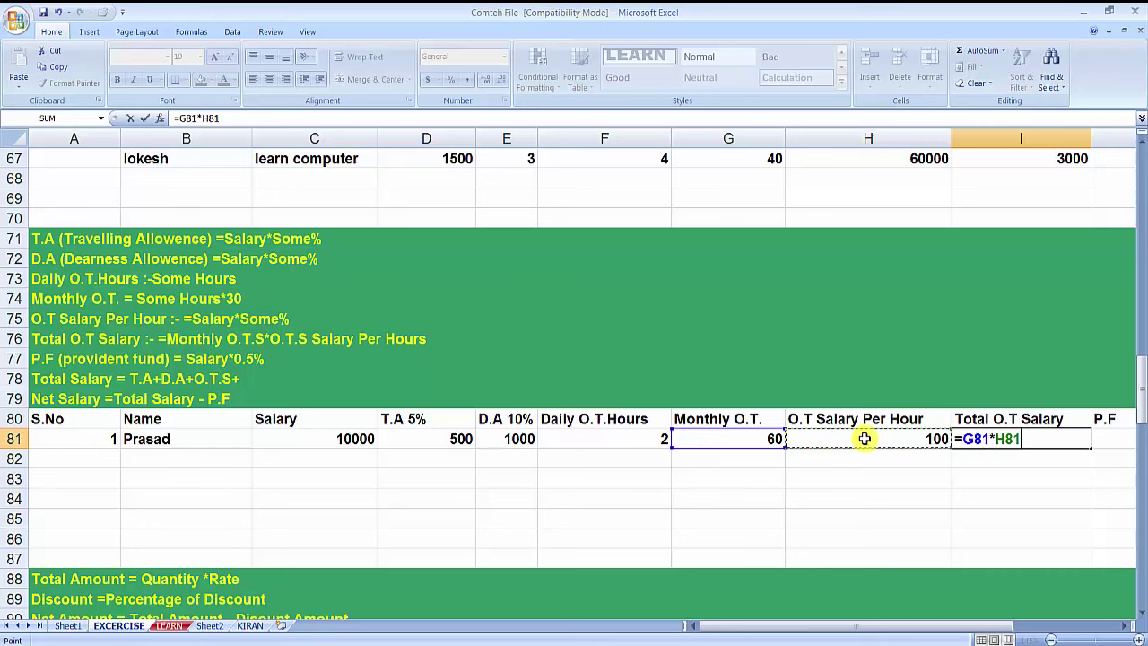
key("Return")
- Review the row 77 P.F note and row 81 values, then start a new formula in P.F (J81)
left_click(1059, 440)
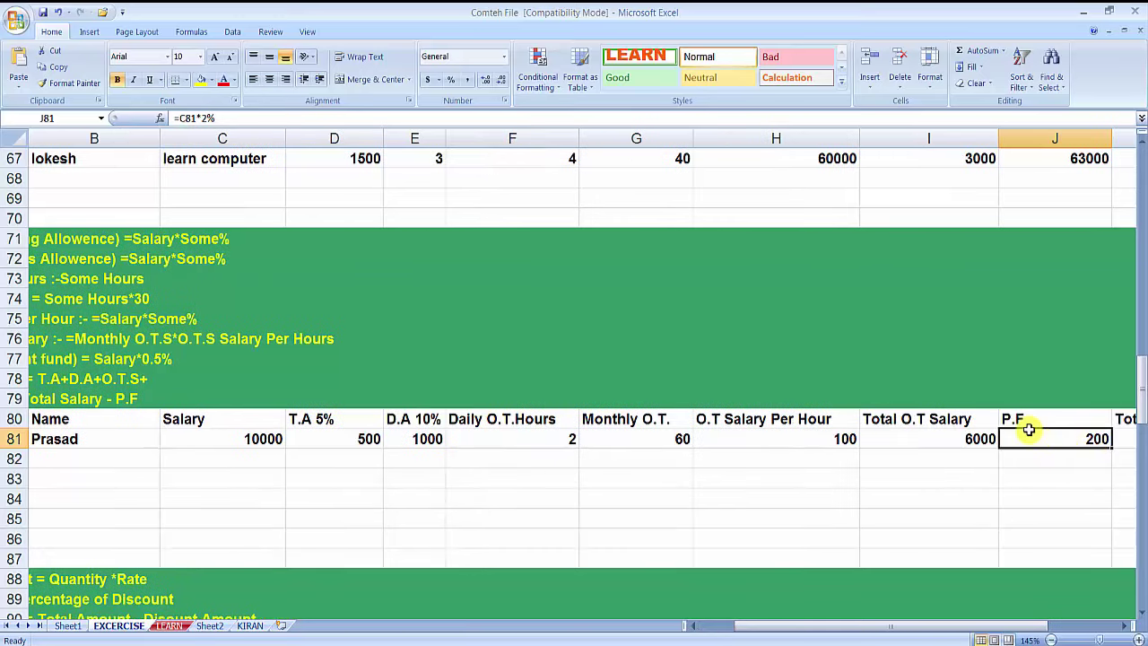
key("Left")
left_click(120, 358)
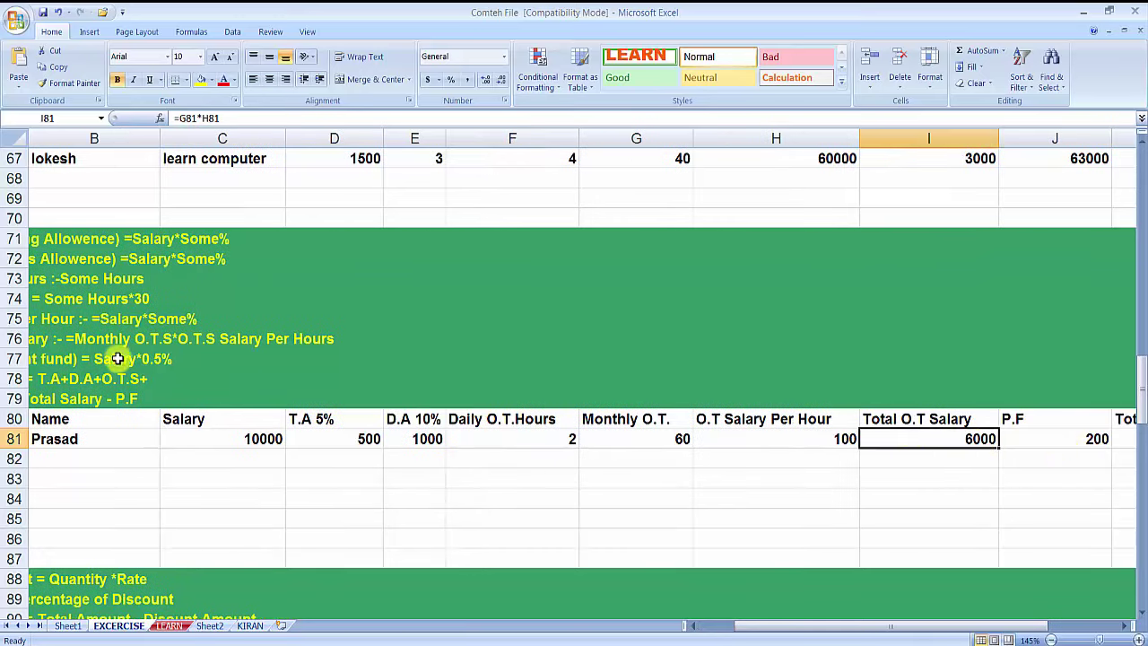
key("Right")
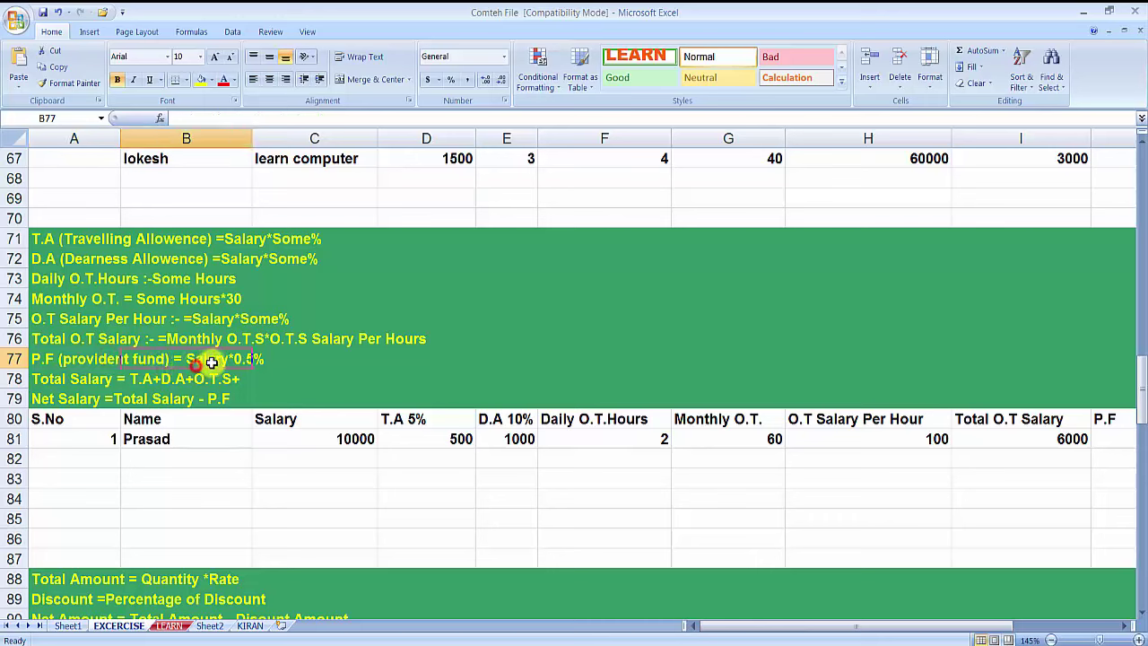
key("Right")
key("Right")
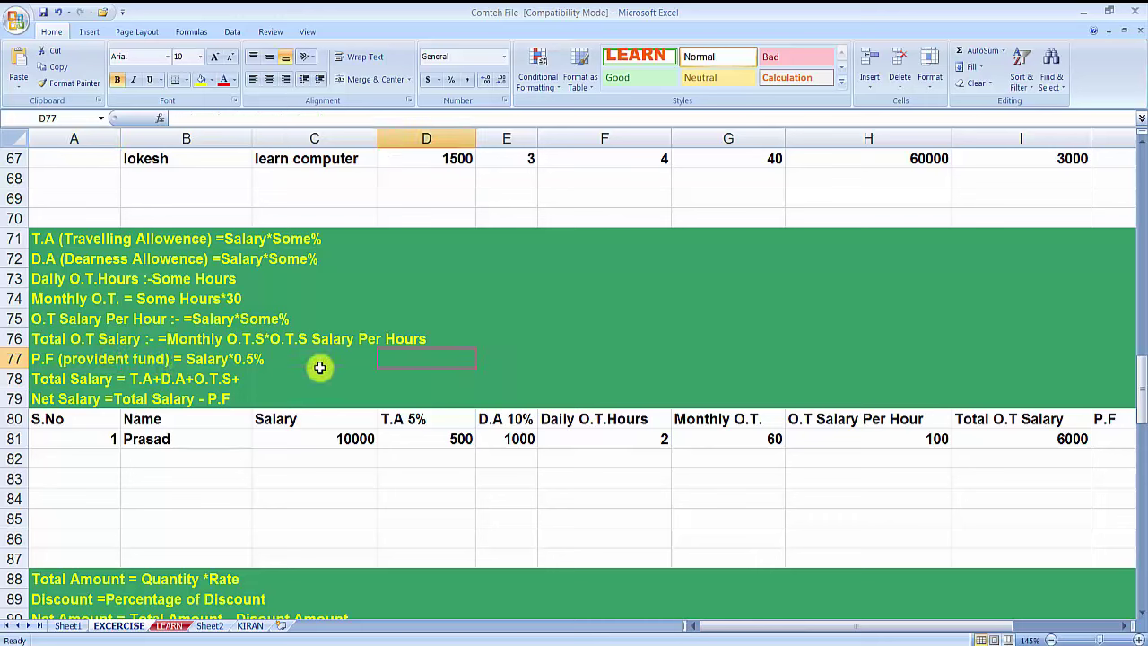
left_click(346, 436)
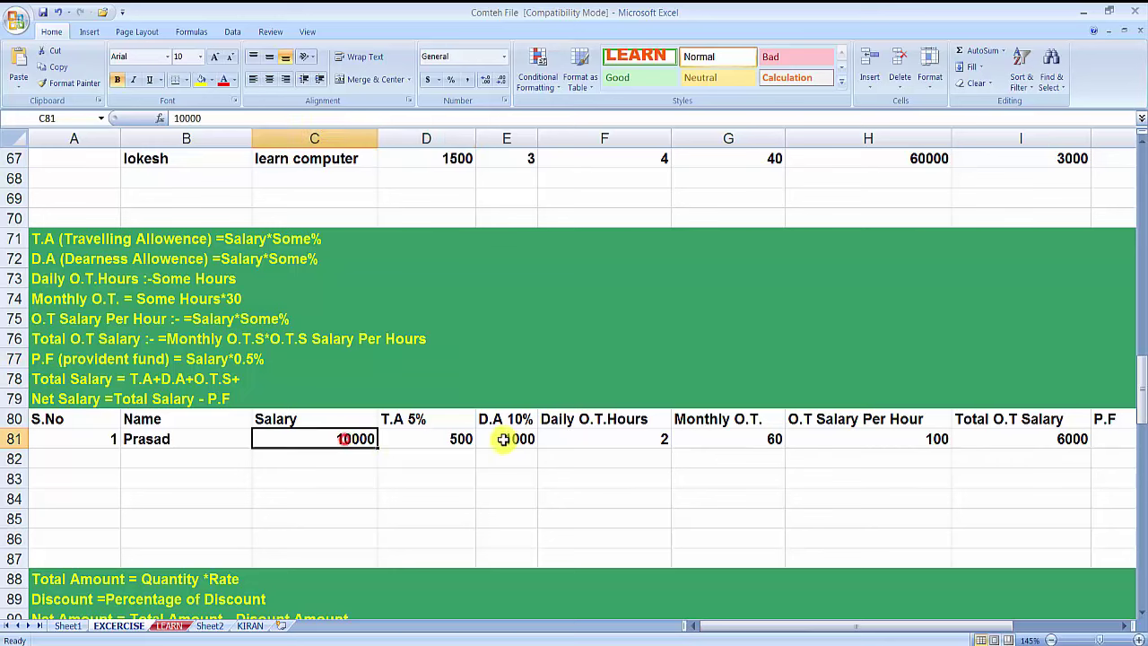
left_click(512, 437)
left_click(718, 440)
key("Right")
key("Right")
key("Right")
key("Right")
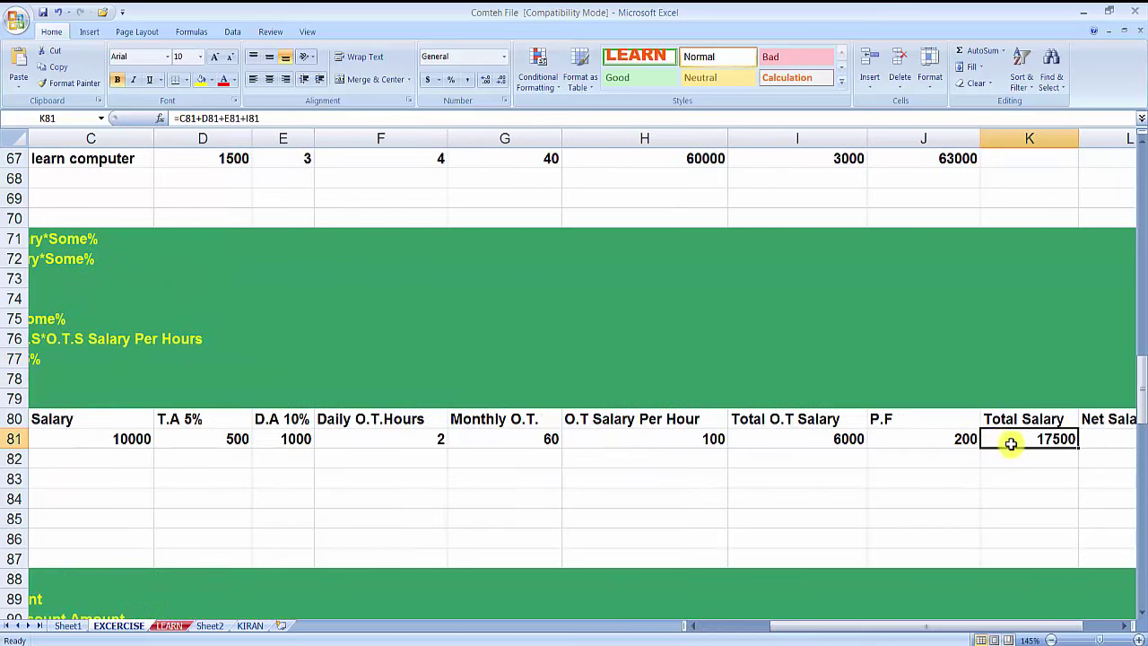
left_click(948, 439)
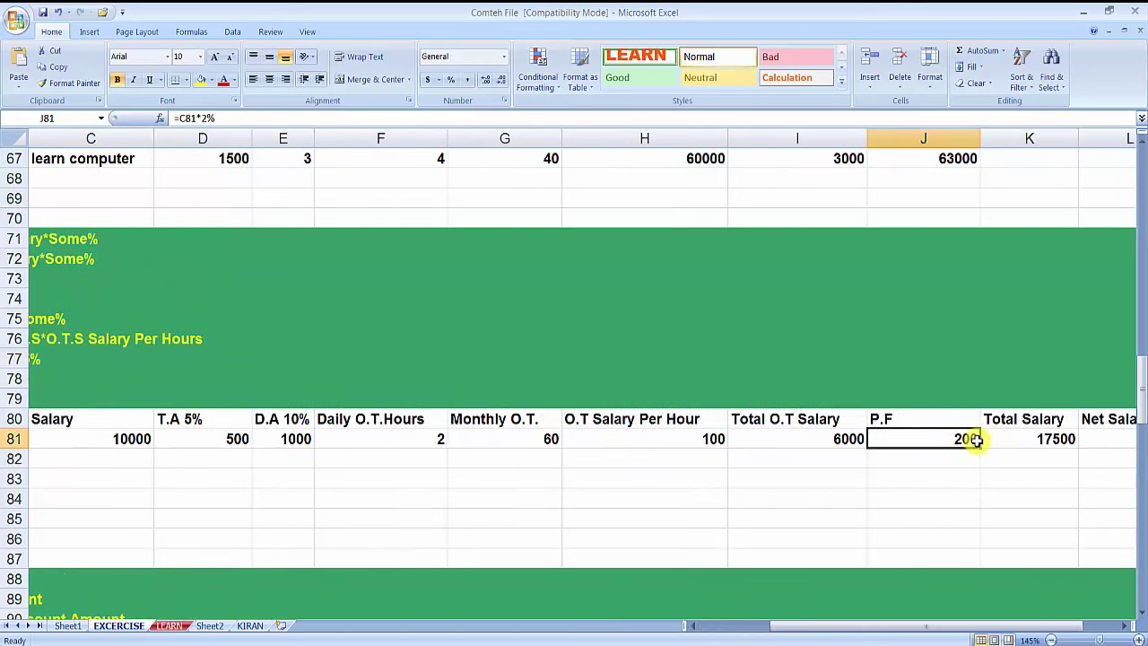
type("=")
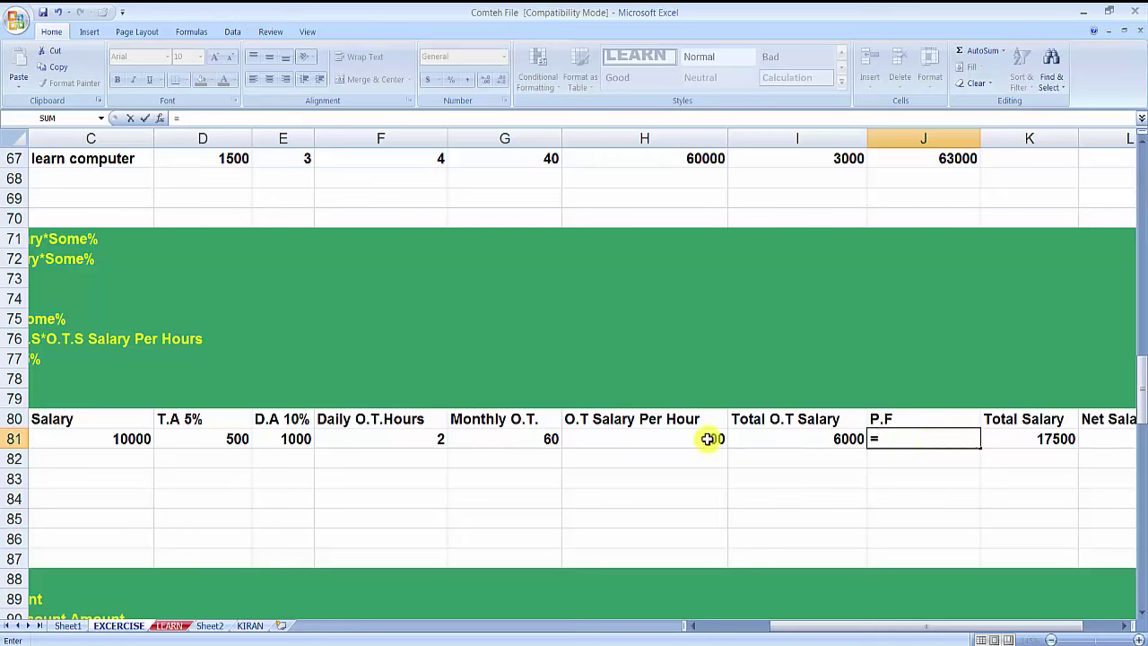
- Finish P.F as Salary times 2.5% (=C81*2.5%), showing 250
left_click(113, 439)
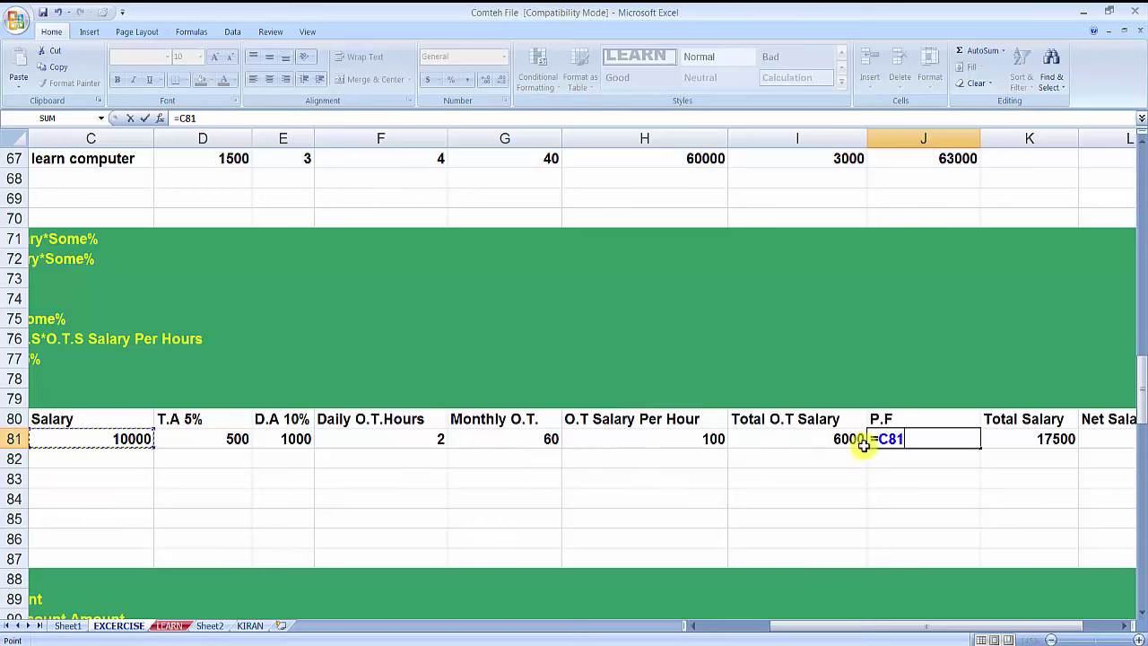
type("*")
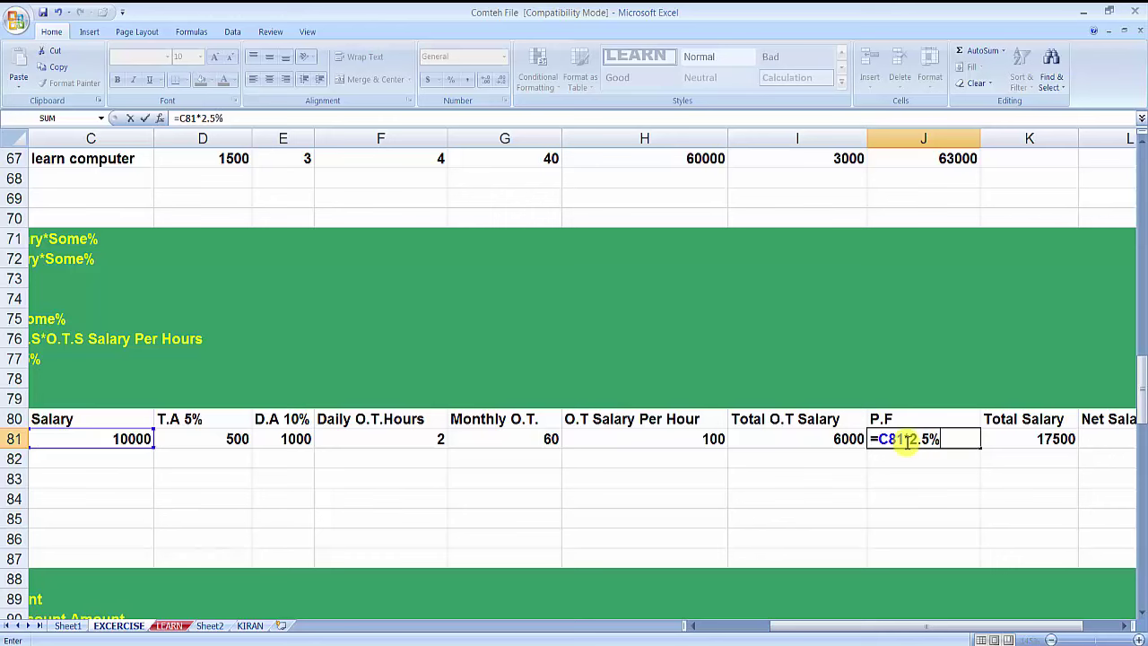
key("Return")
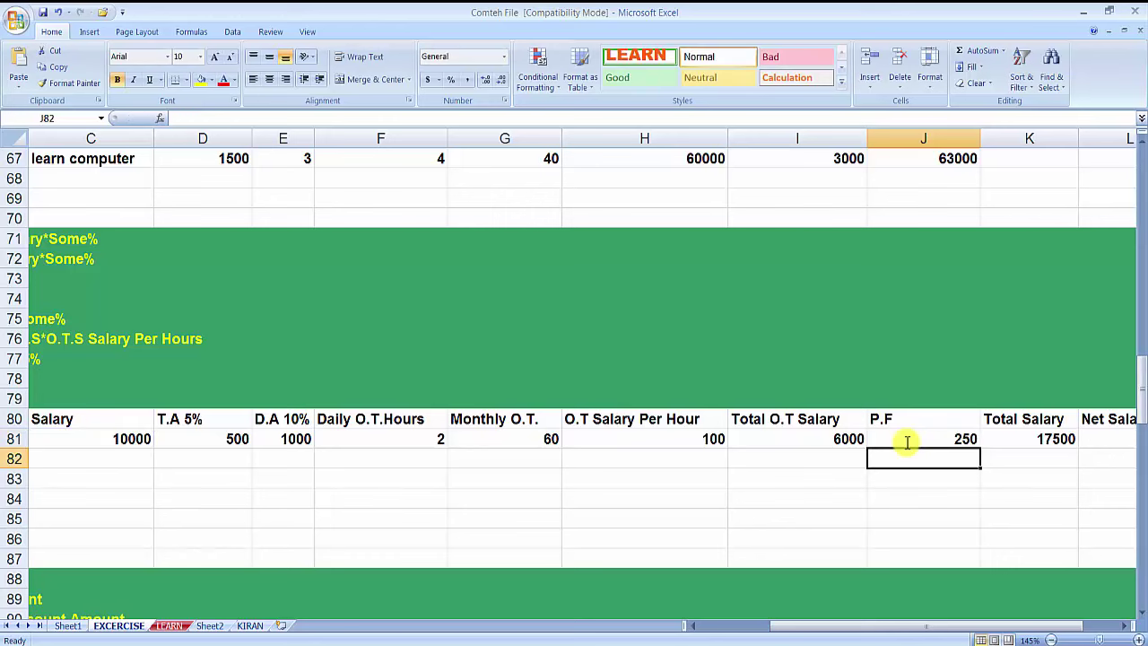
left_click(906, 438)
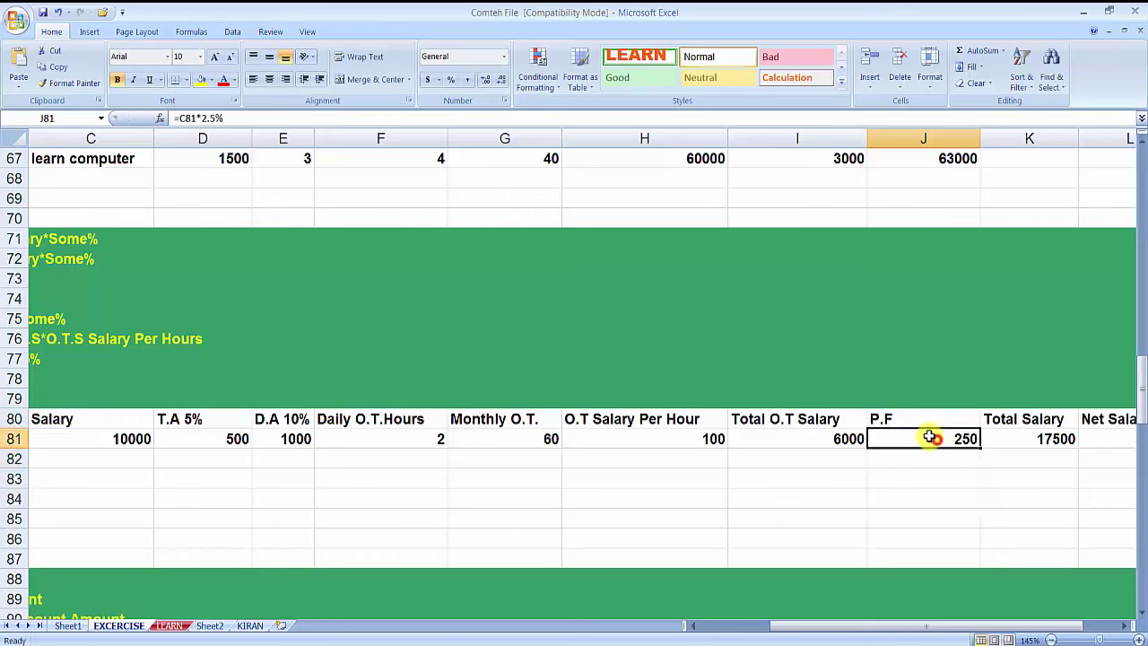
- Review the Salary, T.A, D.A and Total O.T Salary values feeding Total Salary (17500)
left_click(1021, 439)
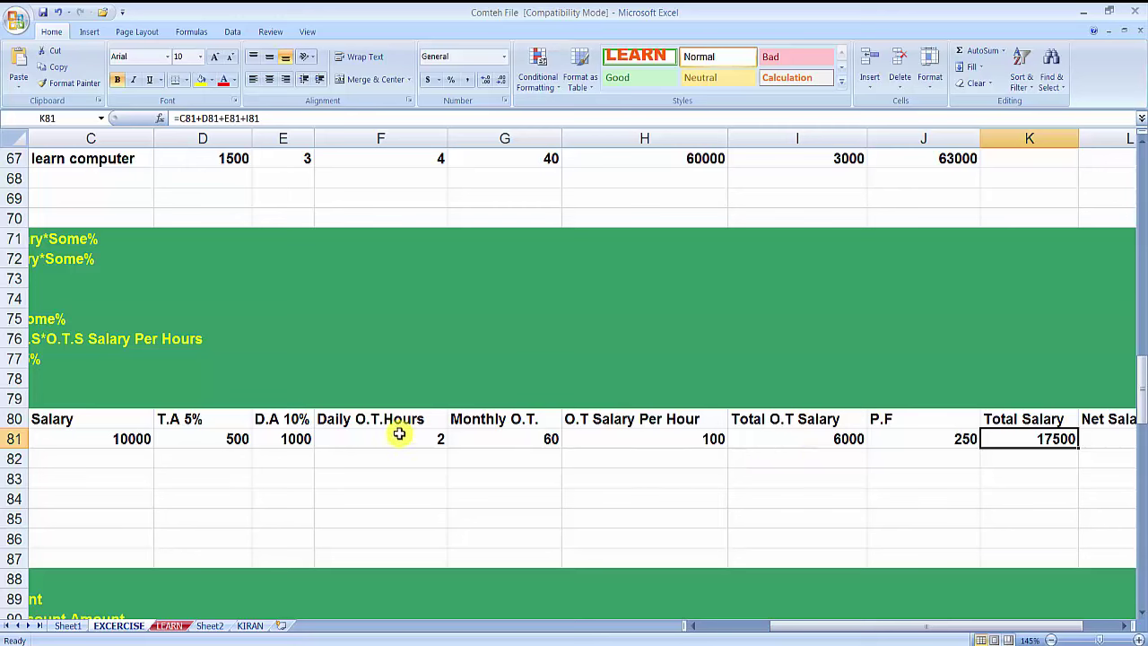
left_click(120, 441)
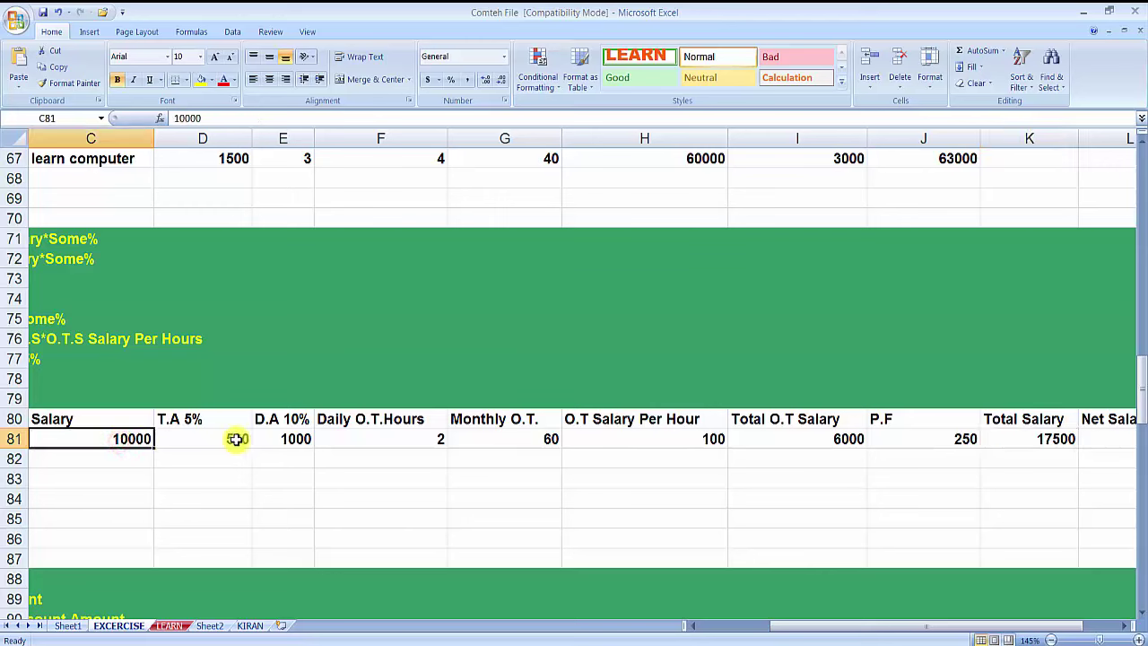
left_click(241, 443)
left_click_drag(295, 439, 372, 440)
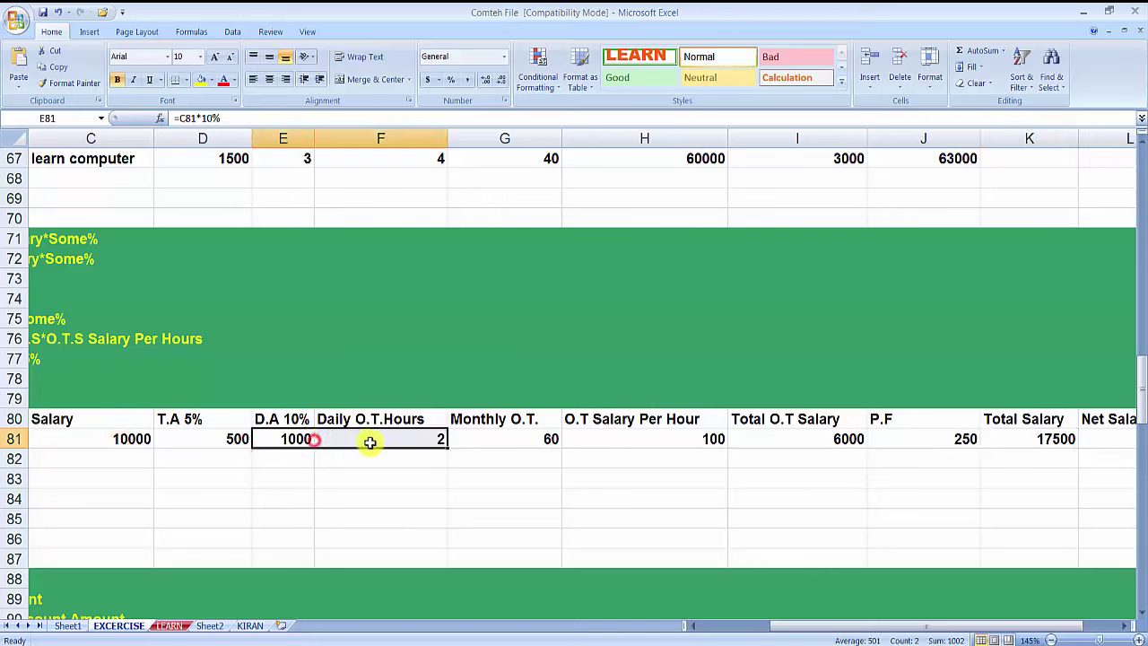
left_click(396, 460)
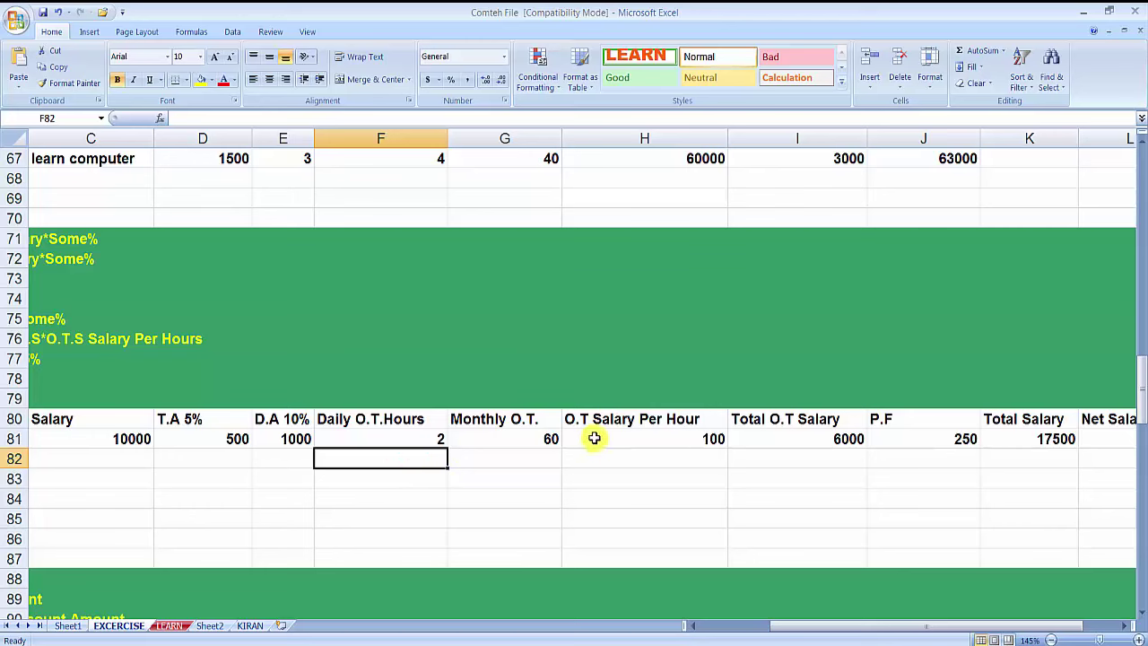
left_click(807, 443)
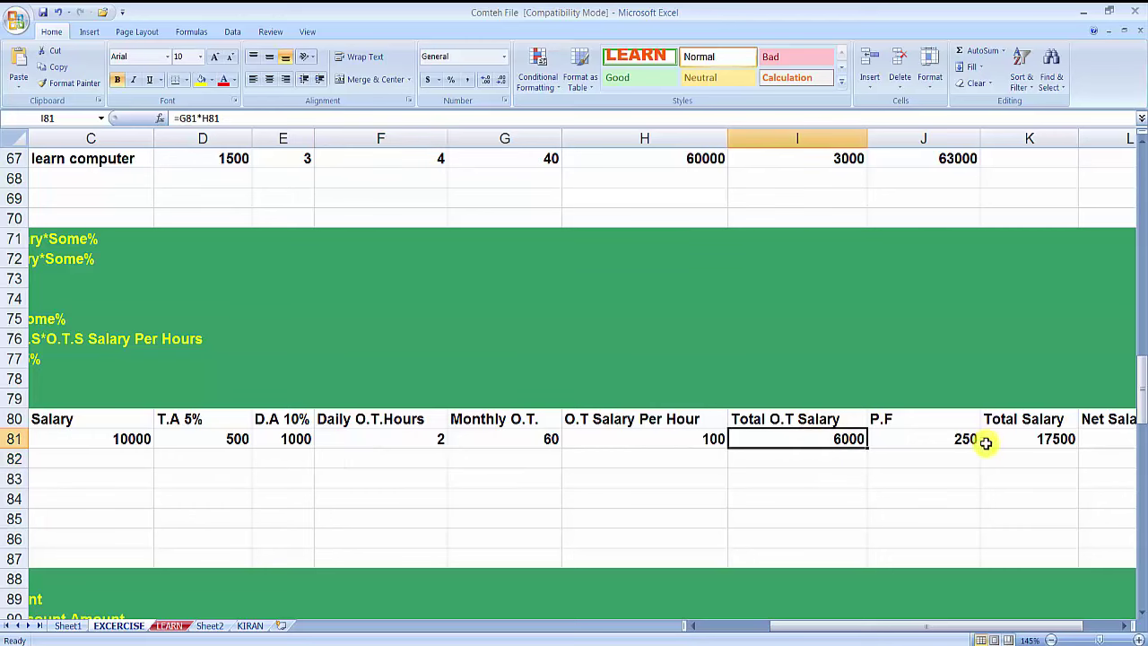
left_click(1052, 440)
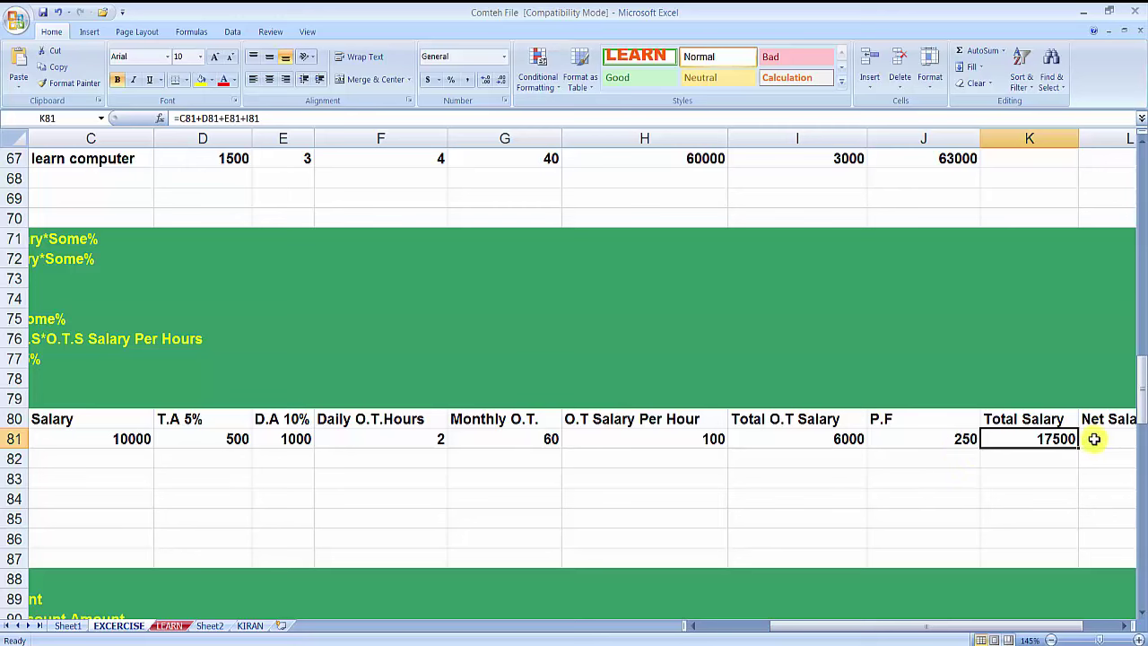
- Replace Total Salary in K81 with =C81+D81+E81+I81
key("Delete")
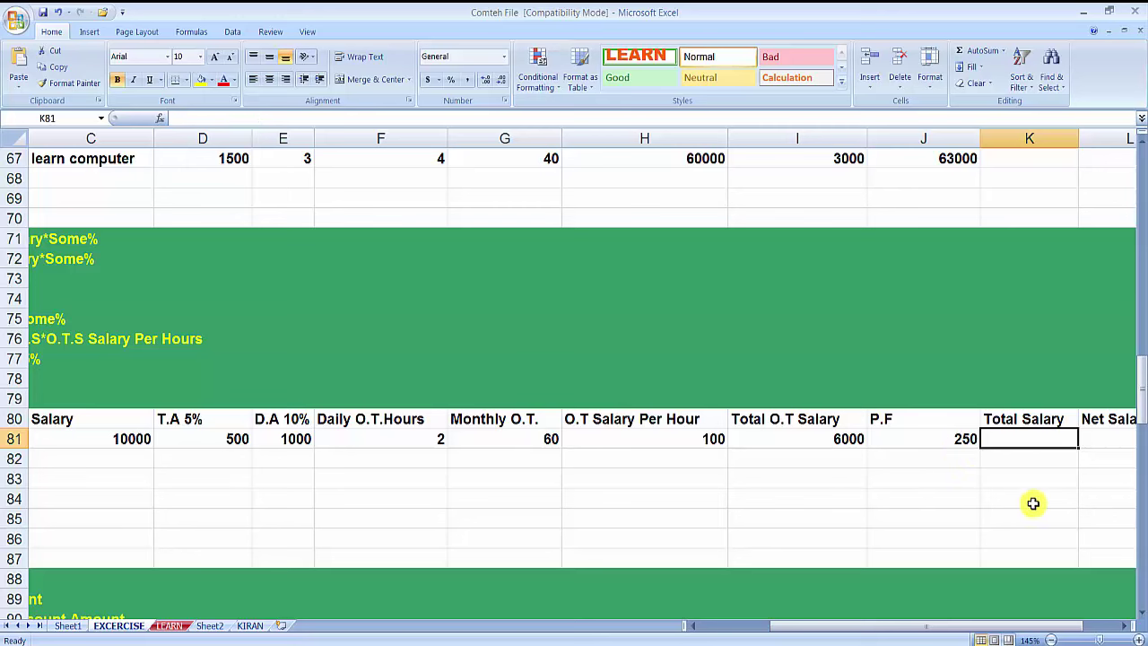
type("=")
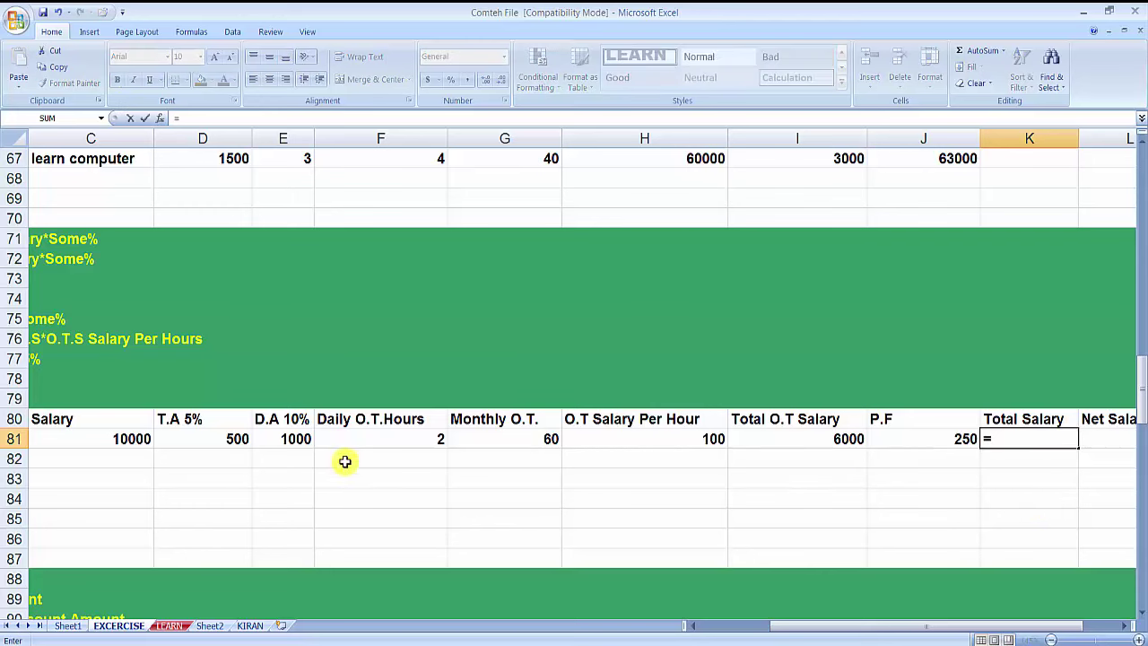
left_click(133, 440)
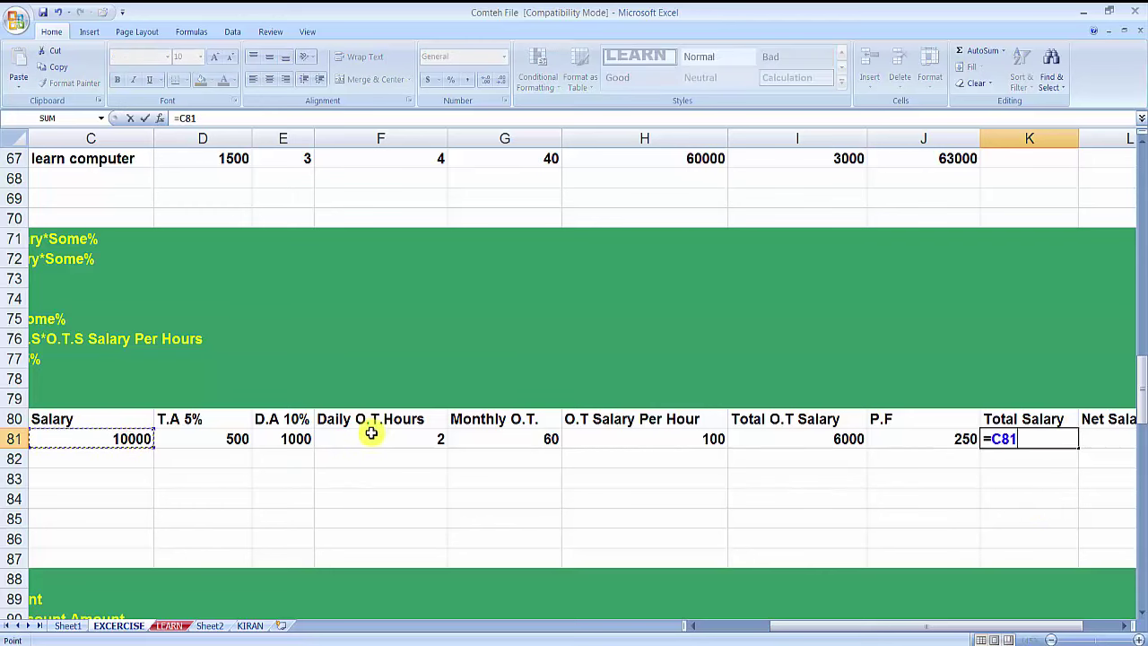
type("+")
left_click(224, 439)
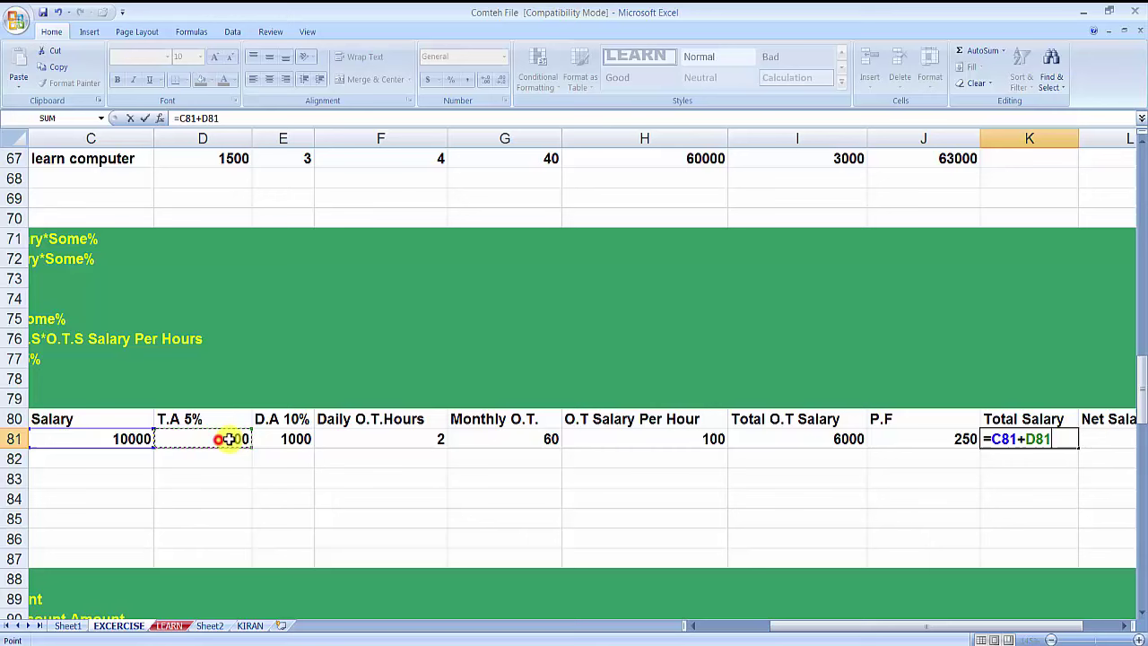
type("+")
left_click(282, 439)
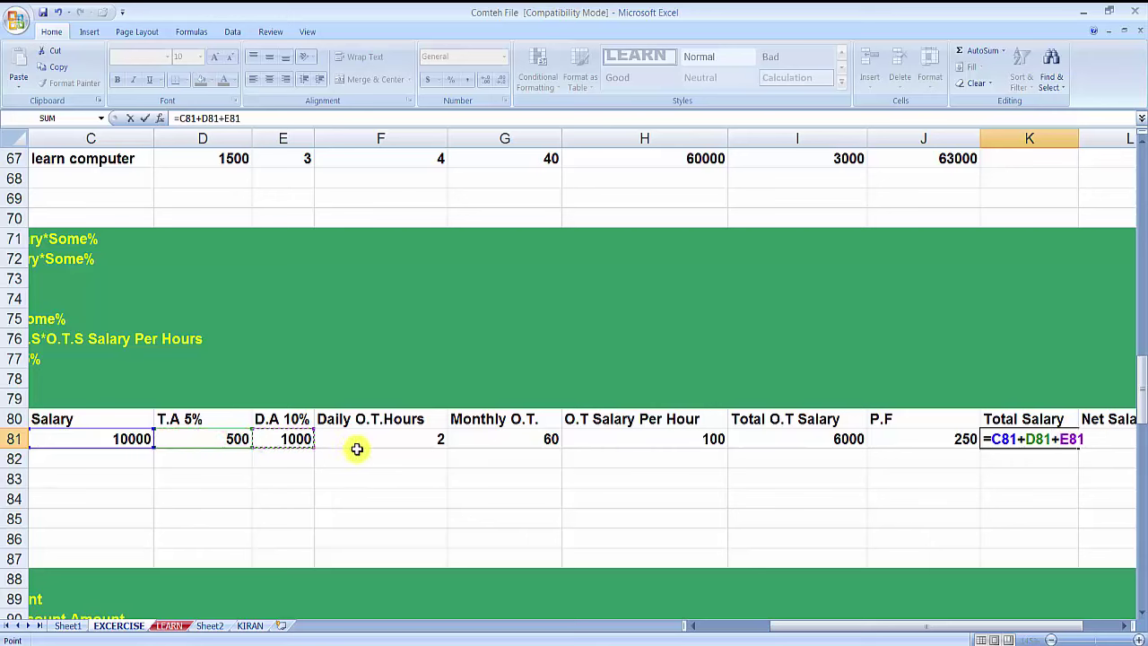
type("+")
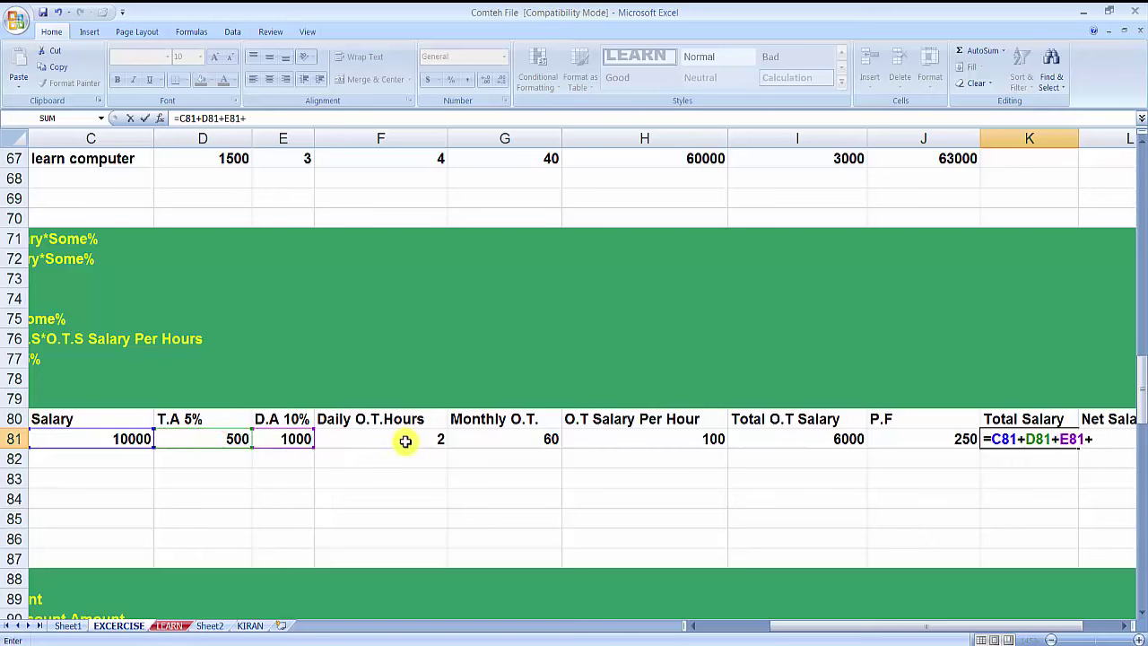
left_click(810, 439)
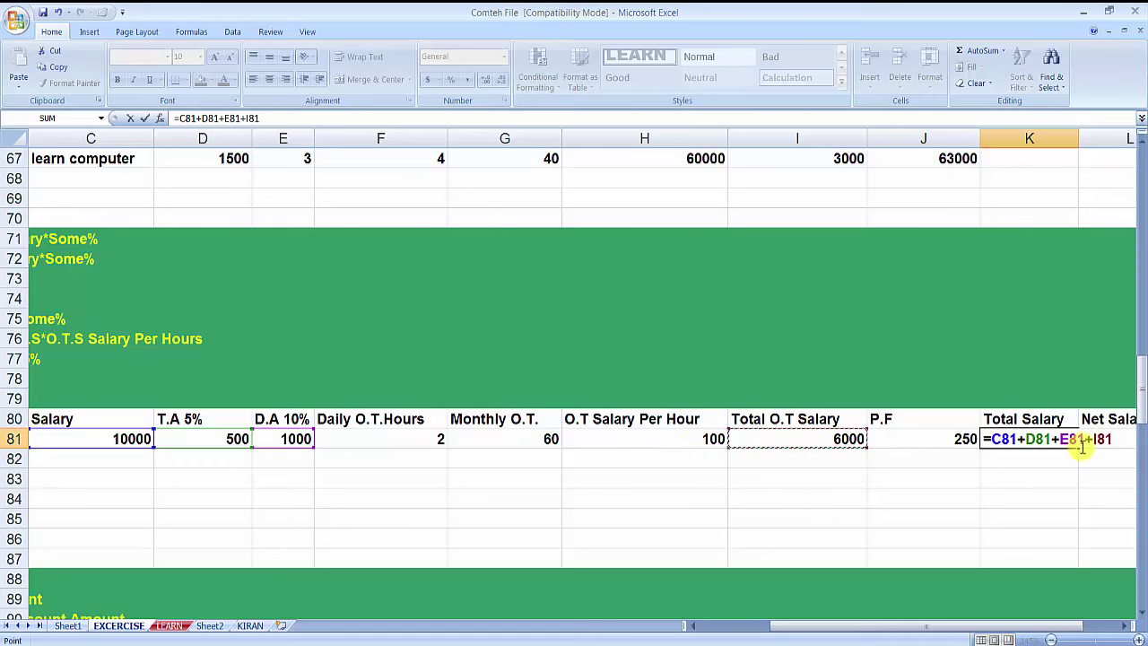
left_click_drag(957, 625, 992, 635)
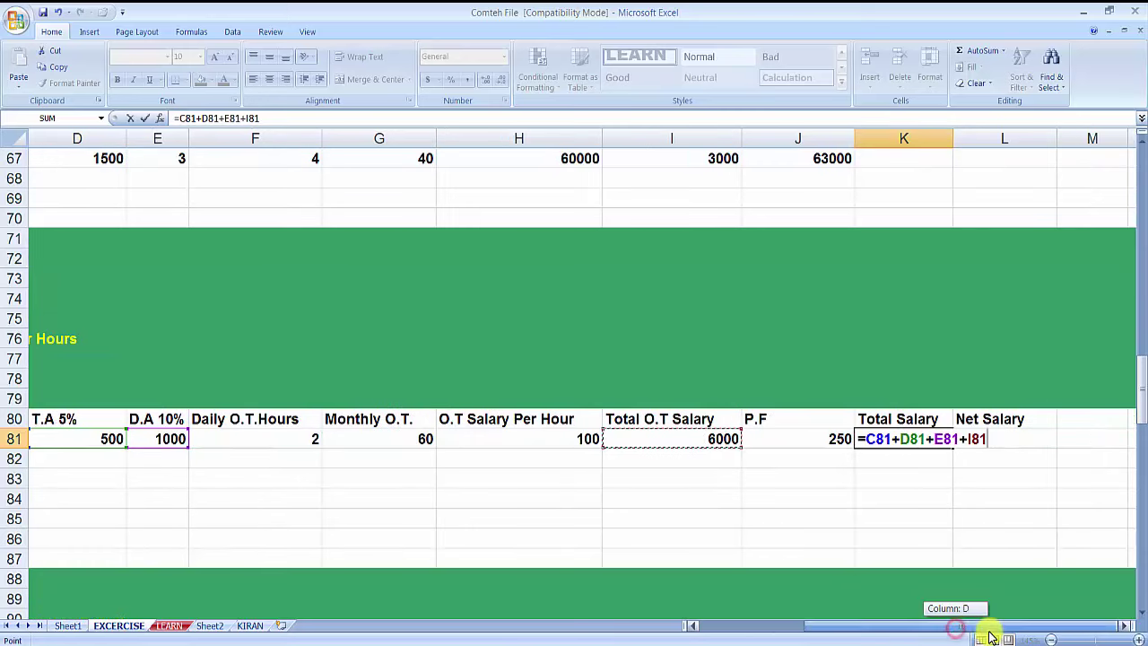
key("Return")
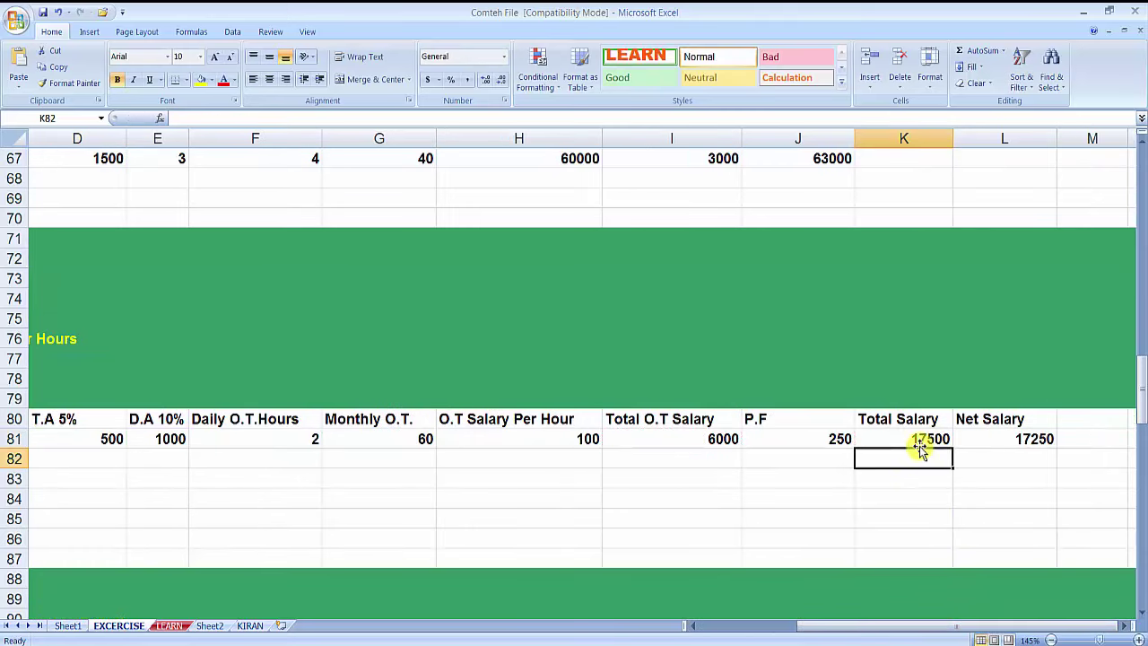
- Check the 17500 Total Salary result and clear the Net Salary cell L81
left_click(919, 440)
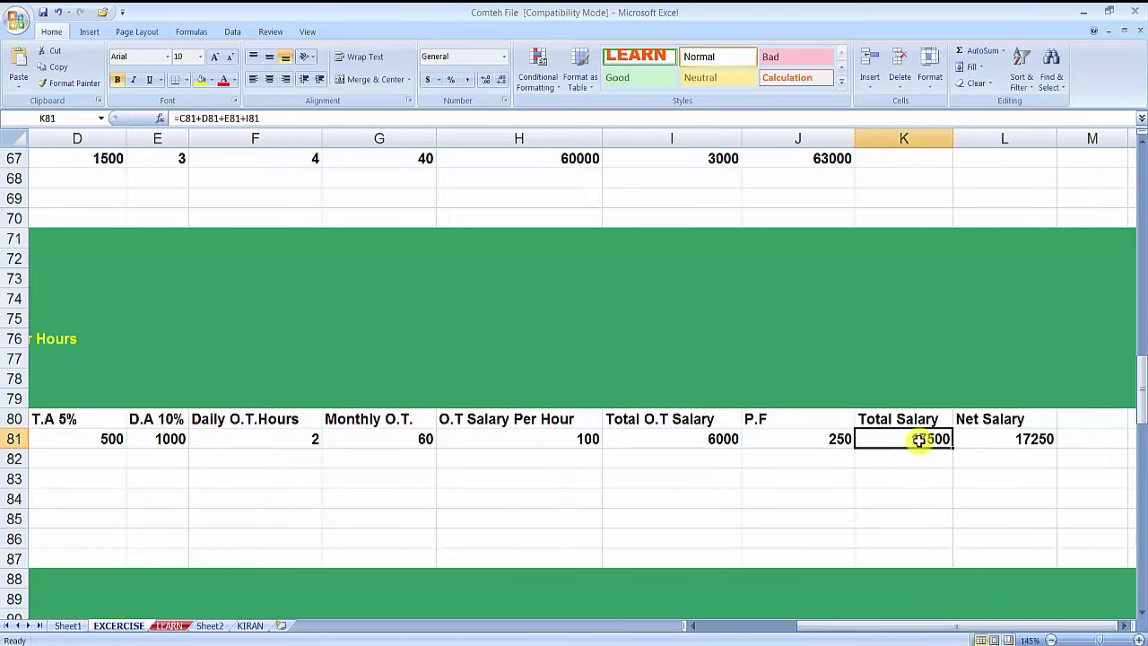
left_click(1009, 440)
key("Delete")
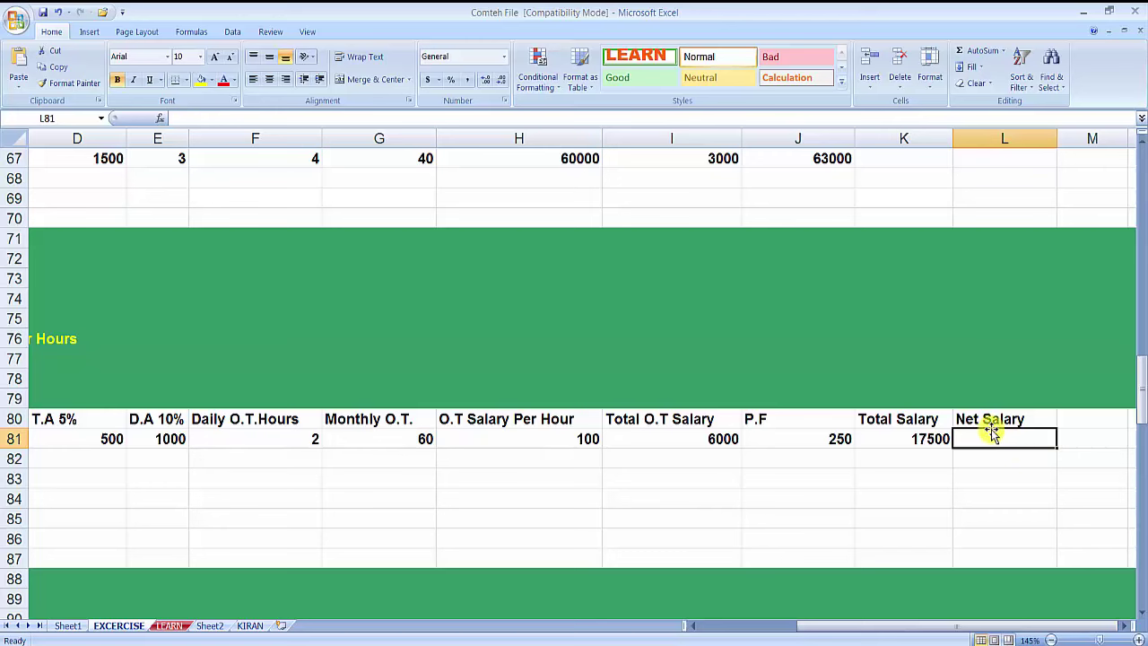
- Enter =K81-J81 in Net Salary, giving 17250, and recheck the formulas
type("=")
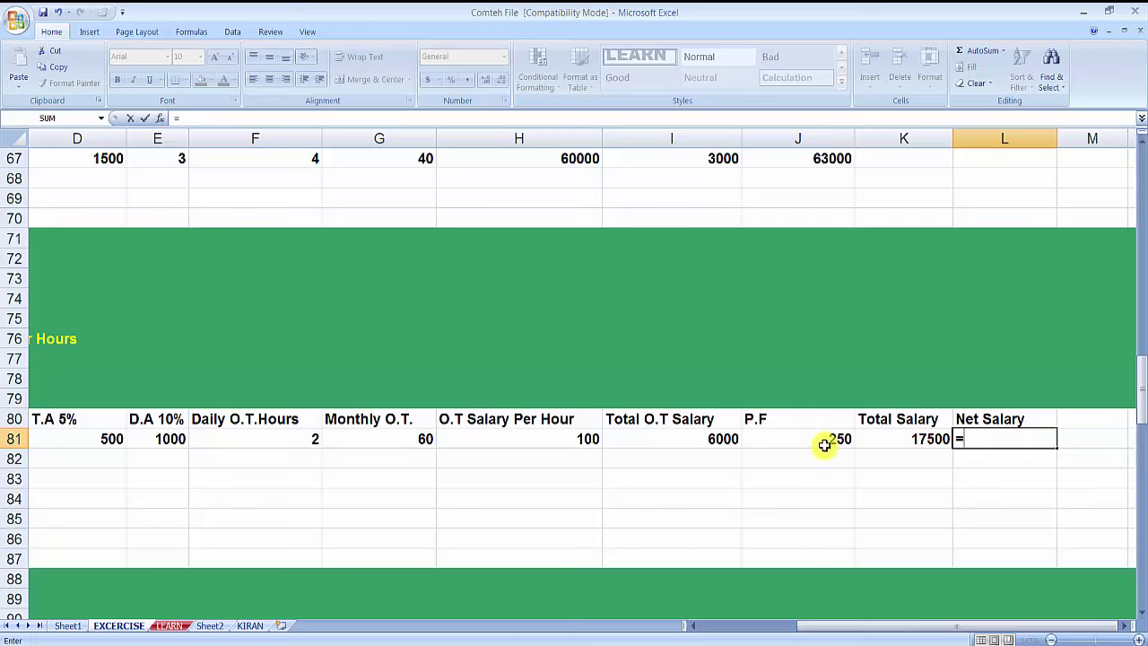
left_click(892, 441)
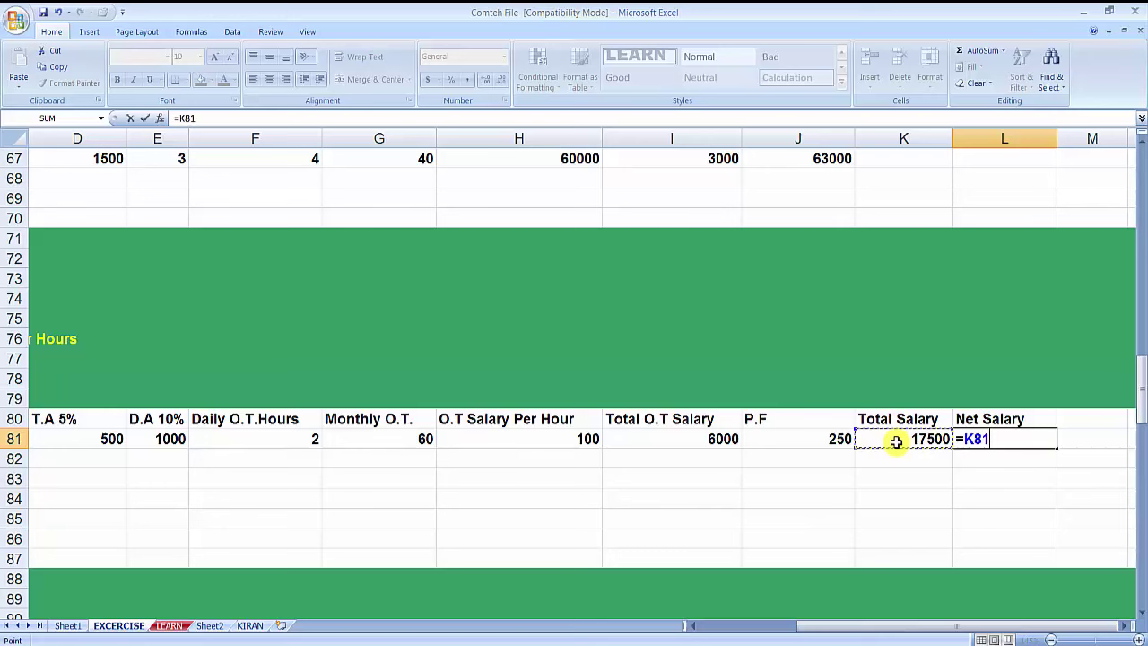
type("-")
left_click(819, 438)
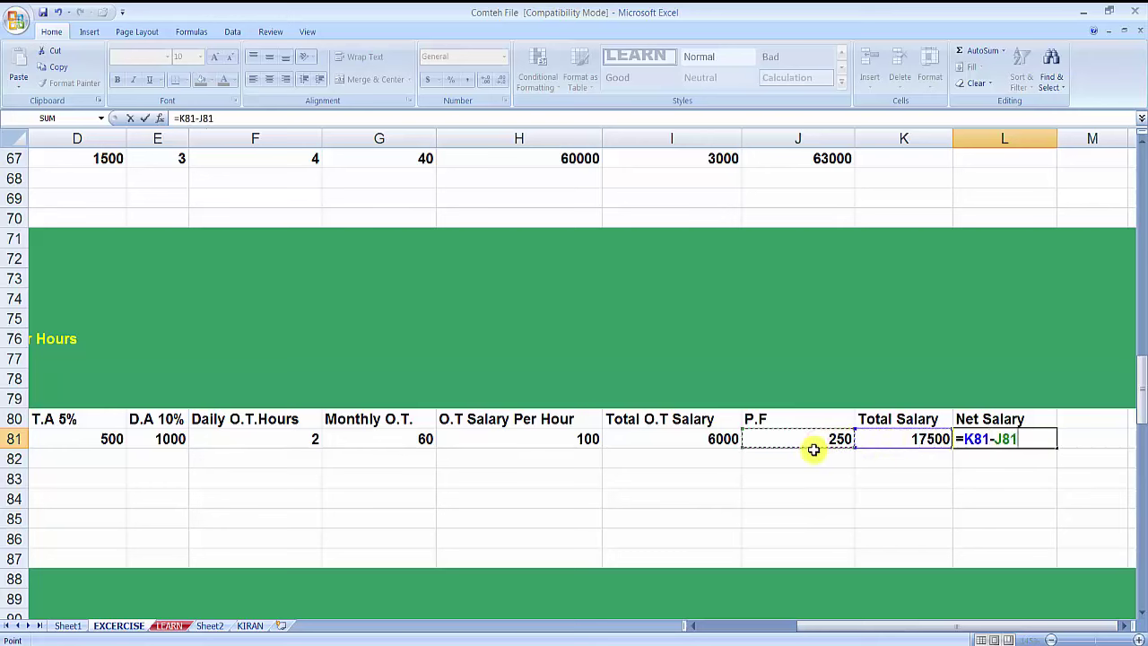
key("Return")
left_click(987, 439)
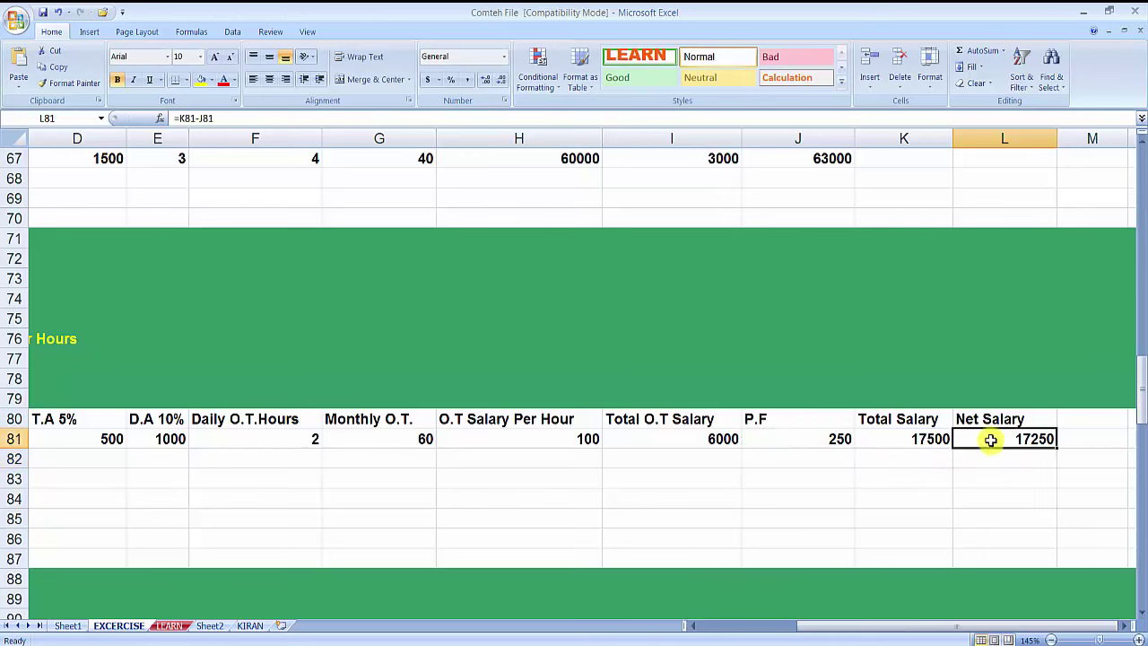
left_click(916, 445)
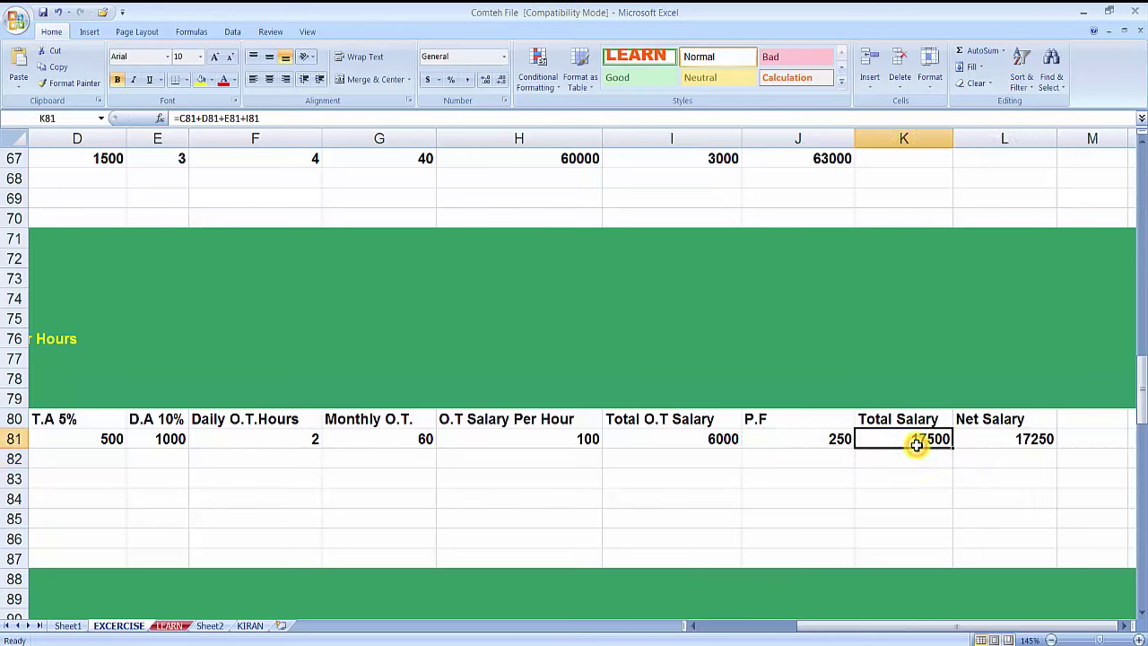
left_click(1009, 441)
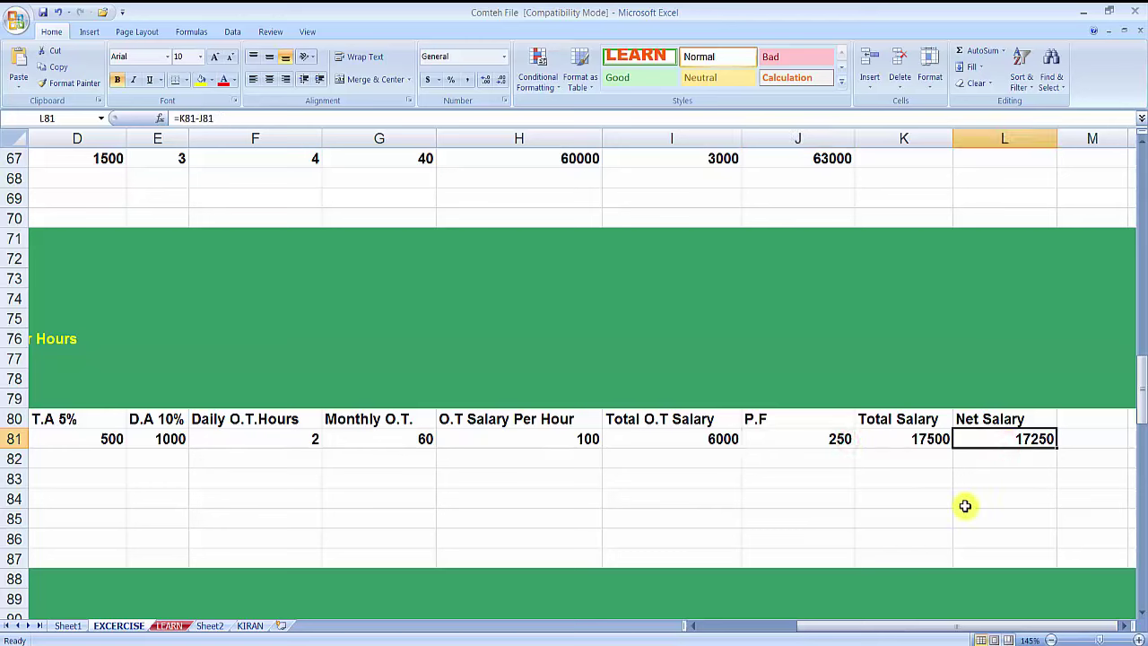
- Return to the start of the row and select the empty cells A82 and B82
key("Home")
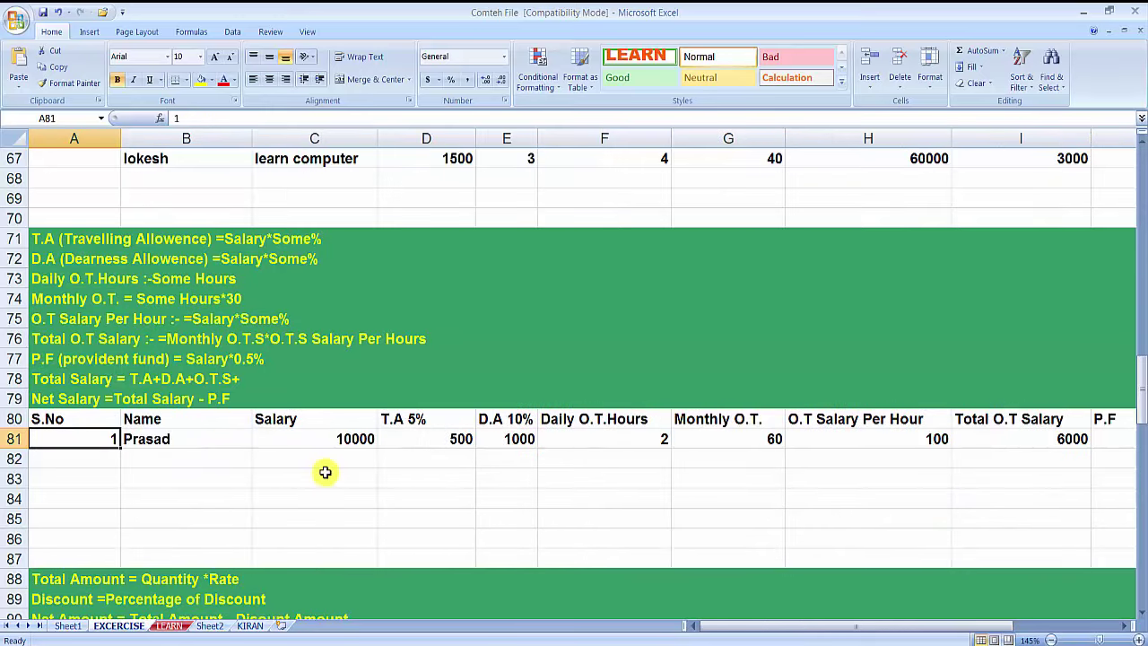
left_click(115, 458)
left_click(172, 457)
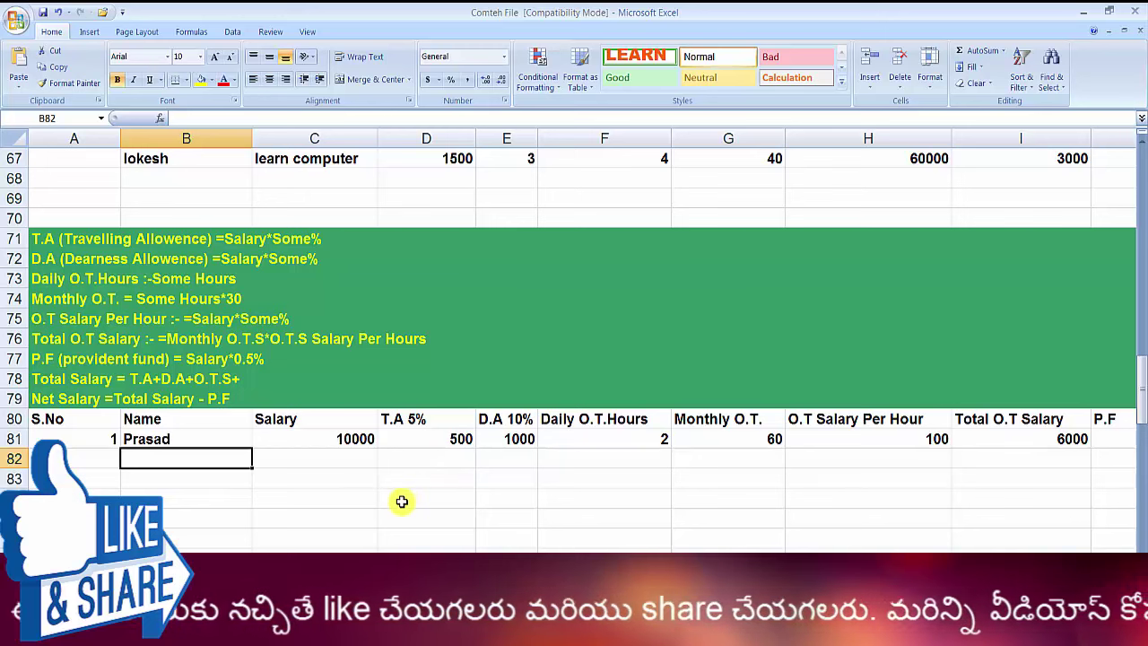
- Review the Computer sales row (Quantity 5, Rate 10000) and clear its F92:H92 results
scroll(401, 501, "down", 1)
scroll(402, 502, "down", 2)
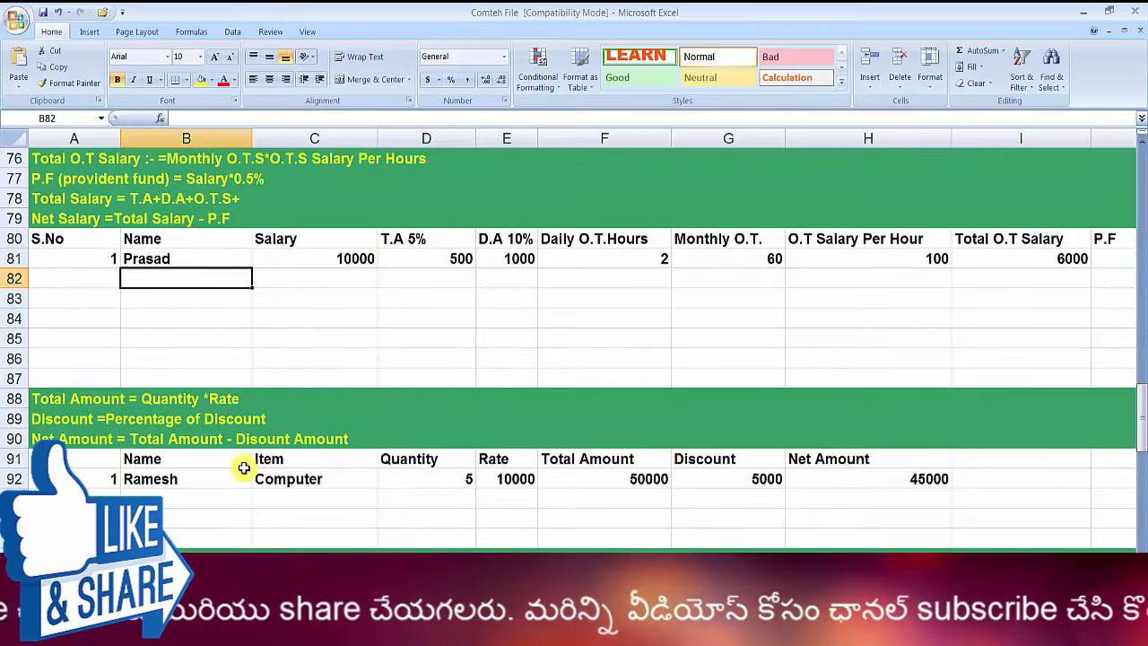
left_click(59, 402)
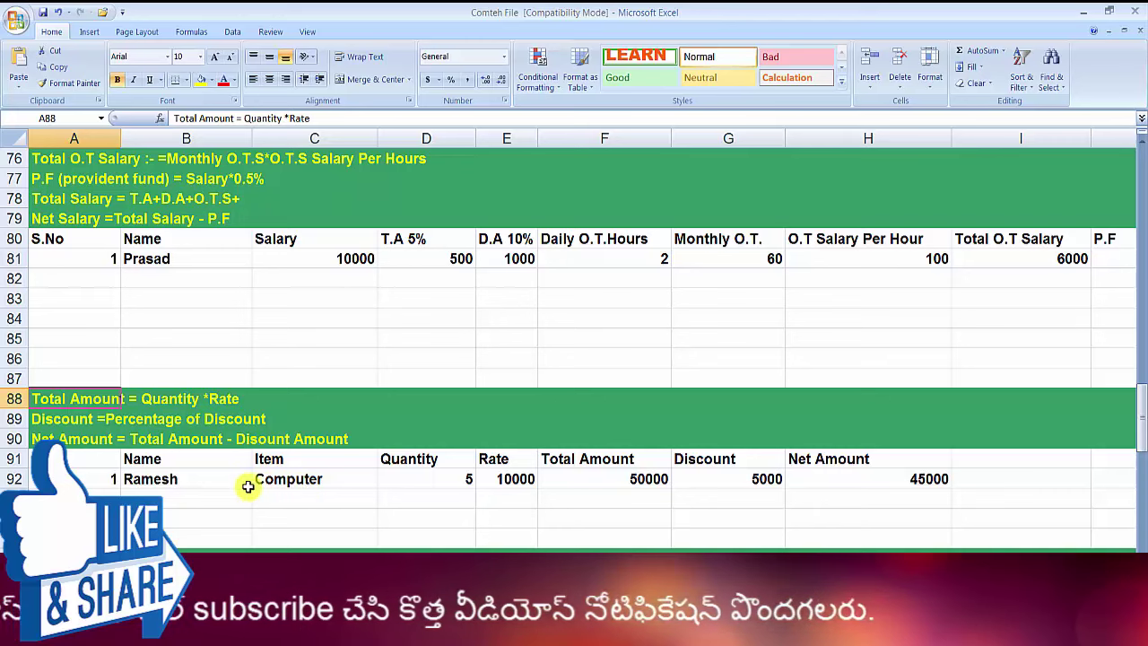
left_click(145, 480)
left_click(284, 487)
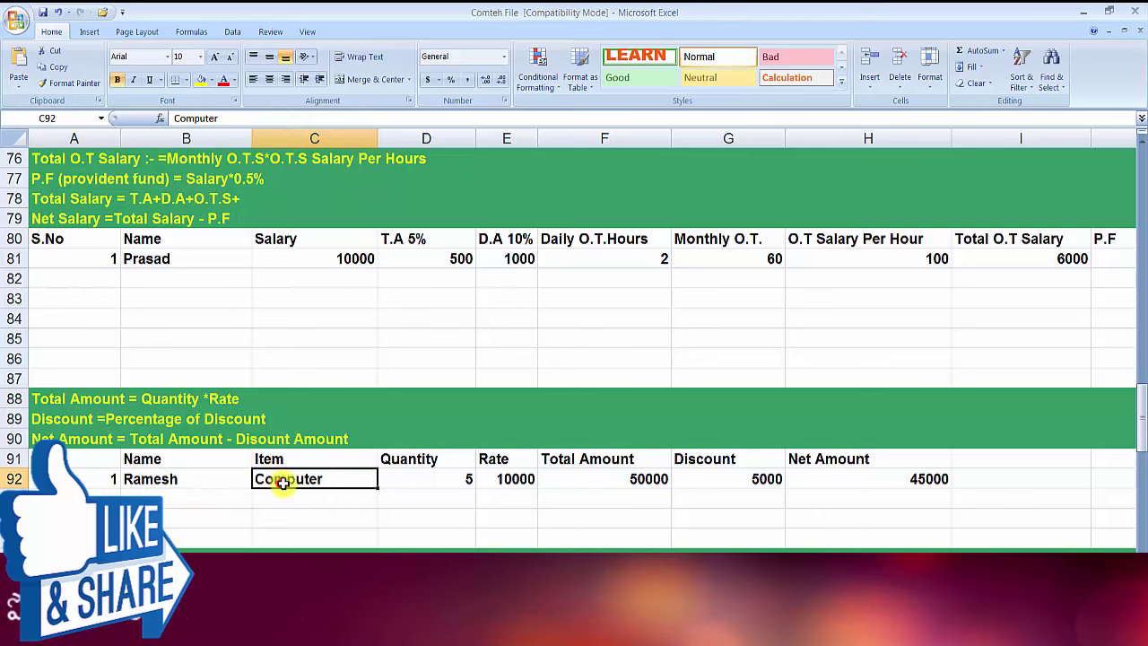
left_click(440, 479)
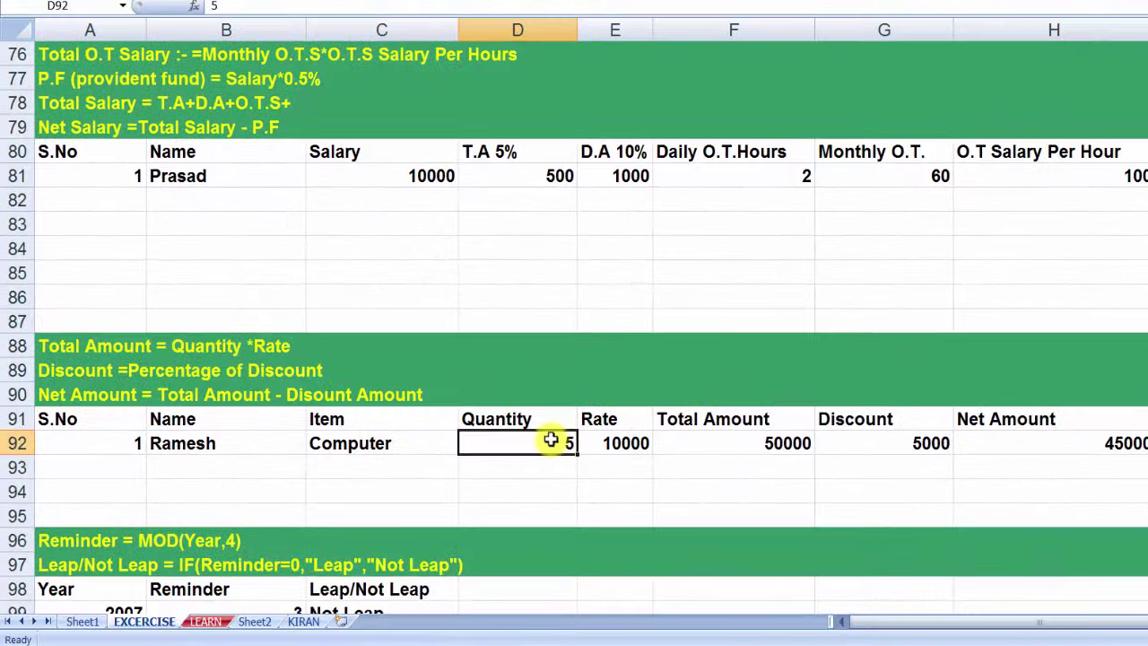
left_click(618, 446)
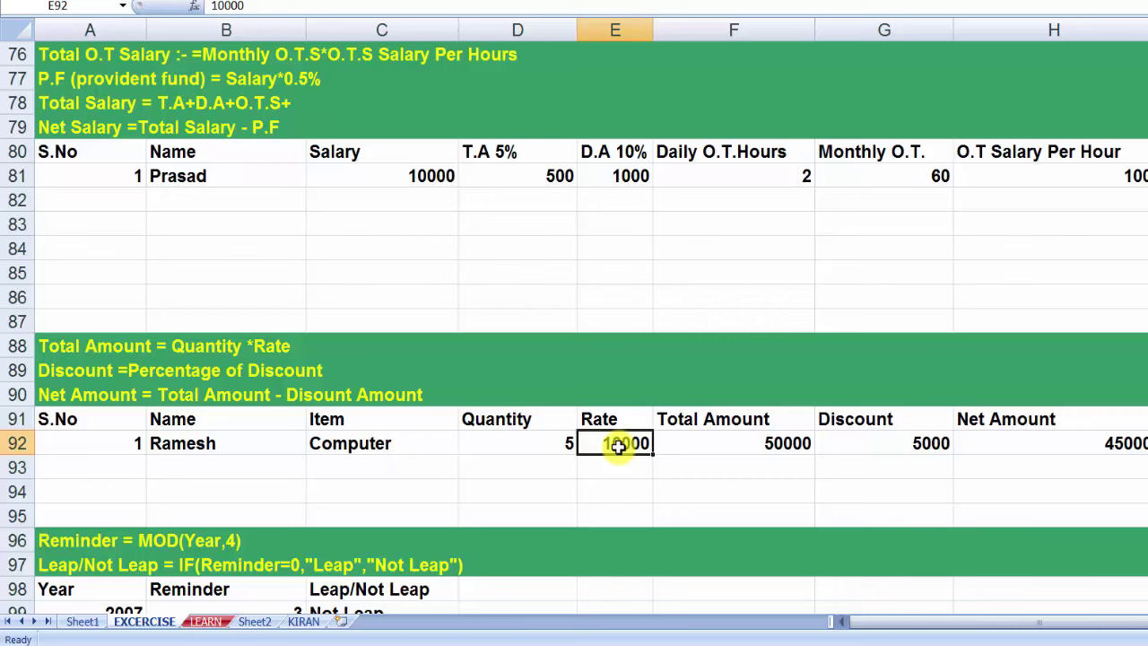
left_click(718, 443)
left_click(920, 434)
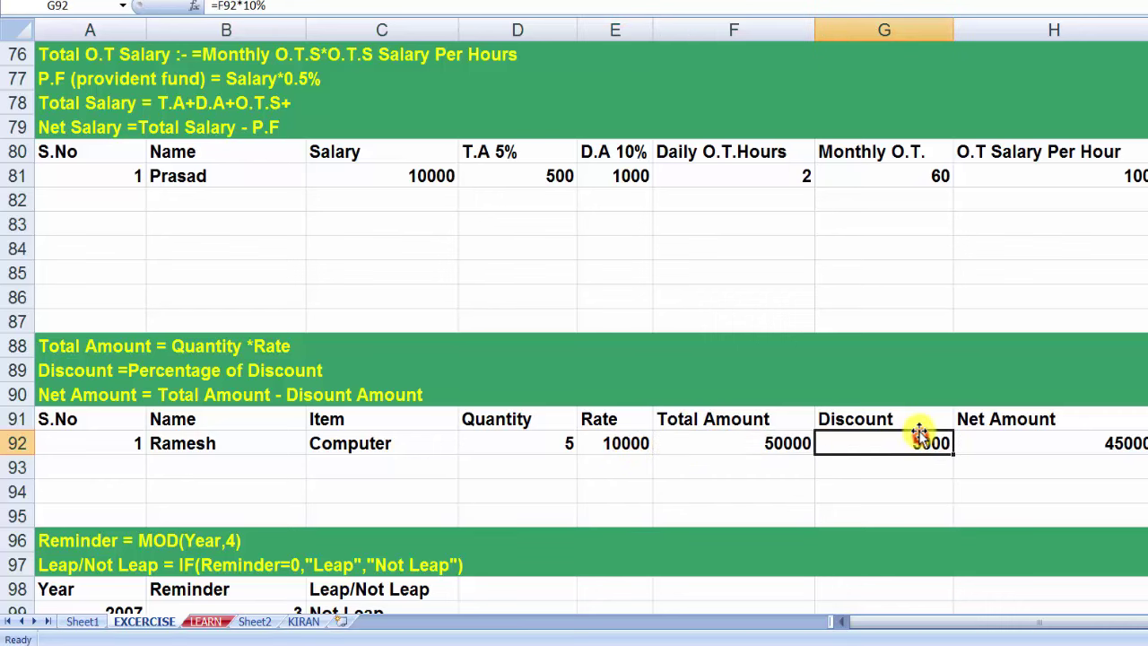
left_click(1046, 441)
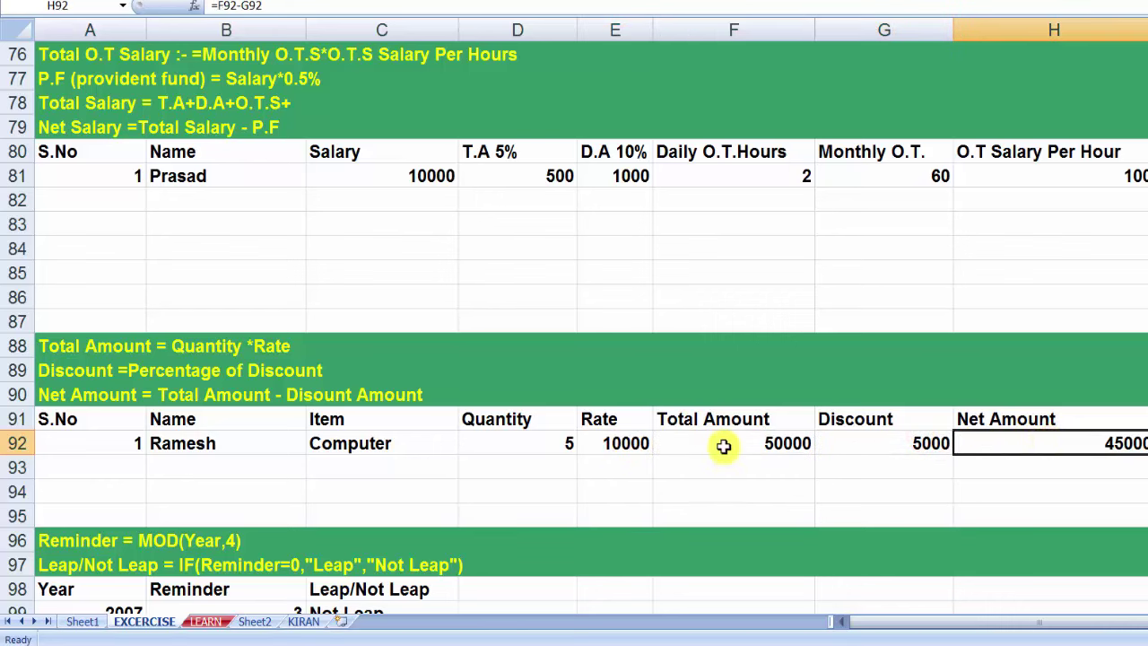
left_click_drag(724, 446, 1119, 443)
key("Delete")
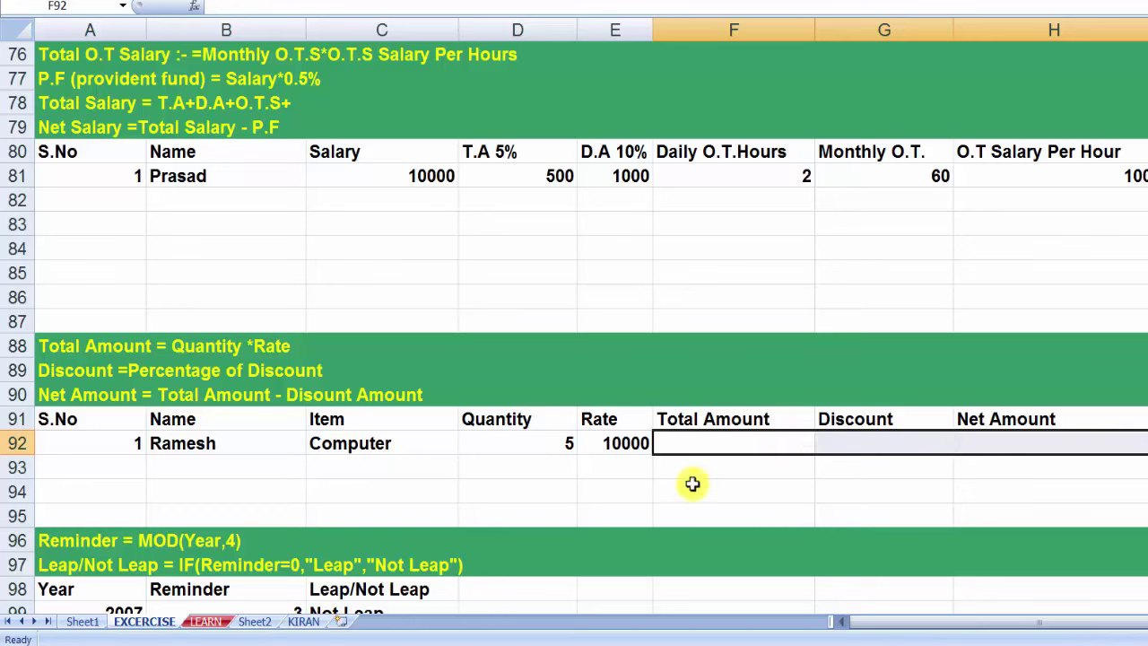
- Enter =D92*E92 in Total Amount F92 to get 50000
left_click(597, 487)
left_click(520, 446)
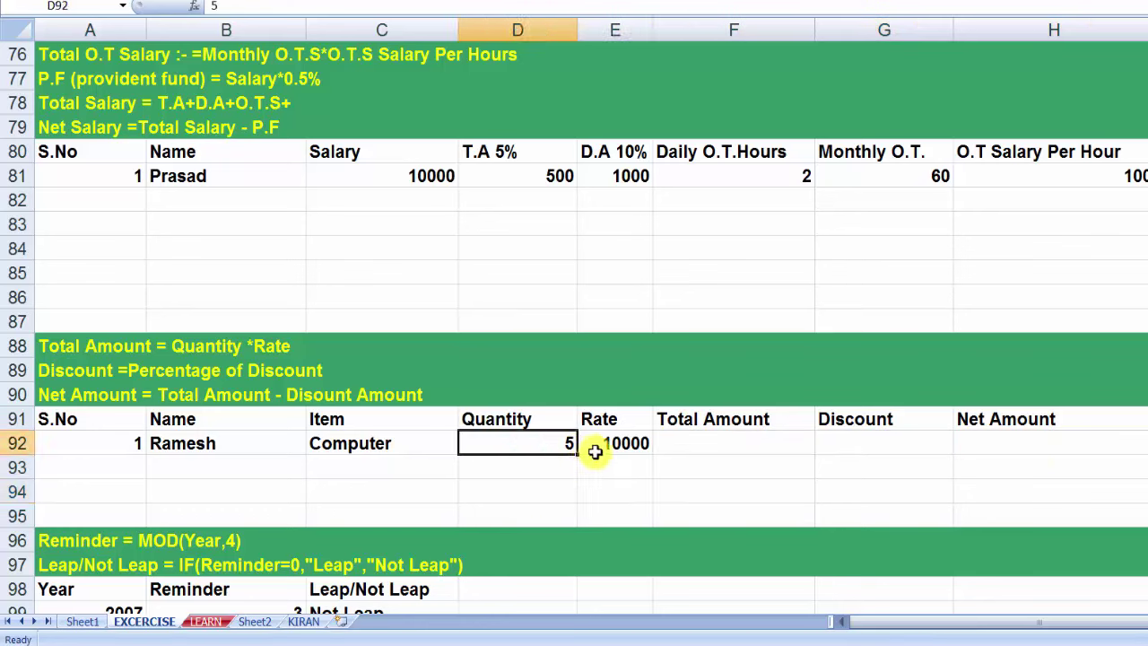
left_click(595, 451)
left_click(726, 443)
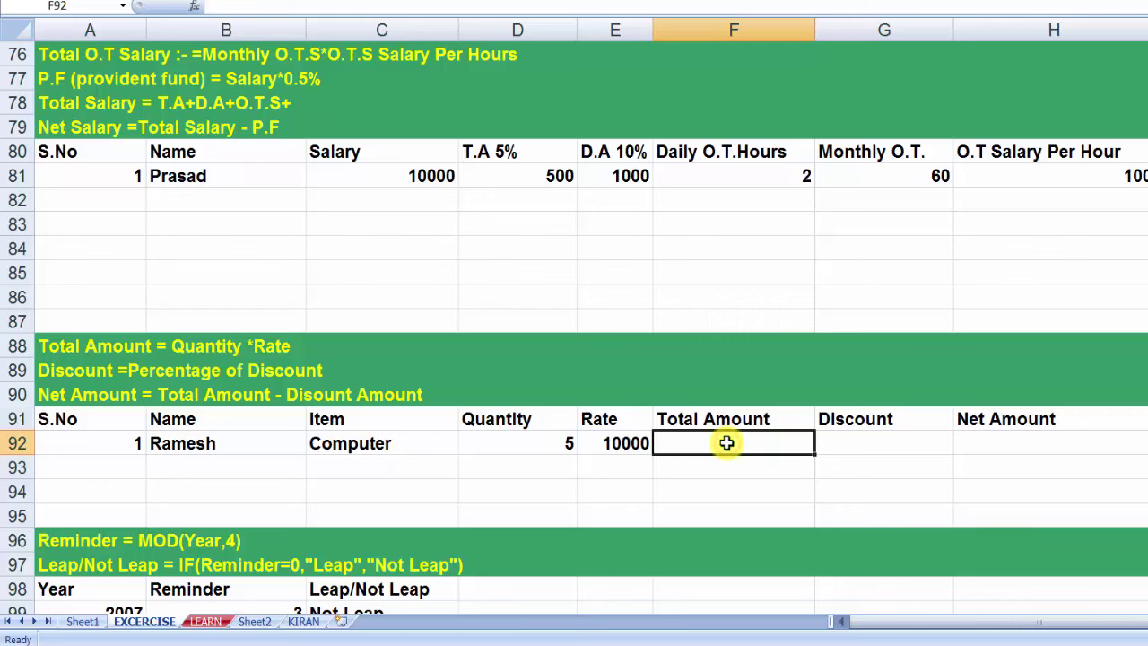
type("=")
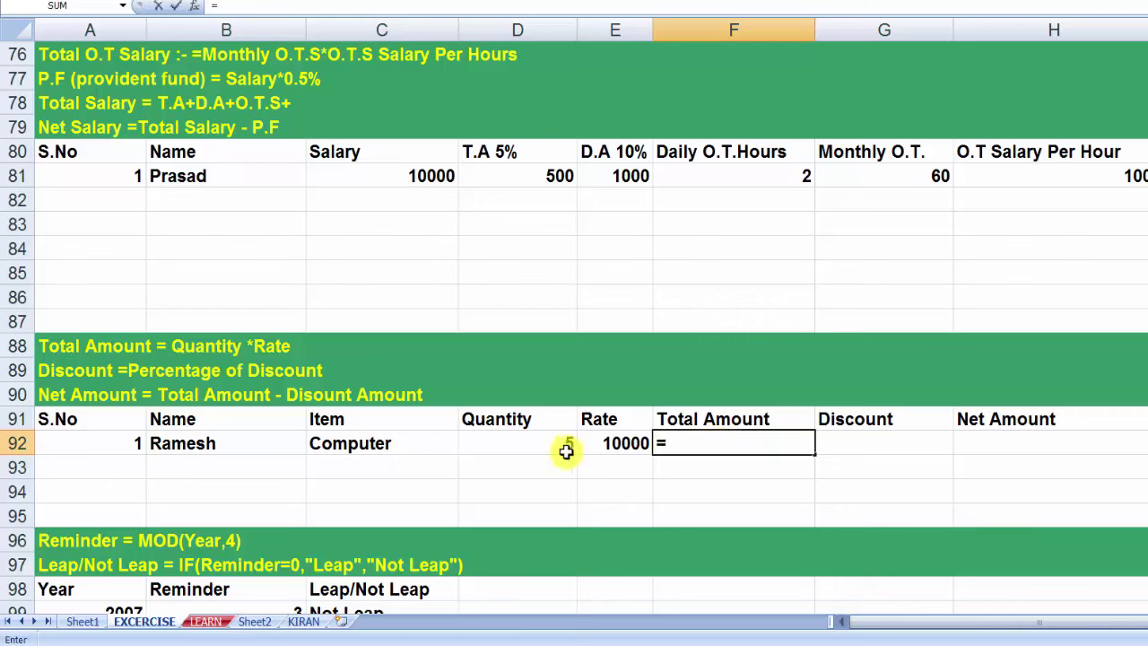
left_click(619, 450)
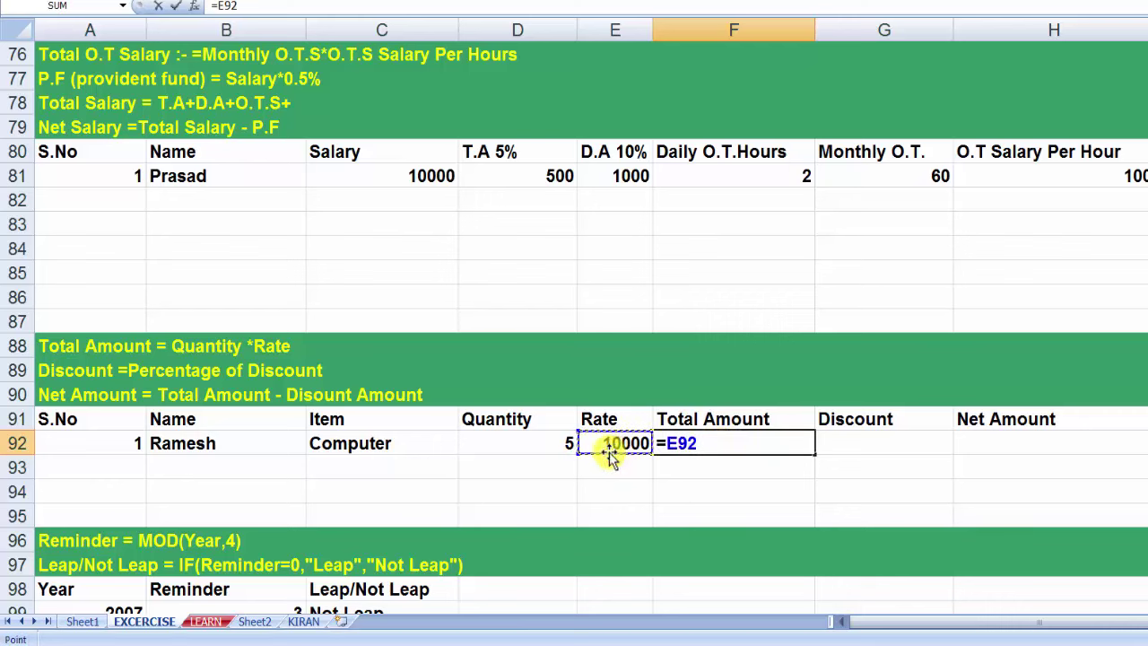
left_click(540, 451)
type("*")
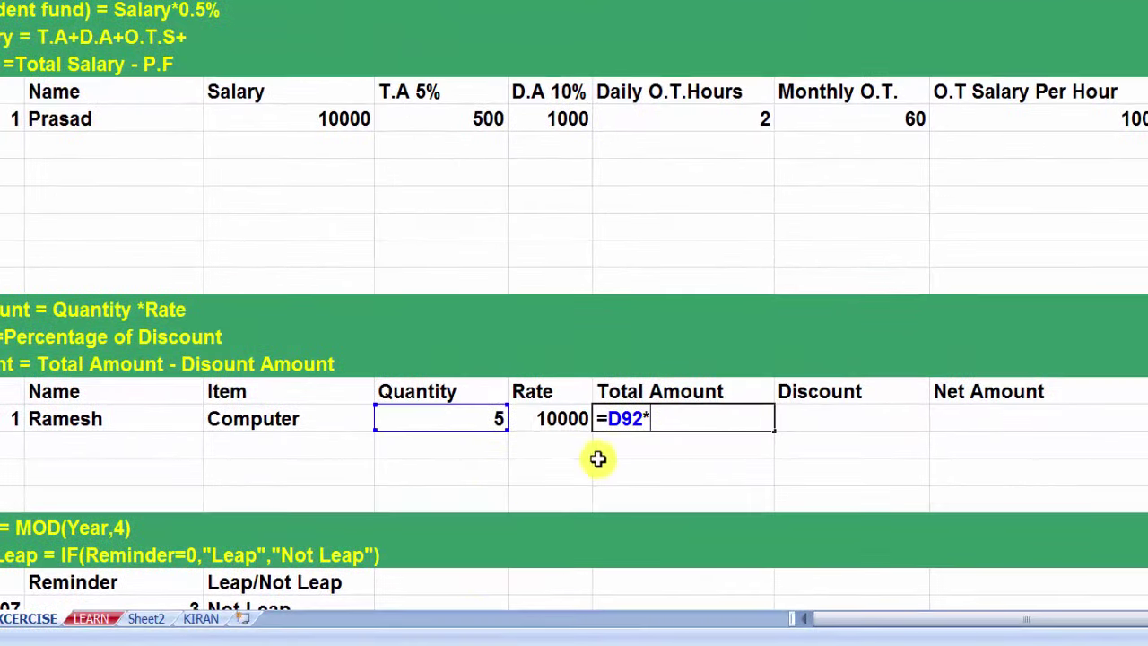
left_click(614, 447)
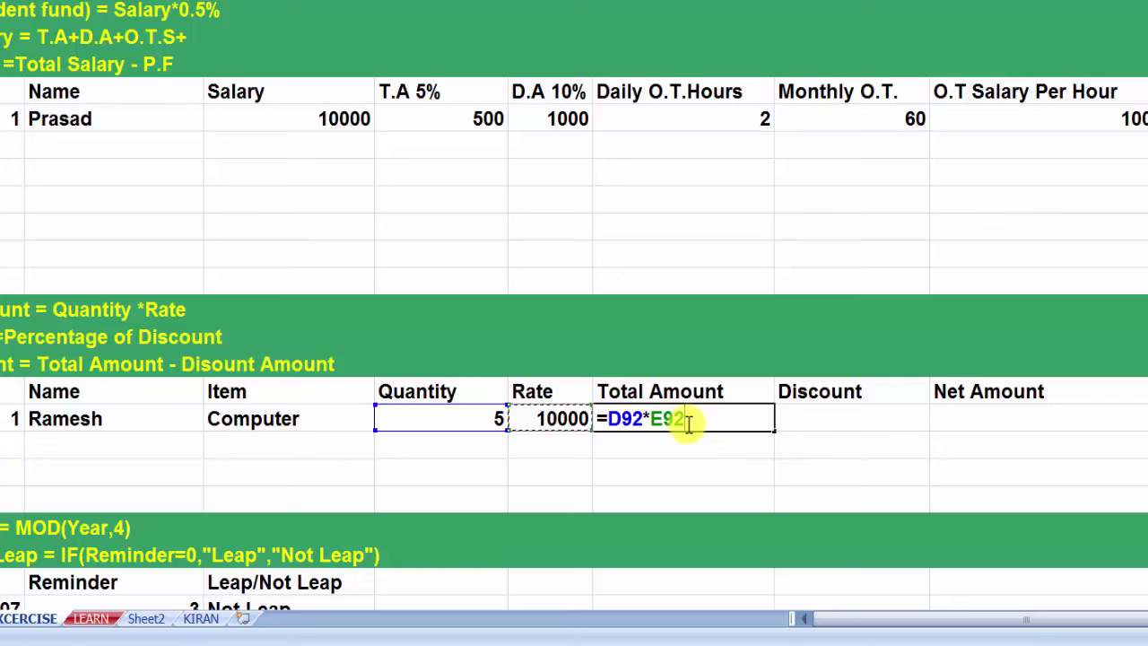
key("Return")
left_click(694, 420)
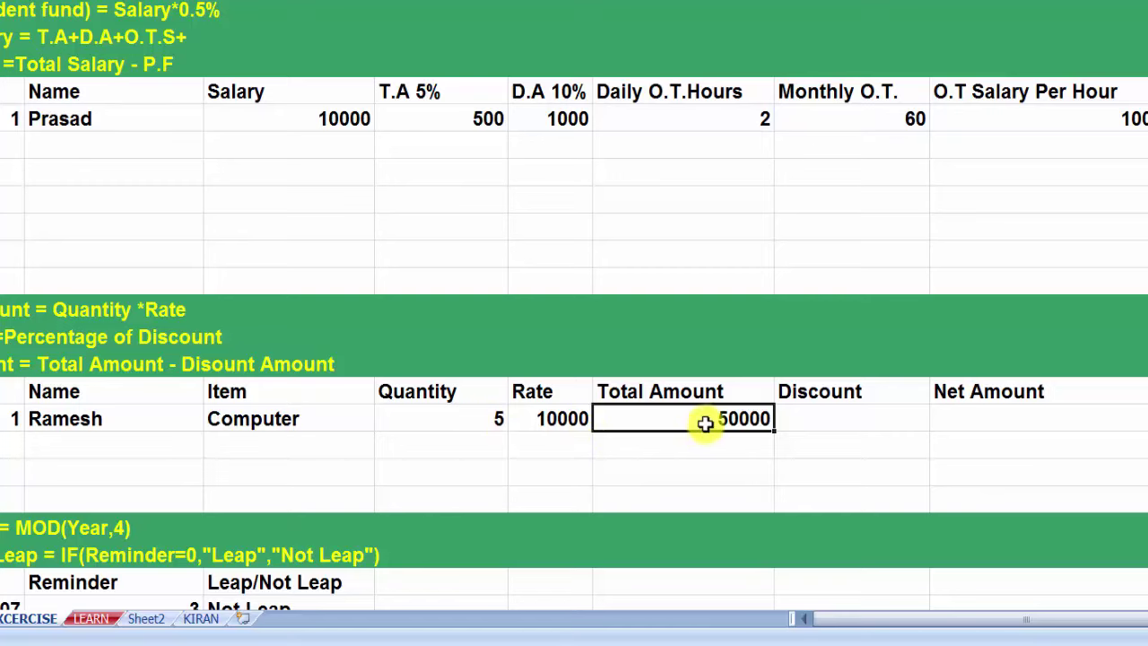
left_click(816, 423)
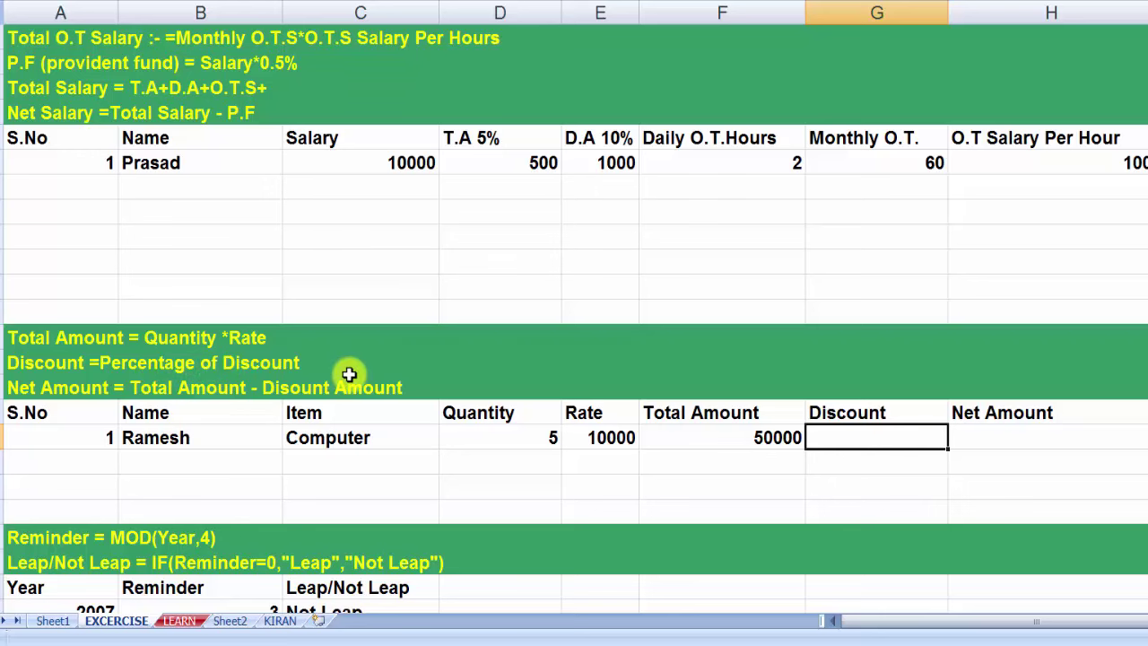
- Set Discount to 3% of Total Amount, giving 1500
type("=")
left_click(720, 436)
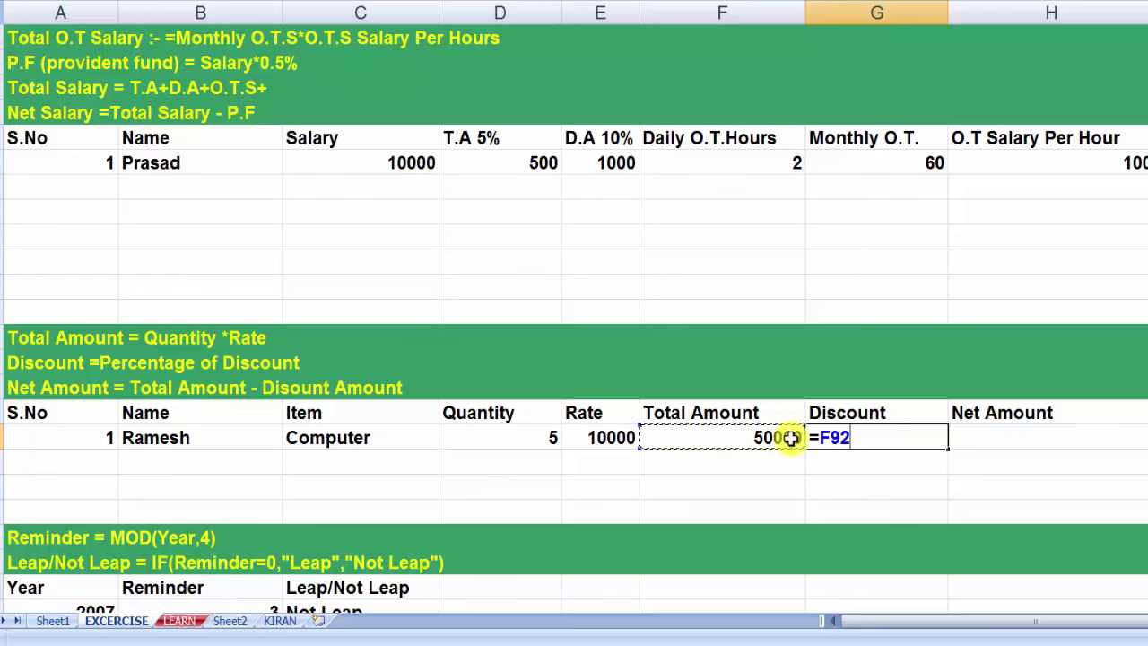
type("*")
key("Return")
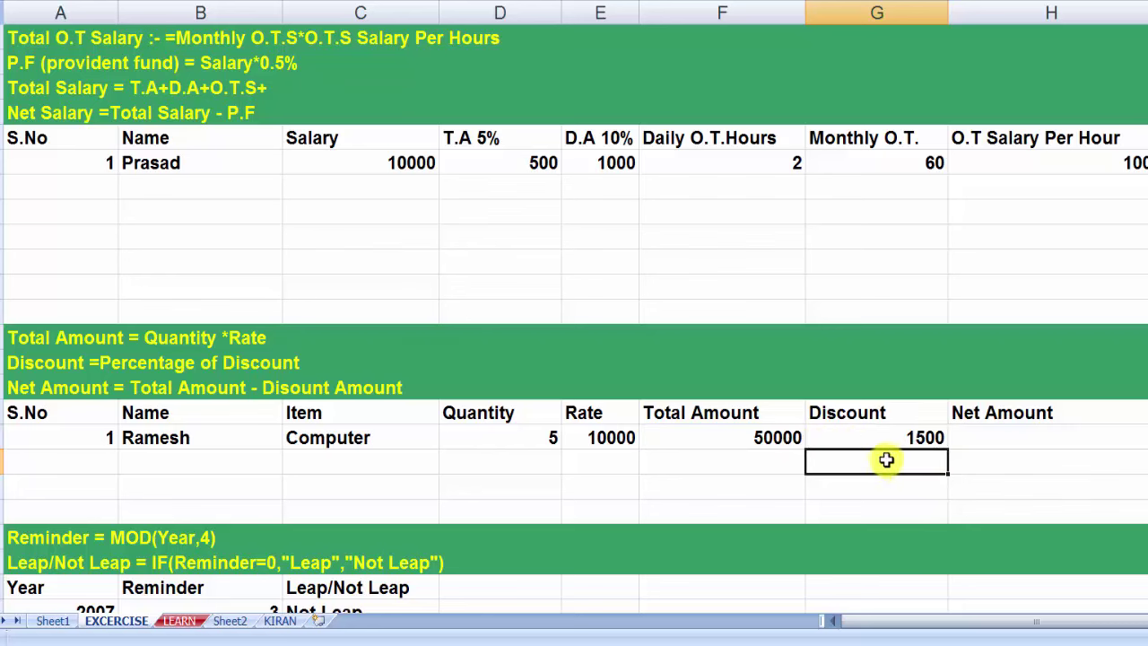
left_click(915, 437)
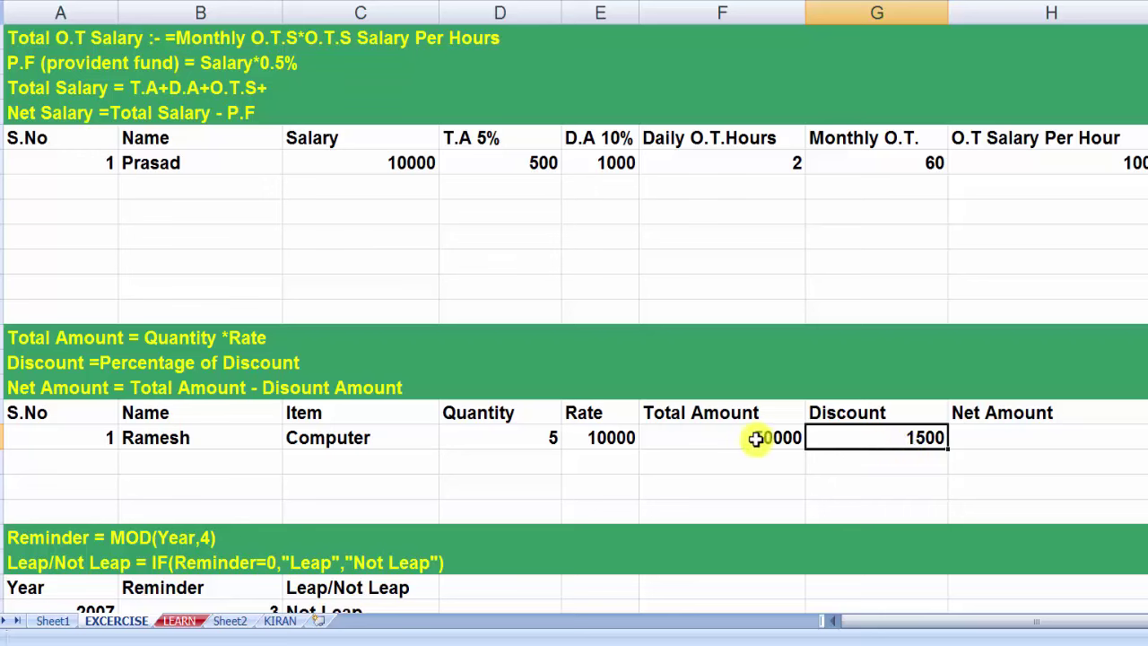
- Enter =F92-G92 in Net Amount H92, giving 48500
left_click(988, 438)
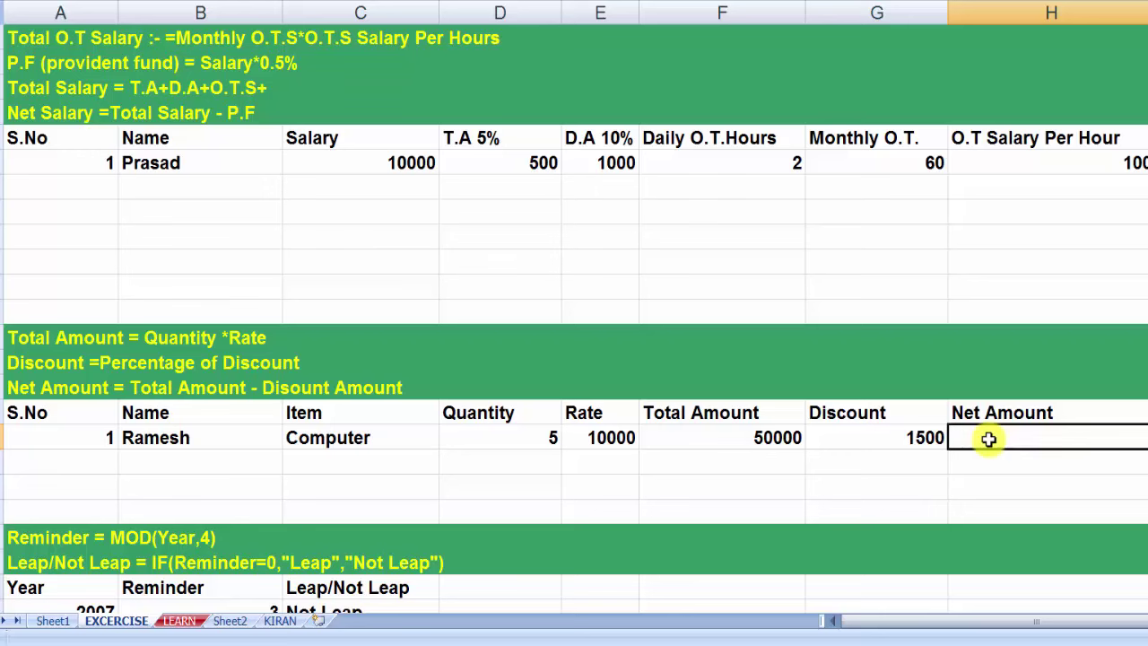
type("=")
left_click(743, 438)
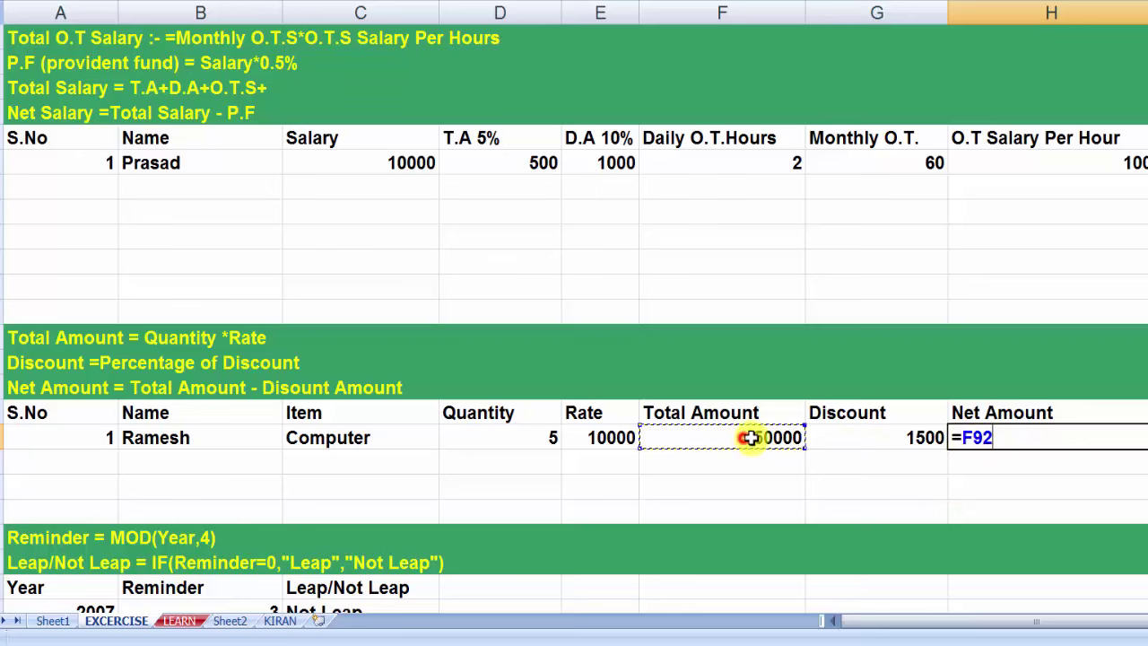
type("-")
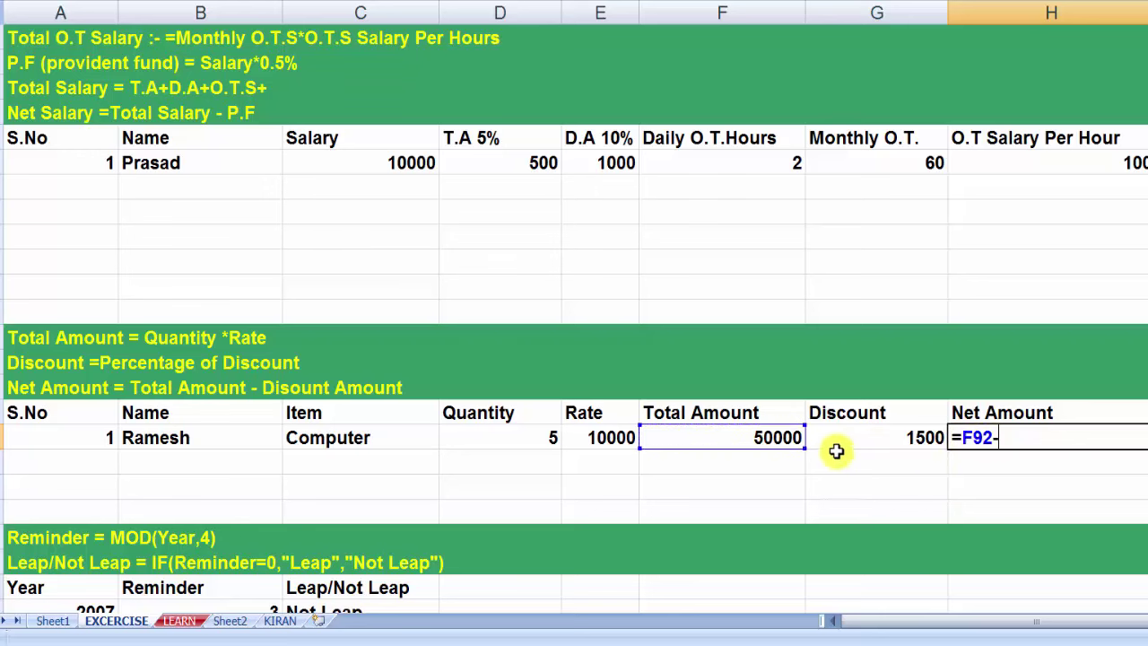
left_click(834, 442)
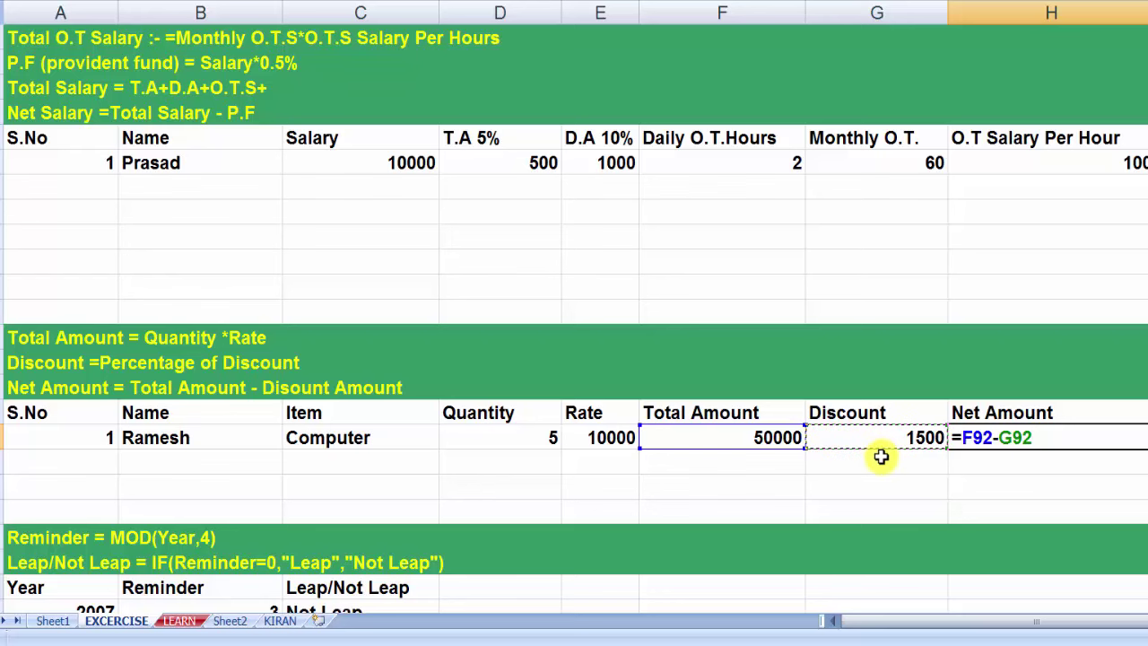
key("Return")
left_click(1071, 441)
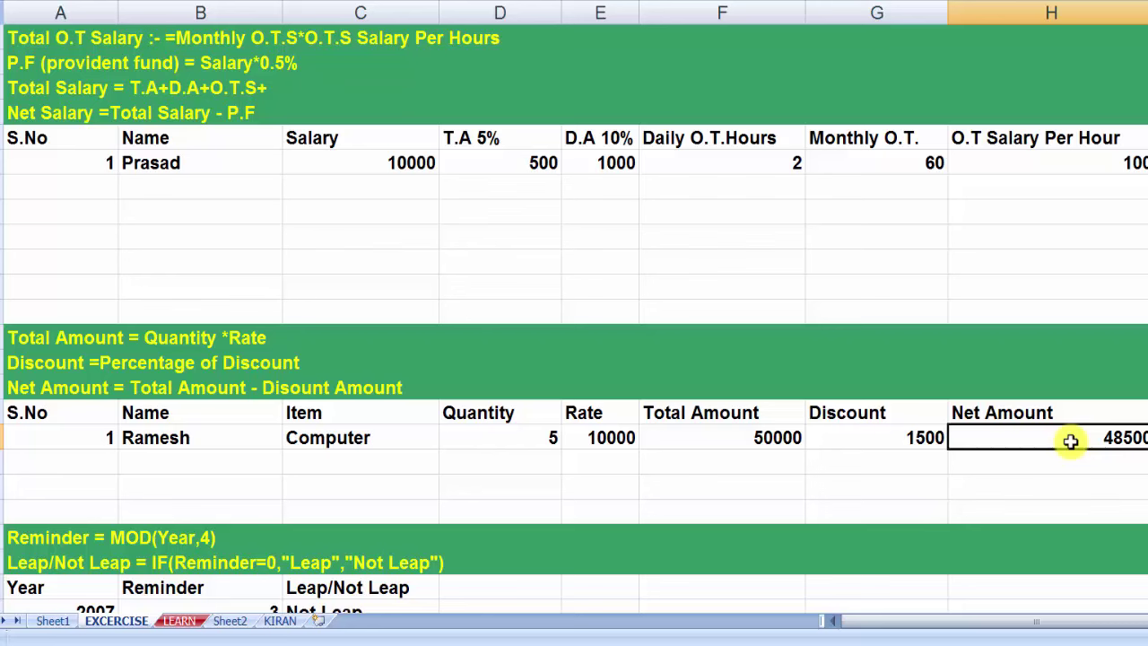
- Check the first row's 50000, 1500 and 48500 results and enter S.No 2 in A93
left_click(767, 440)
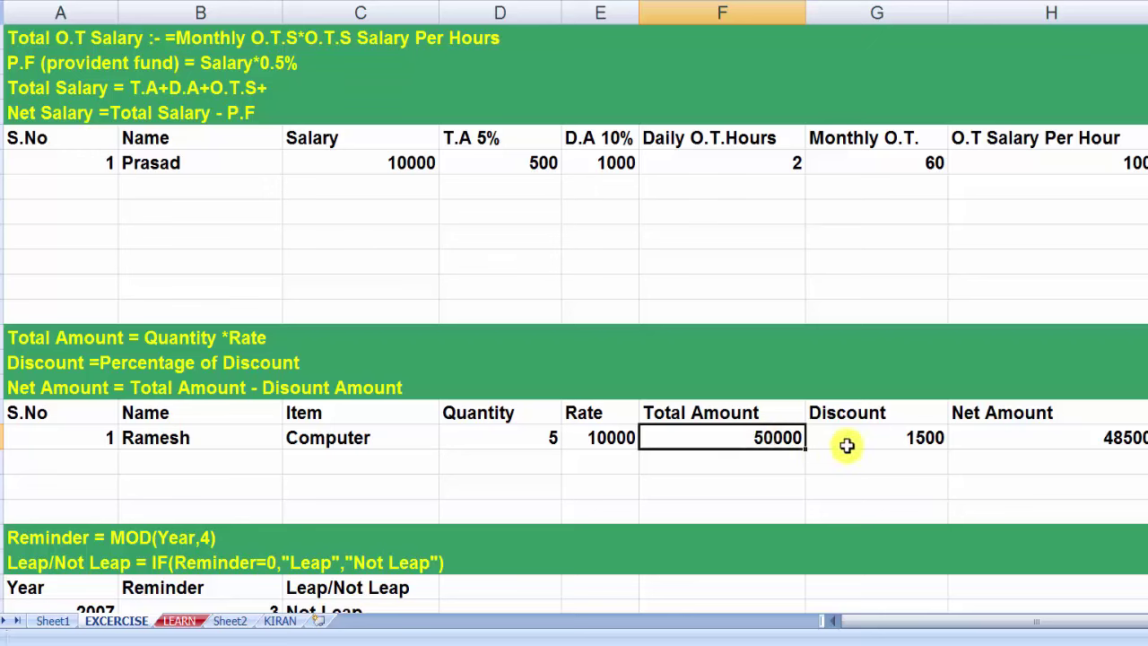
left_click(933, 444)
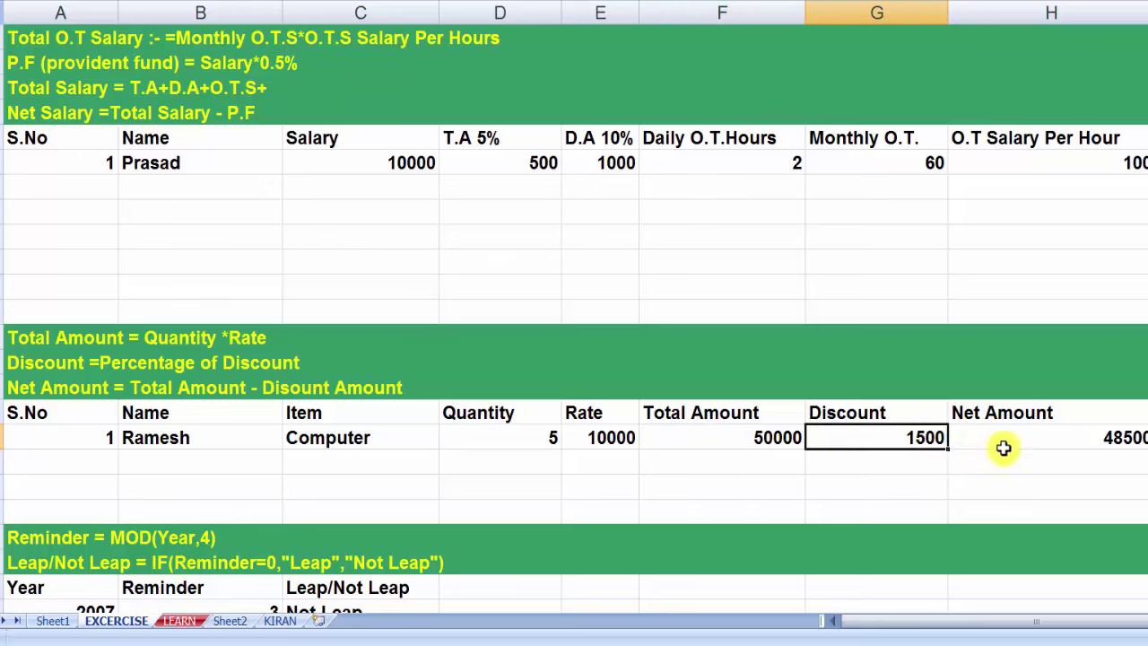
left_click(1083, 440)
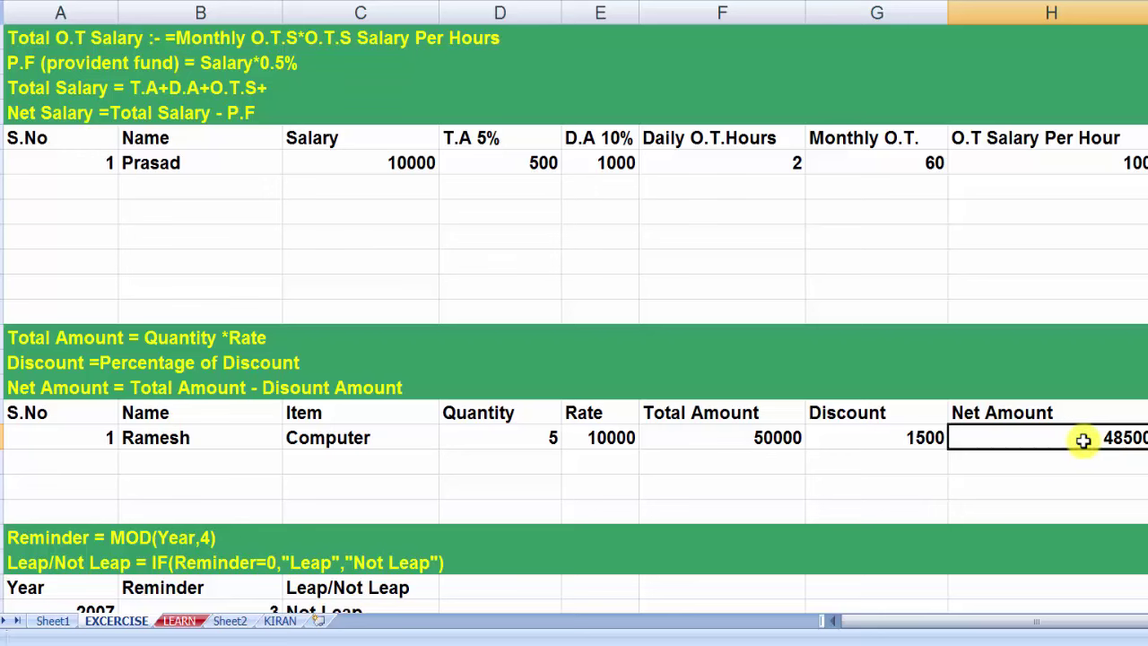
left_click(106, 462)
type("2")
- Fill the second row with a customer name, item printers, quantity 10 and rate 2500
left_click(157, 478)
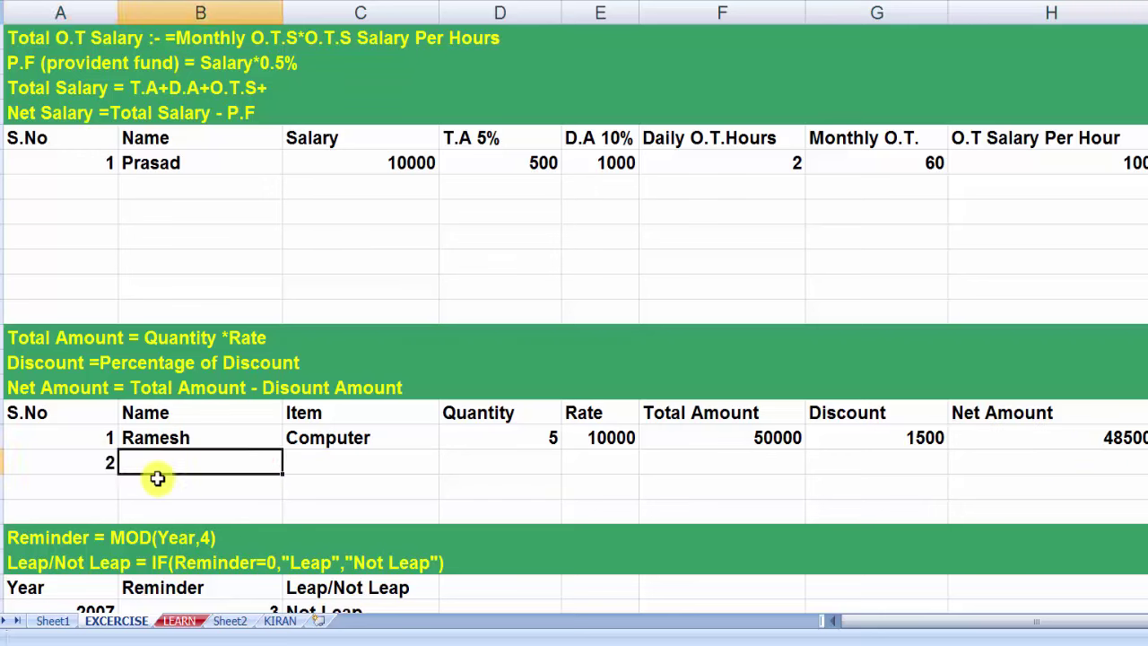
type("suresh")
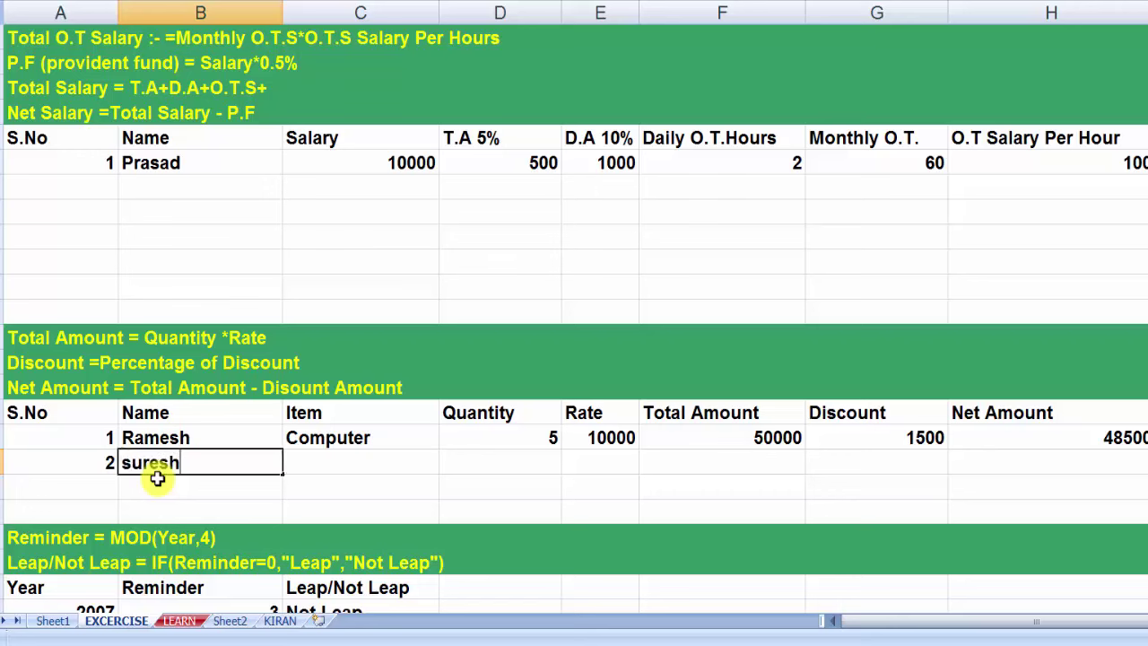
key("Tab")
type("pr")
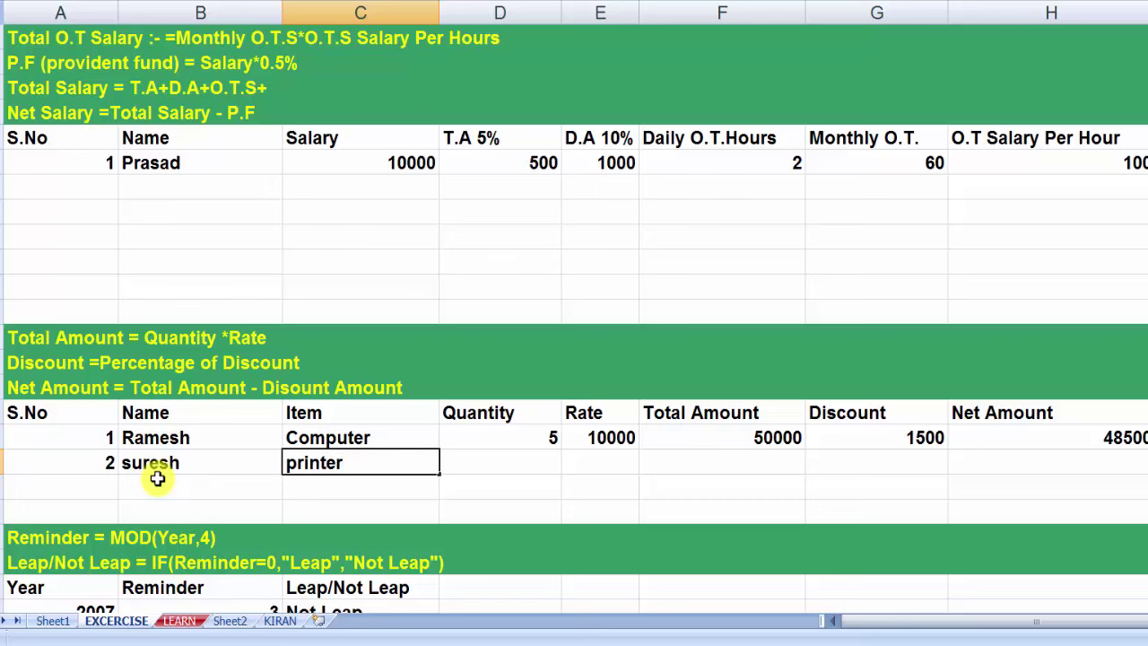
type("s")
key("Tab")
type("10")
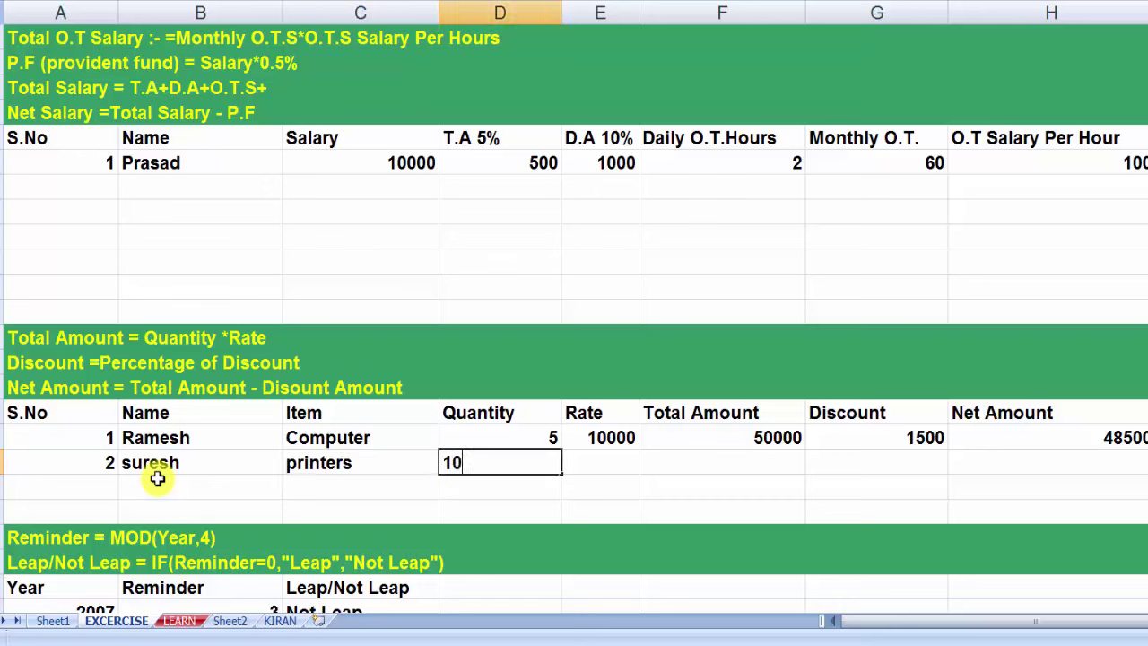
key("Tab")
key("Tab")
key("Left")
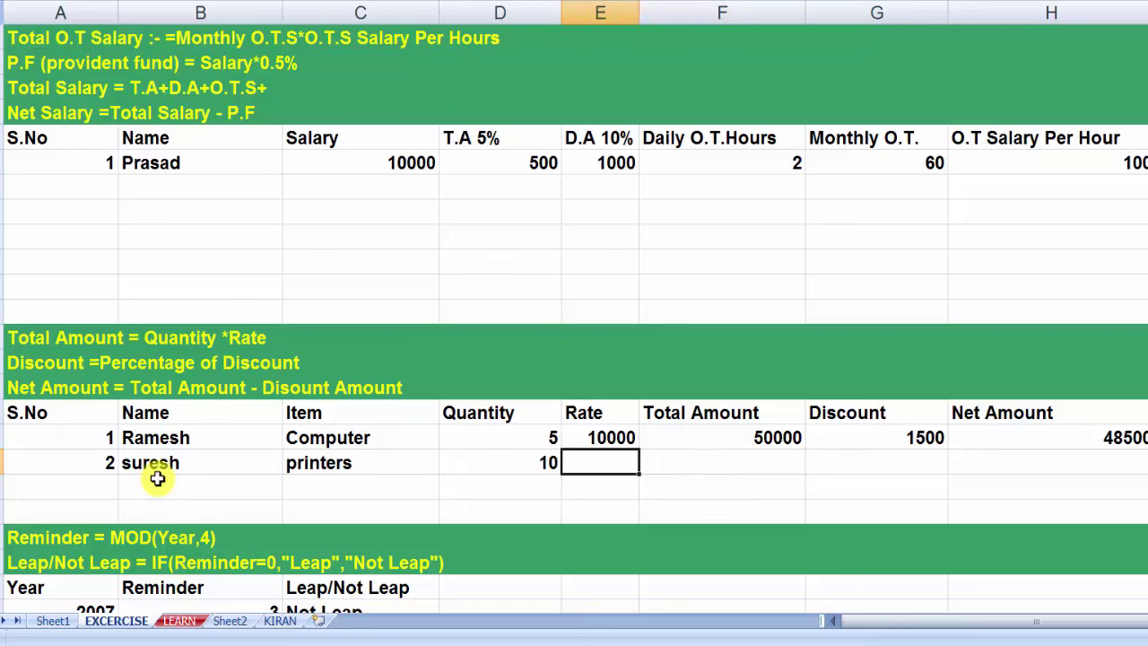
type("2500")
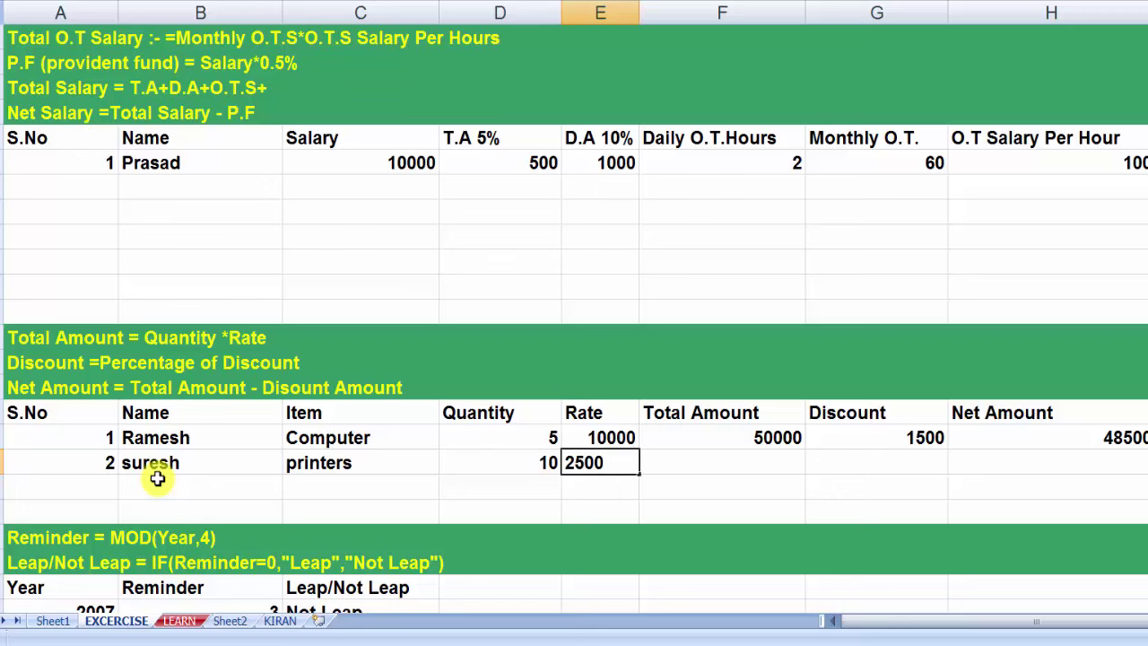
key("Tab")
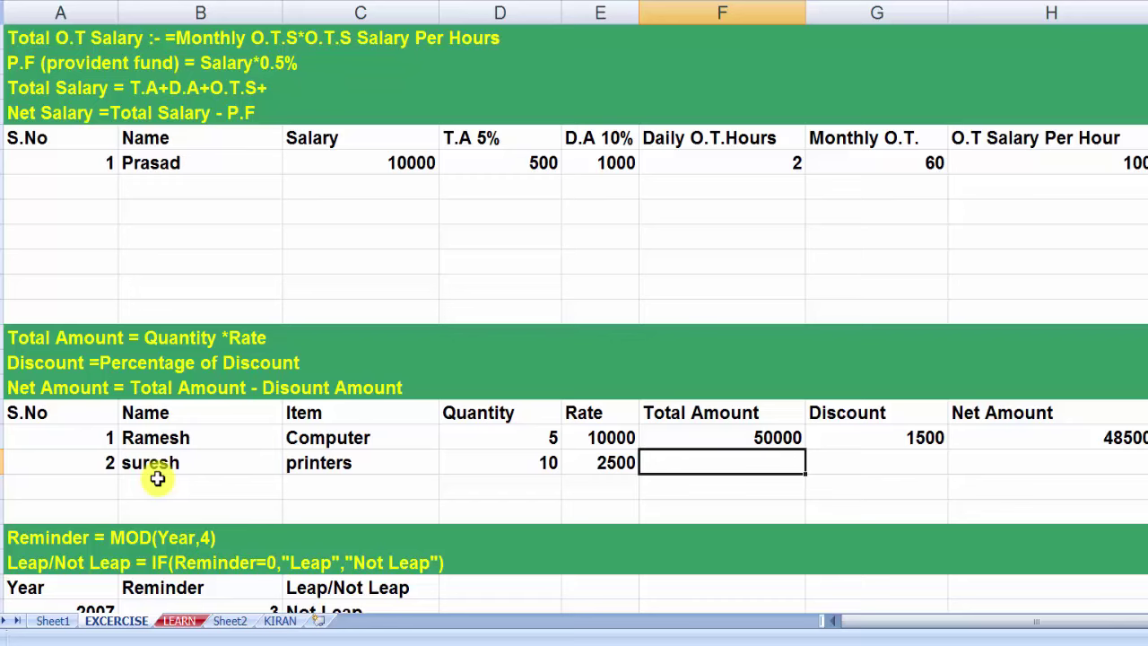
- Fill the sales formulas down to row 93 (25000, 750, 24250) and inspect 2007's =MOD(A99,4) Reminder
left_click(732, 435)
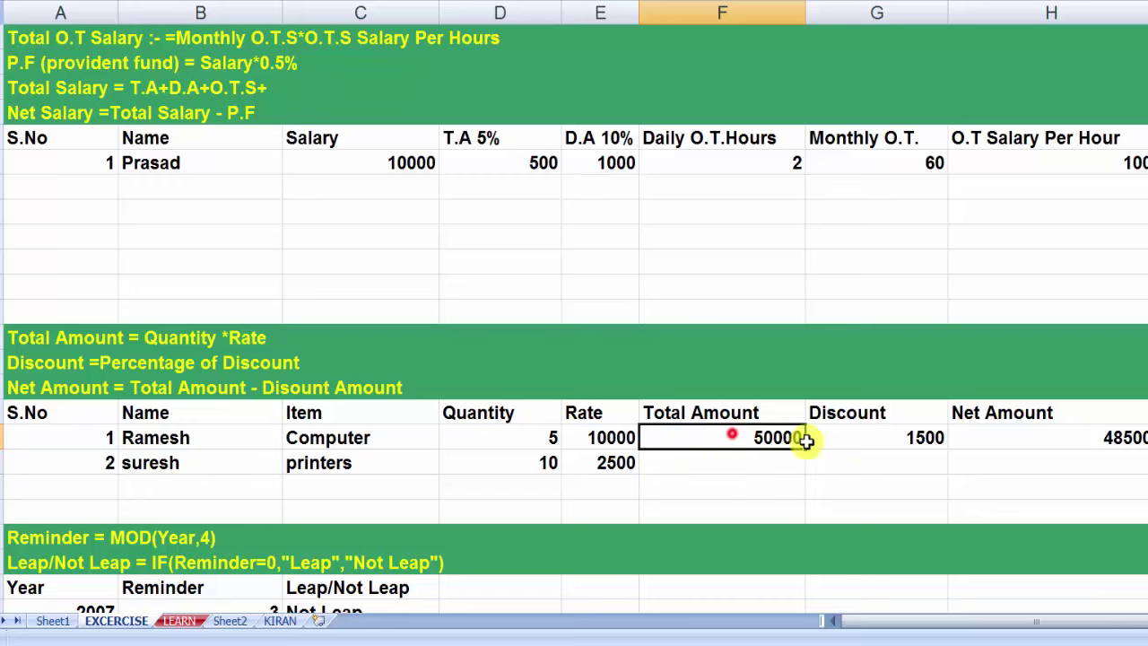
mouse_move(806, 440)
left_mouse_down()
mouse_move(1116, 458)
mouse_move(1117, 486)
left_mouse_up()
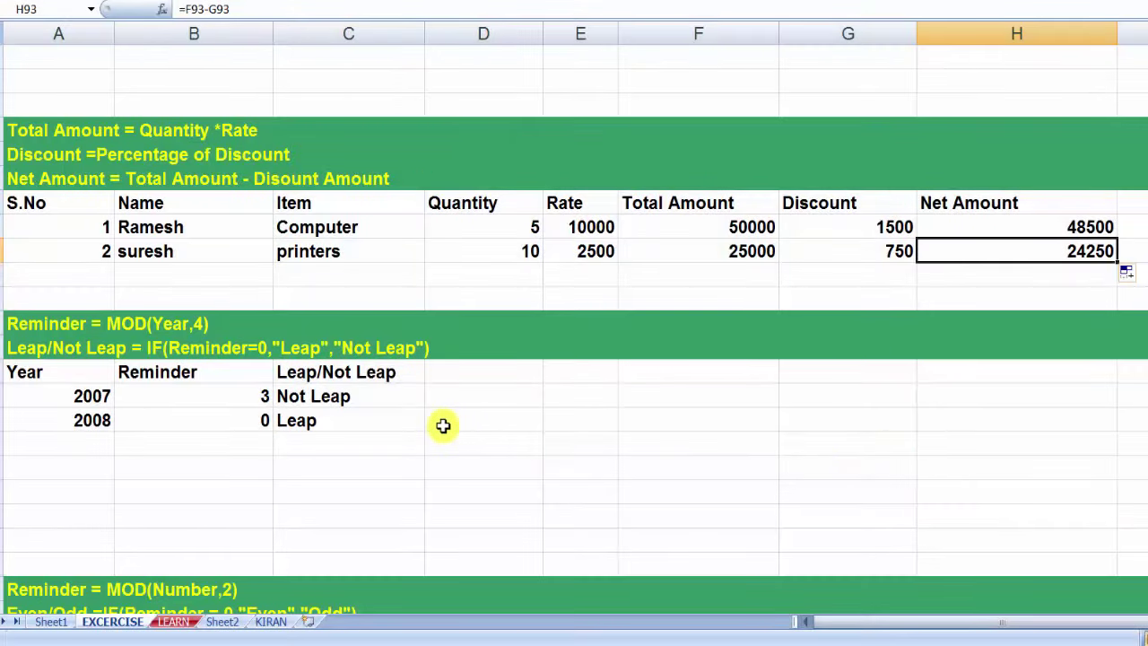
left_click(46, 326)
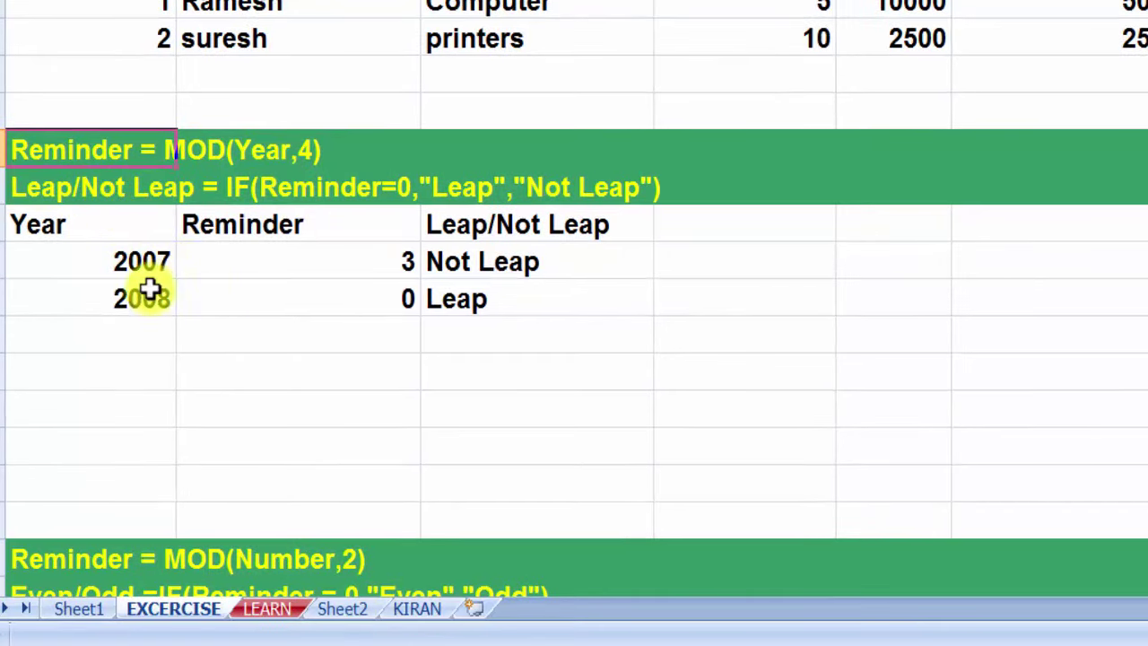
left_click(125, 261)
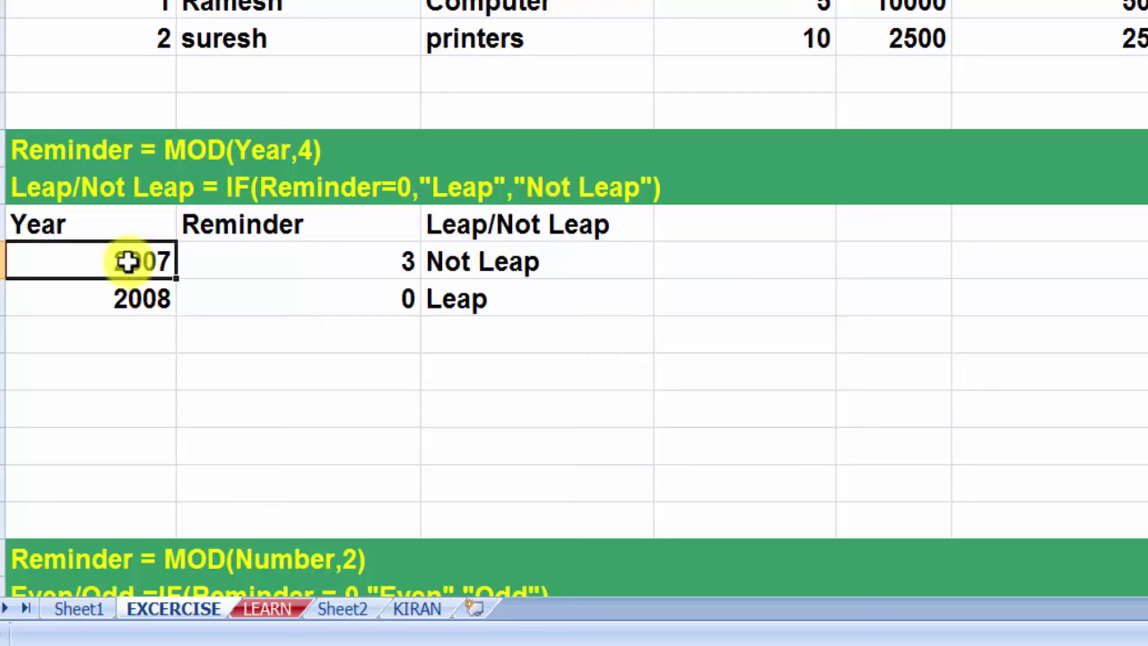
left_click(298, 261)
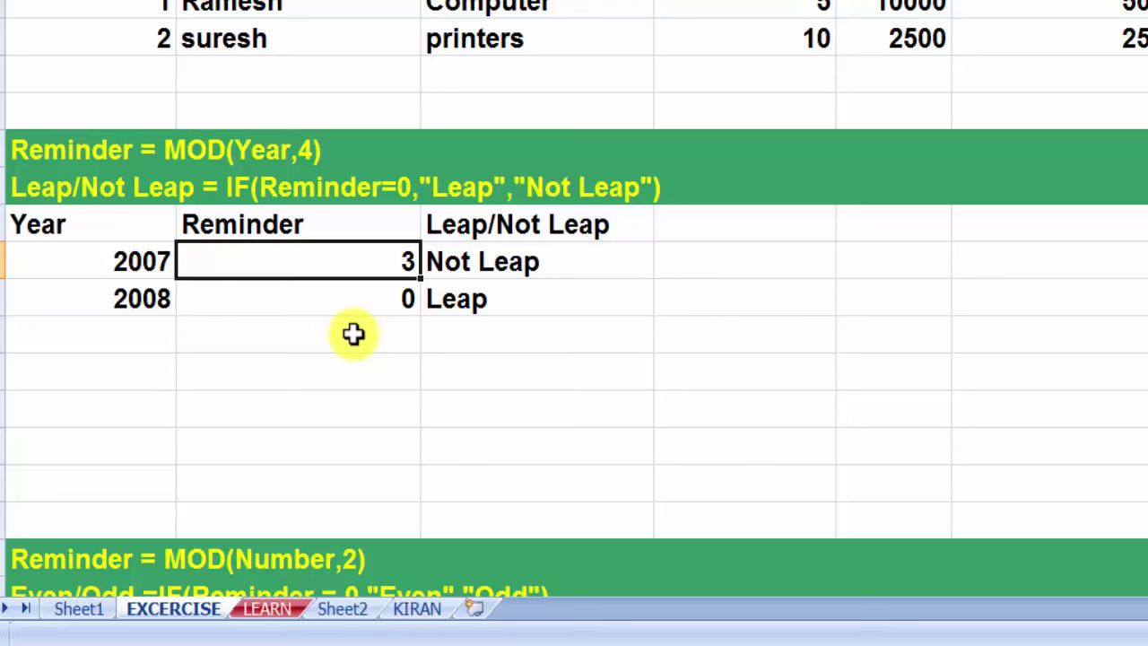
key("F2")
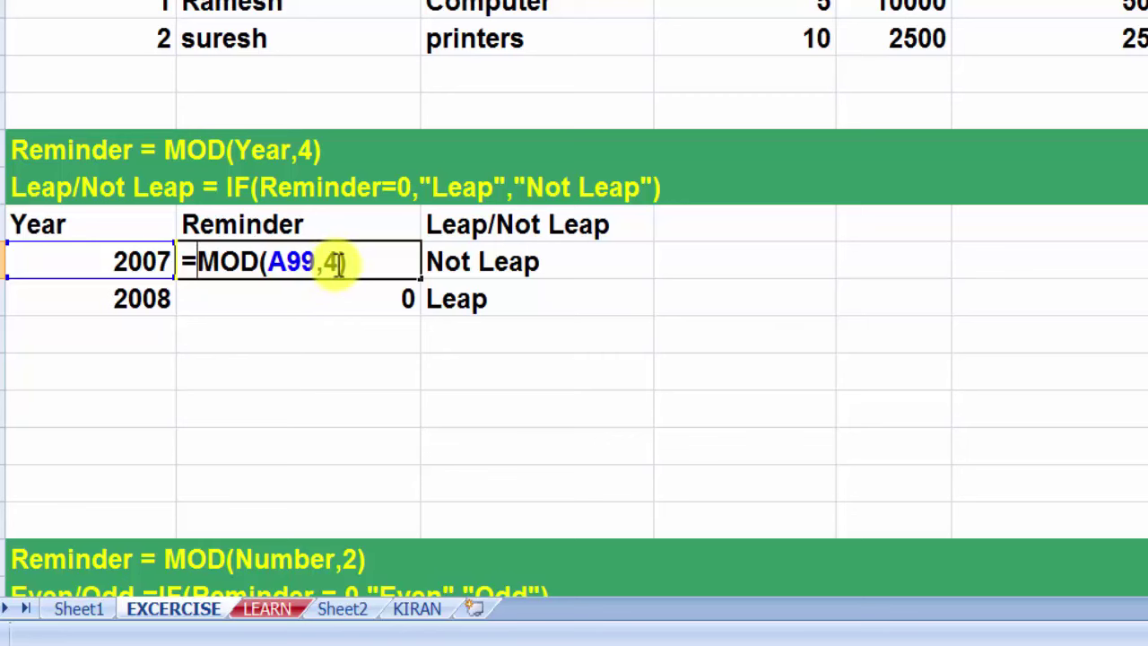
- Confirm the Reminder formula, then type the years 2009 through 2013 below 2008
key("Return")
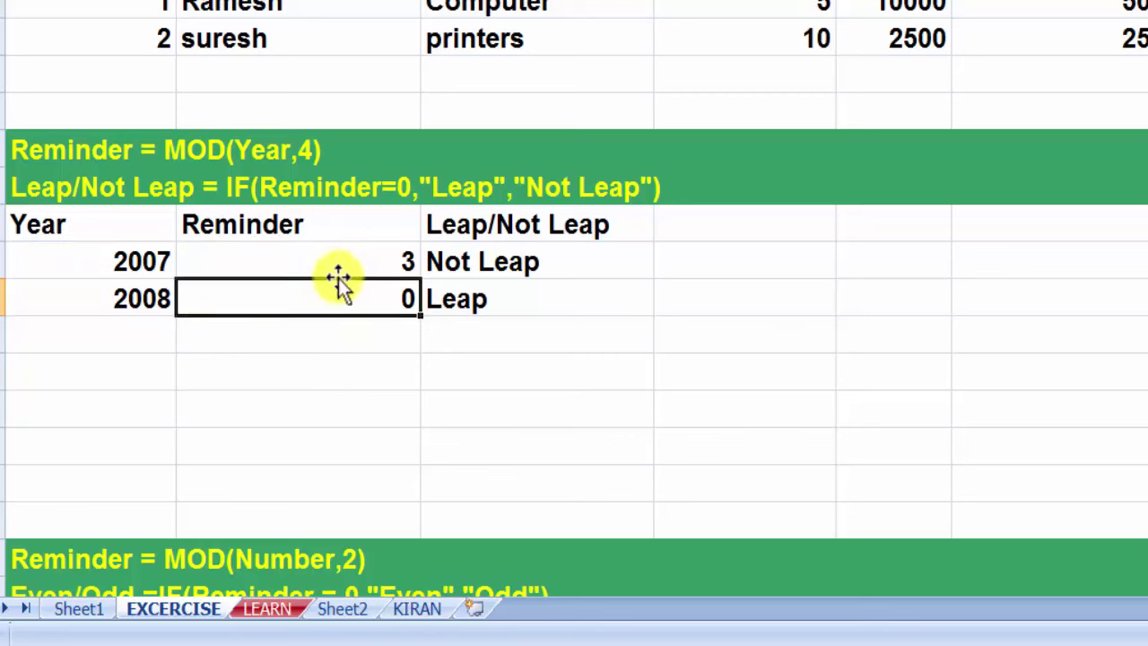
left_click(359, 260)
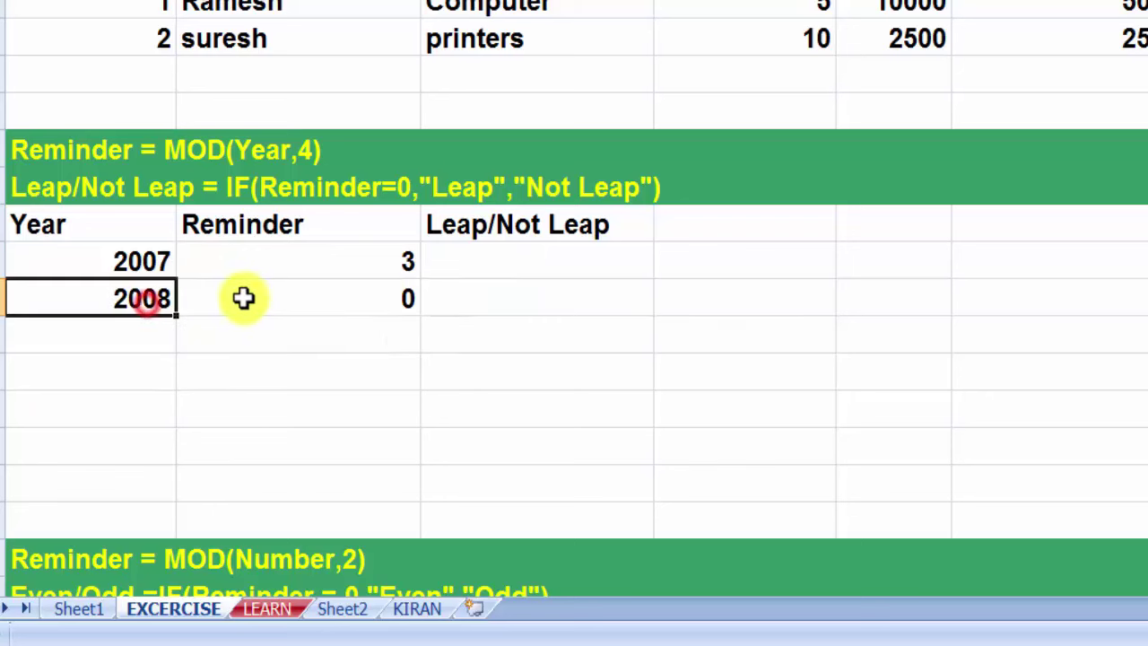
left_click(378, 296)
left_click(143, 333)
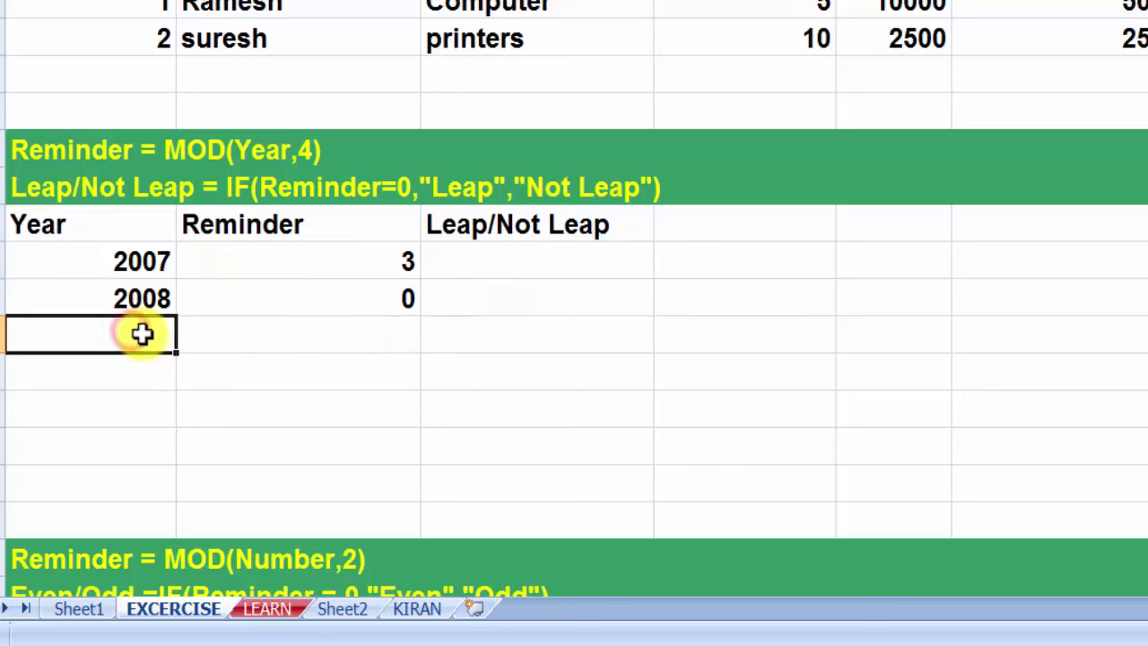
type("2009")
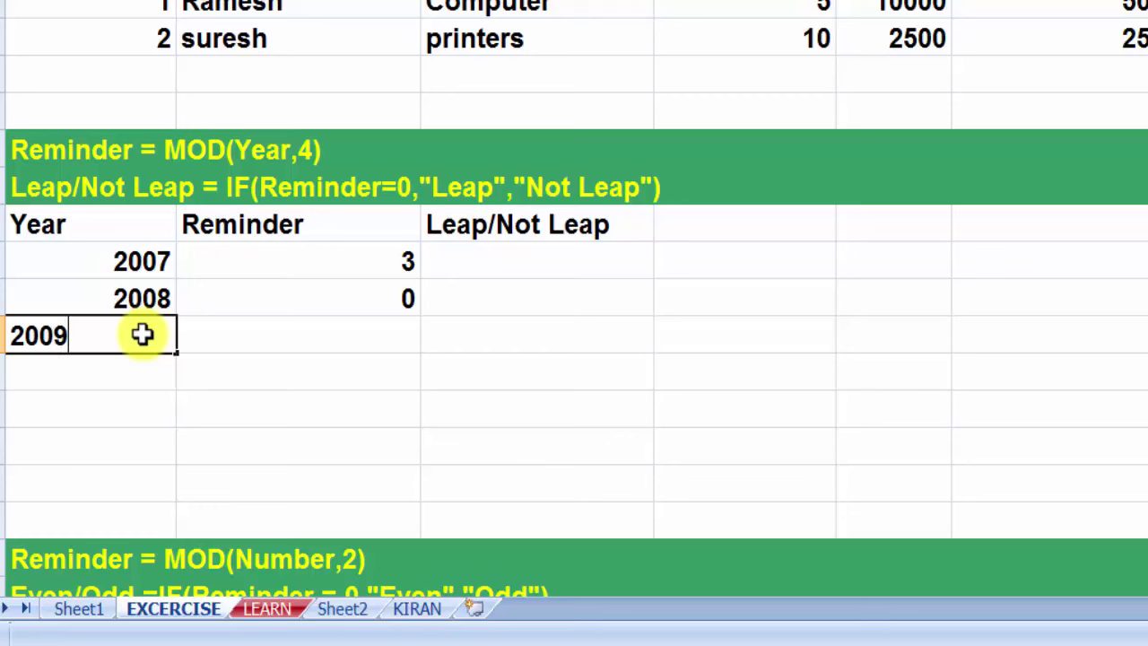
key("Return")
type("2010")
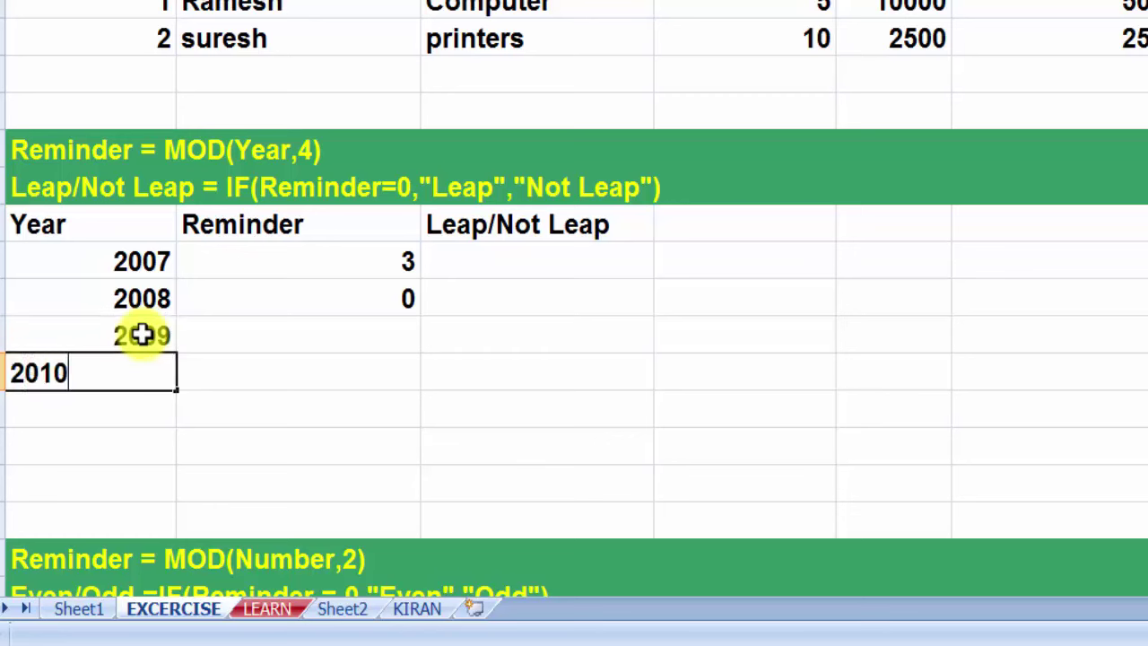
key("Return")
type("20113")
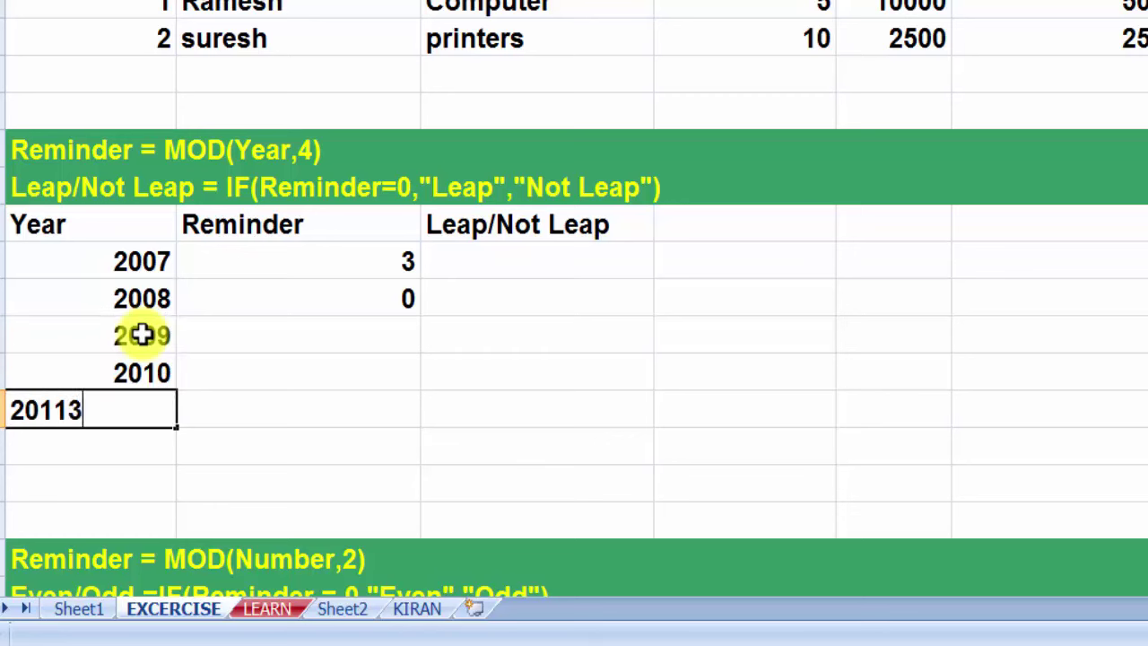
key("BackSpace")
key("Return")
type("20")
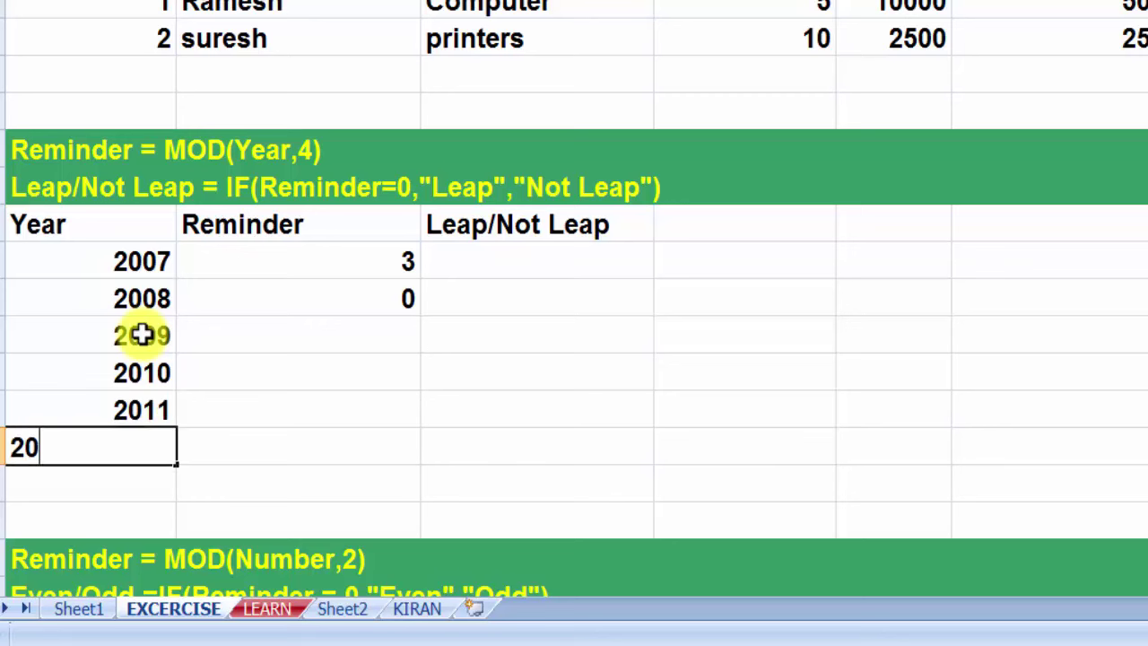
type("12")
key("Return")
type("2")
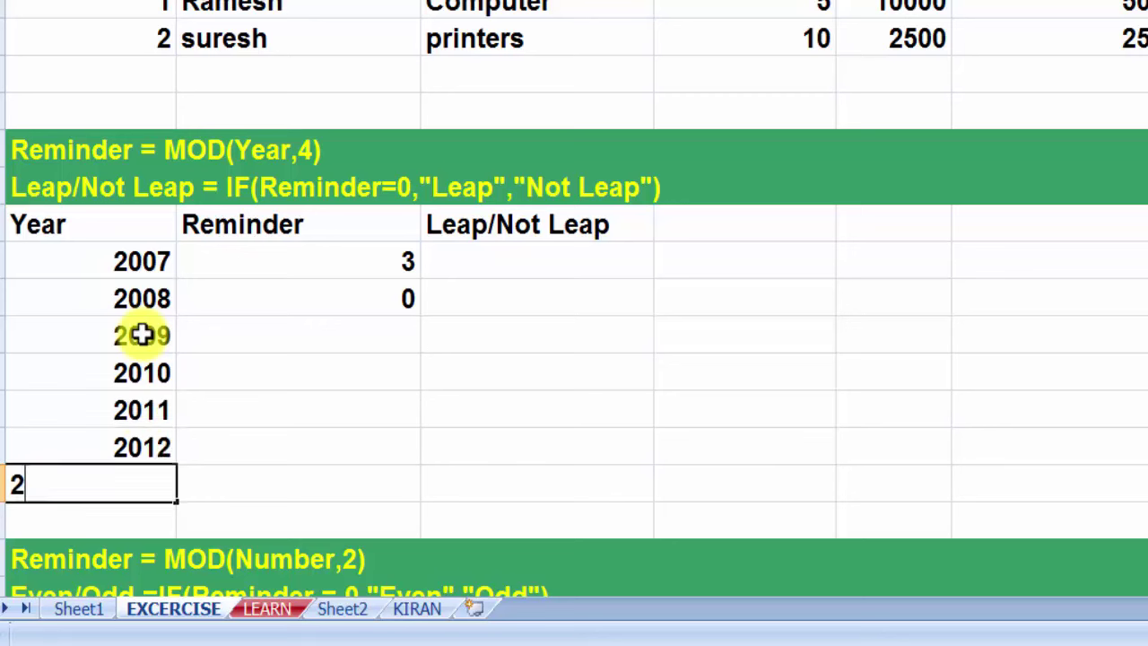
type("013")
key("Return")
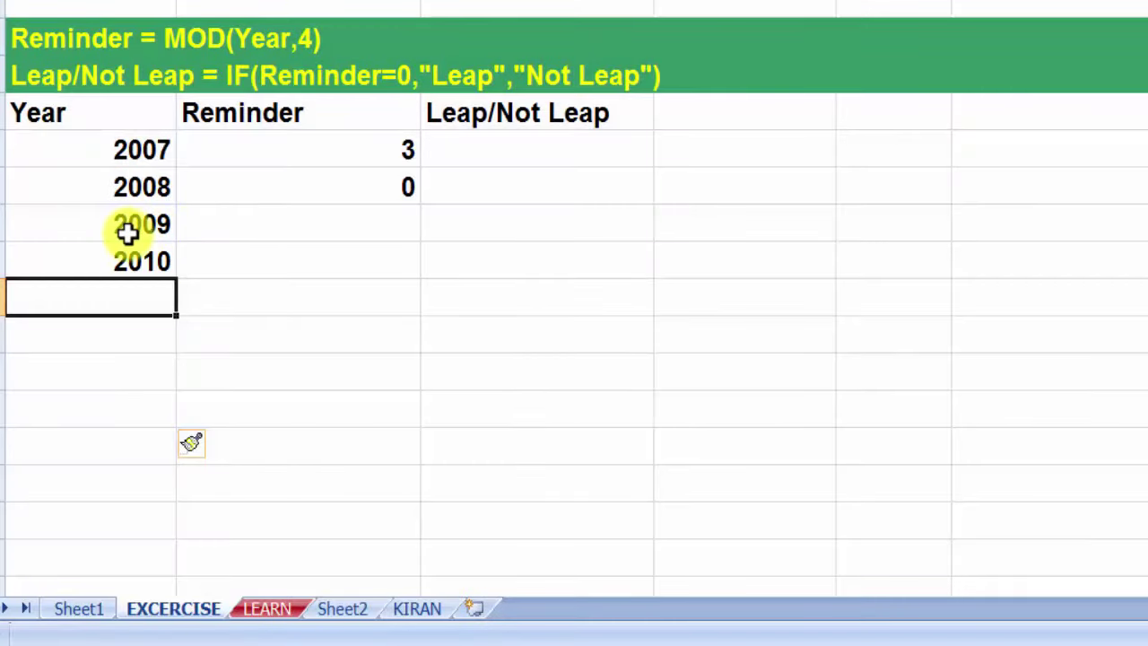
- Select 2009 and 2010 and AutoFill the year series down to 2017
left_click(130, 224)
left_click(139, 152)
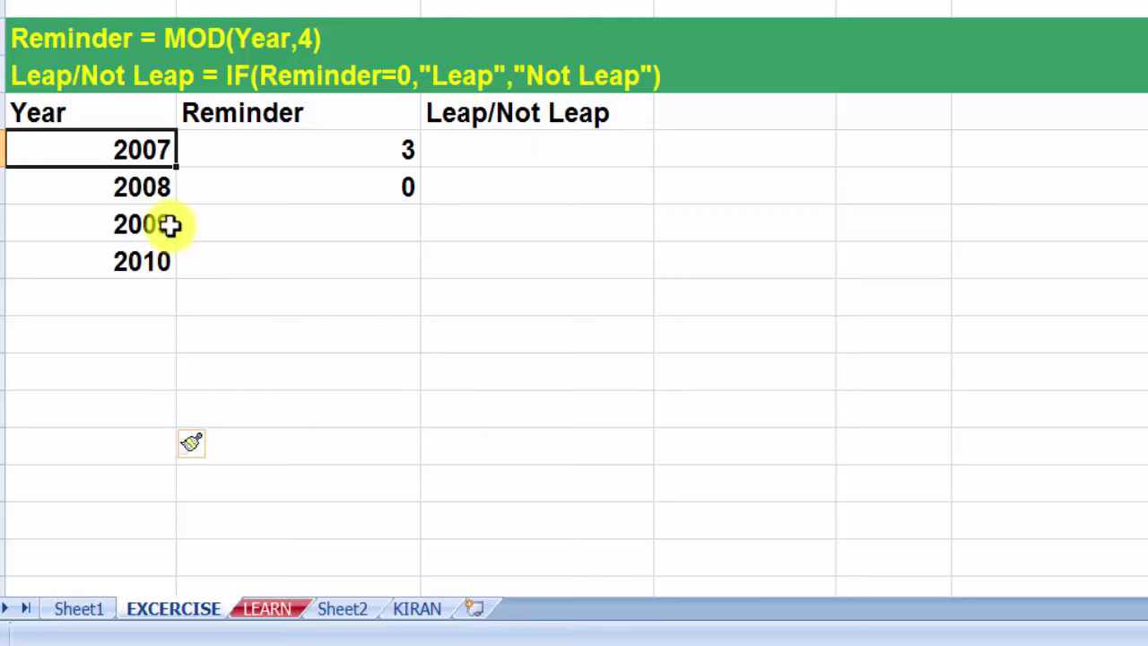
left_click(142, 261)
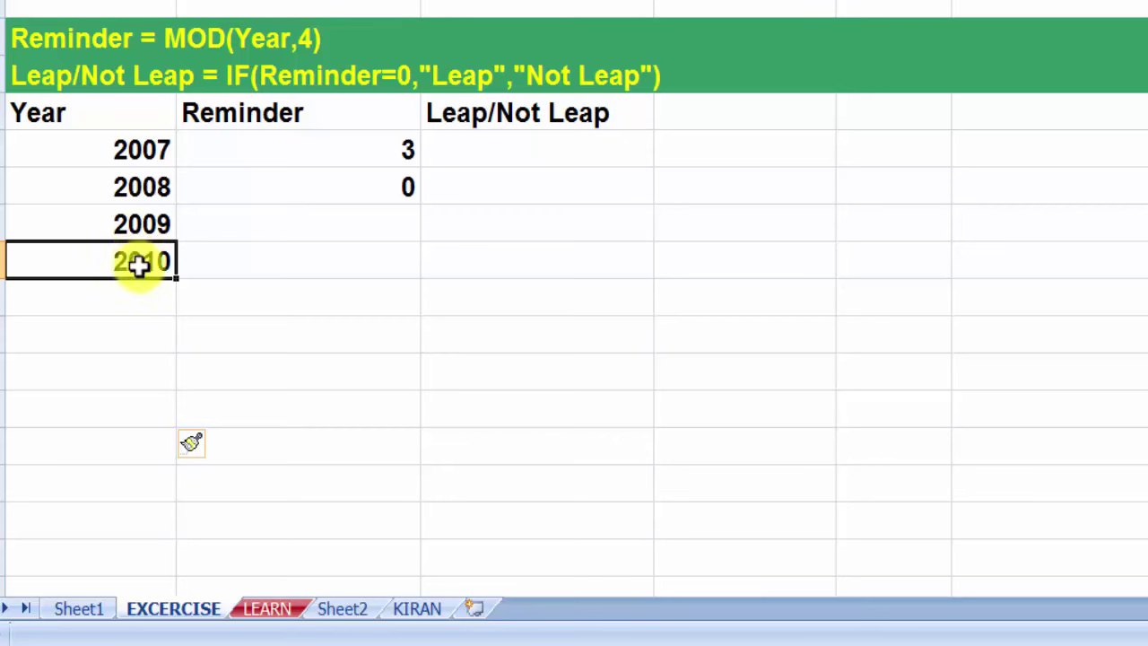
mouse_move(128, 225)
left_mouse_down()
mouse_move(161, 264)
mouse_move(148, 563)
mouse_move(153, 546)
left_mouse_up()
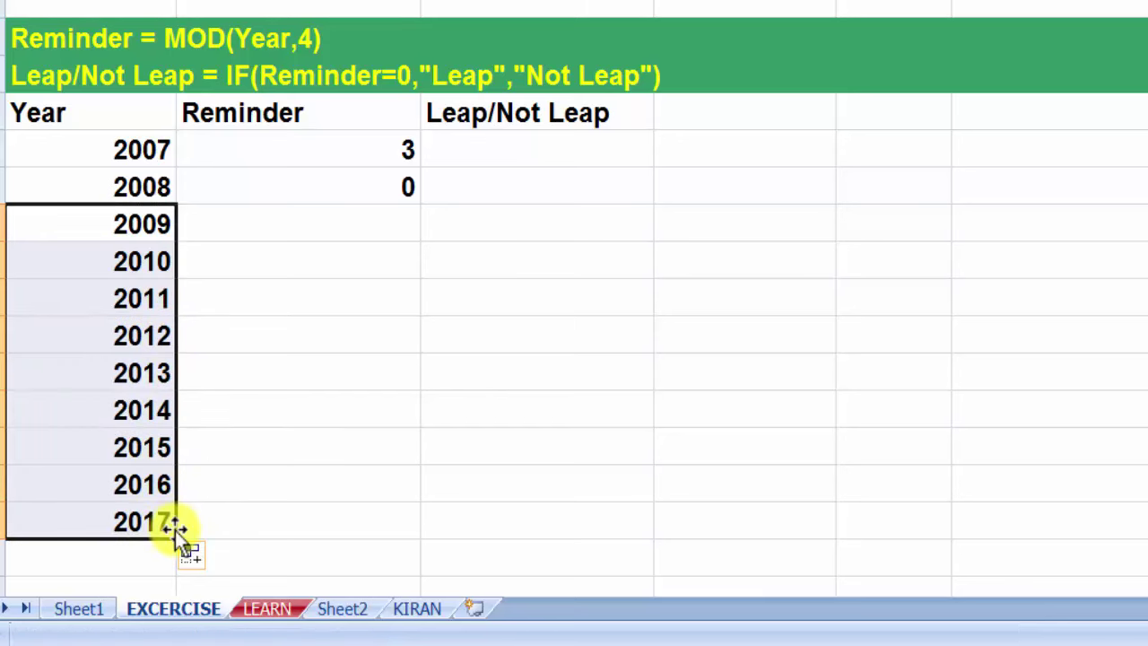
- Enter =MOD(year cell,4) in the 2009 Reminder cell
left_click(279, 225)
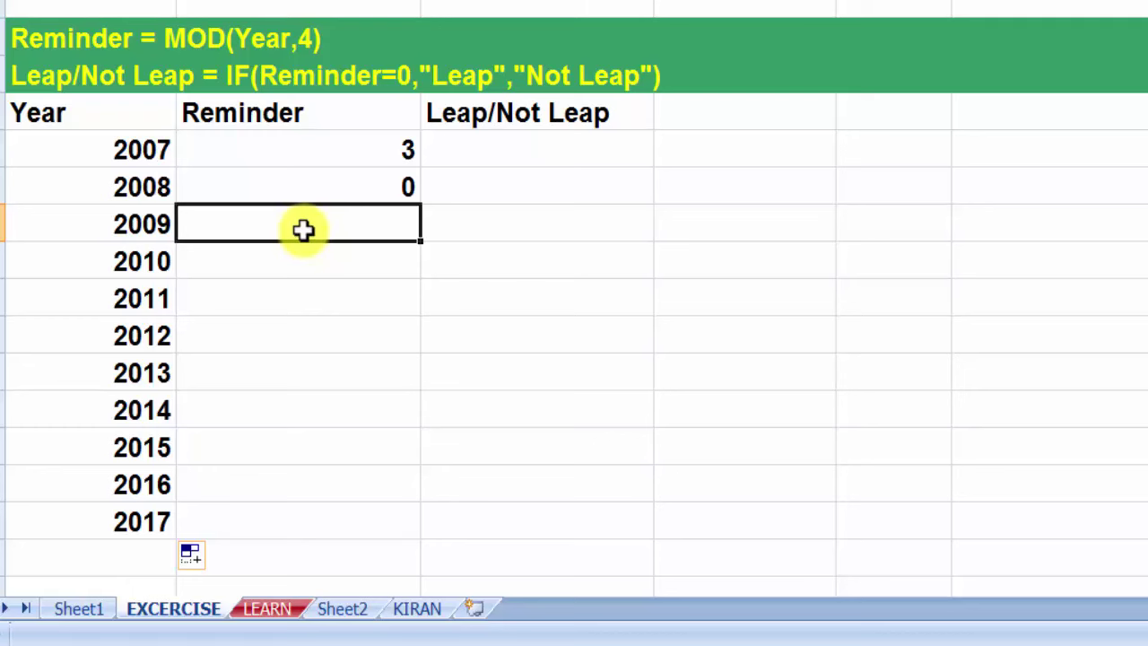
type("=mo")
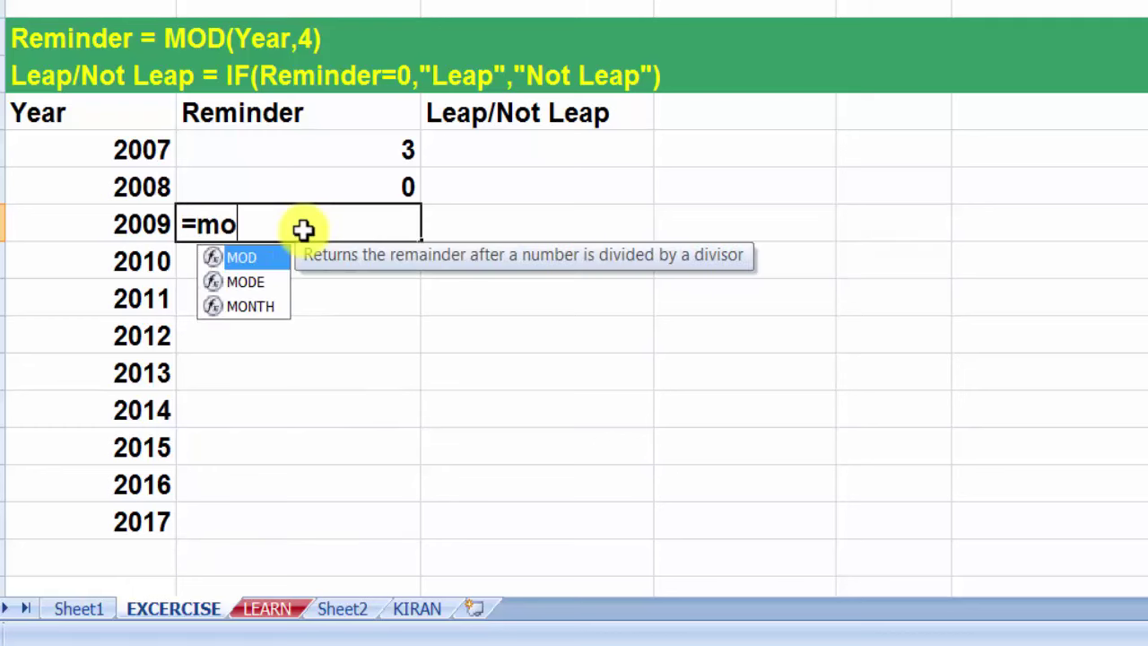
type("d(")
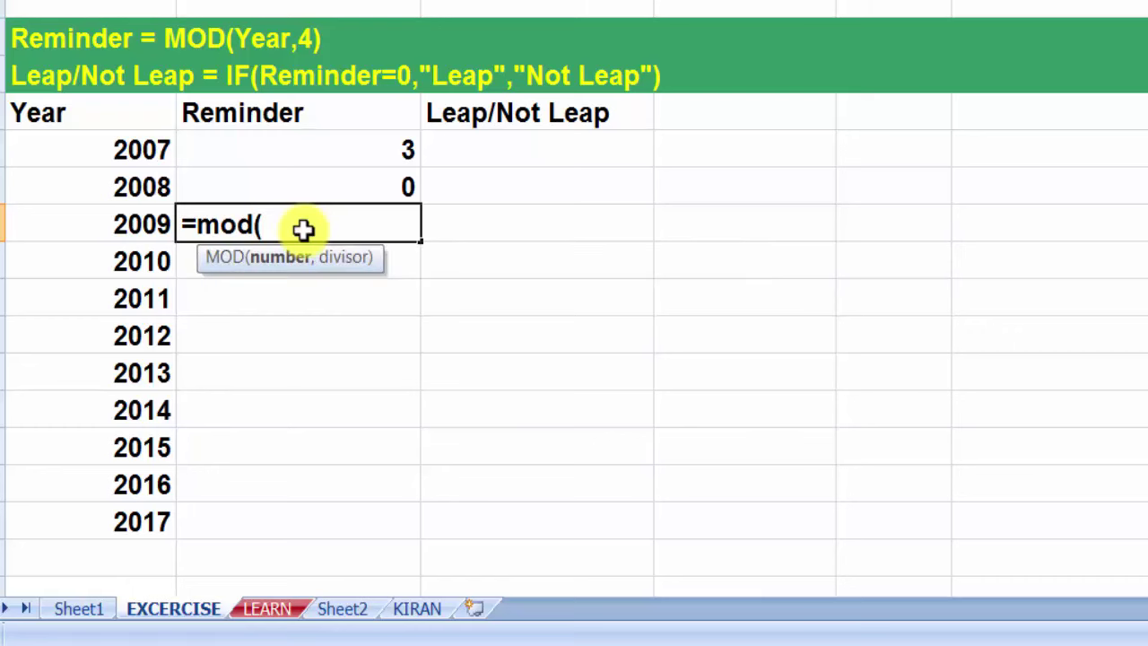
left_click(119, 225)
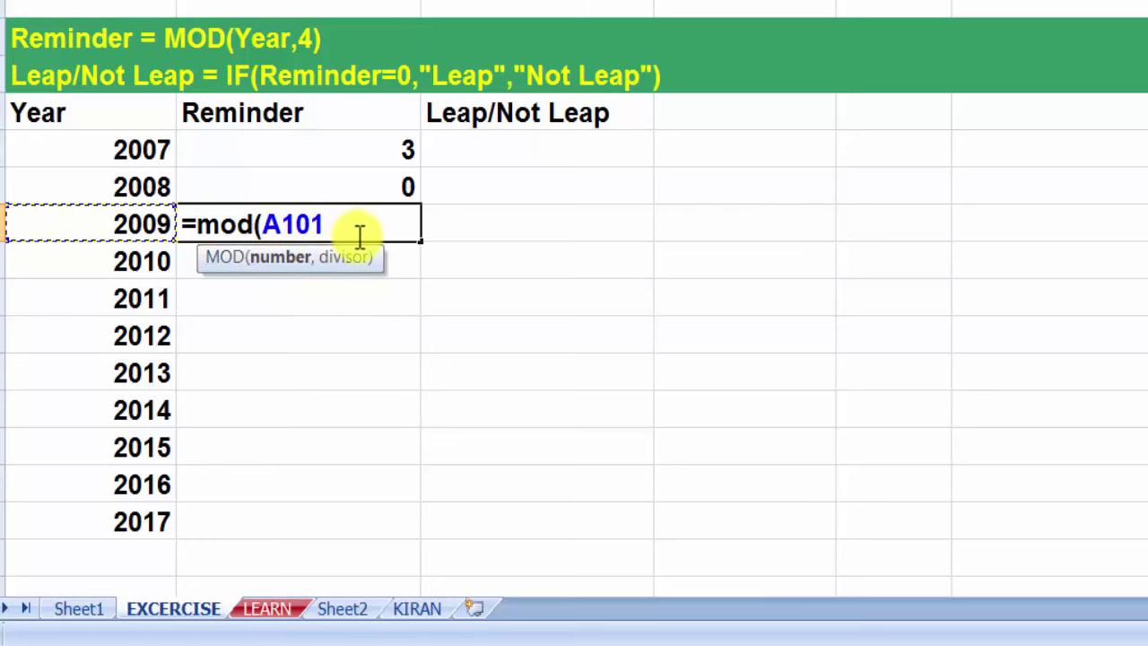
type(",")
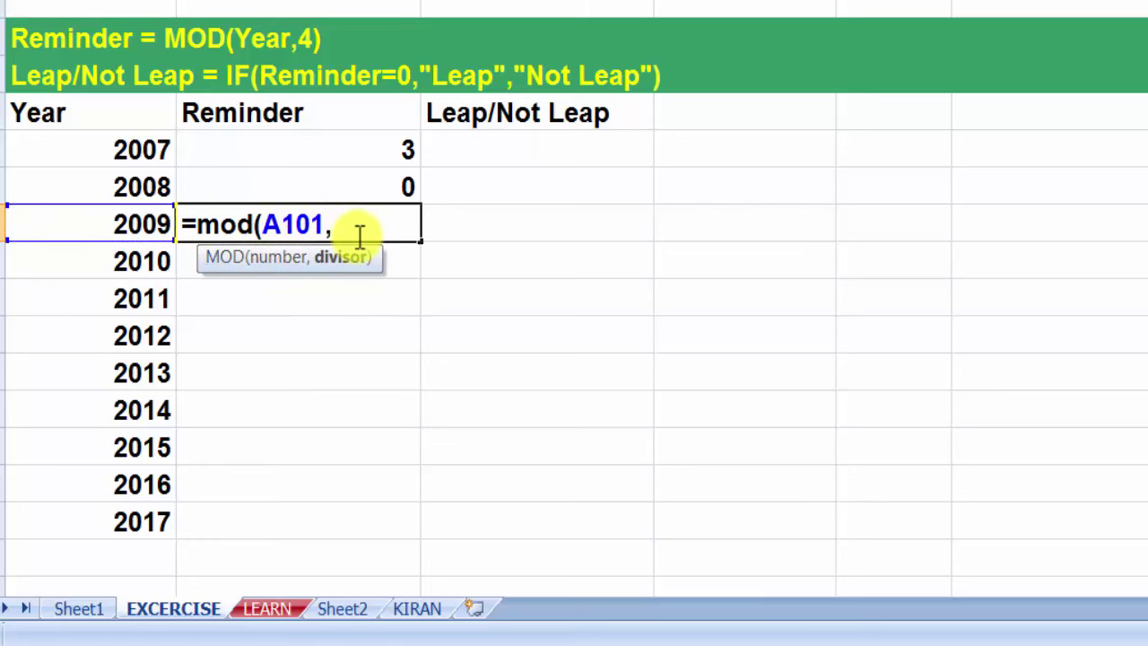
type("4")
type(")")
key("Return")
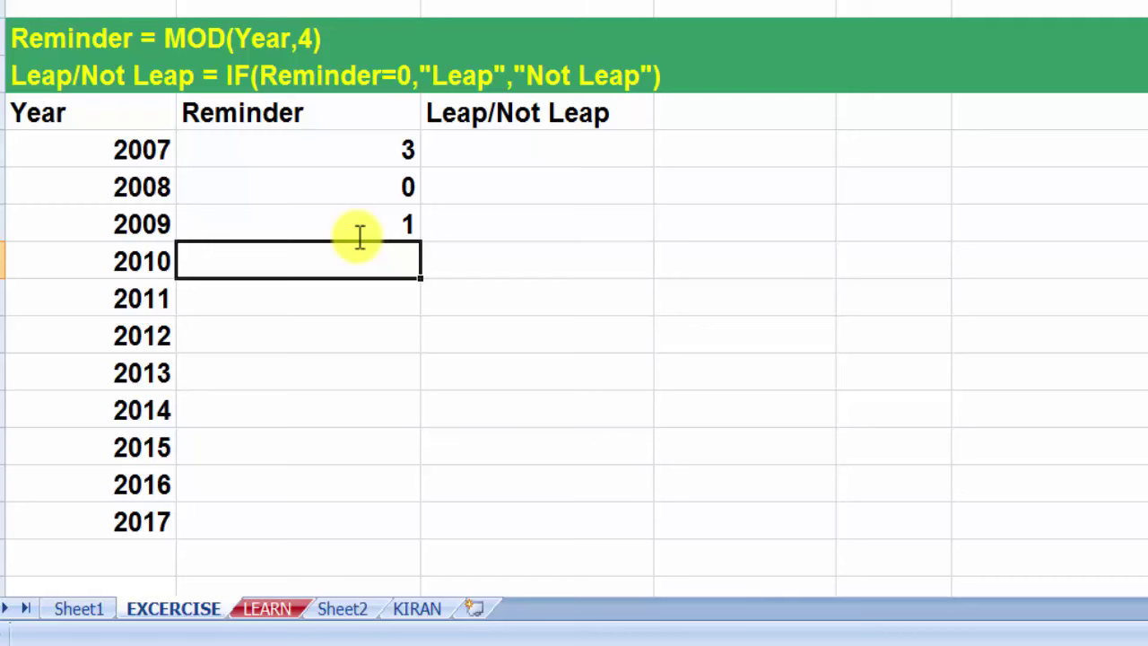
- Fill the MOD formula down to 2017, cancelling the replace prompt
left_click(359, 236)
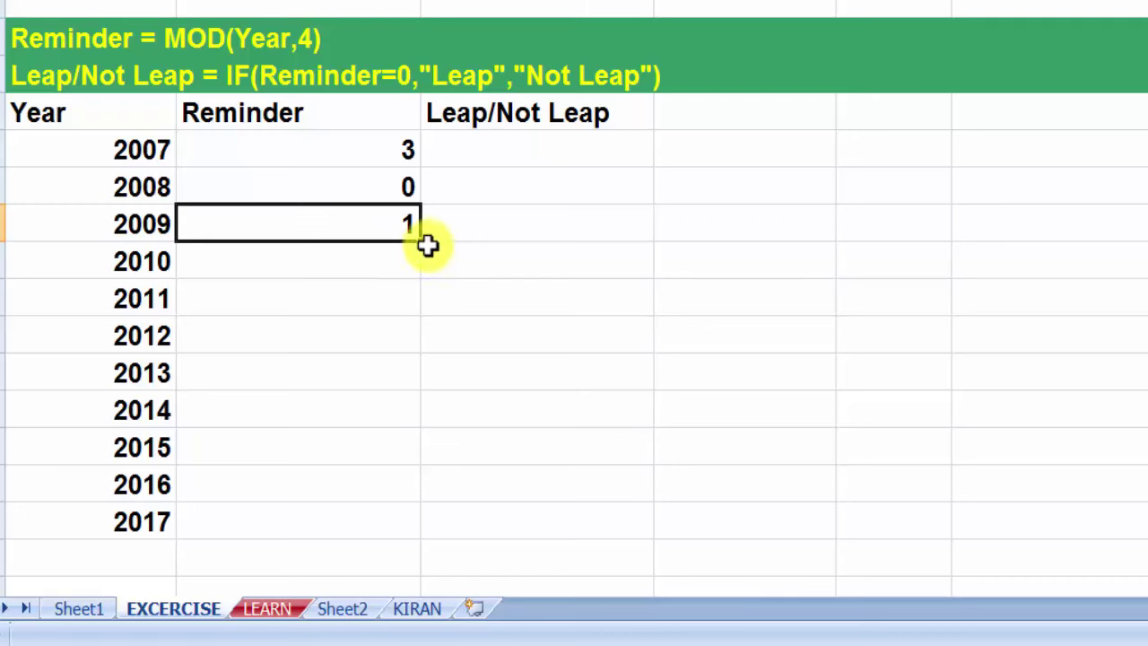
left_click_drag(421, 238, 375, 532)
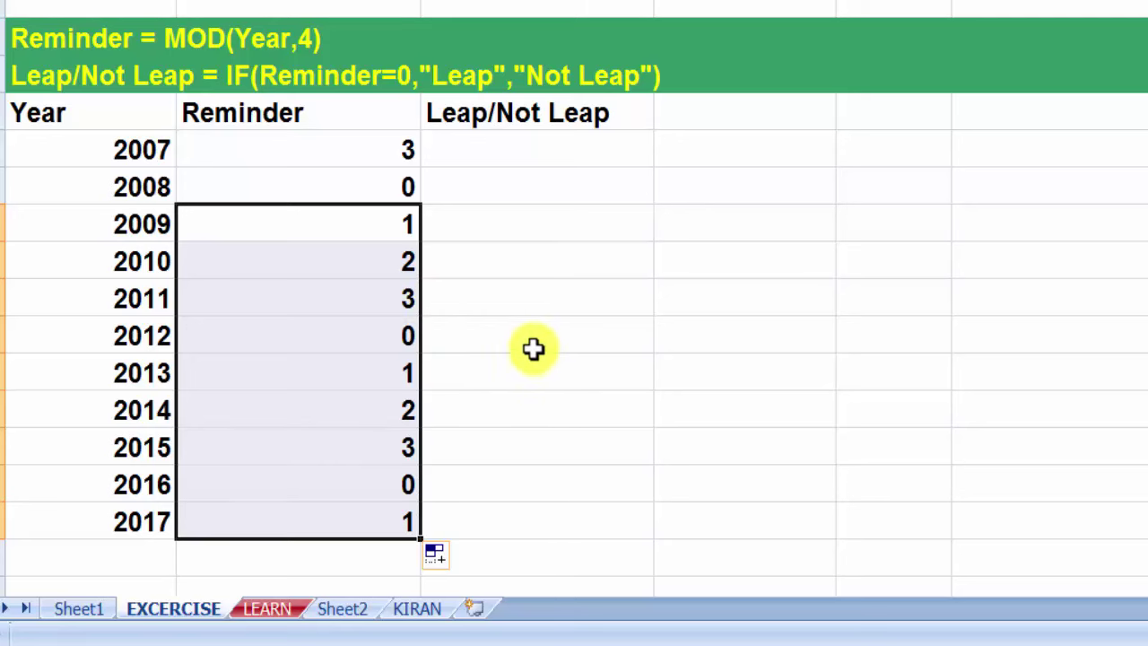
left_click(498, 454)
left_click(354, 190)
left_click_drag(345, 240, 339, 446)
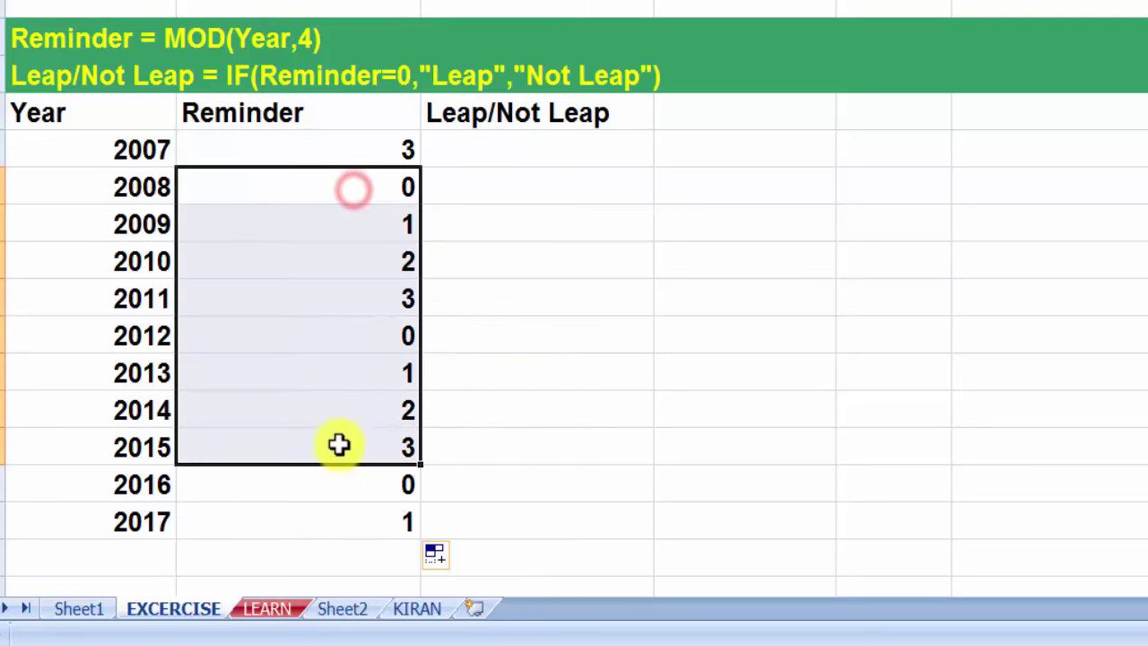
mouse_move(323, 168)
left_mouse_down()
mouse_move(322, 375)
mouse_move(321, 352)
left_mouse_up()
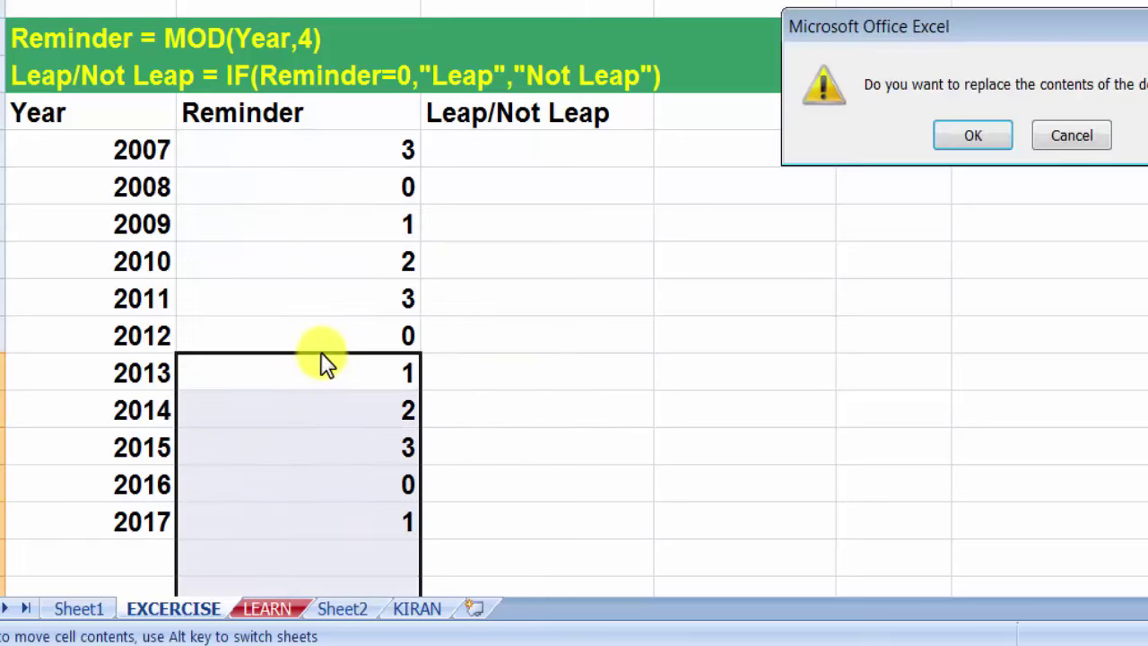
key("Escape")
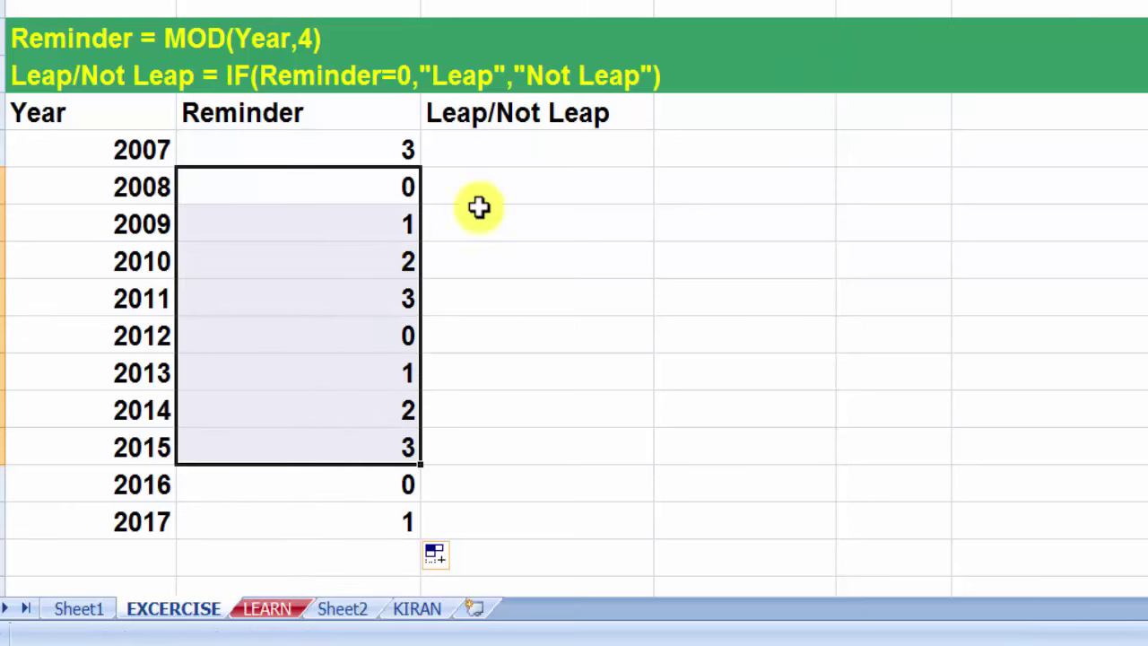
left_click(494, 154)
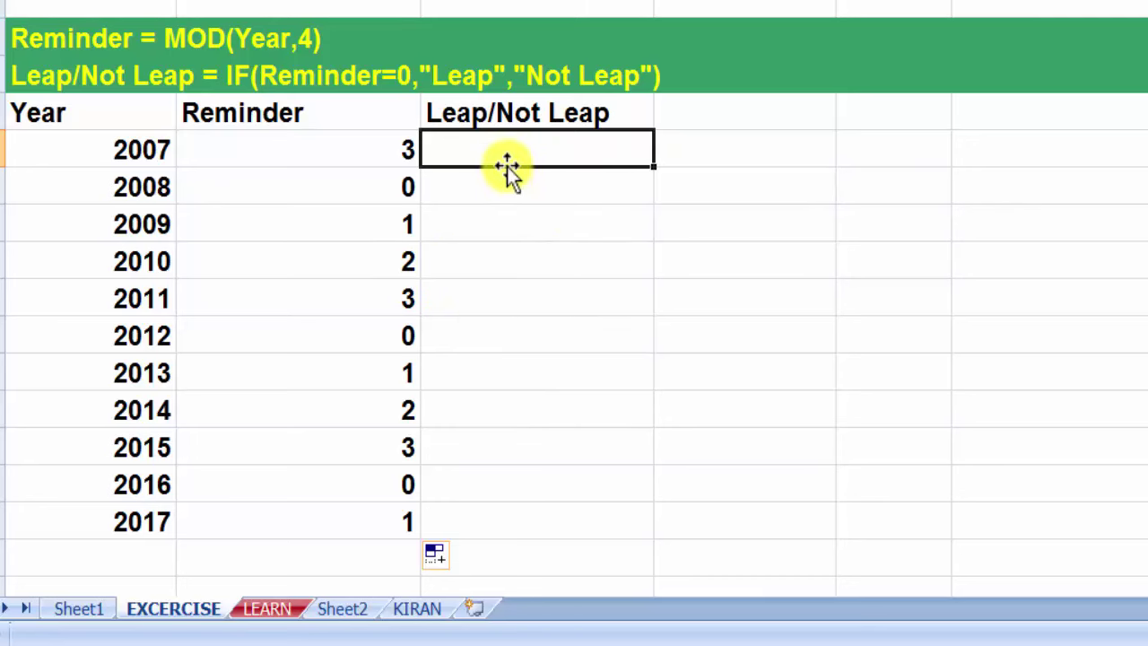
- Type an IF formula testing the 2007 reminder against 0, returning "Leap Year" or "Not Leap Year"
type("=")
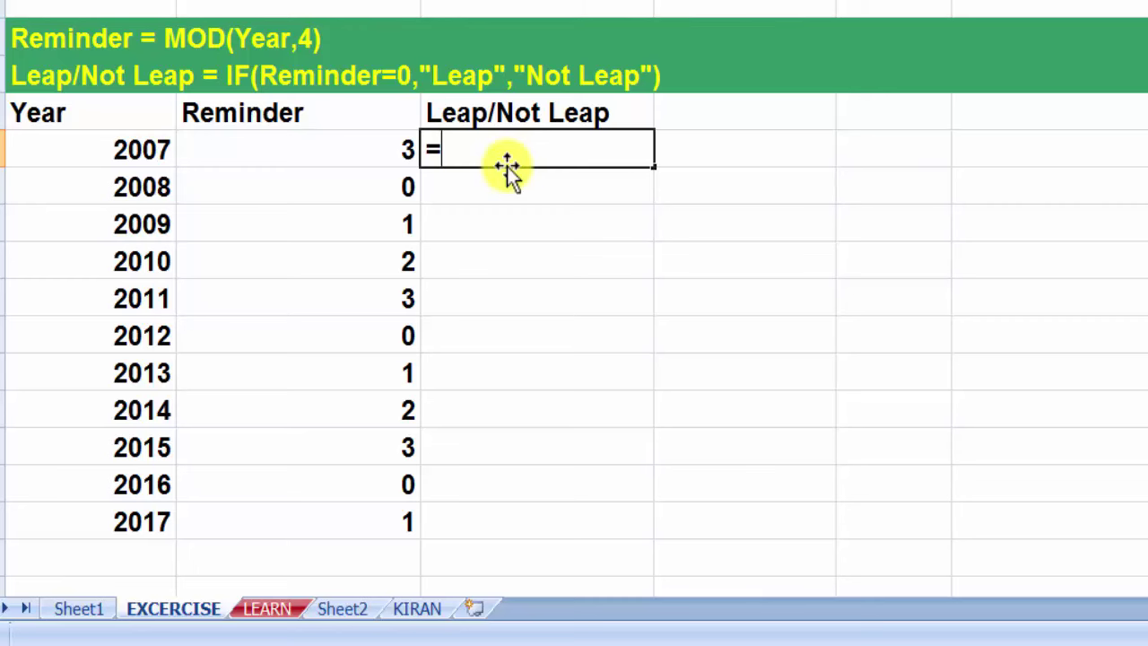
type("if")
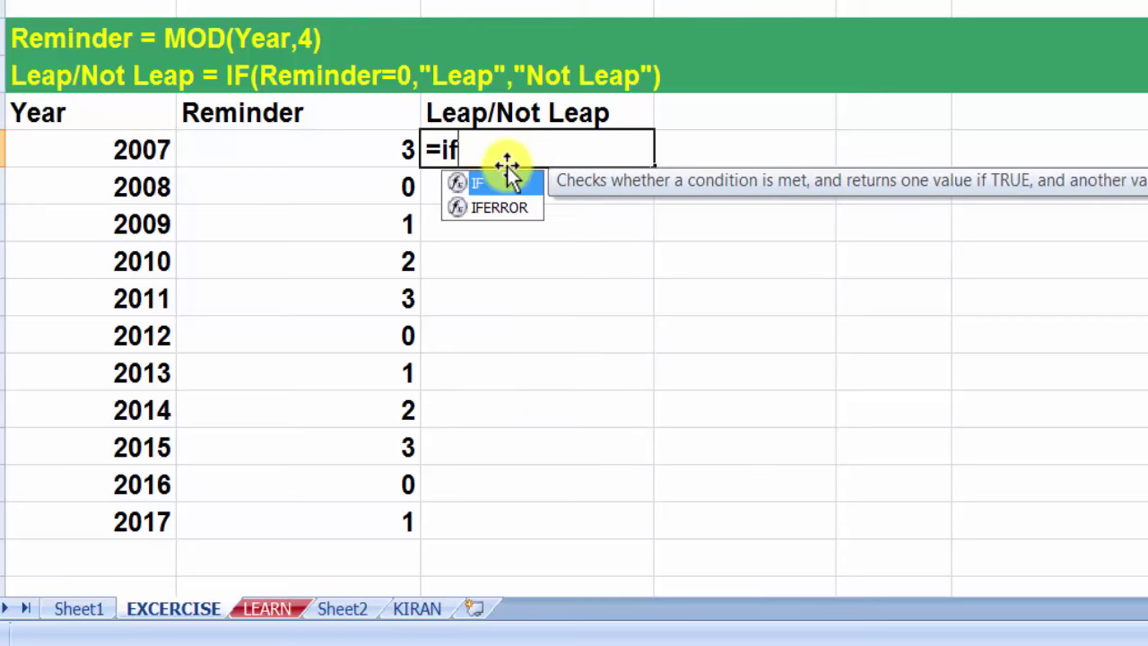
type("(")
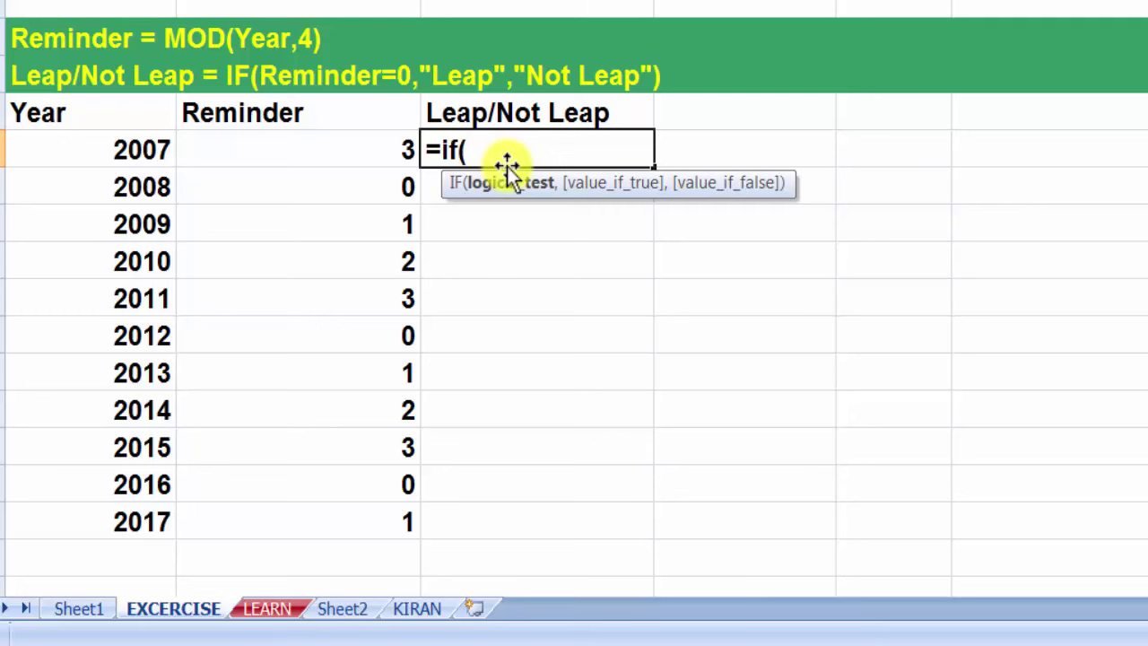
left_click(338, 150)
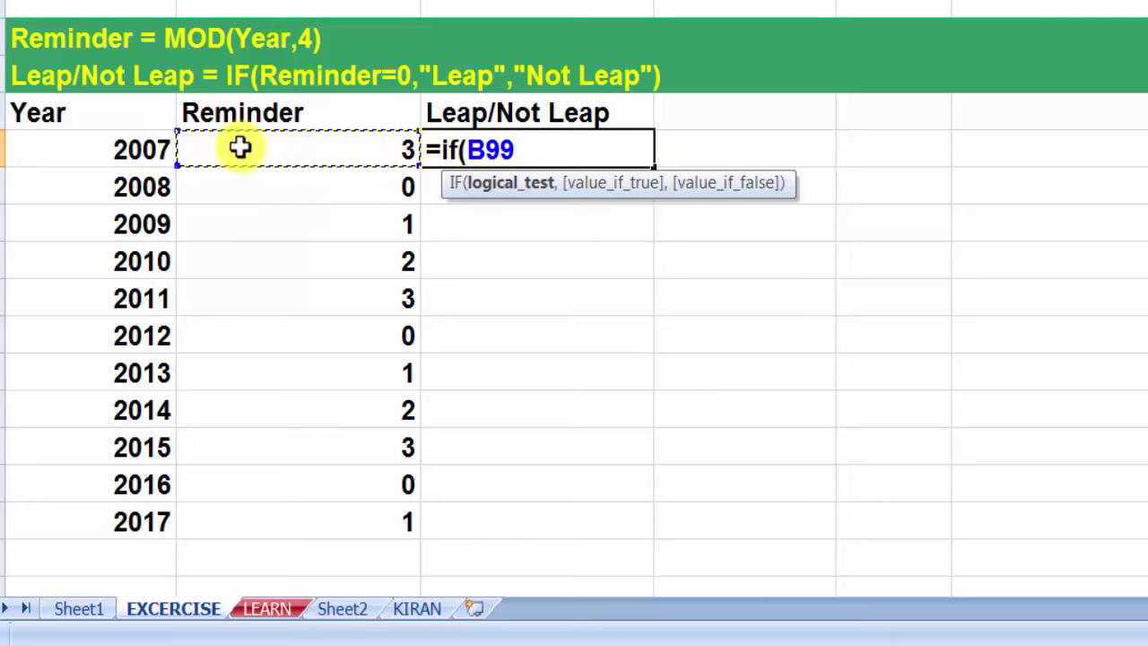
left_click(471, 149)
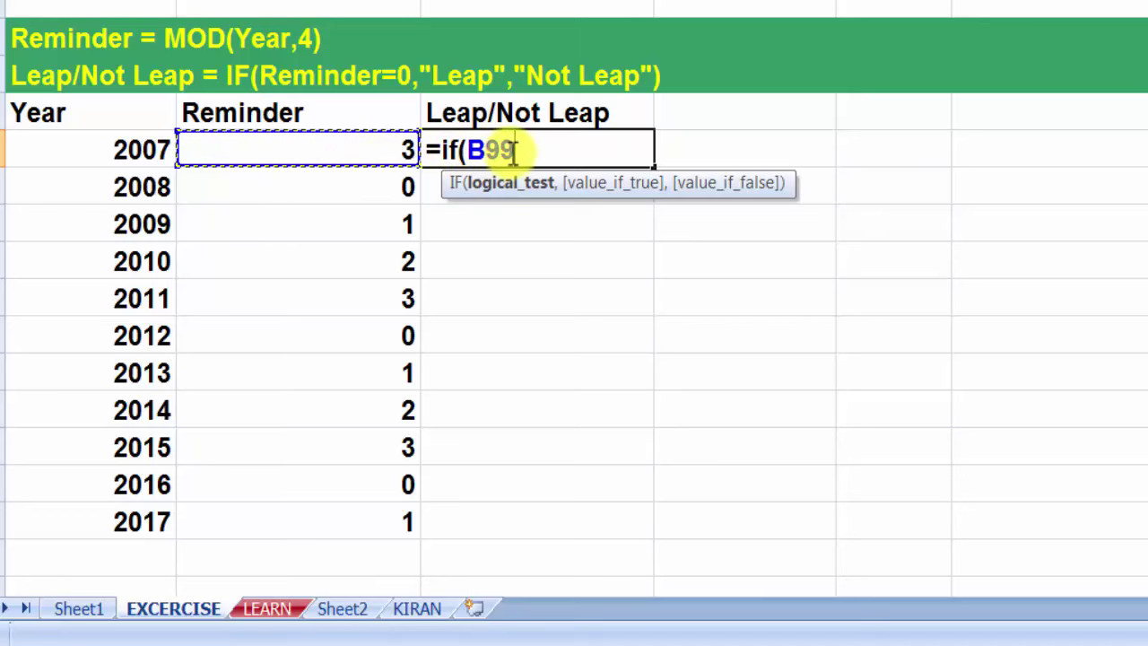
type("=")
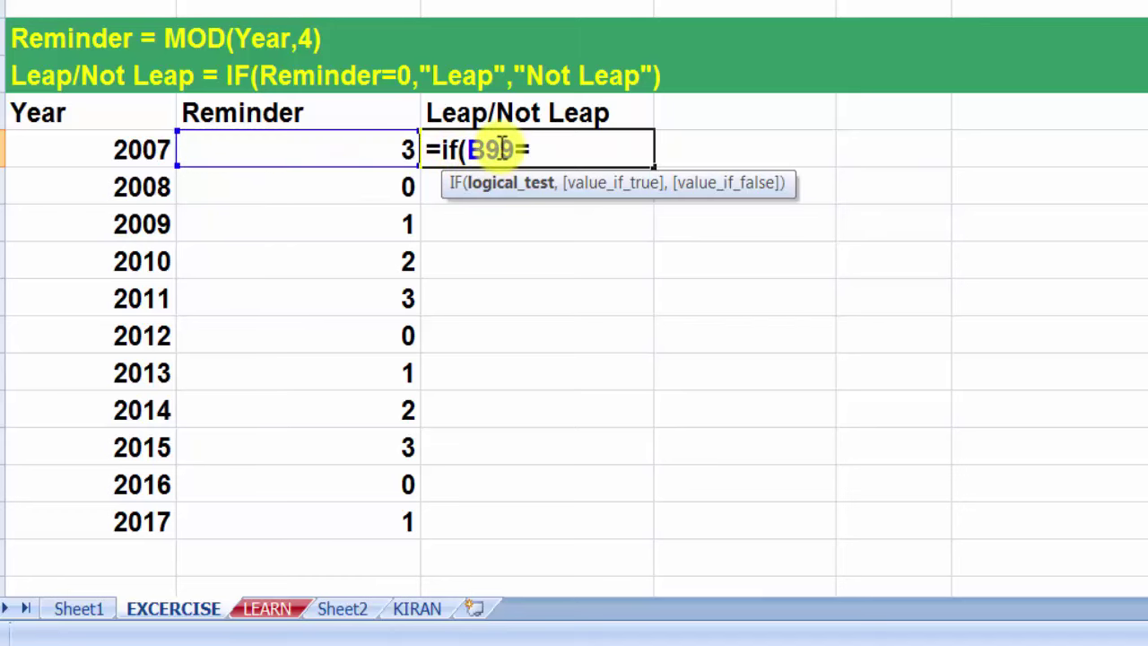
type("=")
type("0")
type(",")
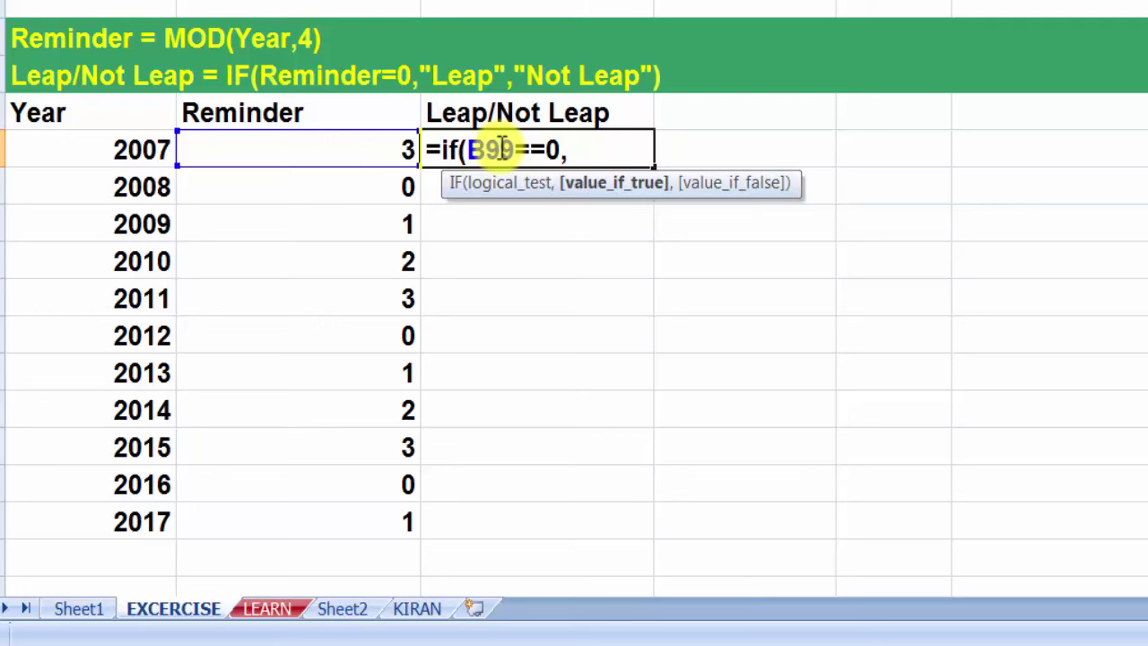
type("\"L")
type("ear")
key("BackSpace")
type("p")
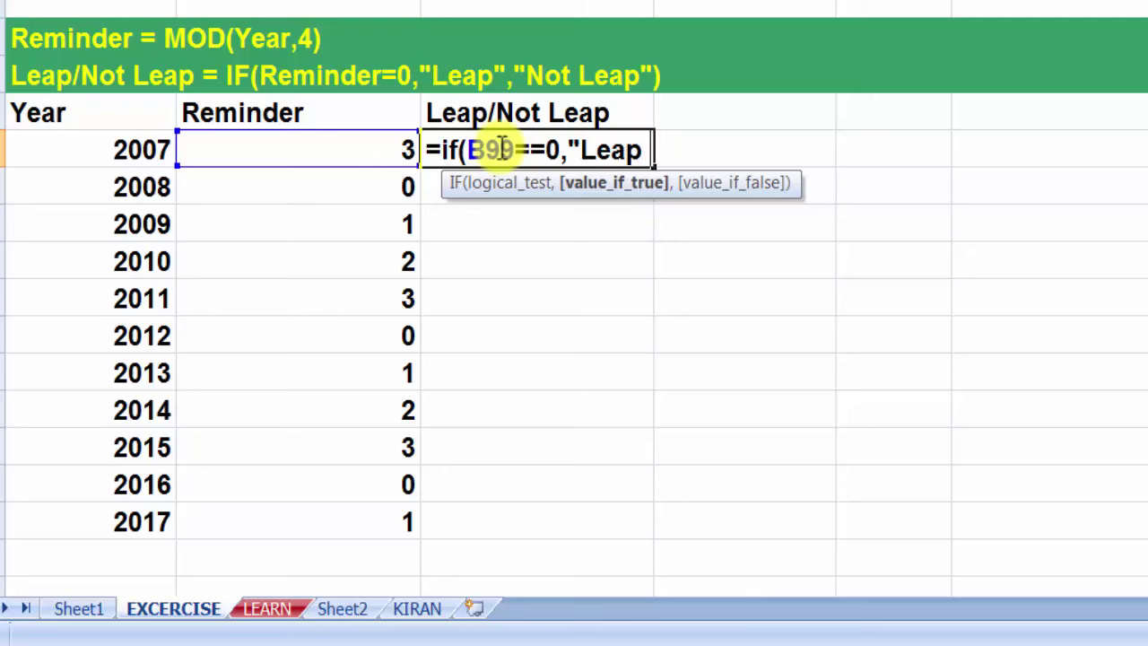
type(" Year")
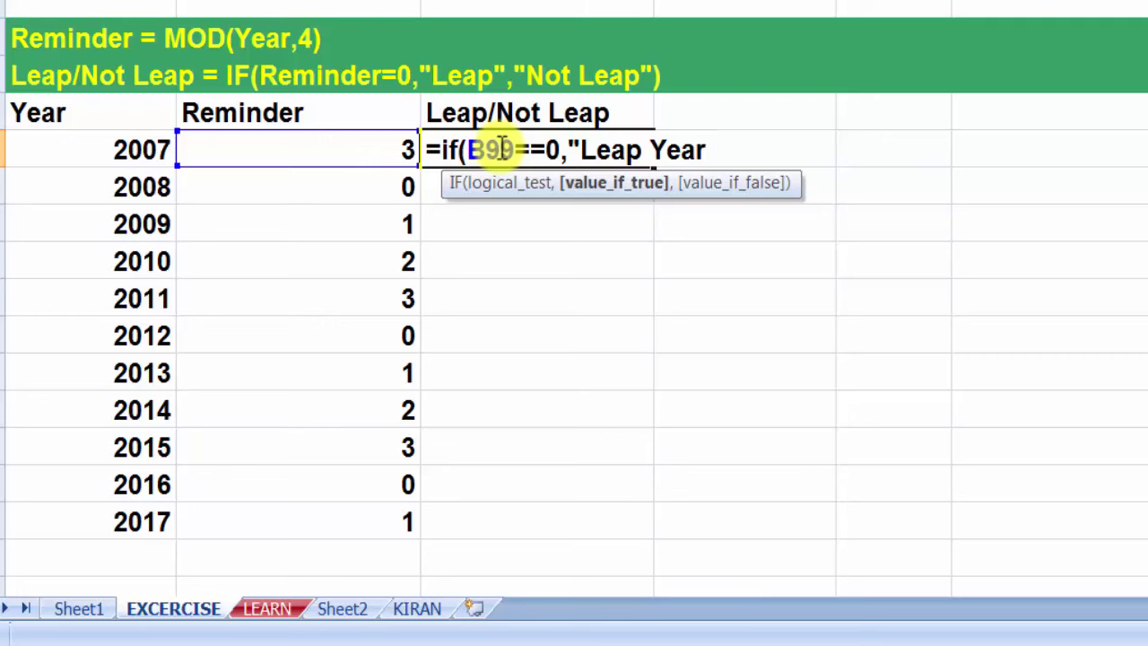
type("\",")
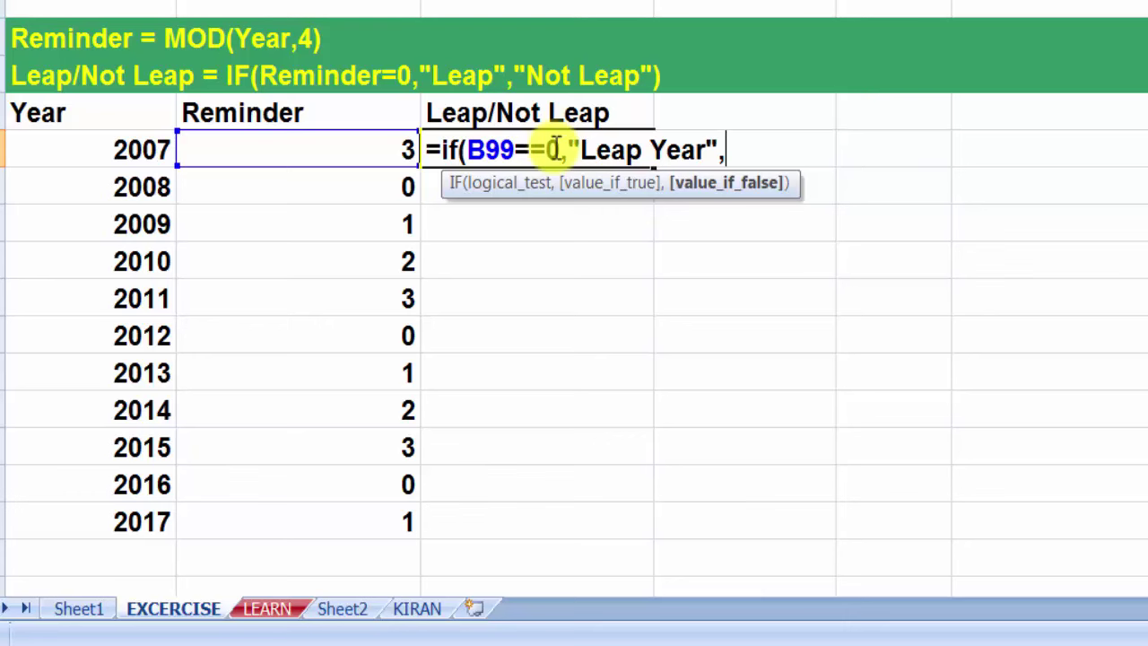
type("\"")
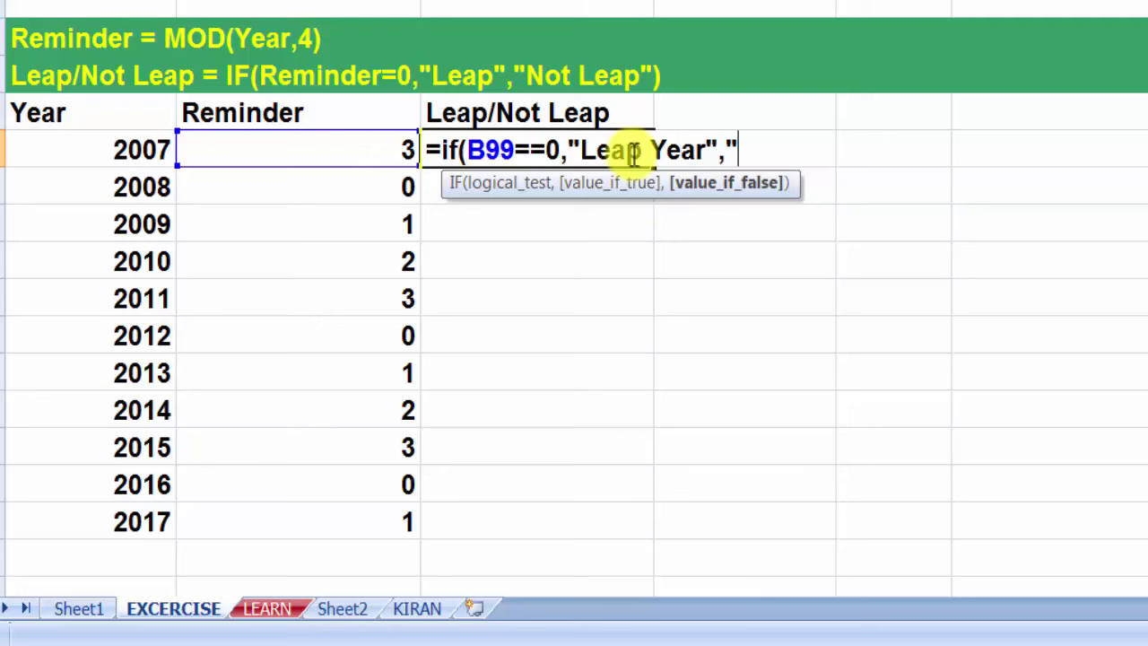
type("Not Lea")
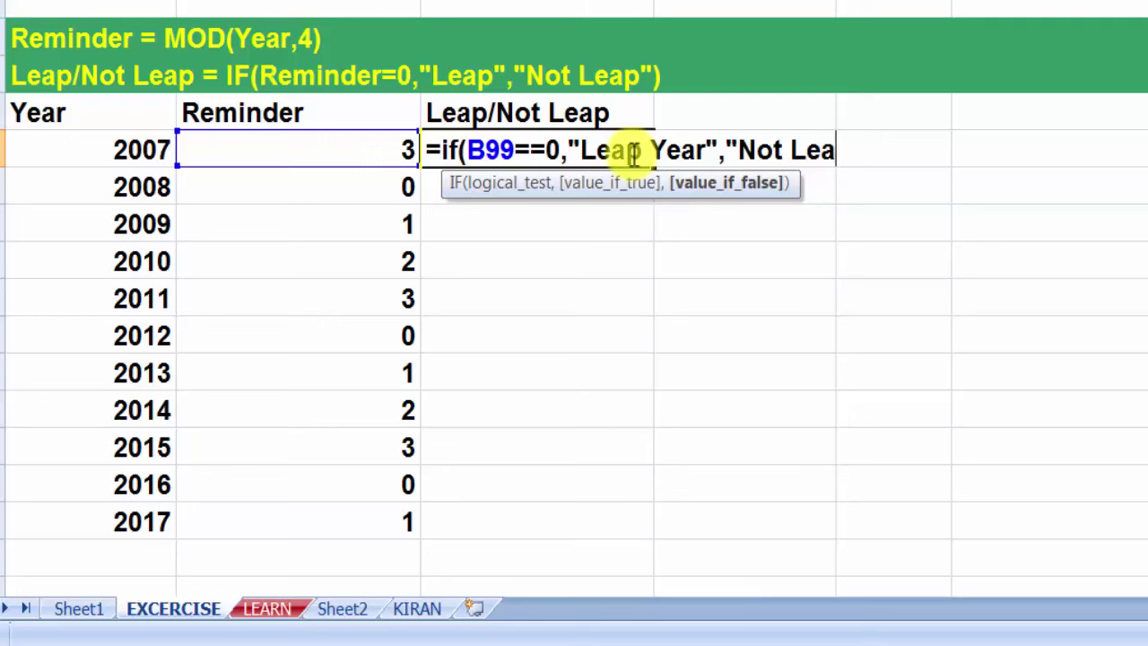
type("p Year")
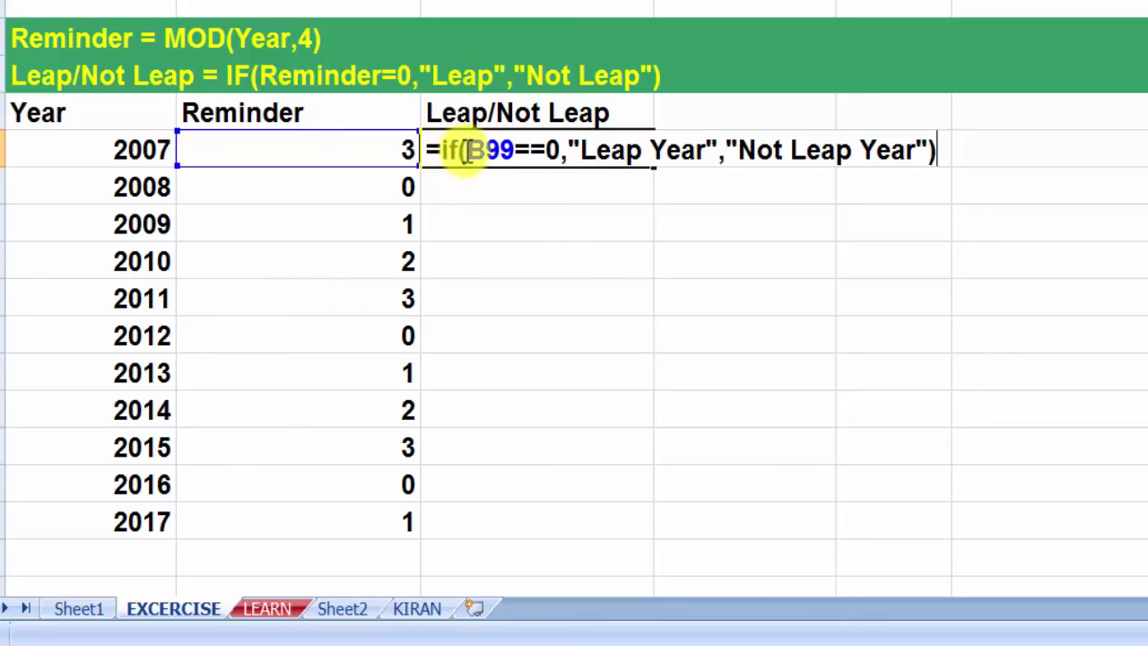
- Fix the formula's condition and separators, then enter it and accept Excel's correction
left_click_drag(466, 150, 560, 154)
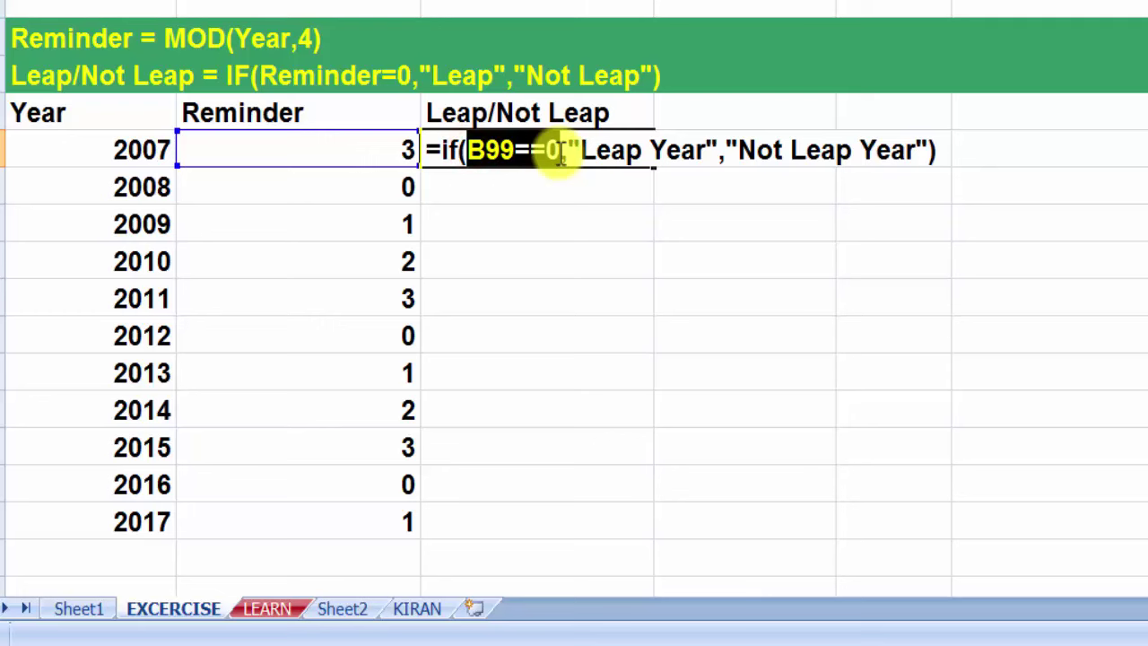
left_click(560, 154)
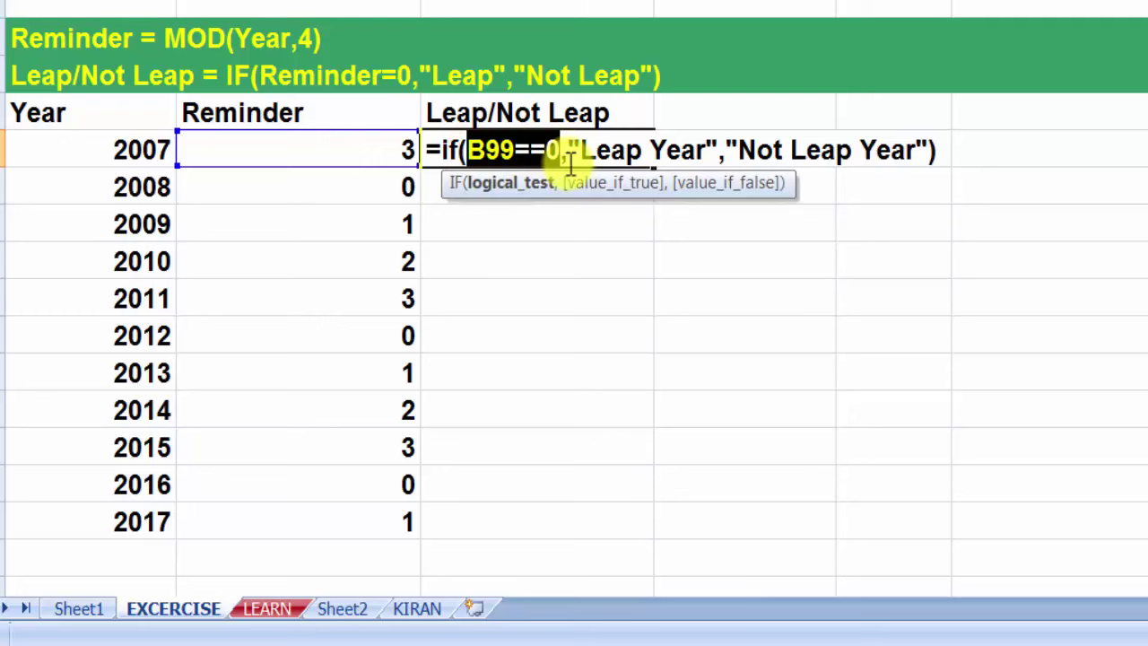
type(",")
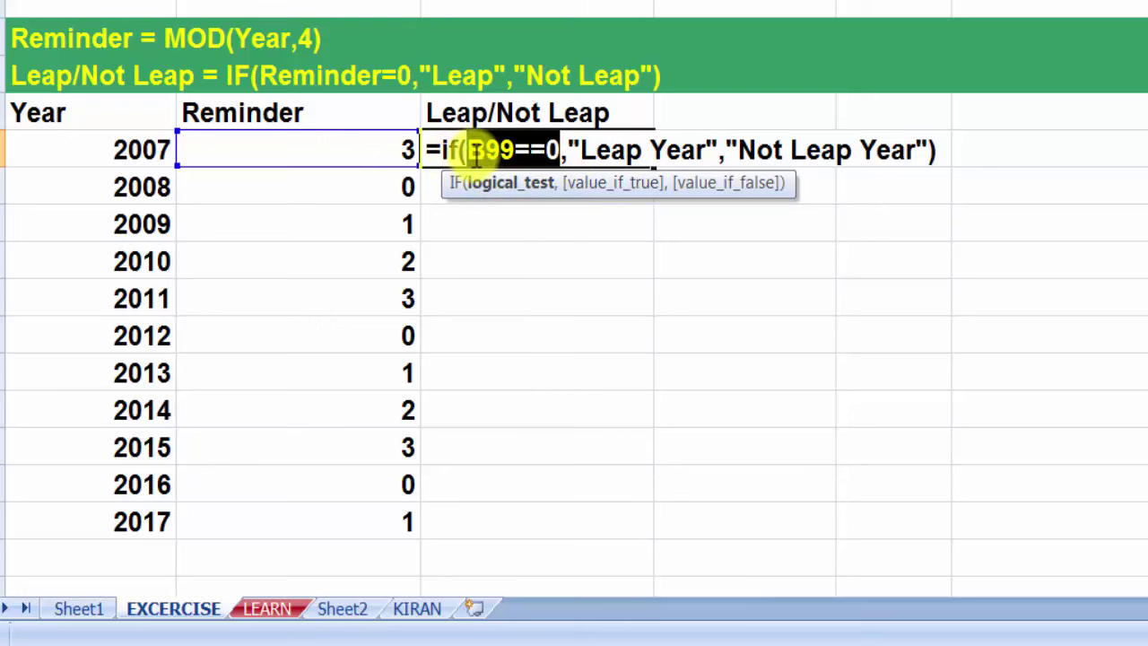
left_click(474, 151)
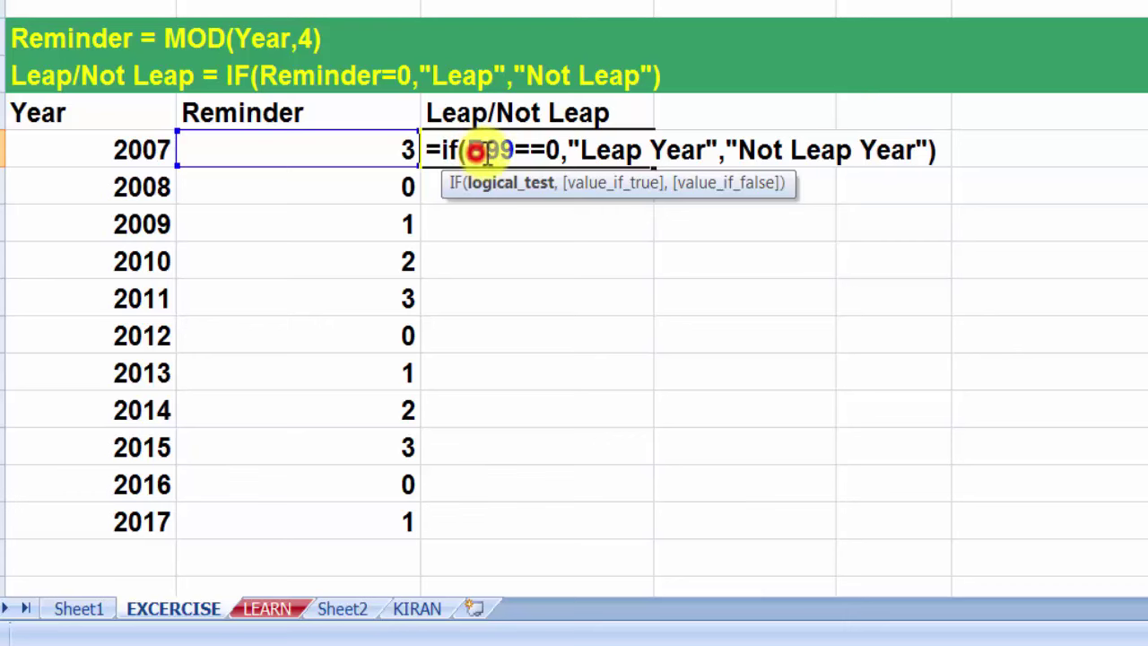
left_click_drag(470, 150, 561, 150)
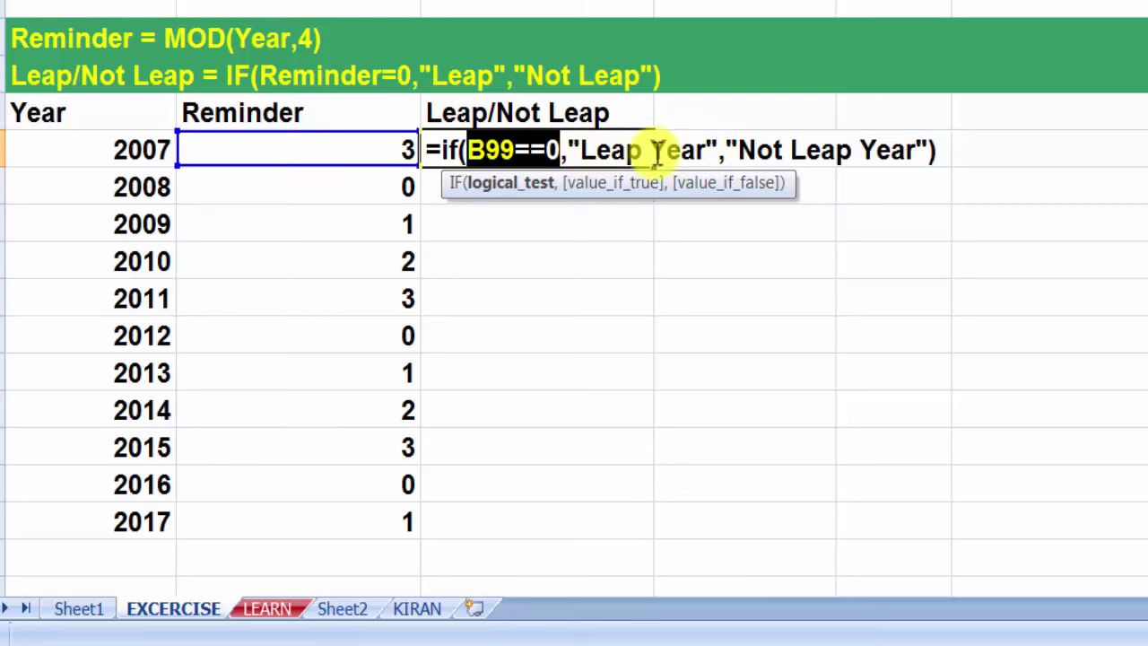
left_click_drag(486, 150, 545, 150)
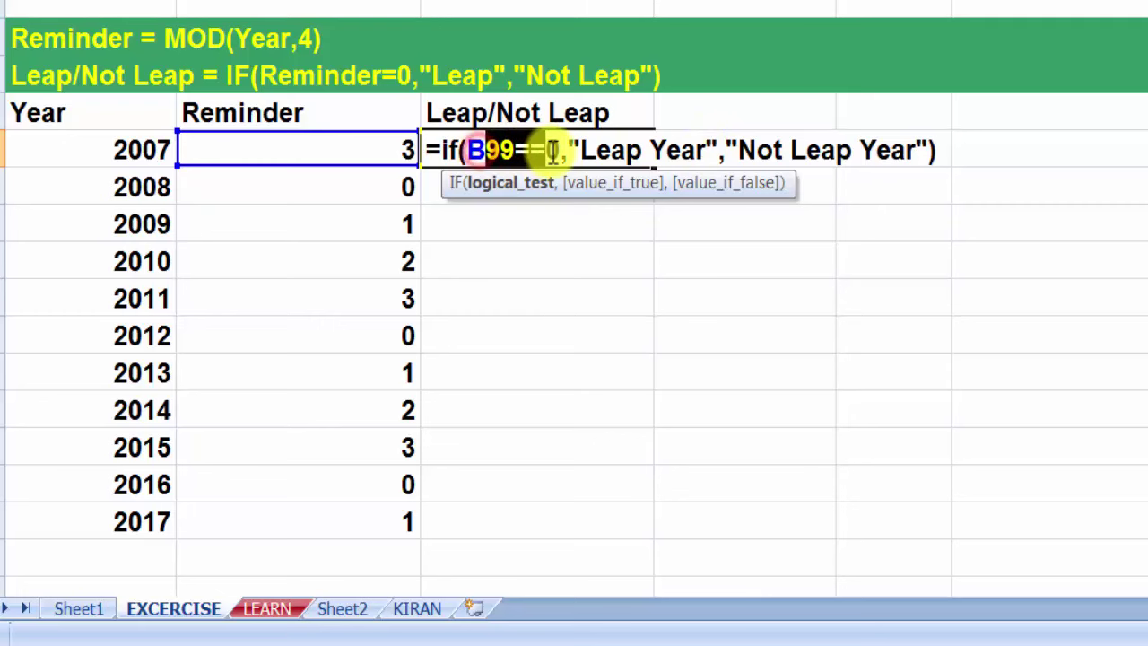
left_click_drag(737, 150, 915, 152)
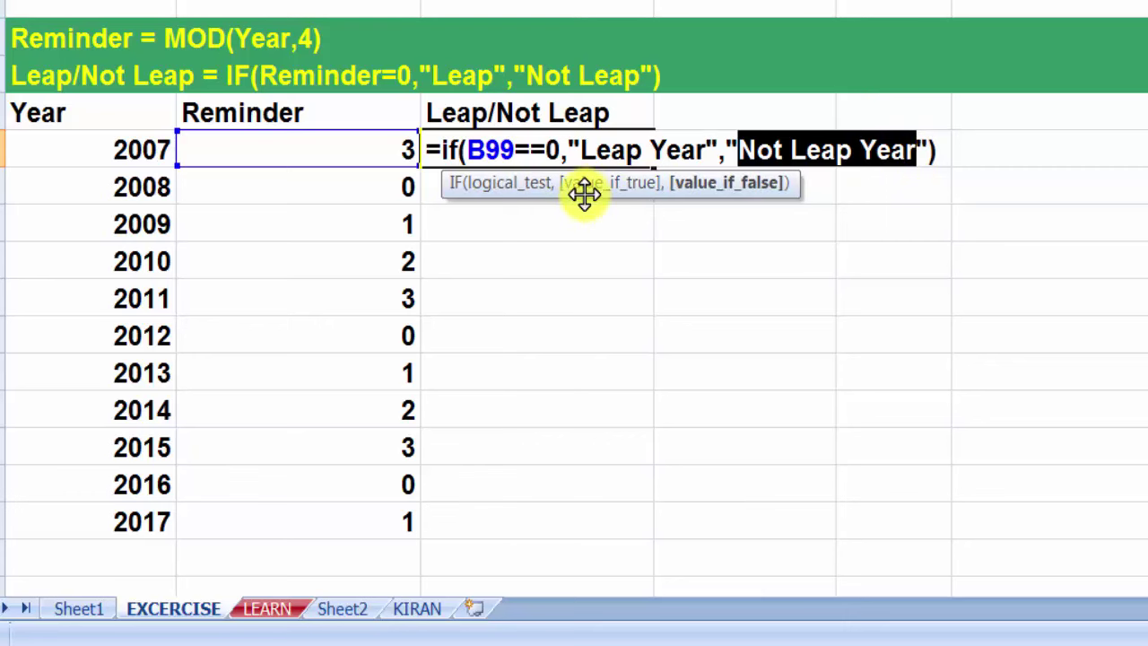
left_click(902, 175)
left_click(956, 172)
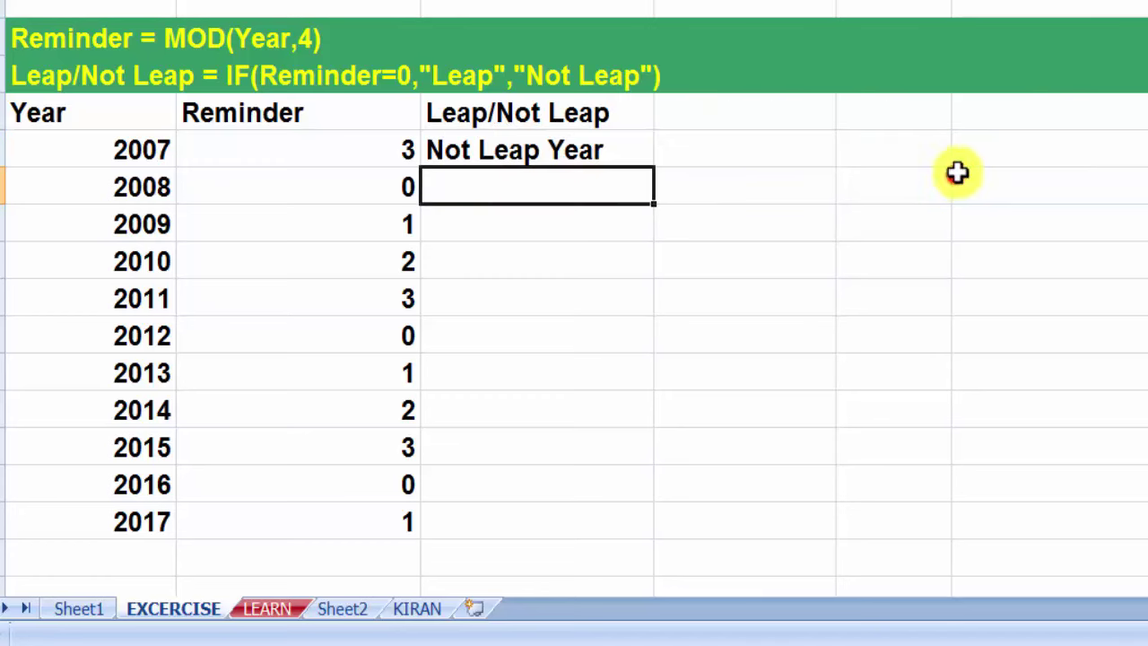
- Copy the 2007 leap-year formula down to the 2017 row
left_click(561, 163)
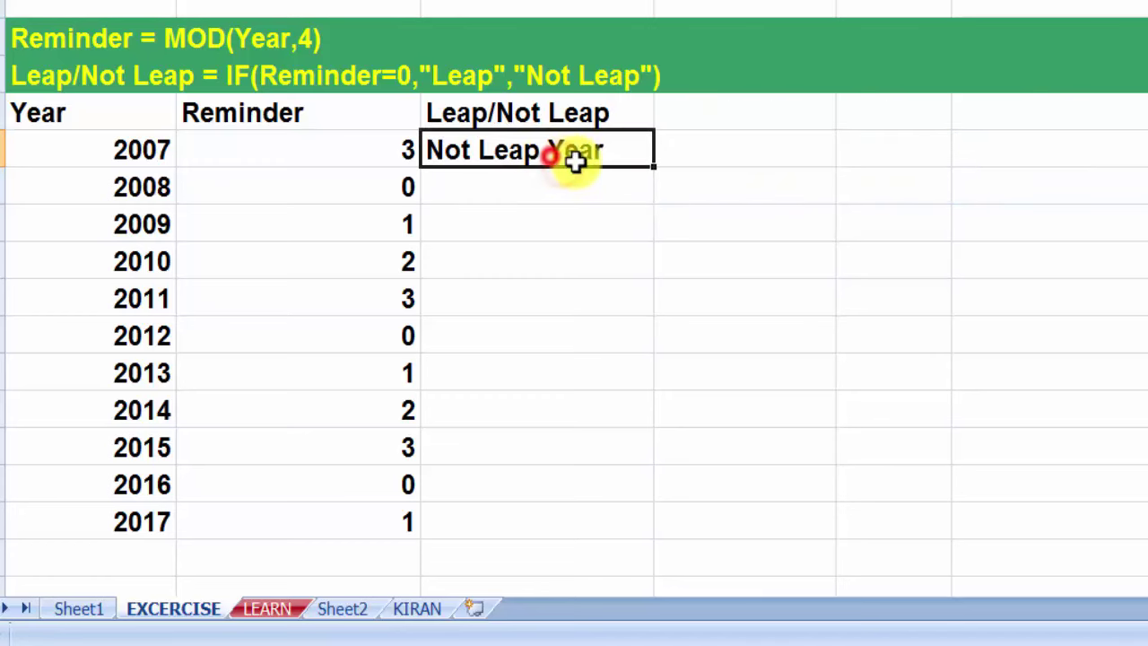
left_click(377, 146)
left_click(484, 151)
left_click(406, 149)
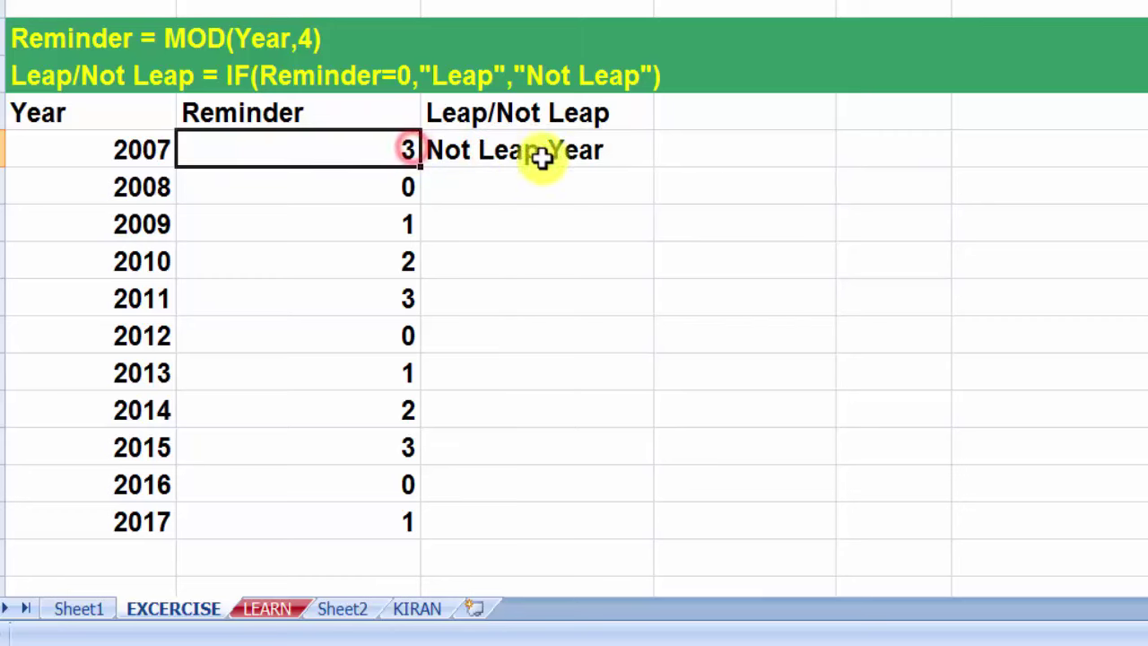
left_click(579, 160)
left_click_drag(656, 167, 629, 539)
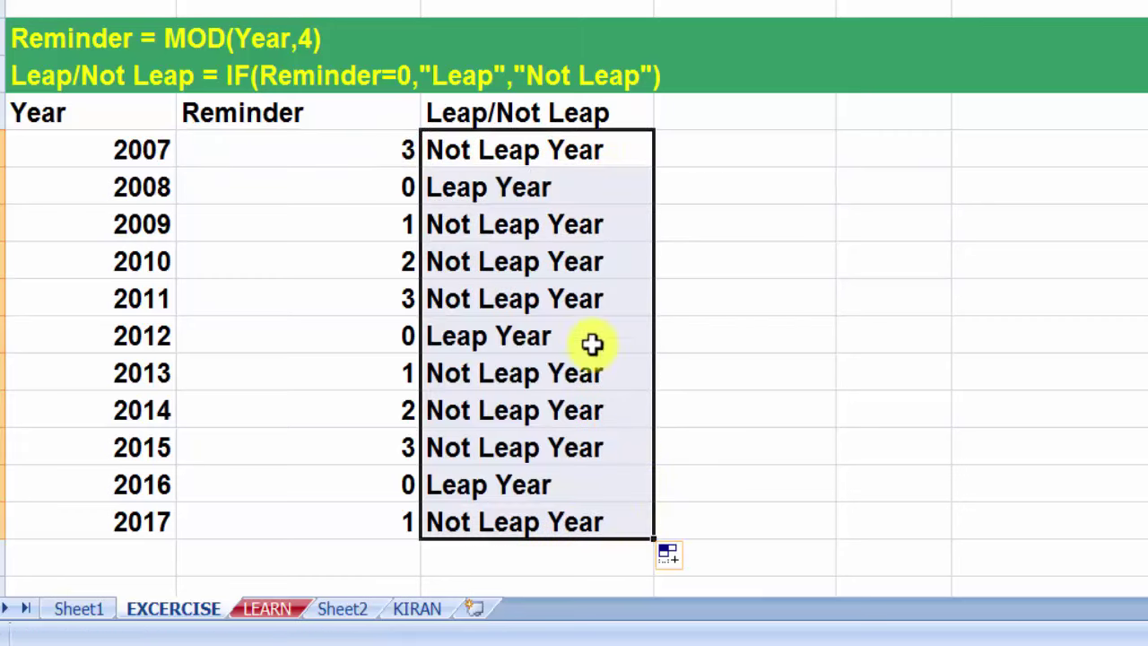
- Check the results: 2008, 2012 and 2016 show Leap Year, the others Not Leap Year
left_click(734, 238)
left_click(457, 187)
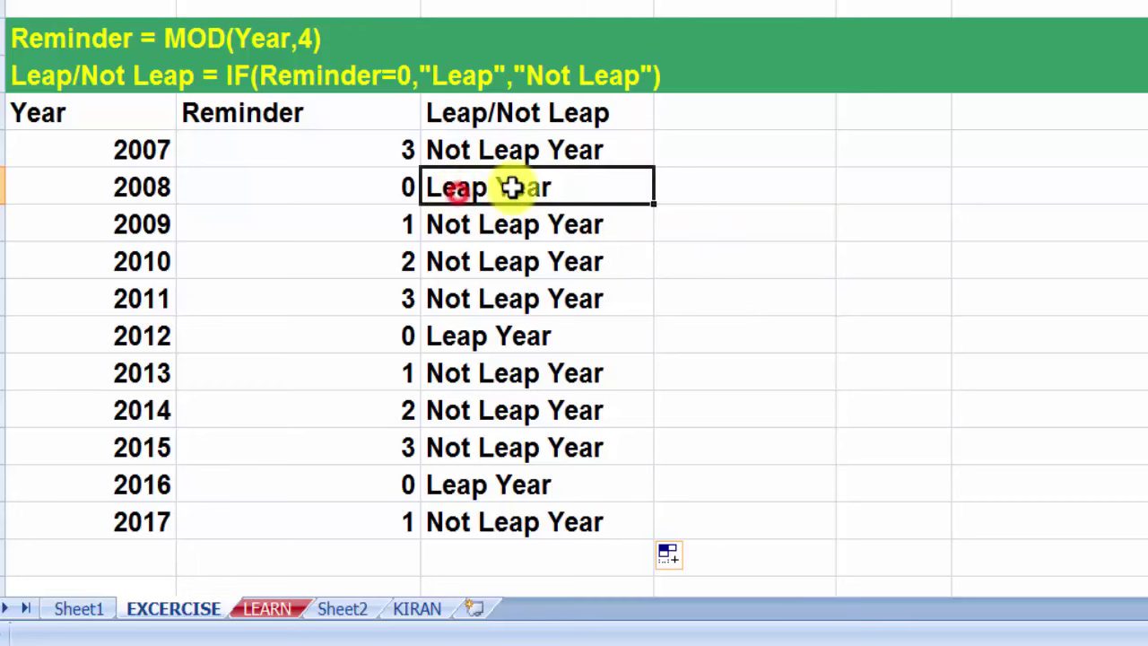
left_click(381, 199)
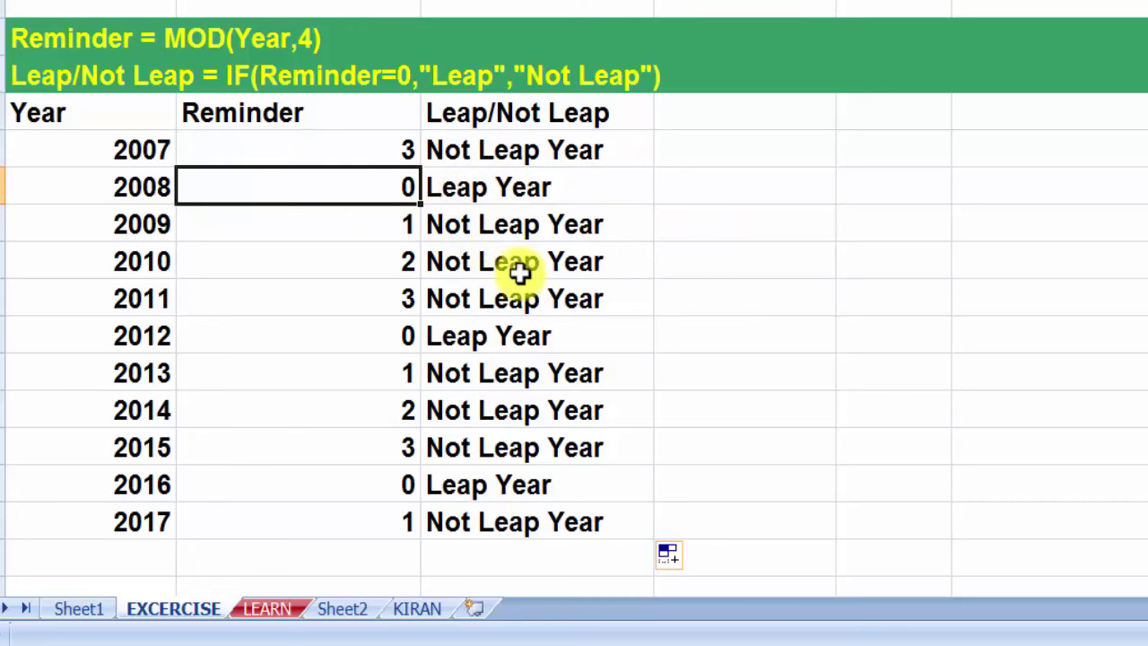
left_click(493, 303)
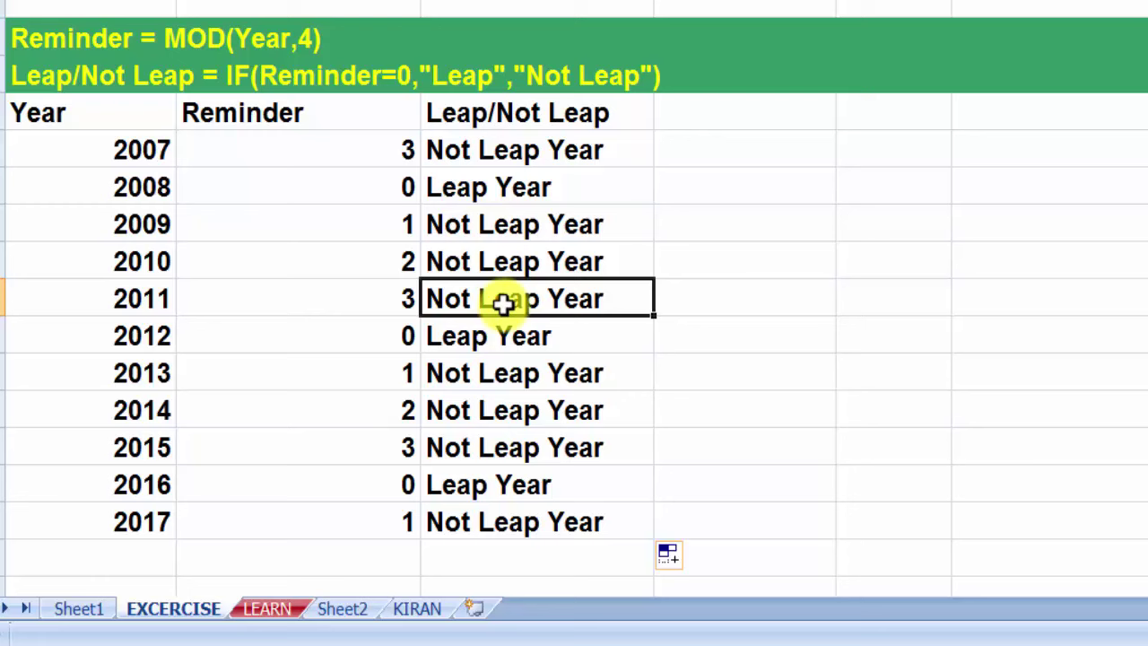
left_click(472, 344)
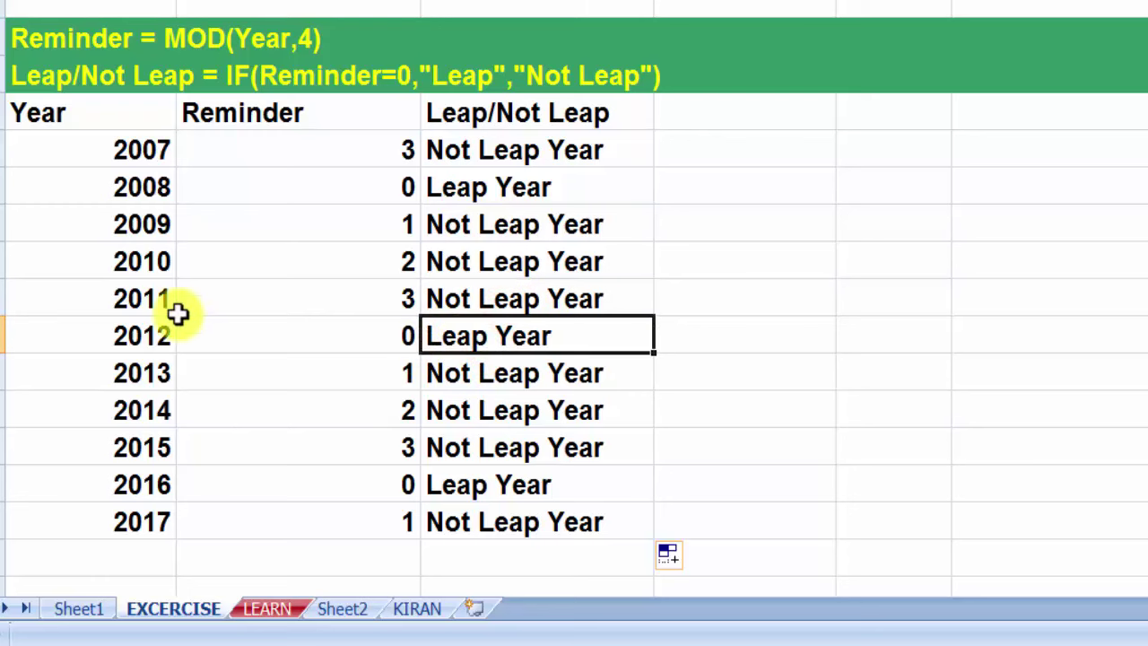
left_click(439, 486)
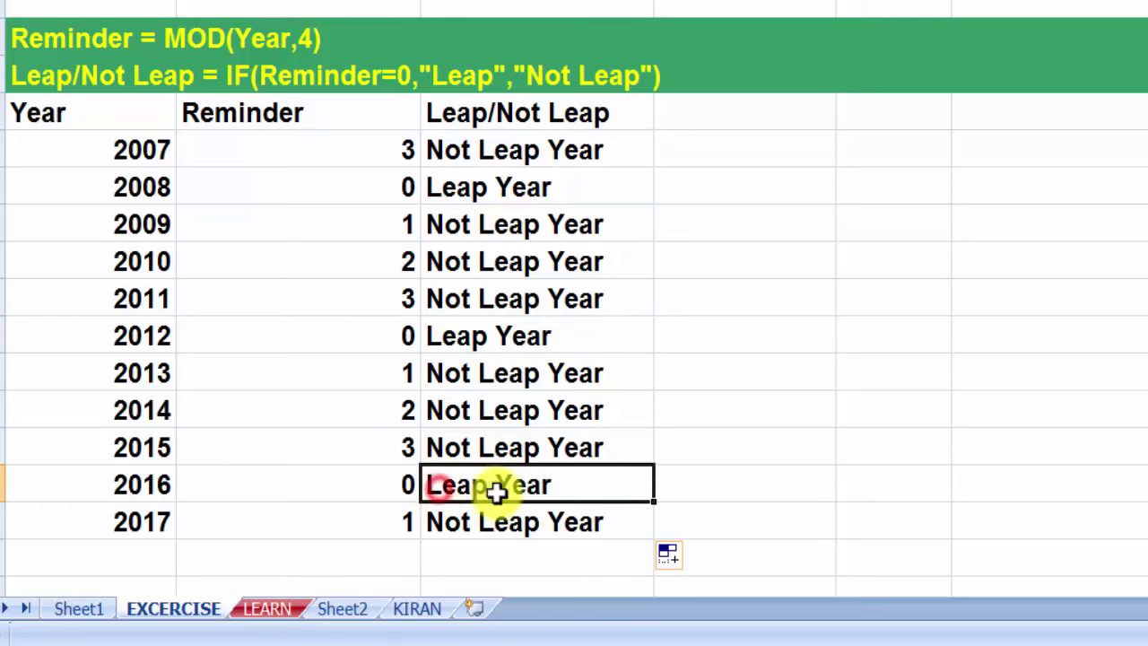
left_click(149, 483)
left_click(431, 486)
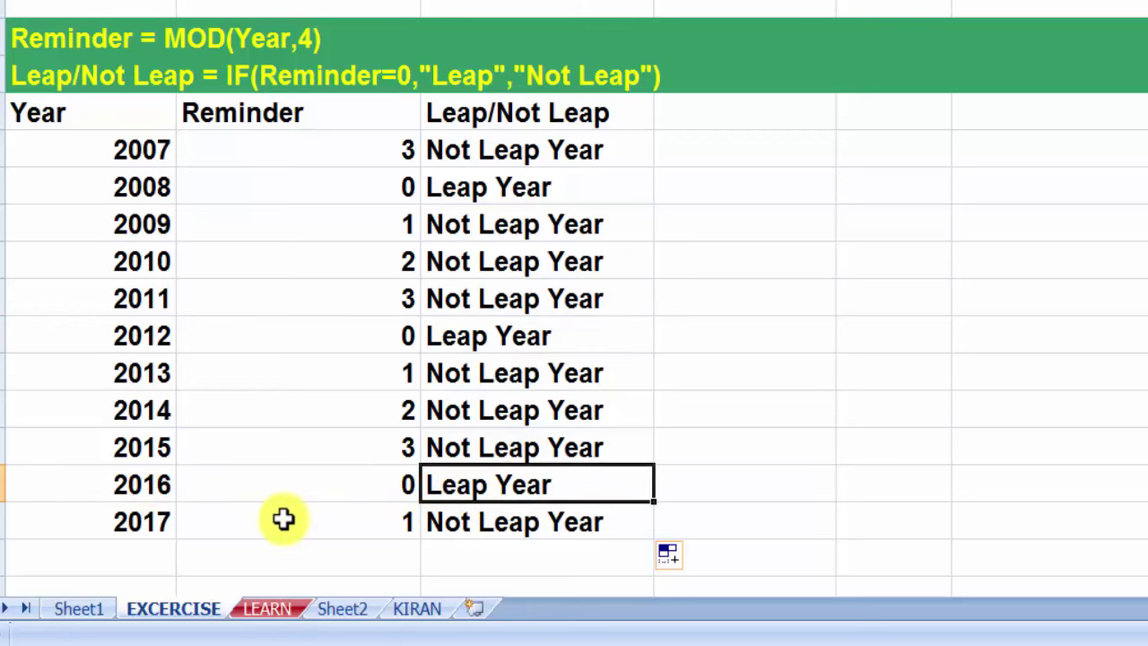
left_click(482, 531)
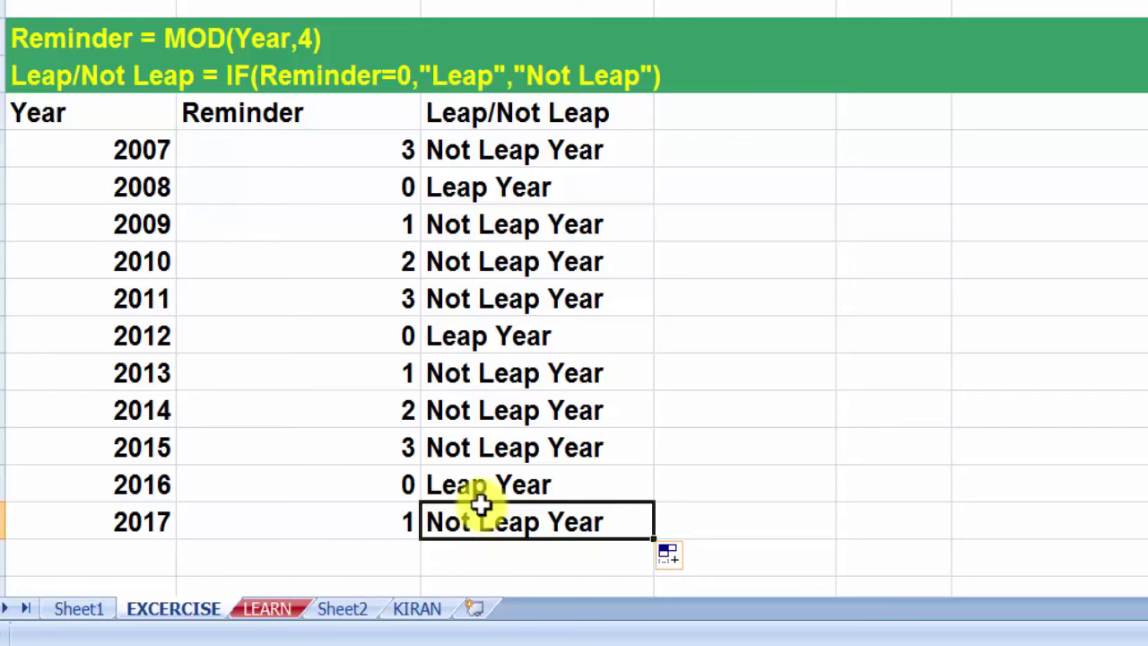
- Scroll down to the Even/Odd example table below the leap-year results
scroll(476, 493, "down", 2)
scroll(475, 490, "up", 2)
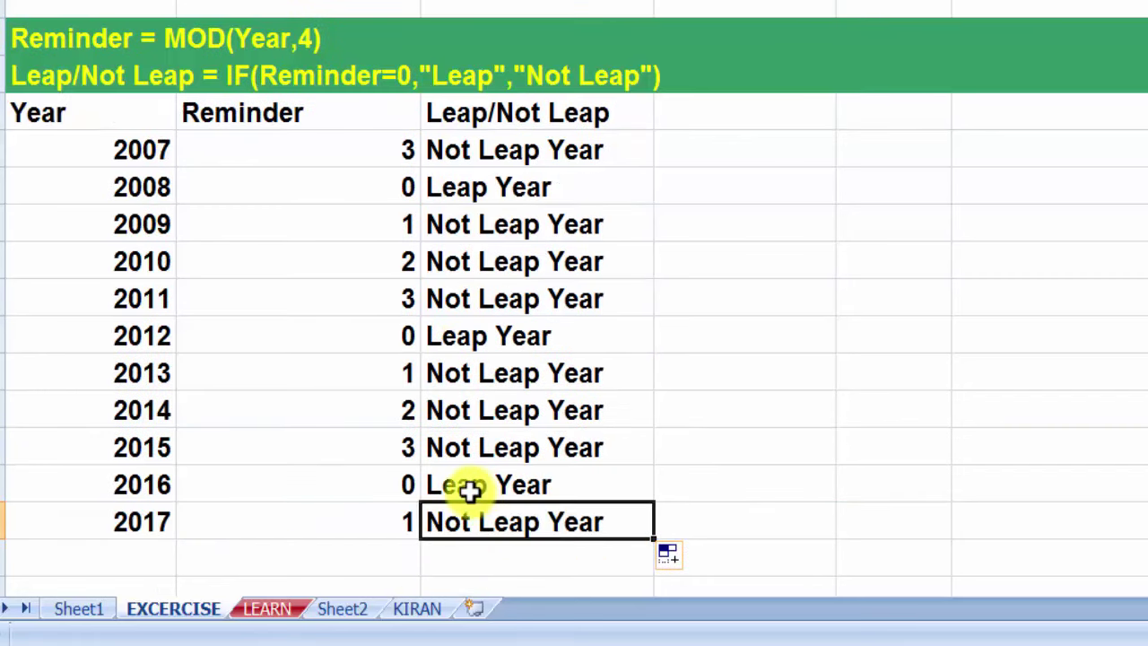
scroll(471, 489, "down", 1)
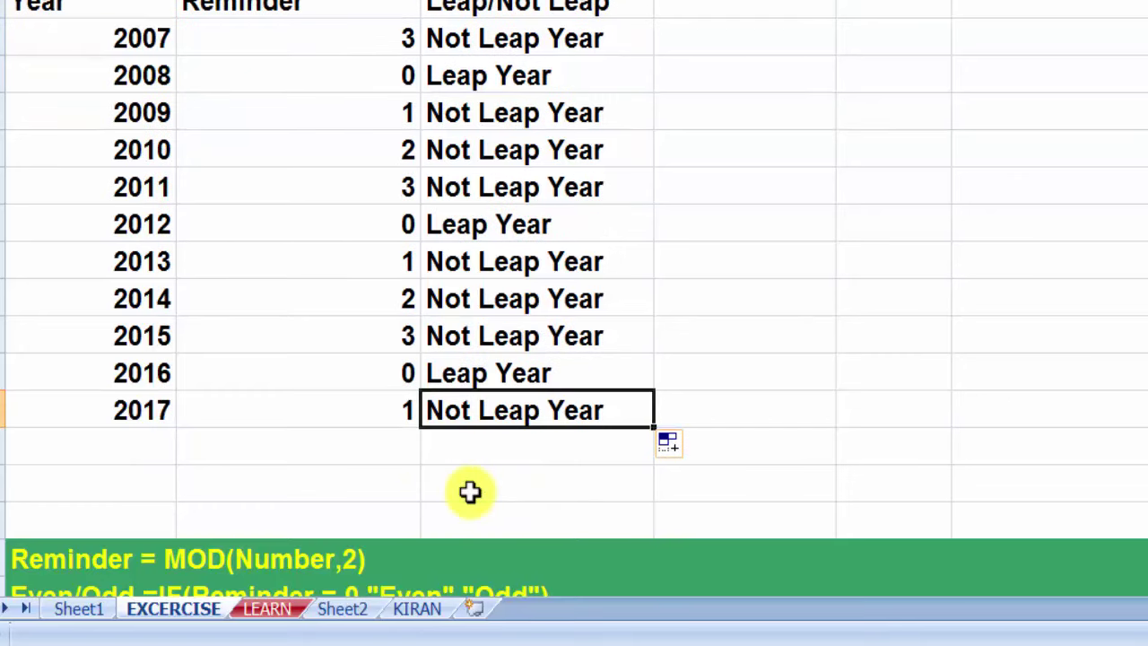
scroll(471, 490, "down", 2)
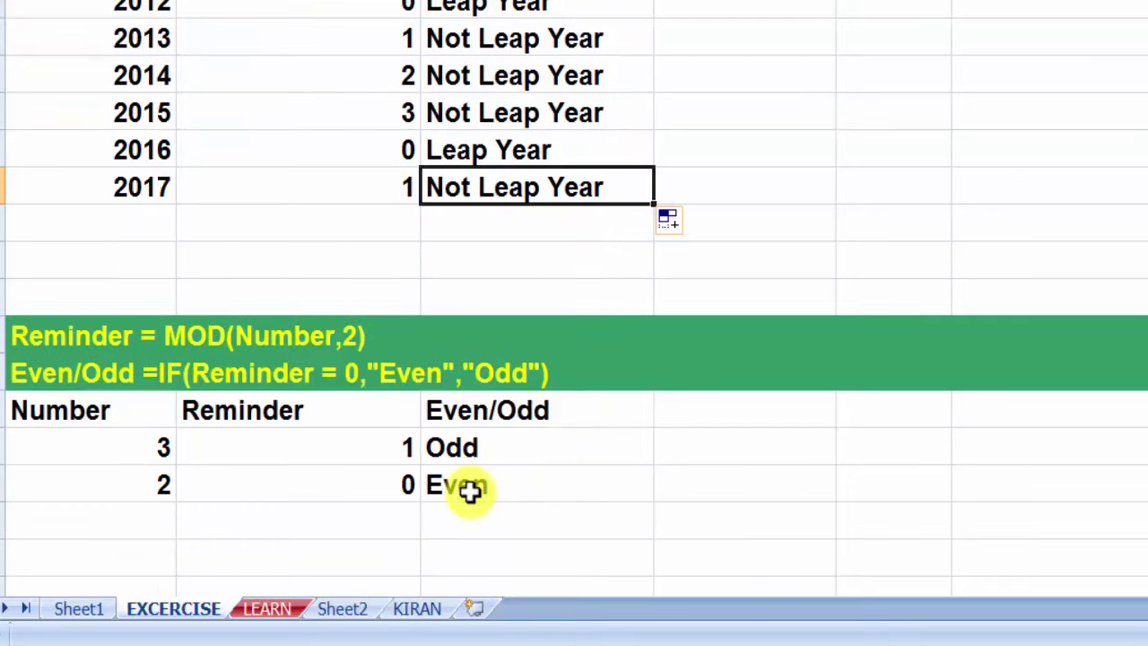
scroll(471, 489, "down", 2)
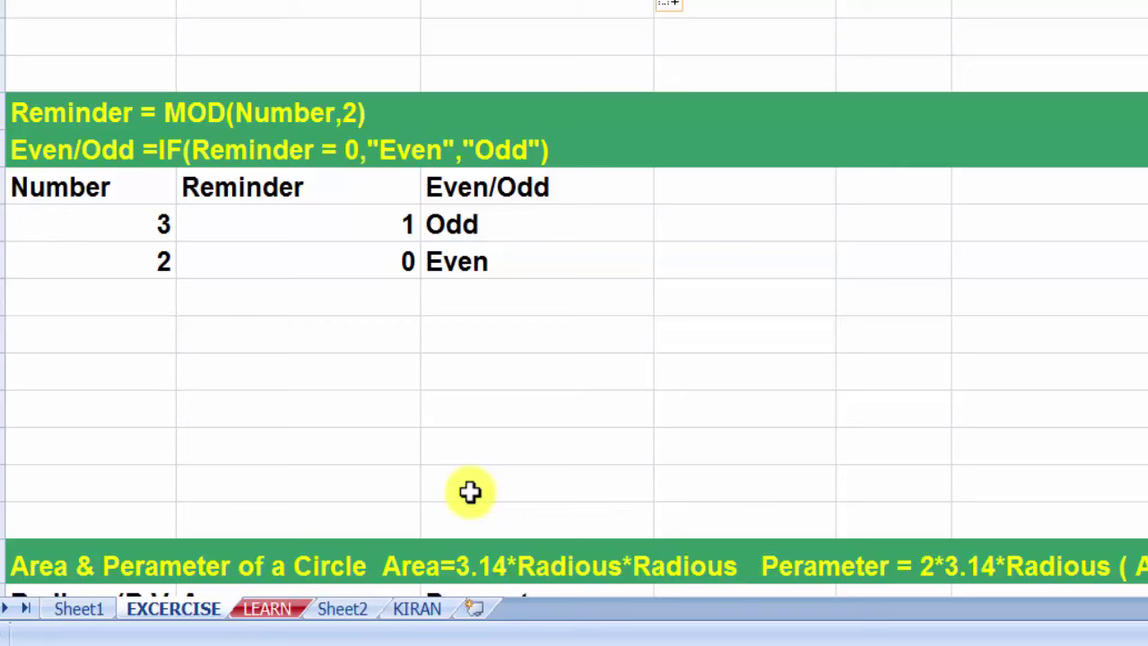
scroll(471, 490, "up", 2)
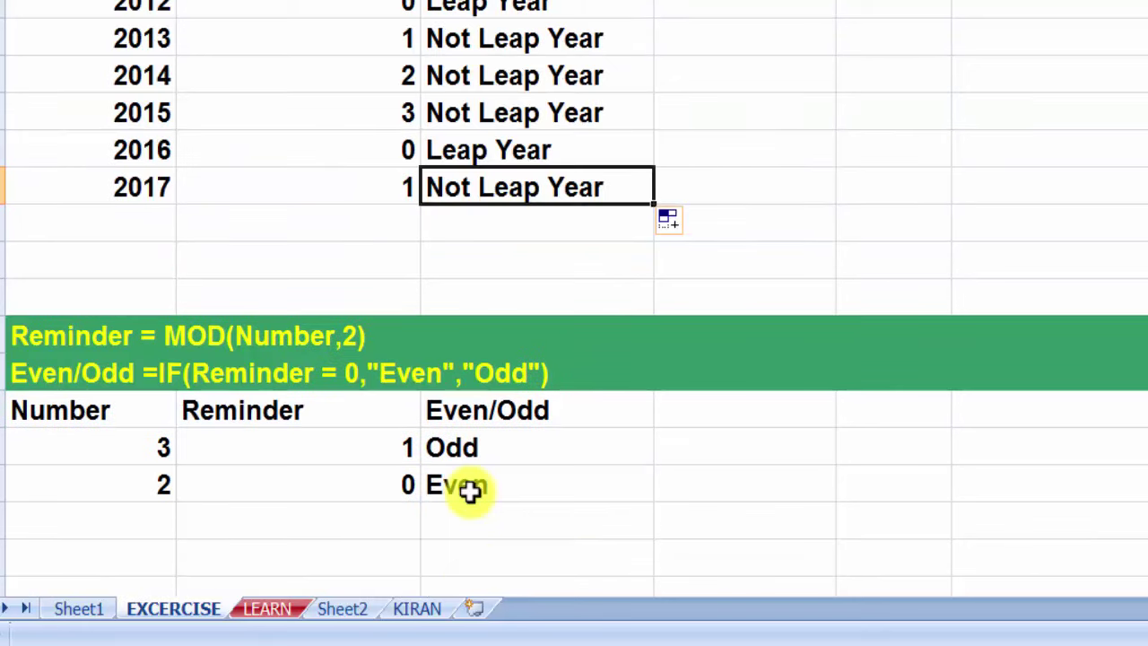
scroll(471, 490, "up", 1)
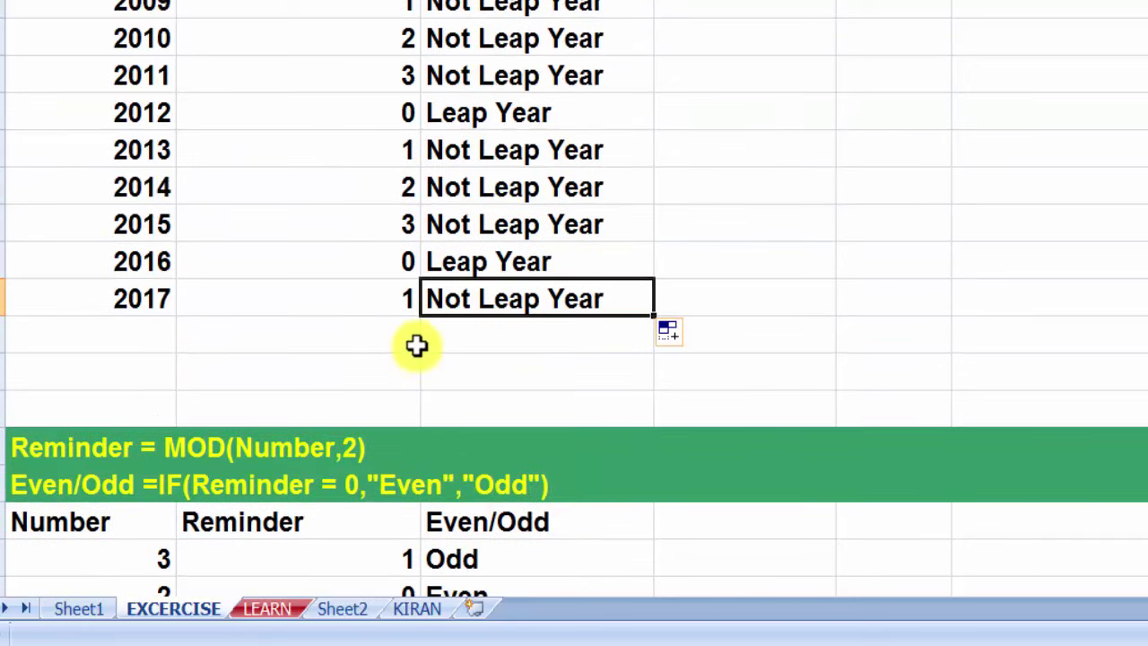
scroll(390, 389, "down", 1)
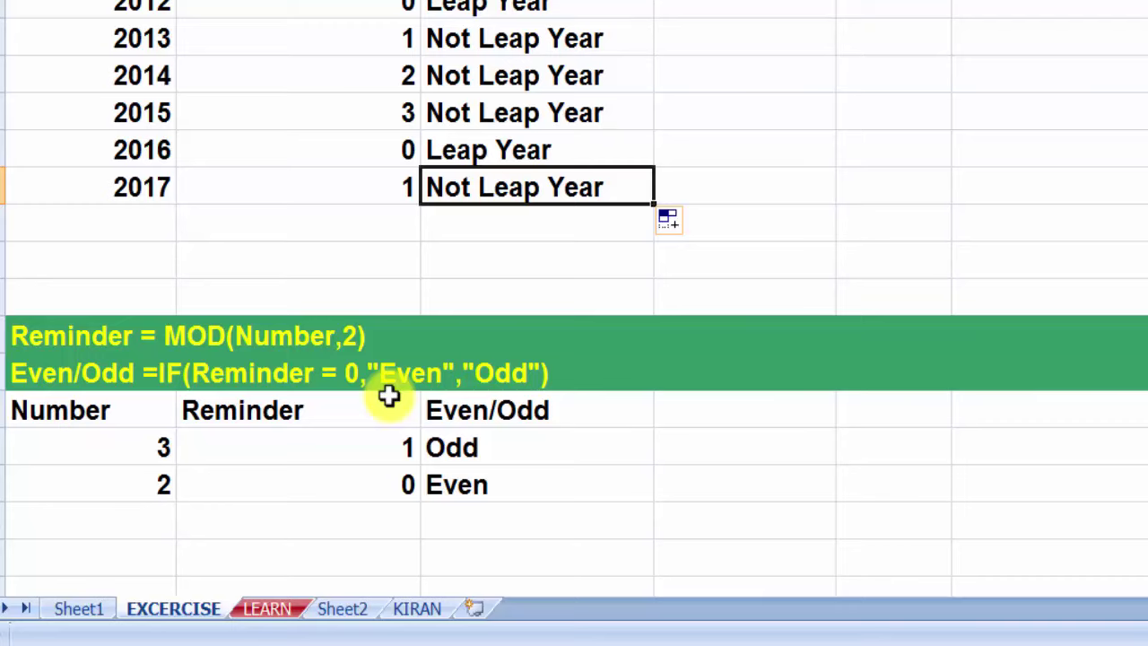
scroll(389, 396, "down", 1)
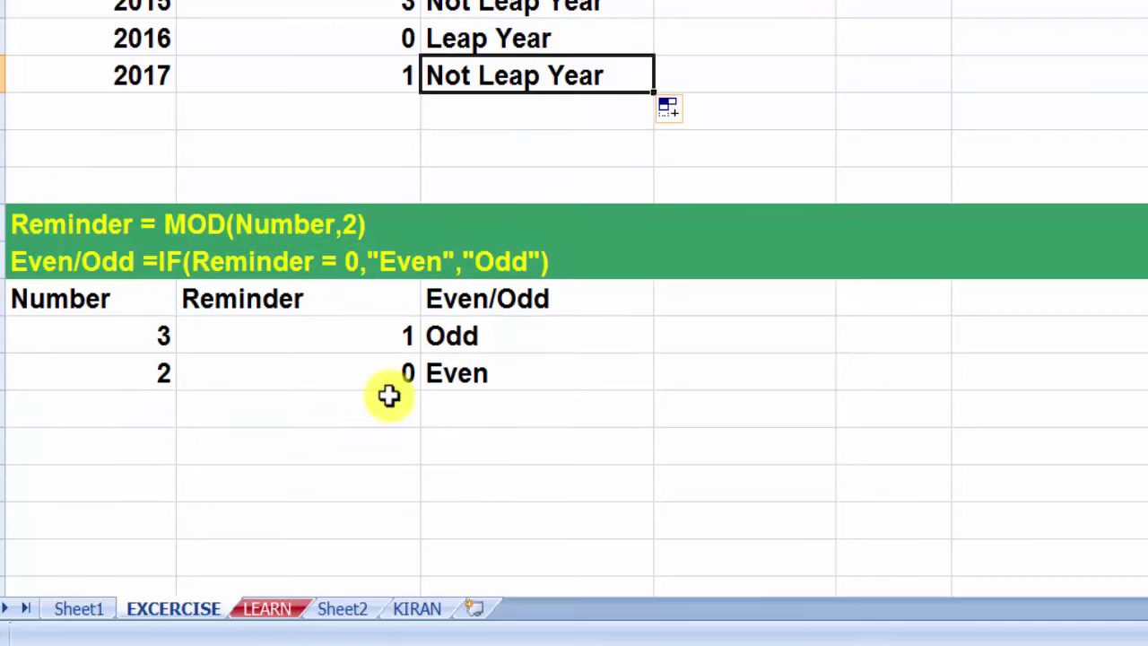
scroll(388, 395, "down", 1)
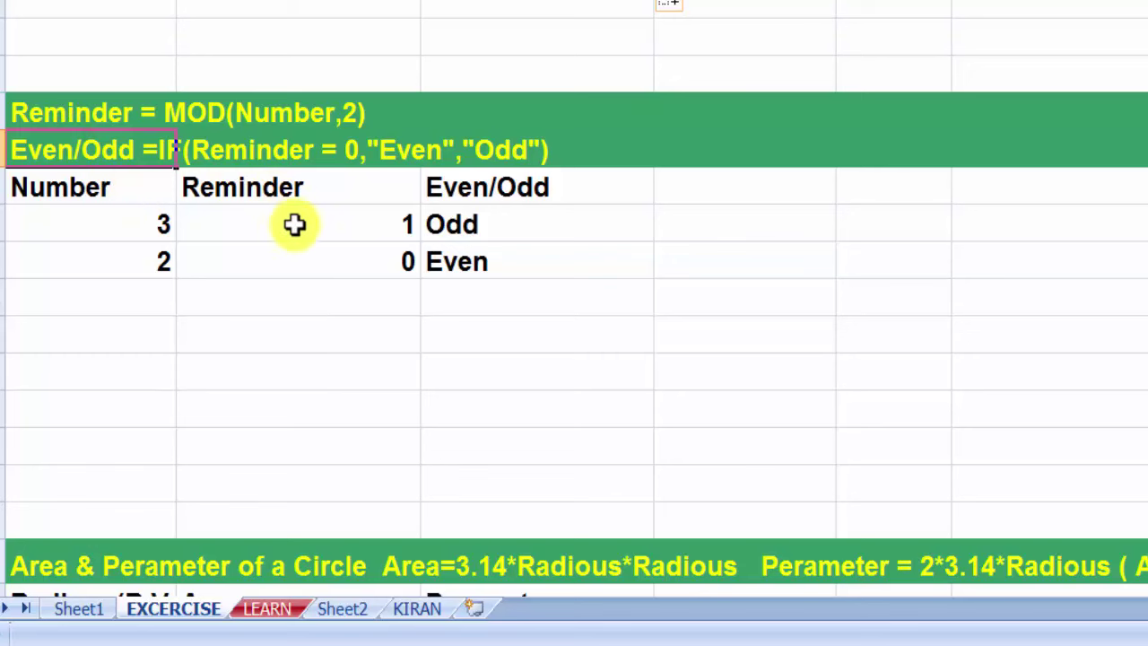
- Inspect the Number 3 row: Reminder 1, result Odd
left_click(120, 228)
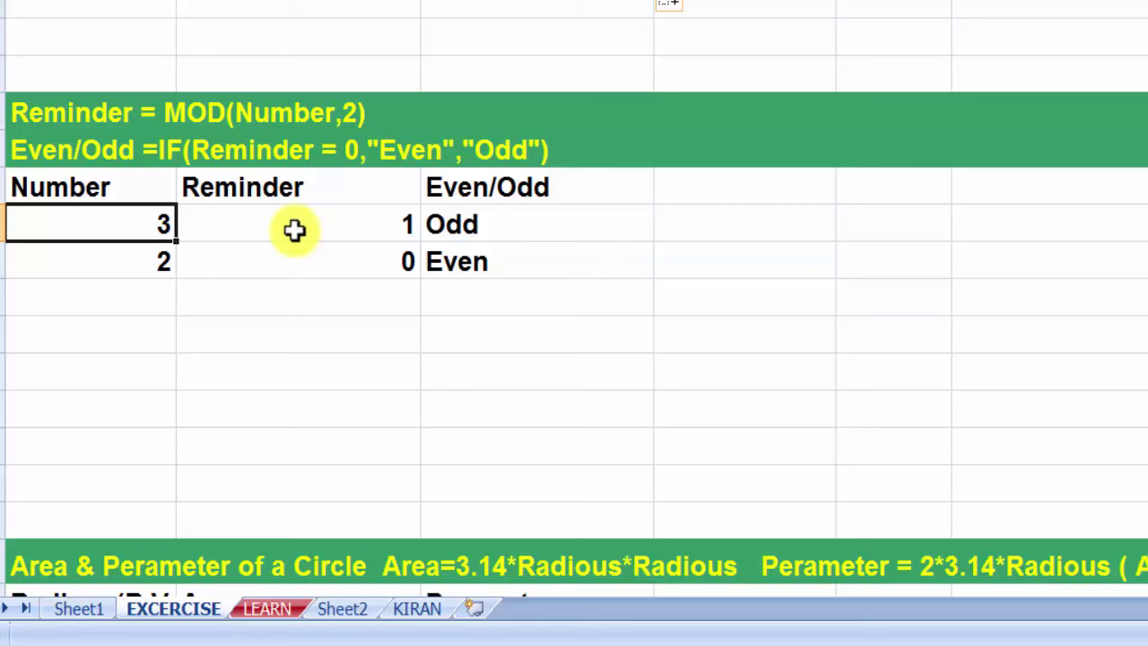
left_click(341, 232)
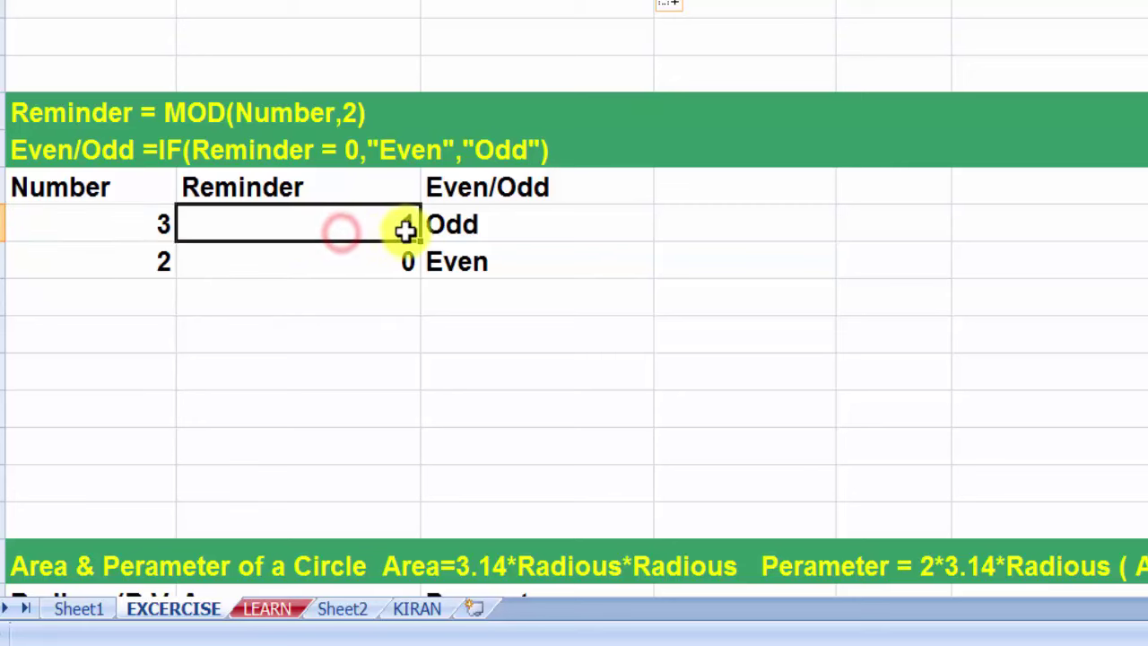
left_click(433, 229)
left_click(144, 224)
- Add number 10 below 2 and give it the remainder formula =MOD(A118,2)
left_click(160, 259)
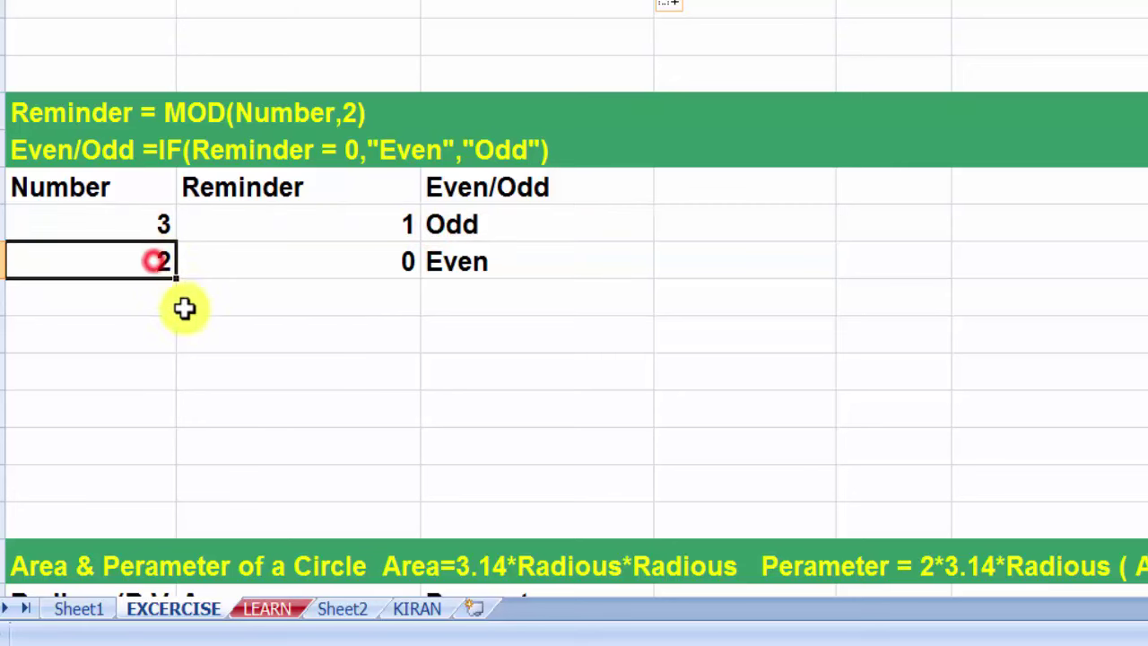
left_click(162, 307)
type("1")
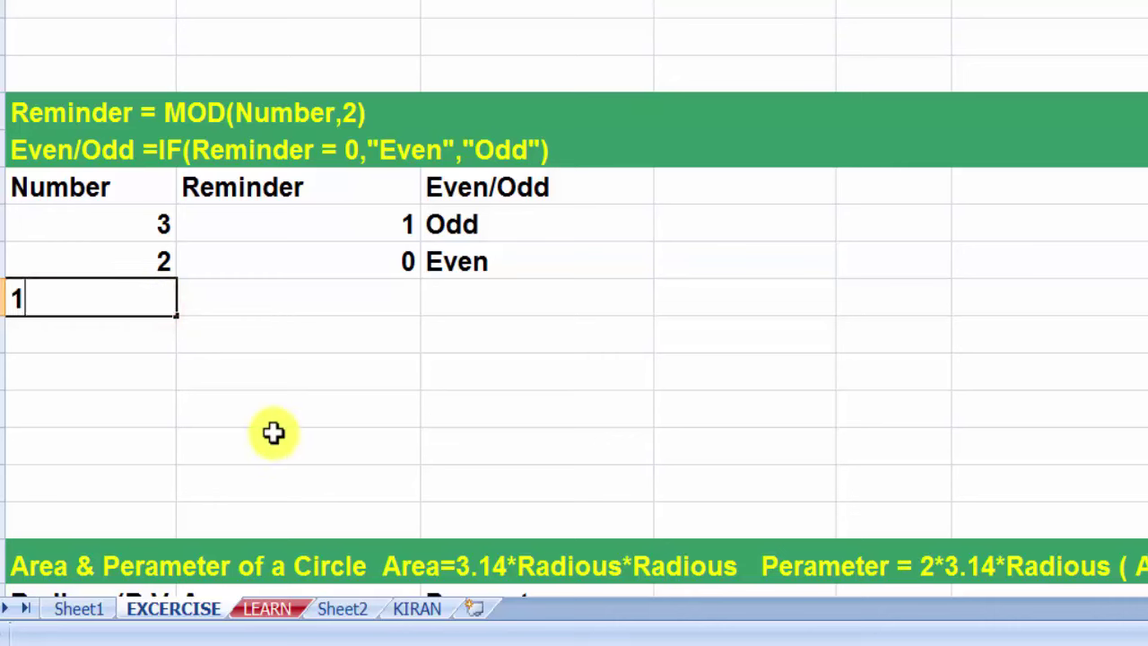
type("0")
key("Tab")
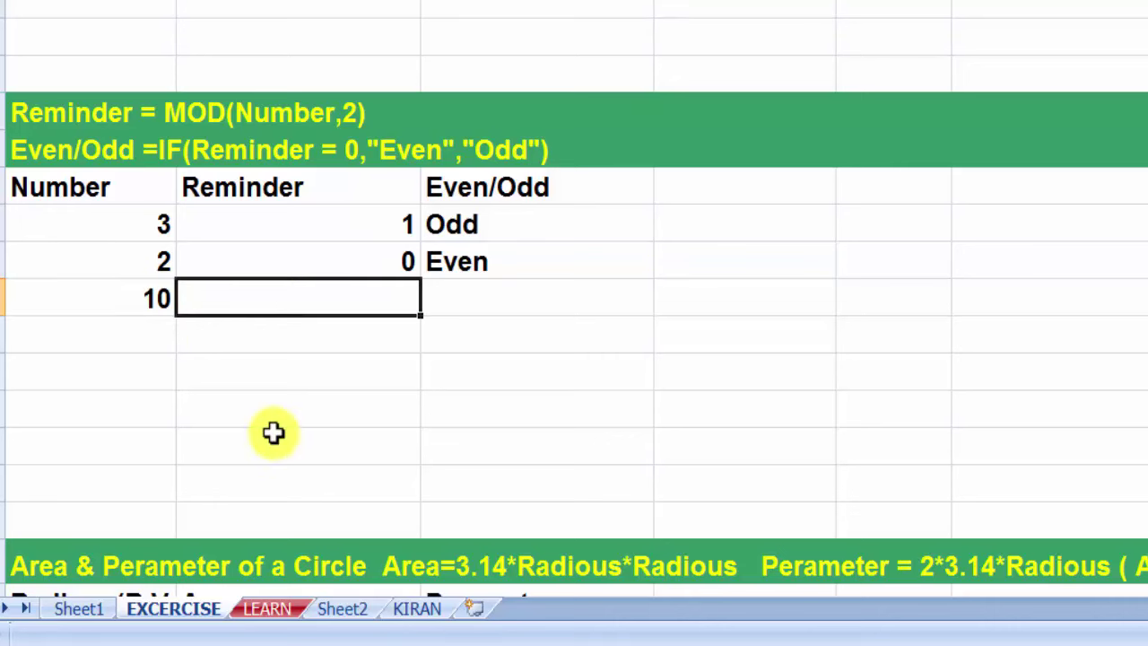
type("=")
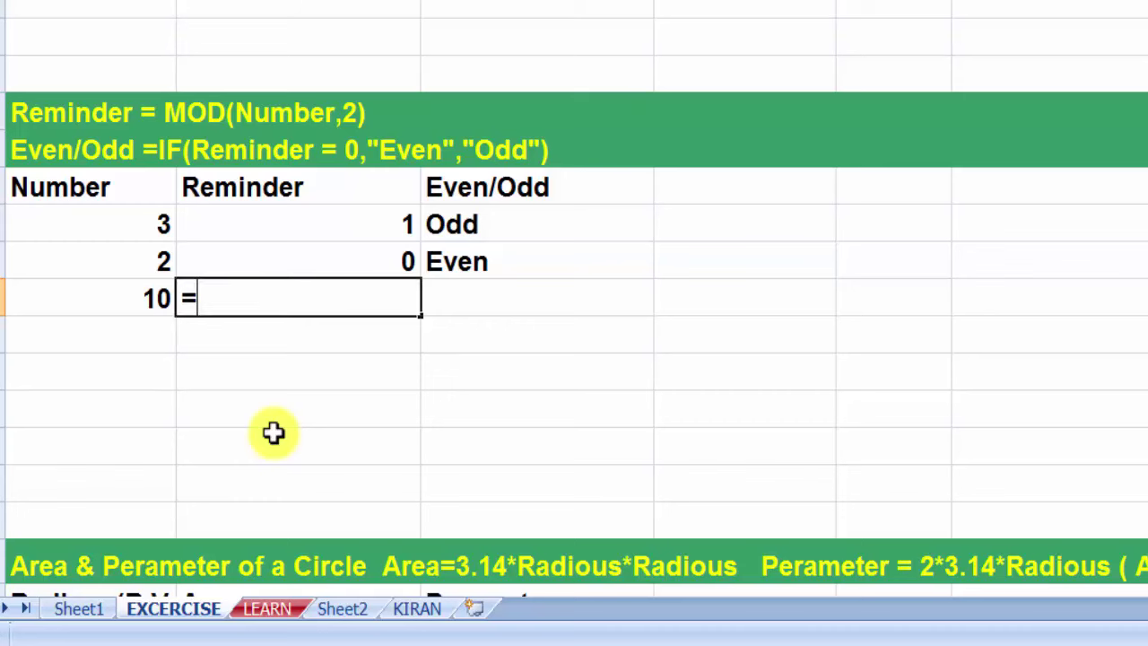
type("mod")
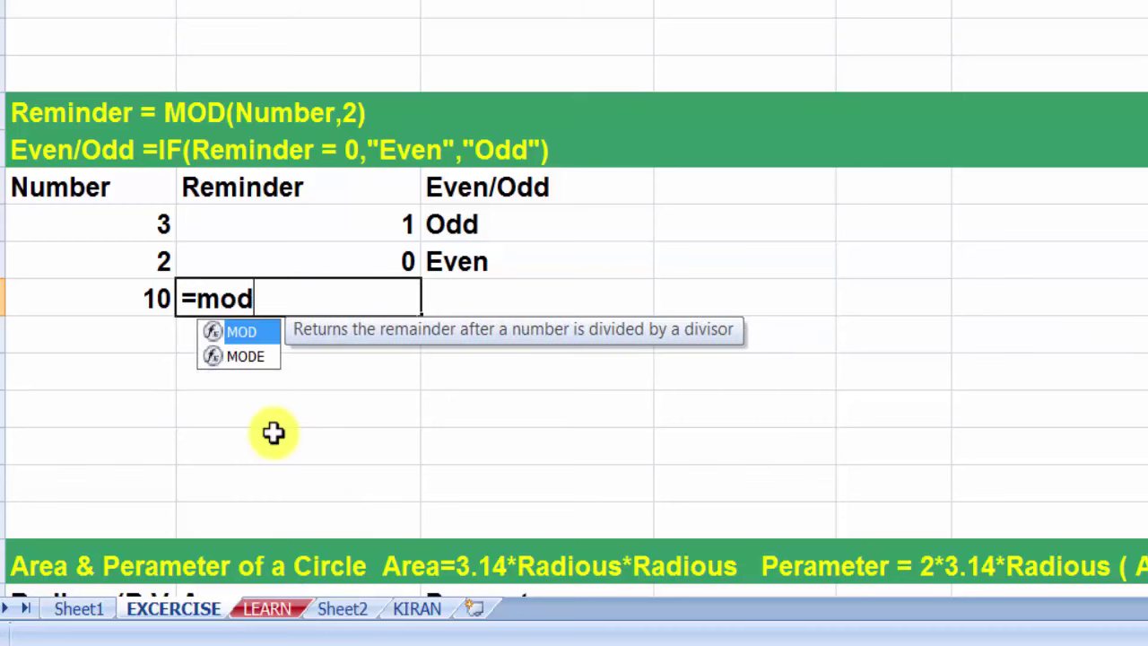
type("(")
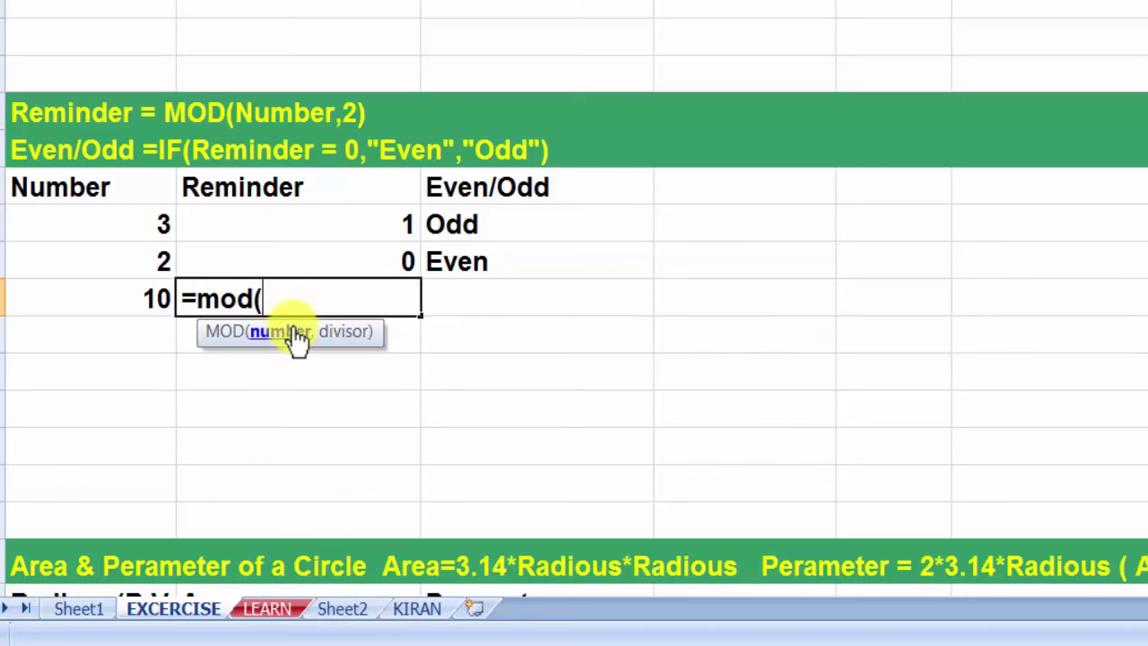
left_click(142, 302)
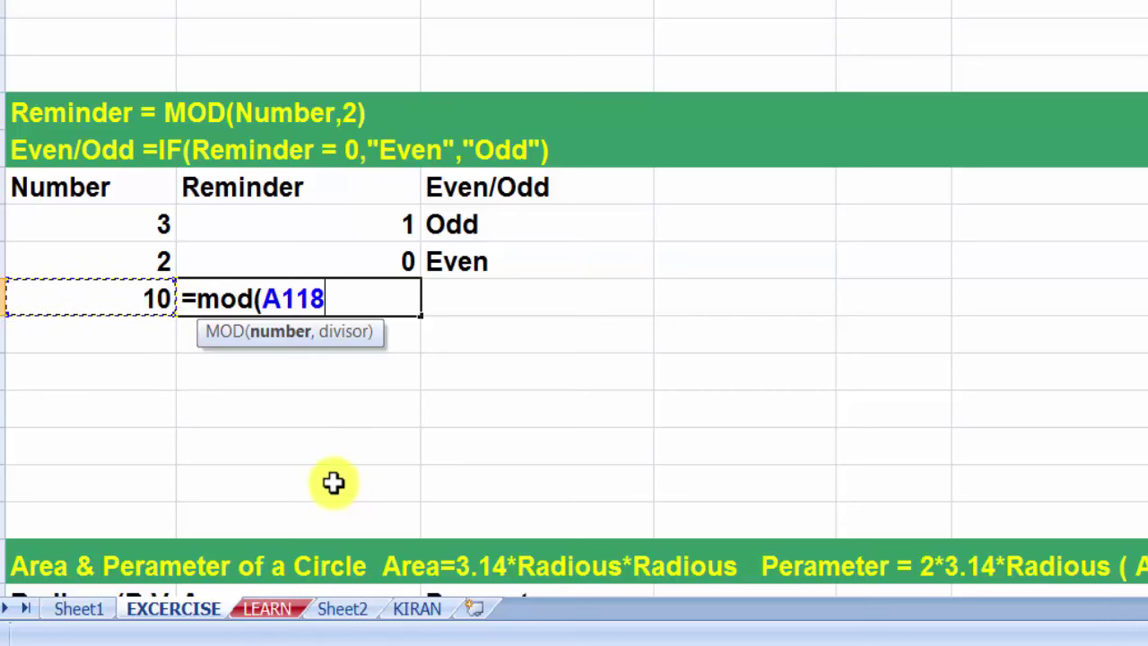
type(",2")
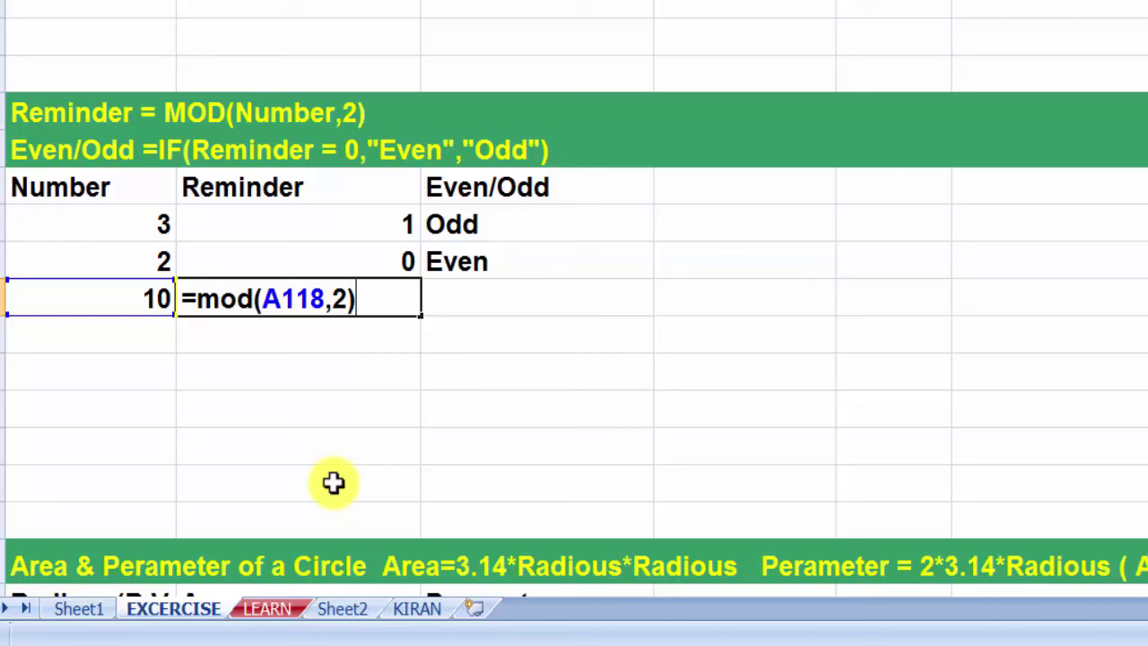
key("Return")
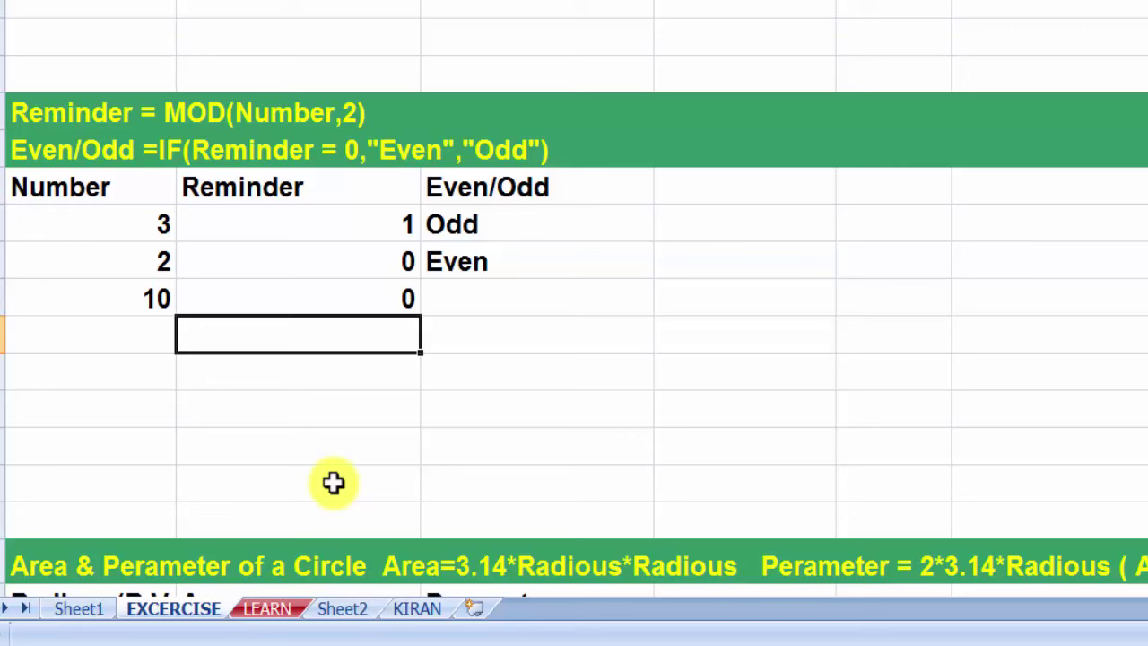
- Enter 12, 15 and 17 in the Number column below 10
key("Up")
key("Left")
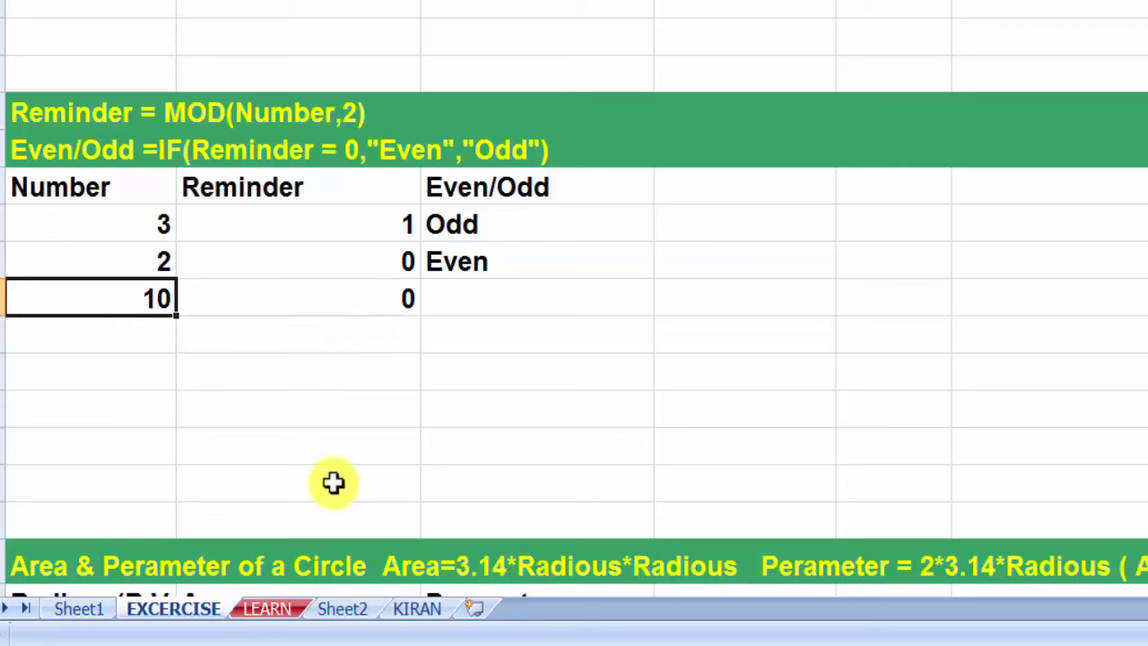
key("Right")
key("Left")
key("Down")
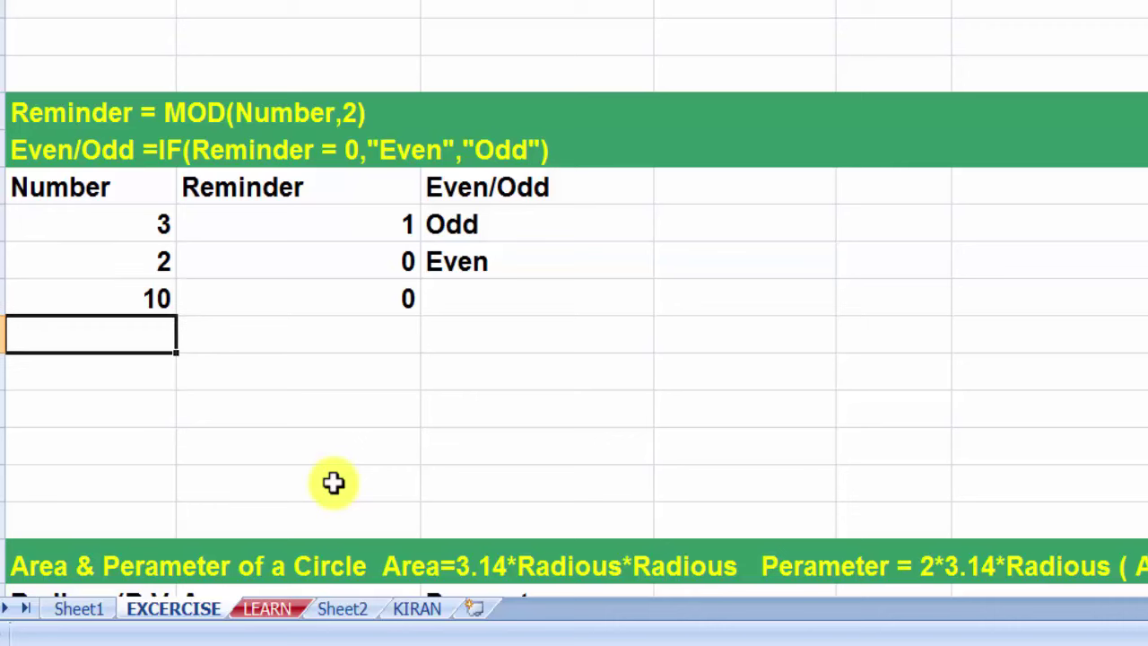
type("12")
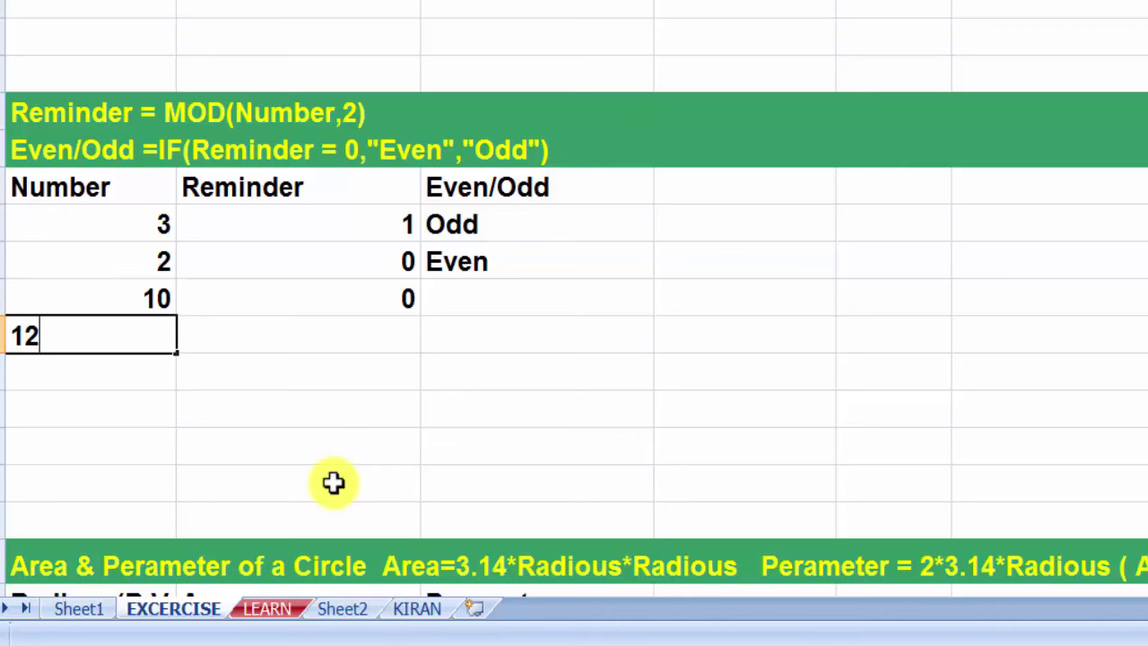
key("Return")
type("15")
key("Return")
type("17")
key("Tab")
- Fill the remainder formula from 10 down through 17
key("Up")
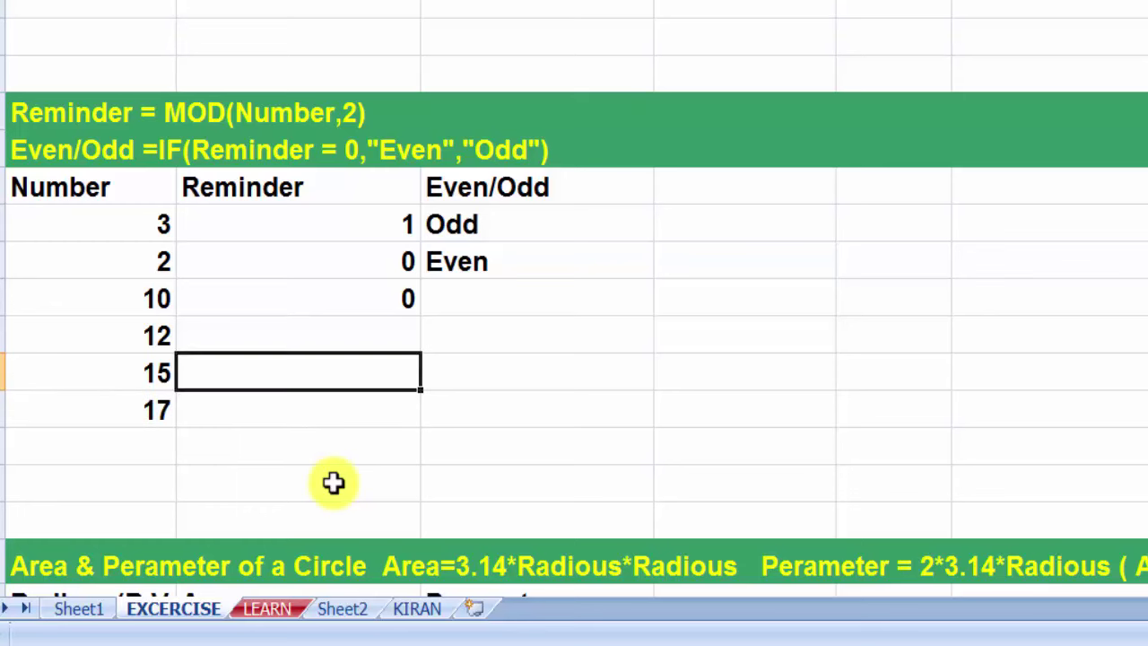
key("Up")
key("Up")
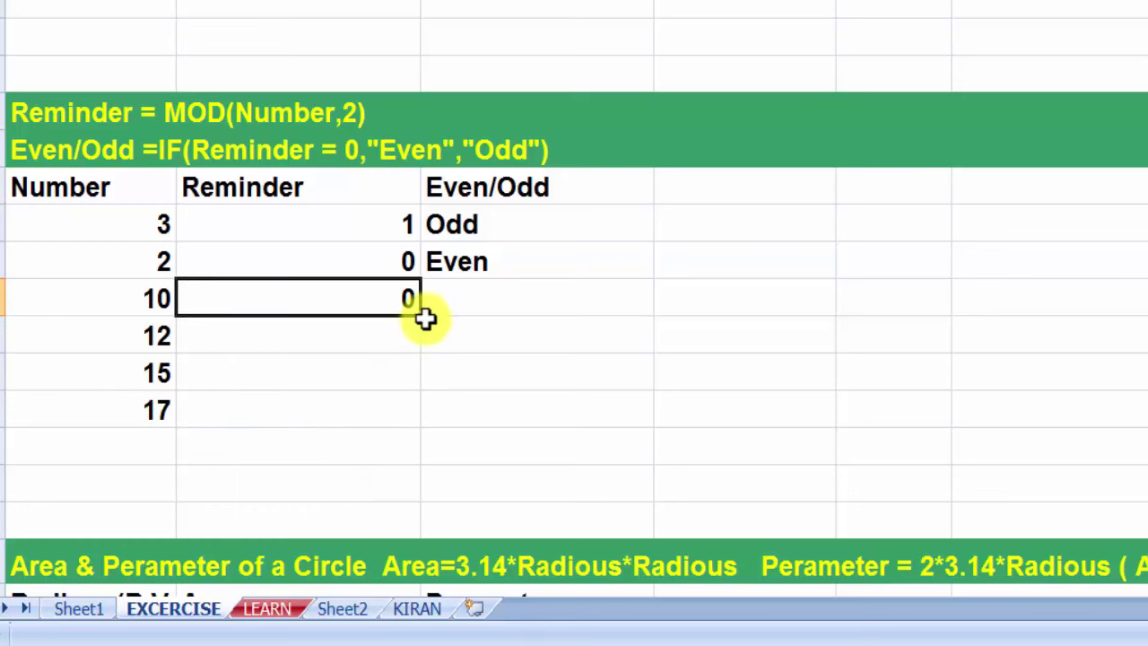
left_click_drag(422, 314, 398, 437)
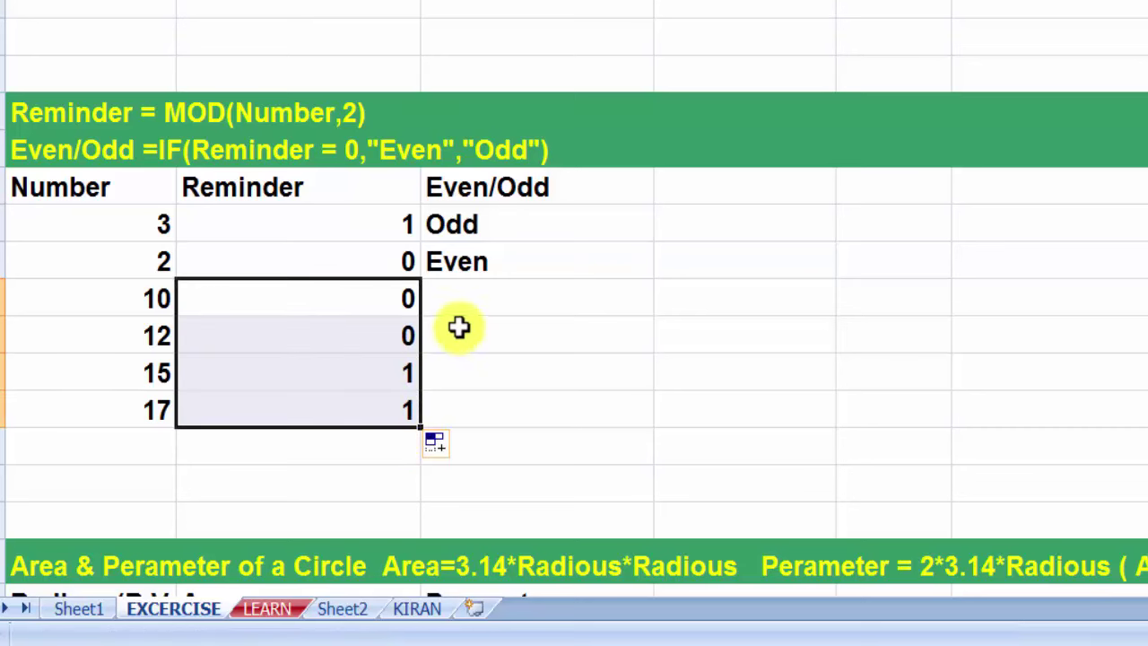
left_click(462, 301)
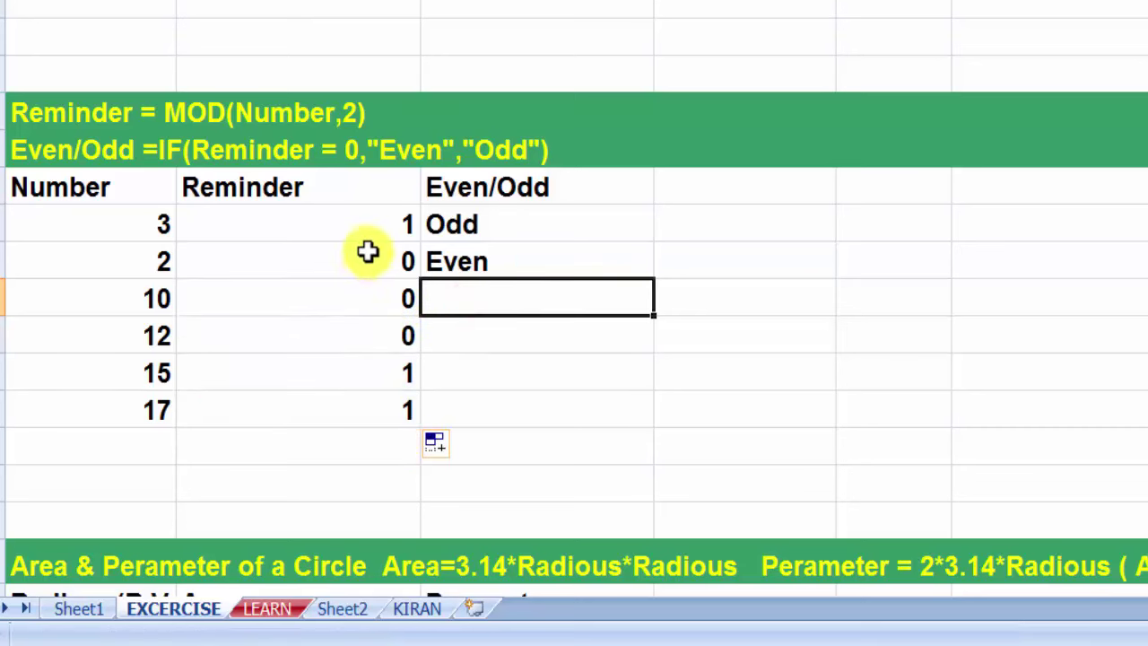
- Enter =IF(B118=0,"even","odd") beside 10 and accept Excel's correction
left_click_drag(368, 252, 368, 397)
left_click(476, 305)
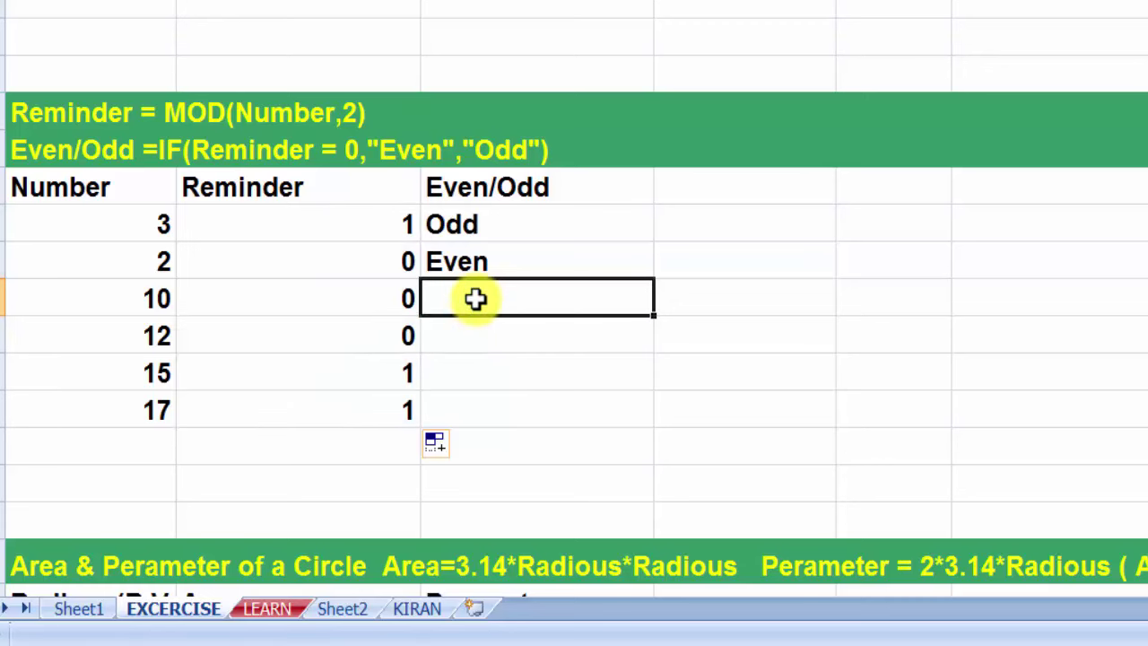
type("=if")
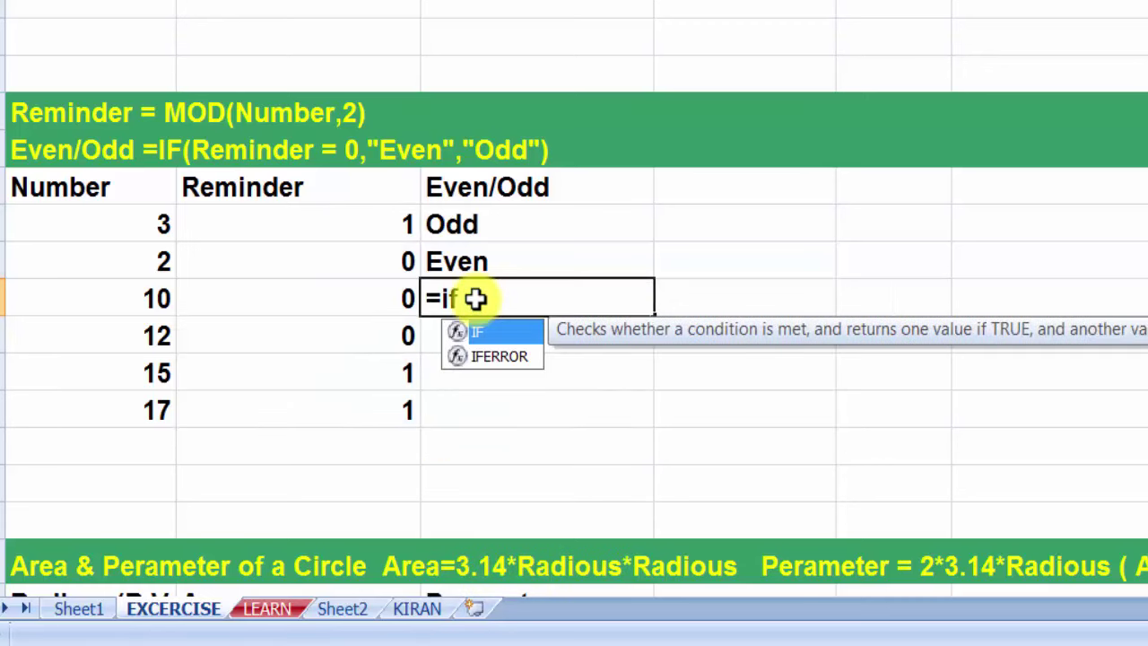
type("(")
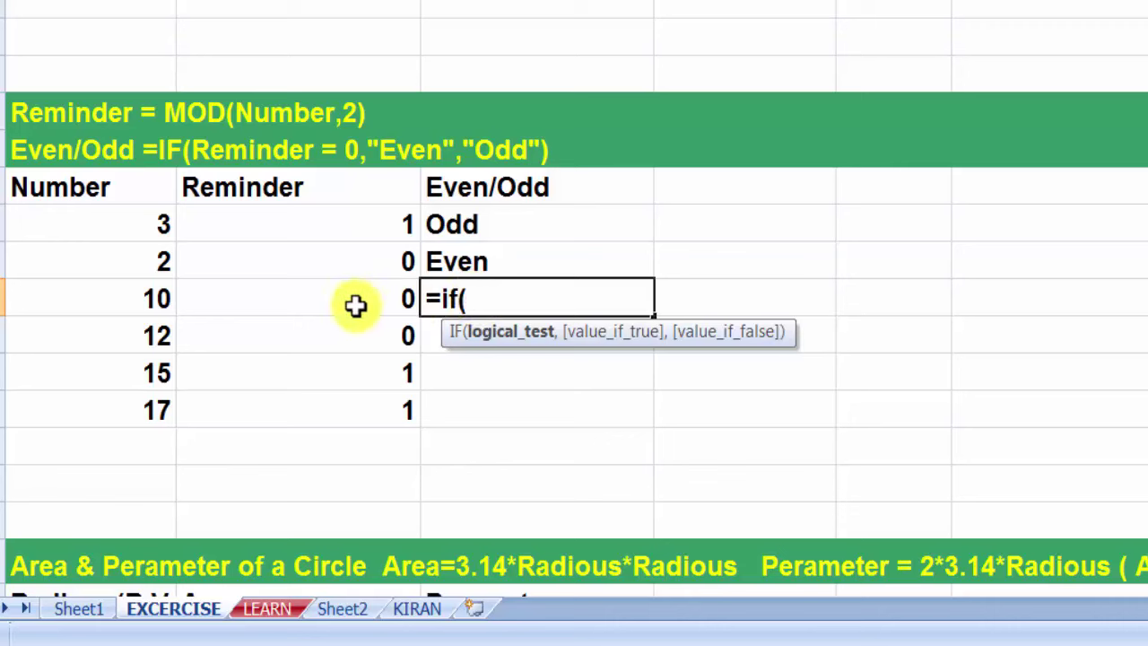
left_click(356, 306)
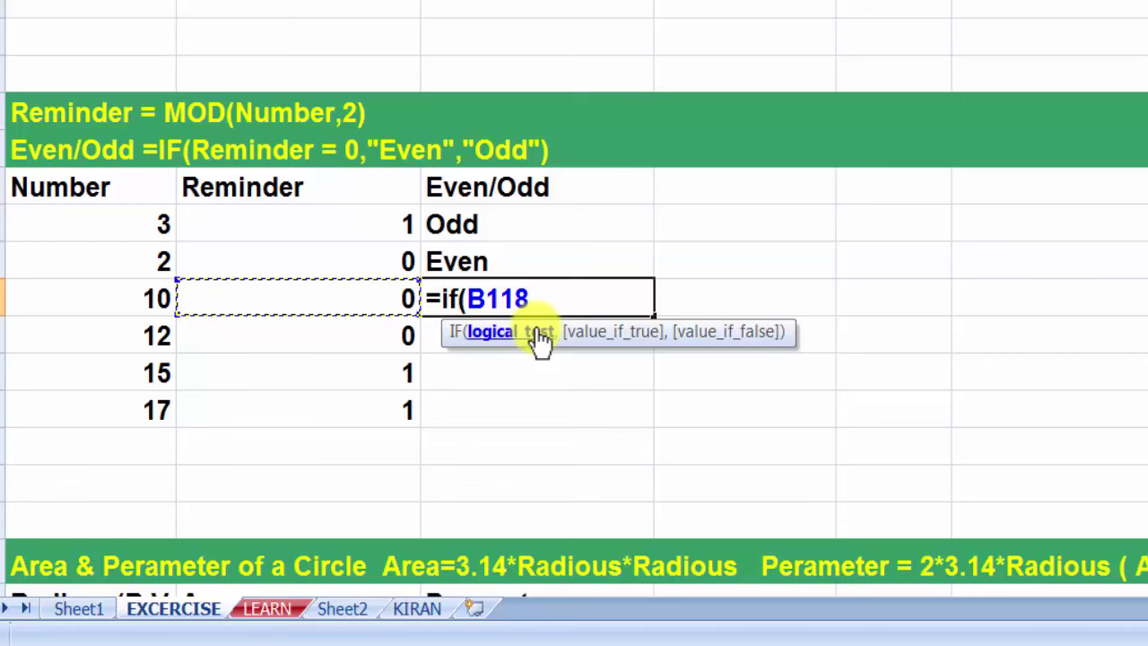
type("==")
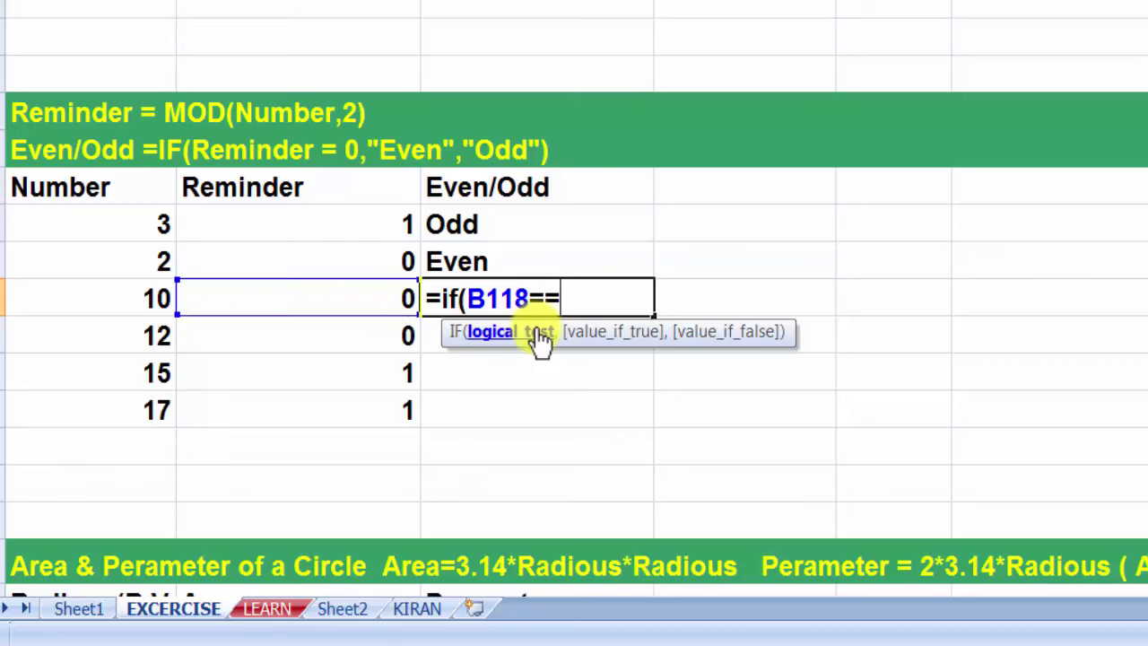
type("0")
type(",\"")
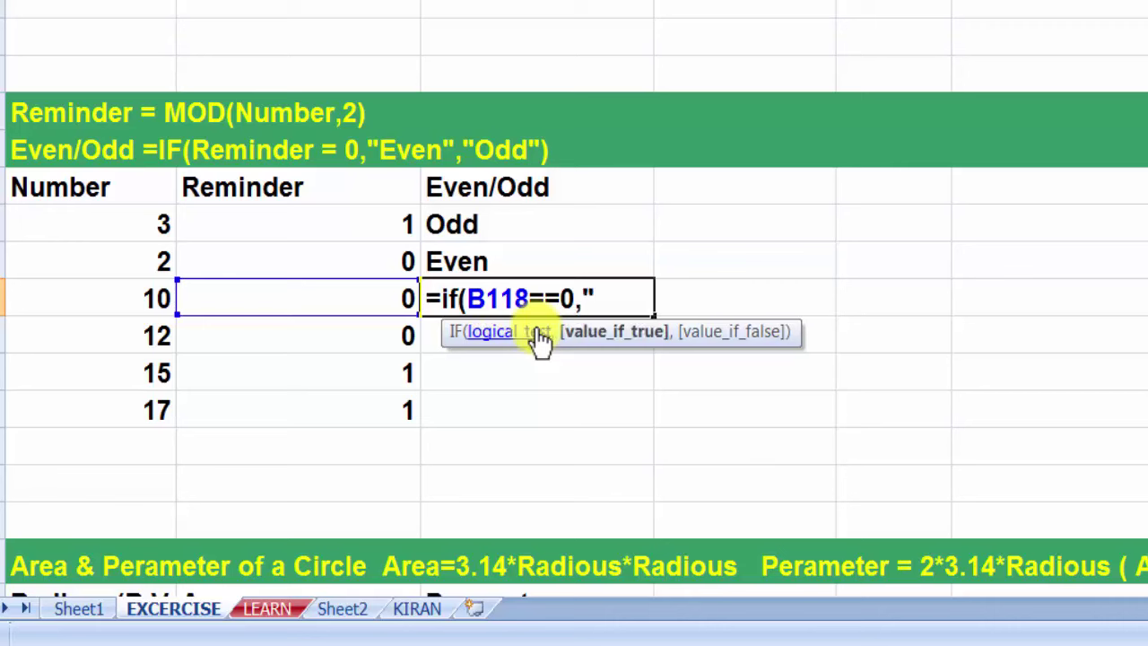
type("even")
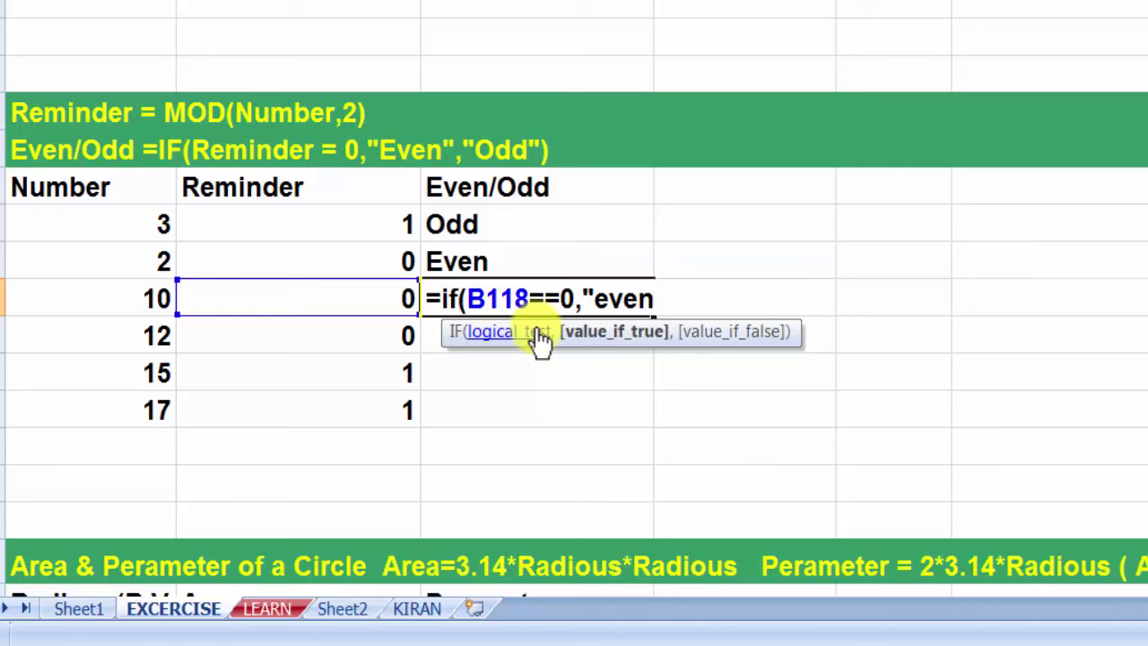
type(",")
type("\",\"odd\"")
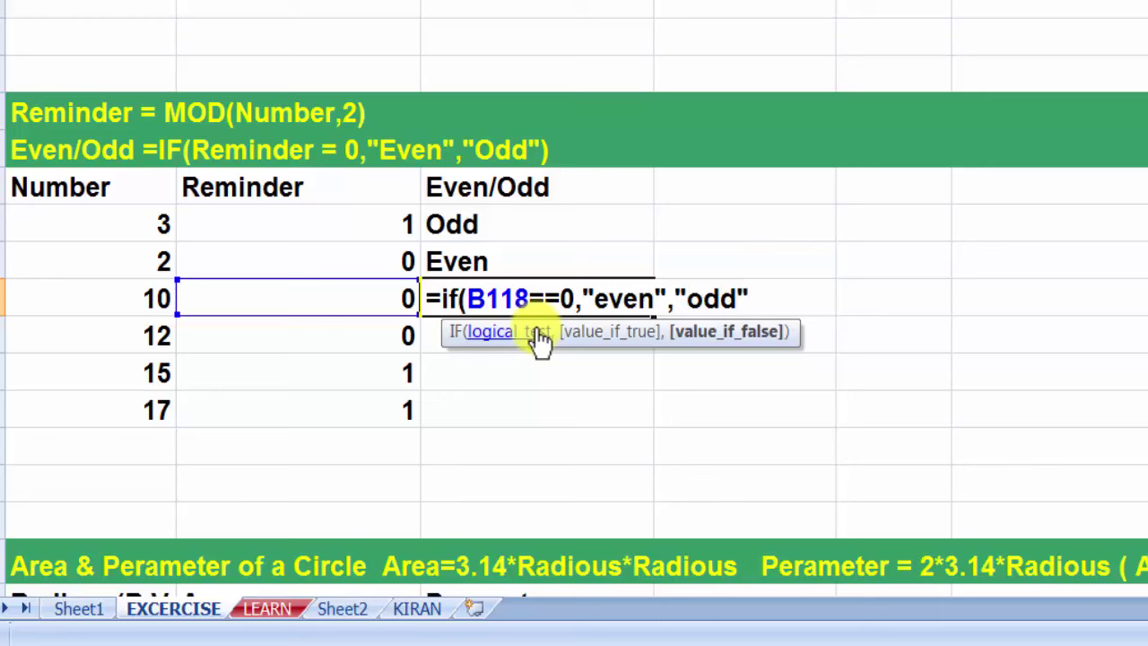
left_click(541, 339)
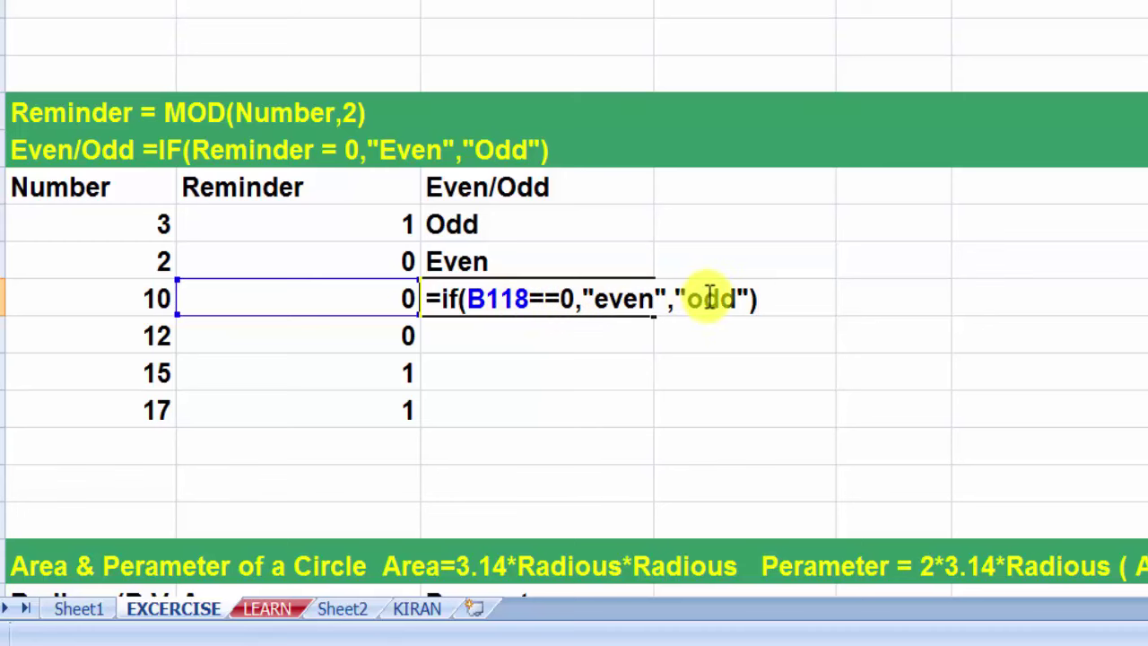
key("Return")
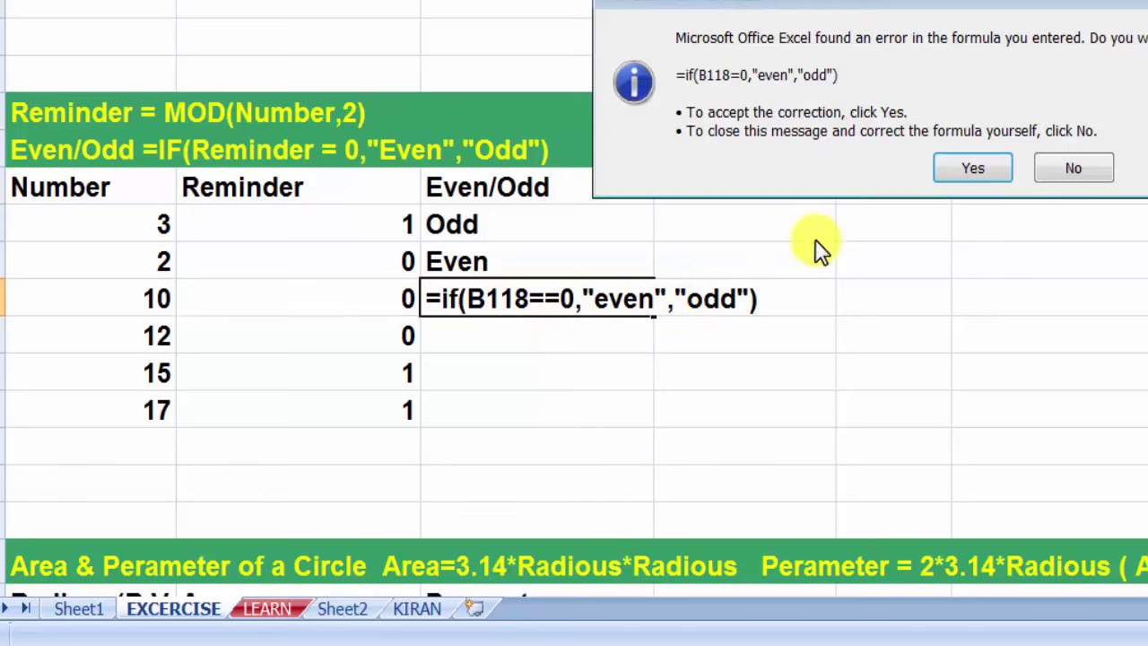
left_click(971, 167)
left_click(491, 305)
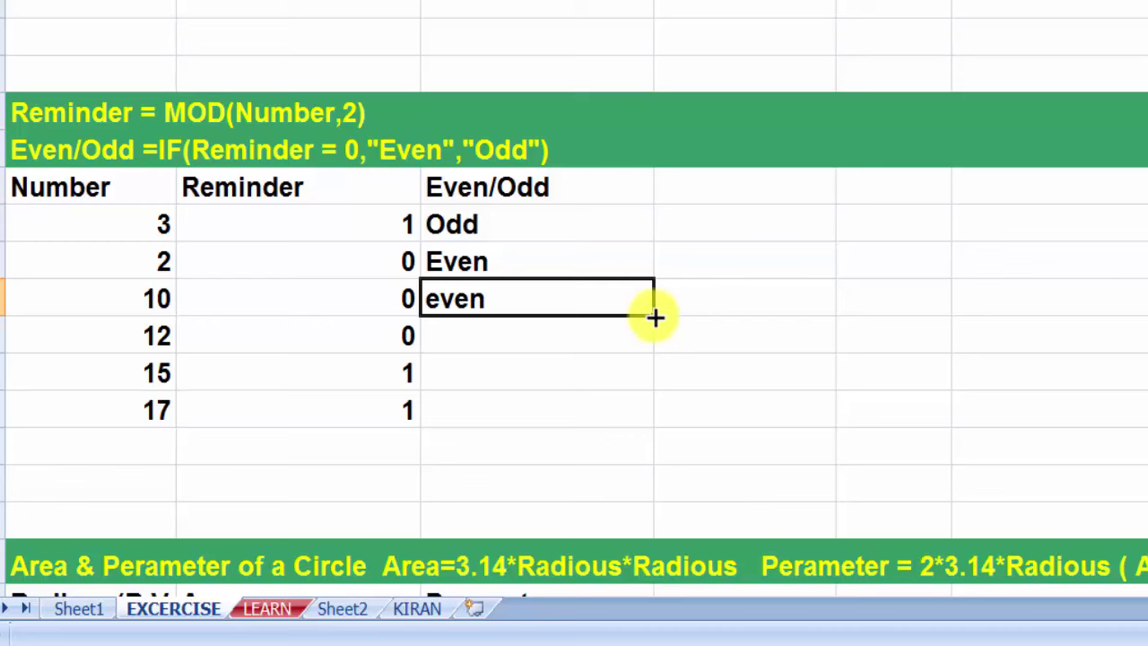
- Fill the even/odd formula down through 17 and check the results
left_click_drag(655, 316, 640, 428)
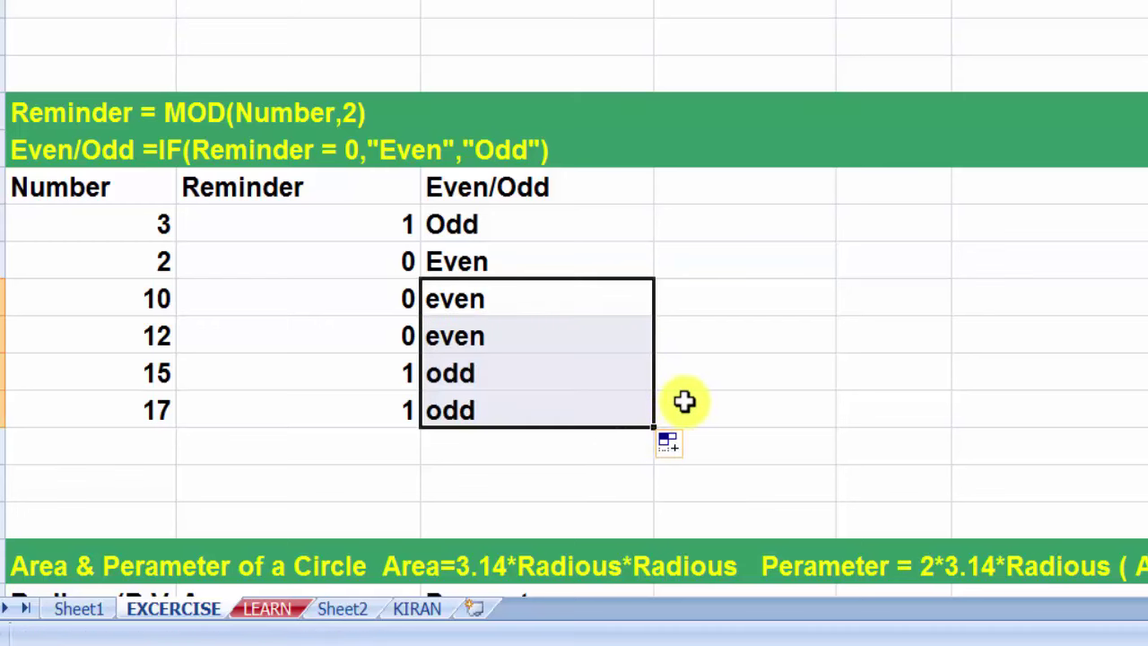
left_click_drag(405, 299, 405, 337)
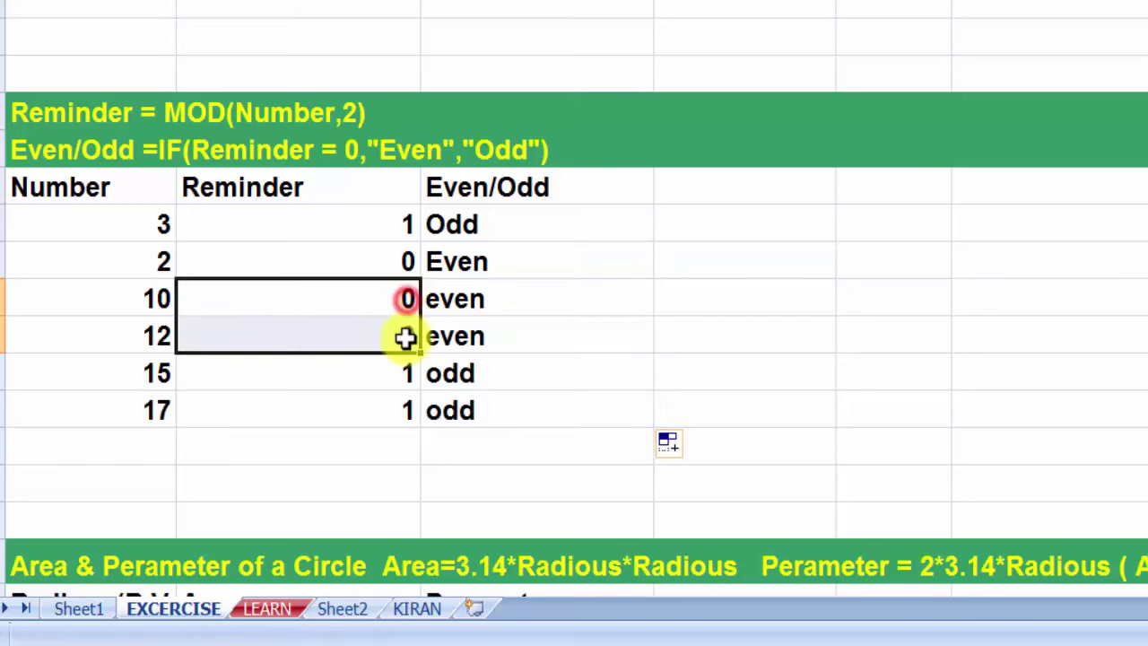
left_click_drag(124, 377, 121, 406)
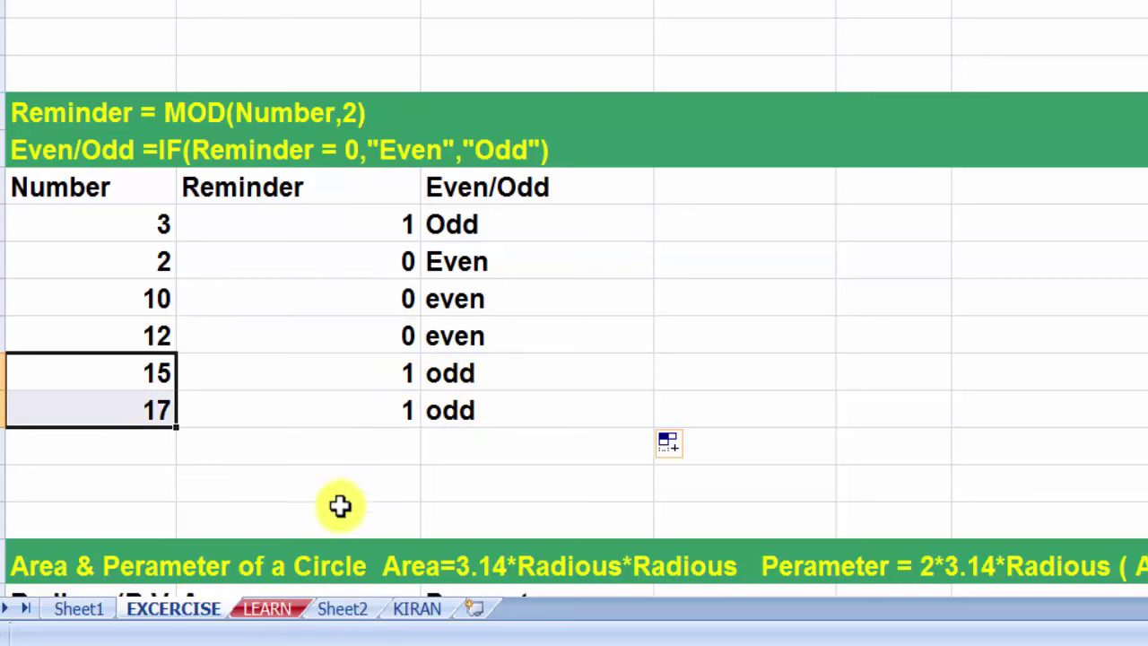
- Scroll to the circle table and inspect its headings, Radius 30 and Area 2828.571429
scroll(324, 527, "down", 3)
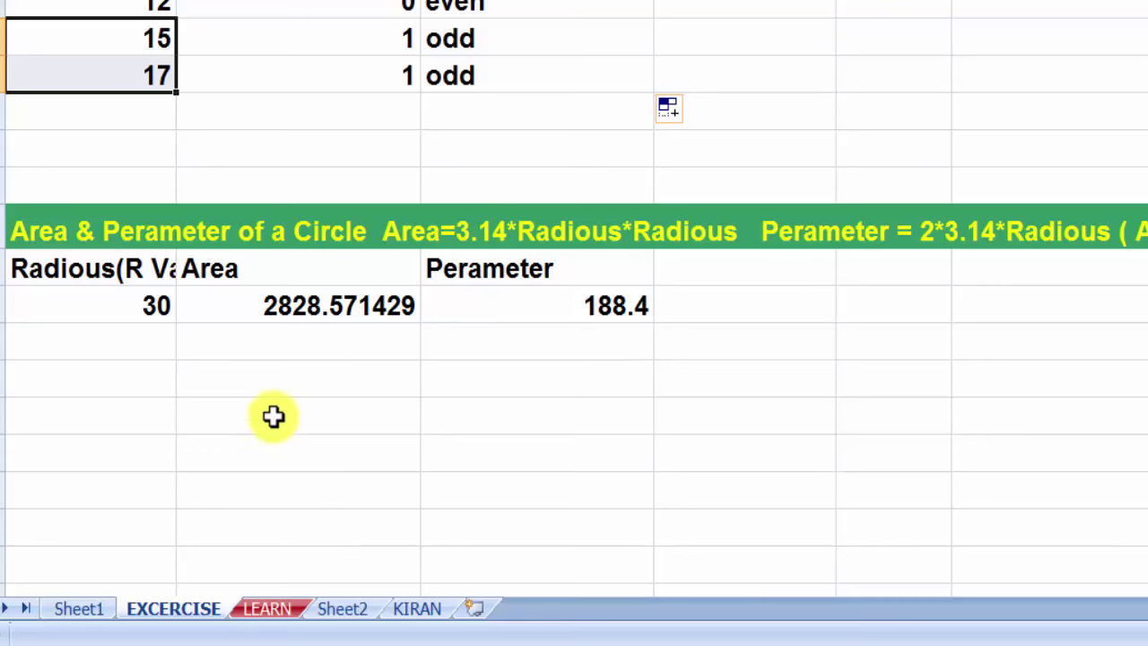
left_click(47, 283)
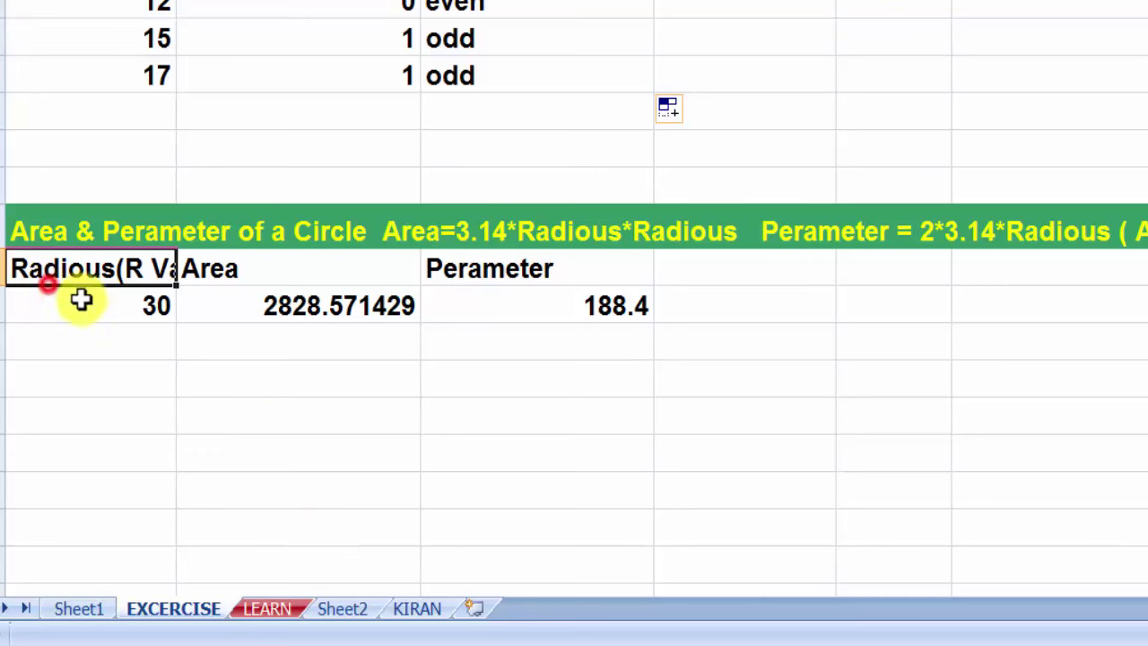
left_click(235, 267)
left_click(444, 271)
left_click(120, 305)
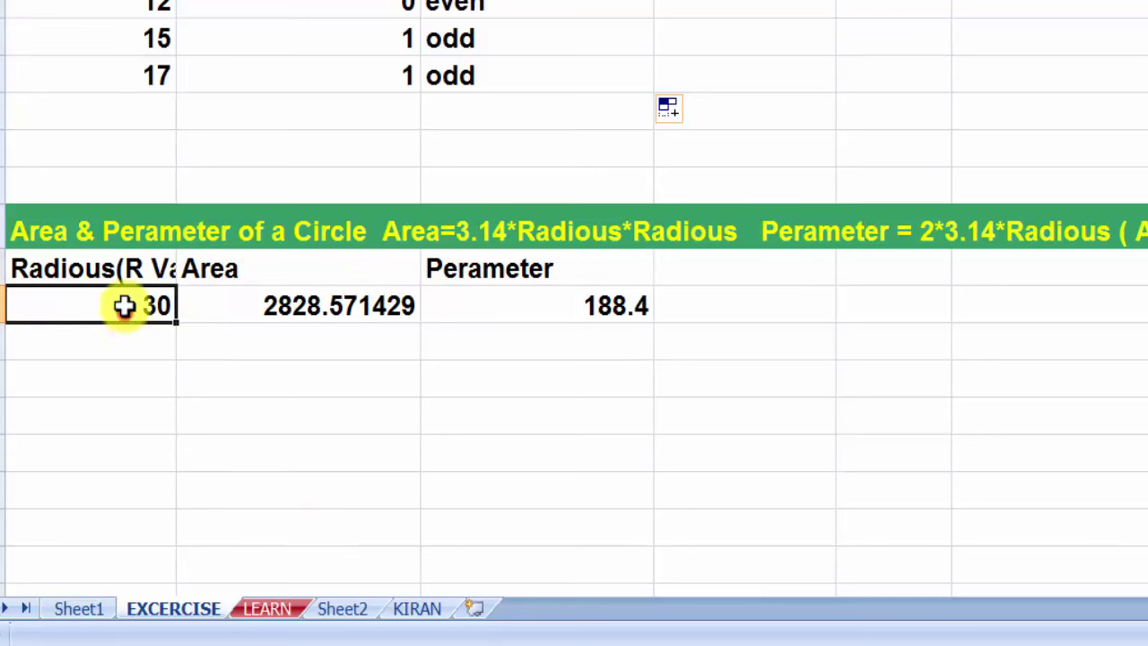
left_click(129, 320)
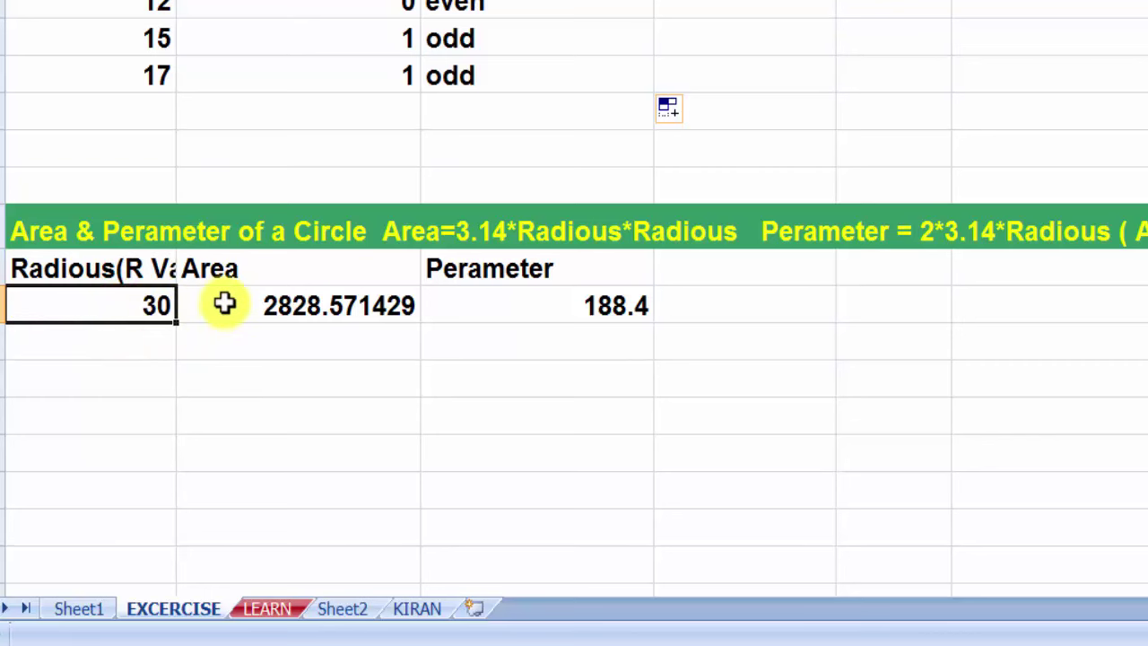
left_click(231, 307)
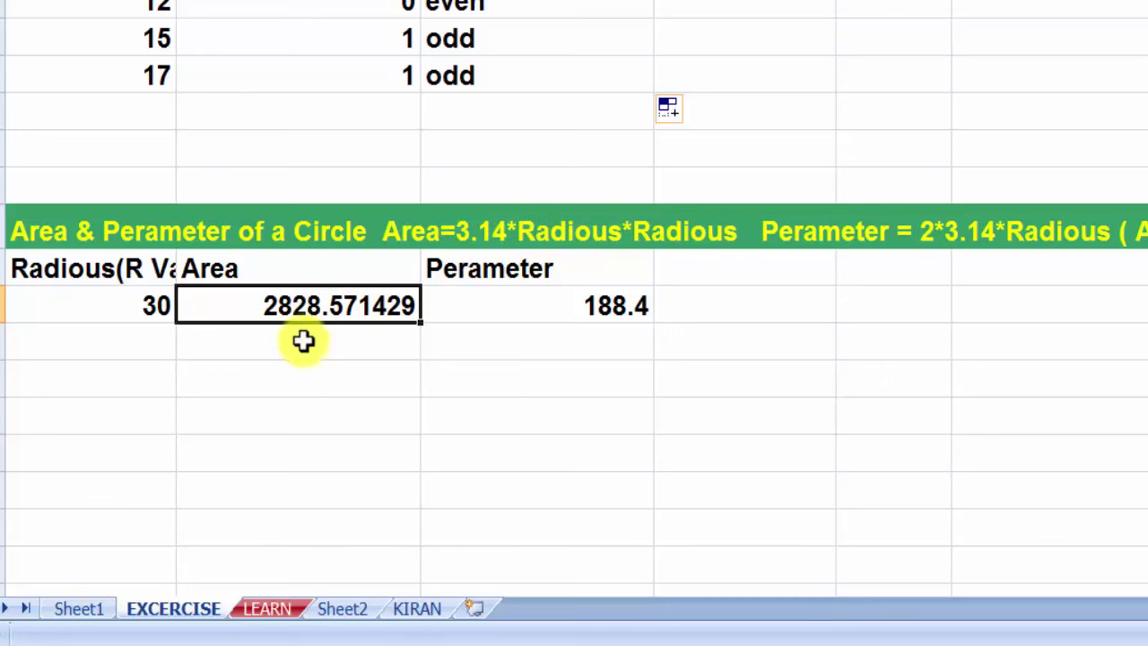
left_click(879, 235)
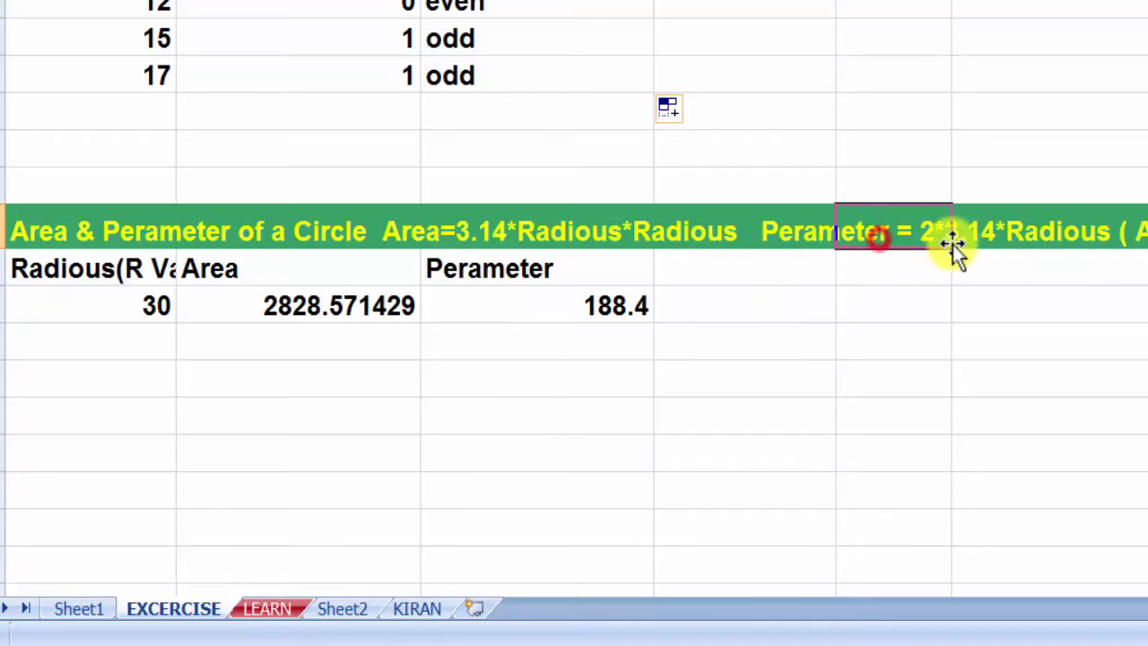
left_click(777, 336)
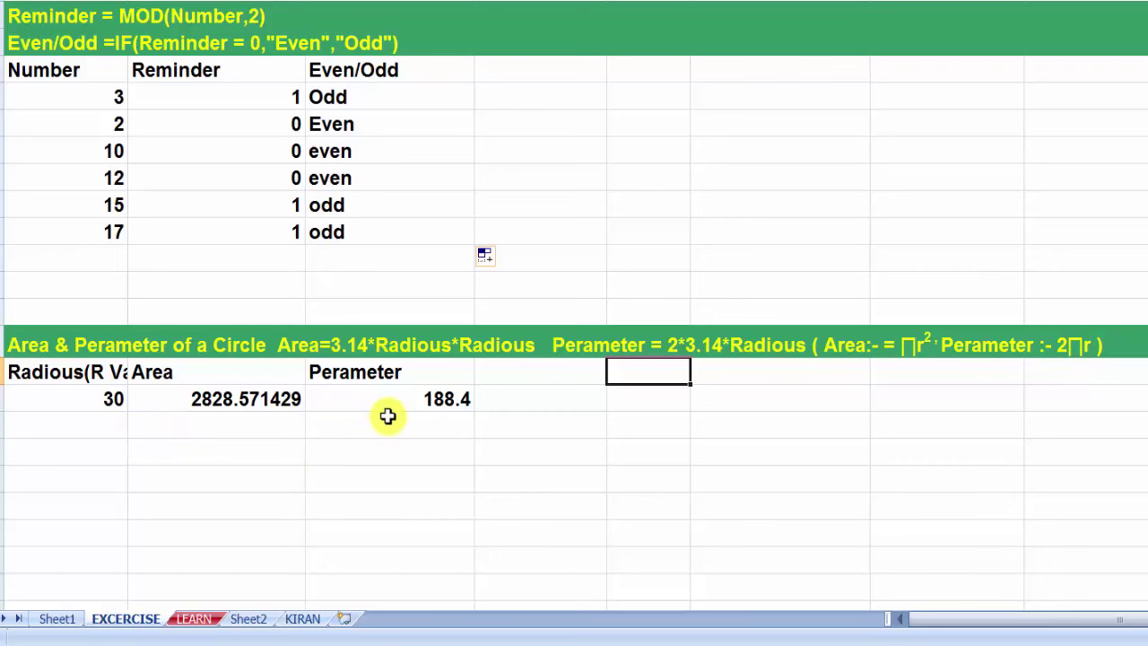
- Add 25 as a new radius below 30
left_click(80, 429)
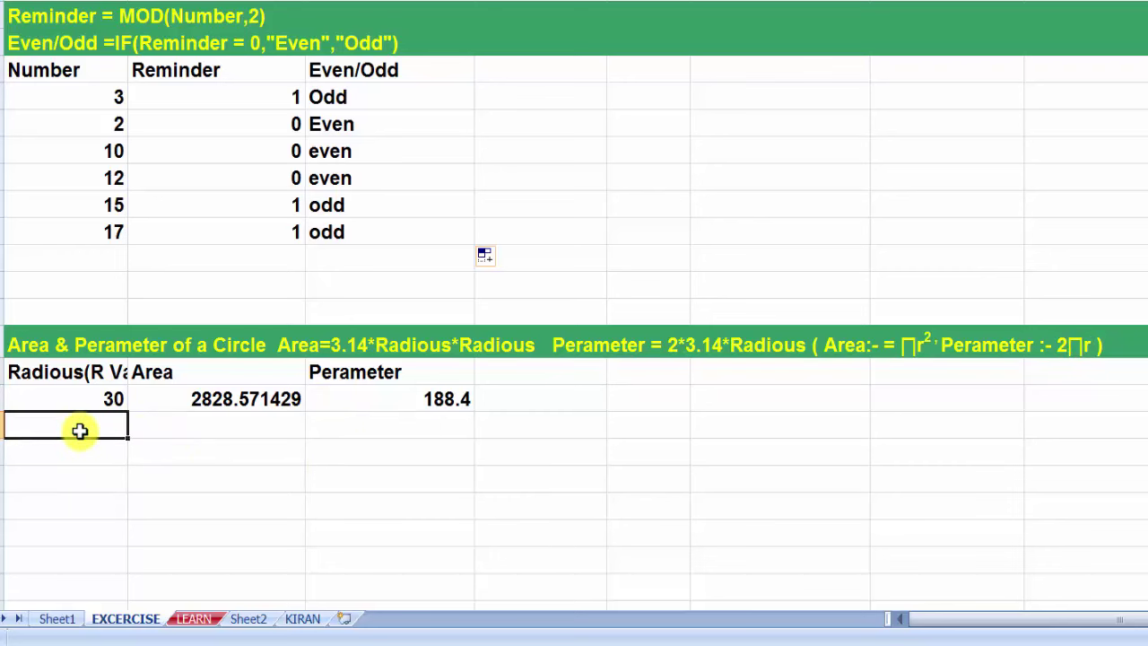
type("25")
key("Tab")
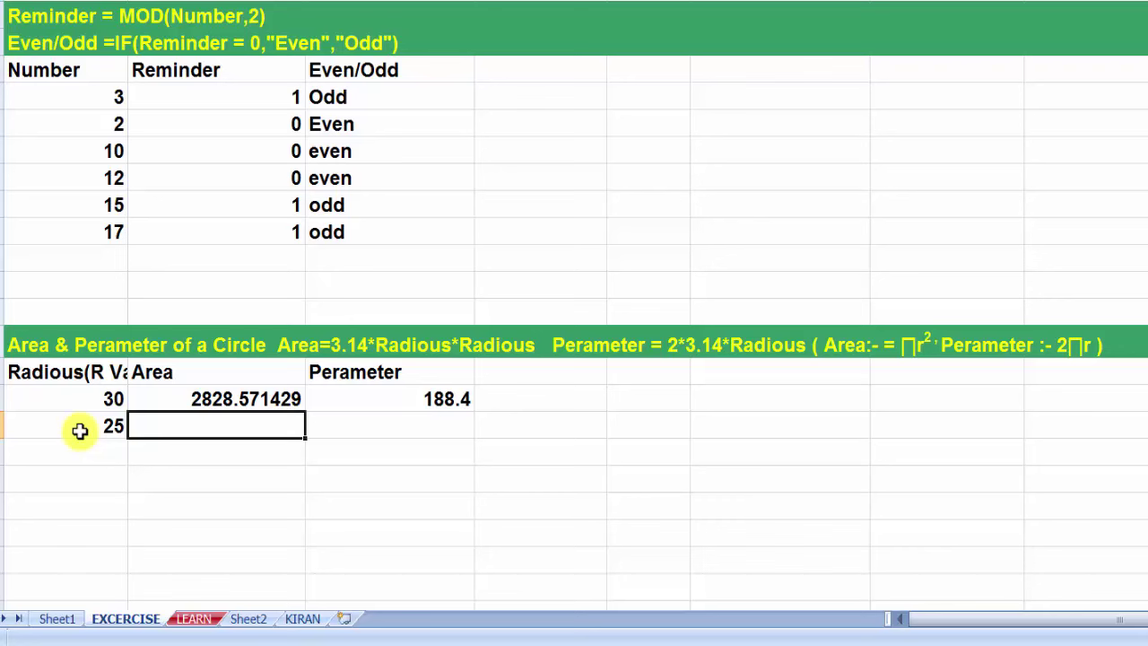
left_click(57, 424)
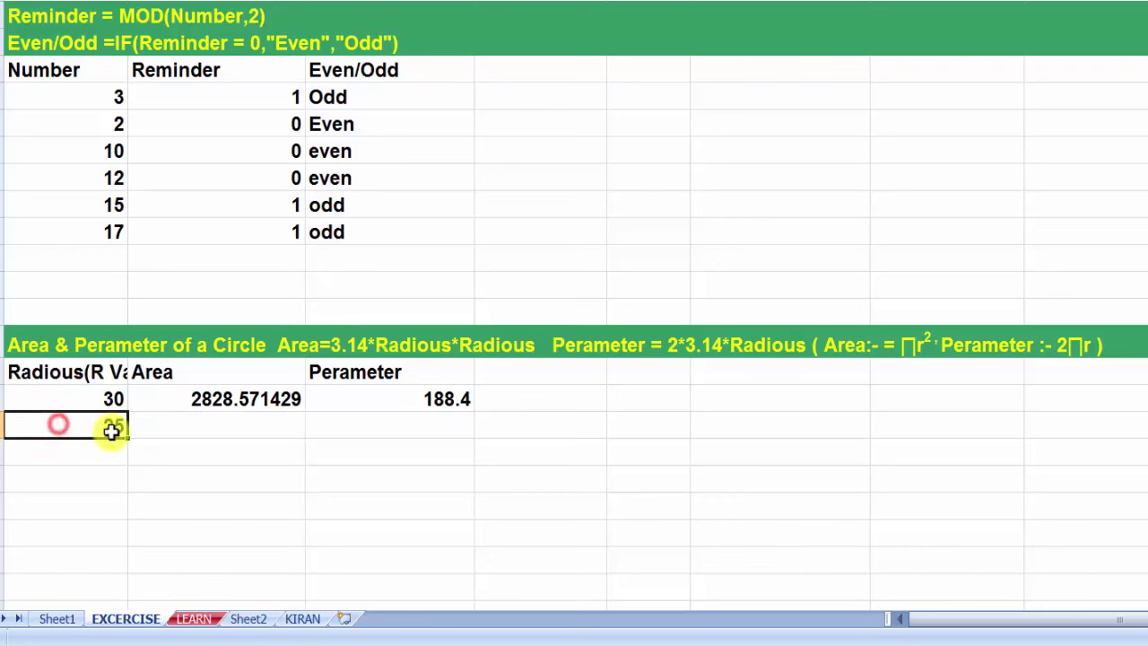
- Enter the area formula =A128*3.14*A128*A128 beside 25, giving 49062.5
left_click(211, 435)
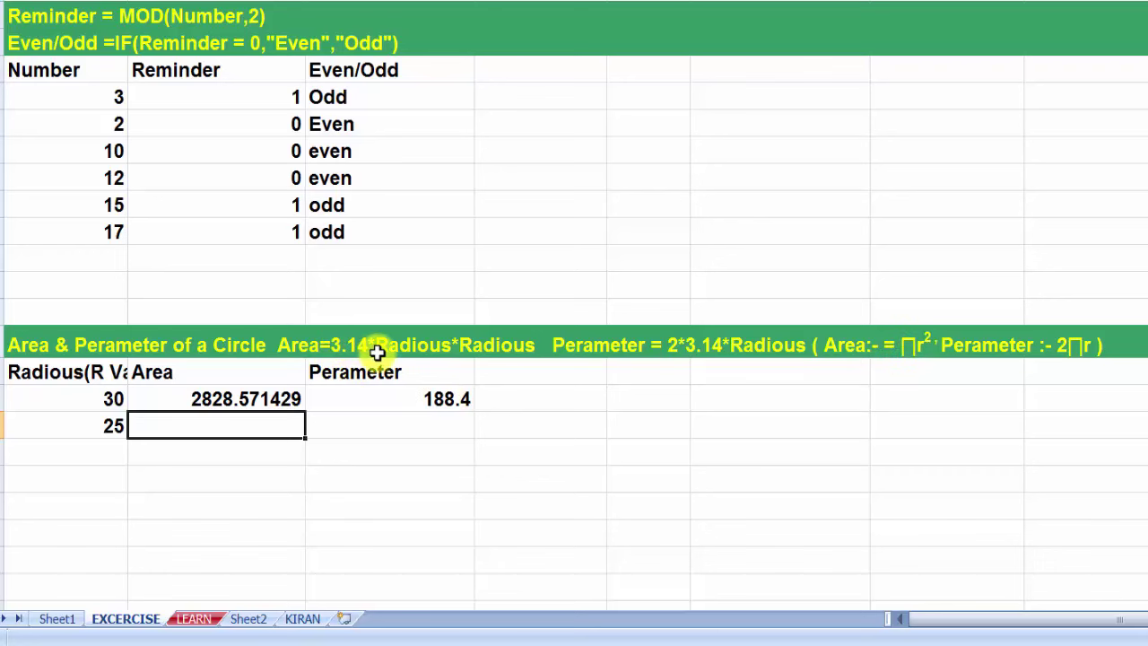
type("=")
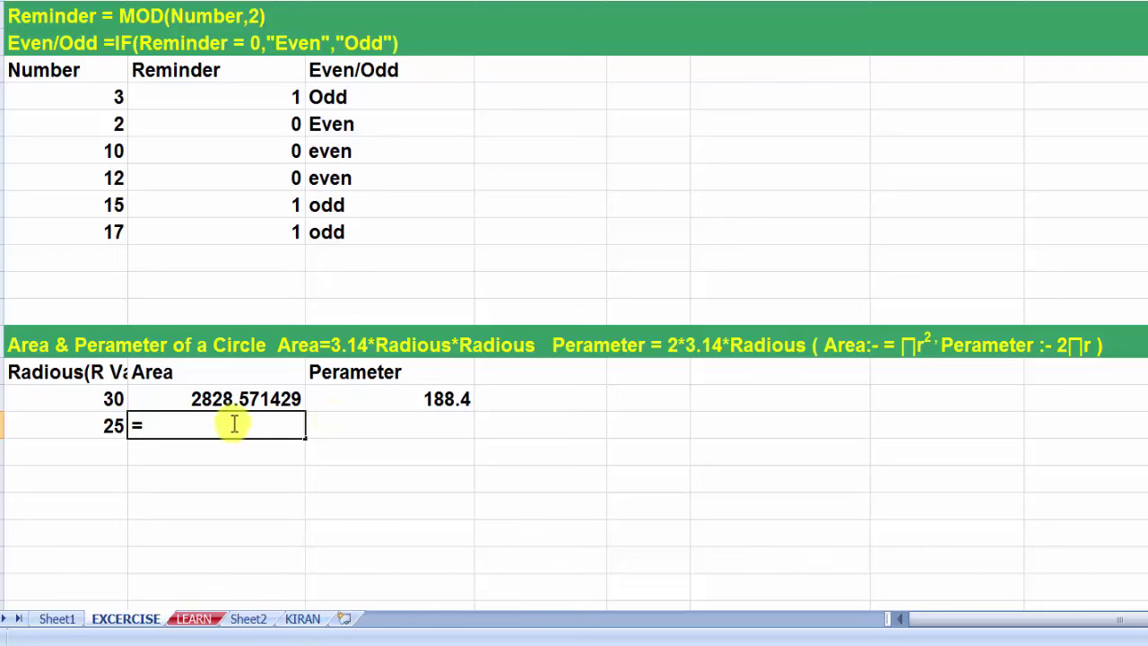
left_click(86, 427)
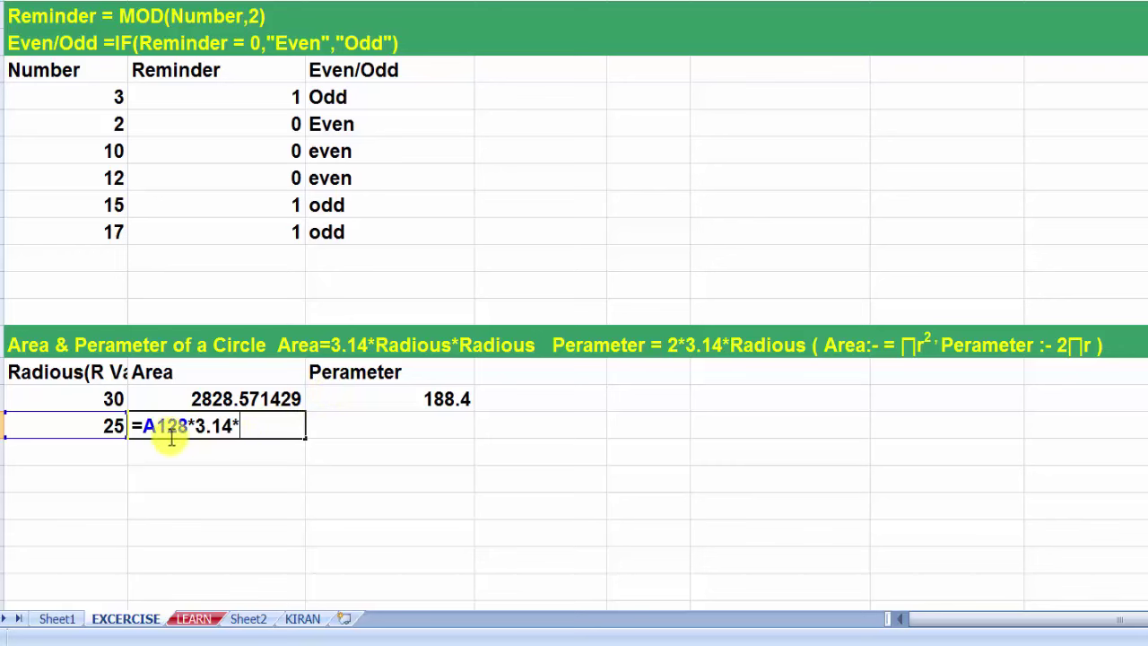
left_click(102, 429)
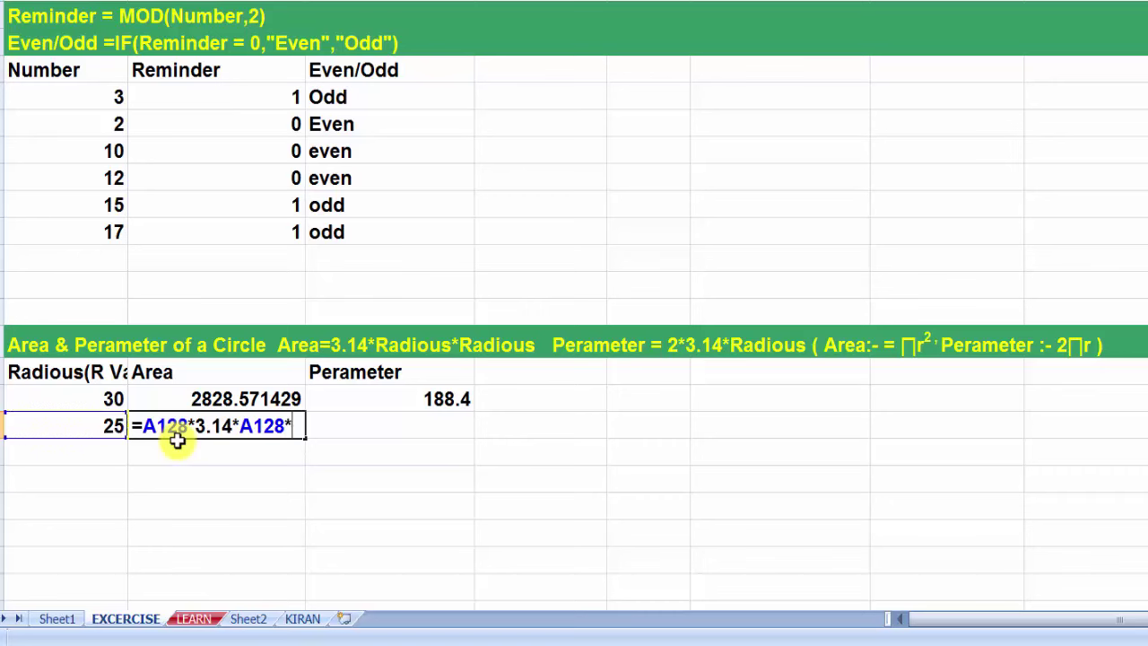
left_click(51, 425)
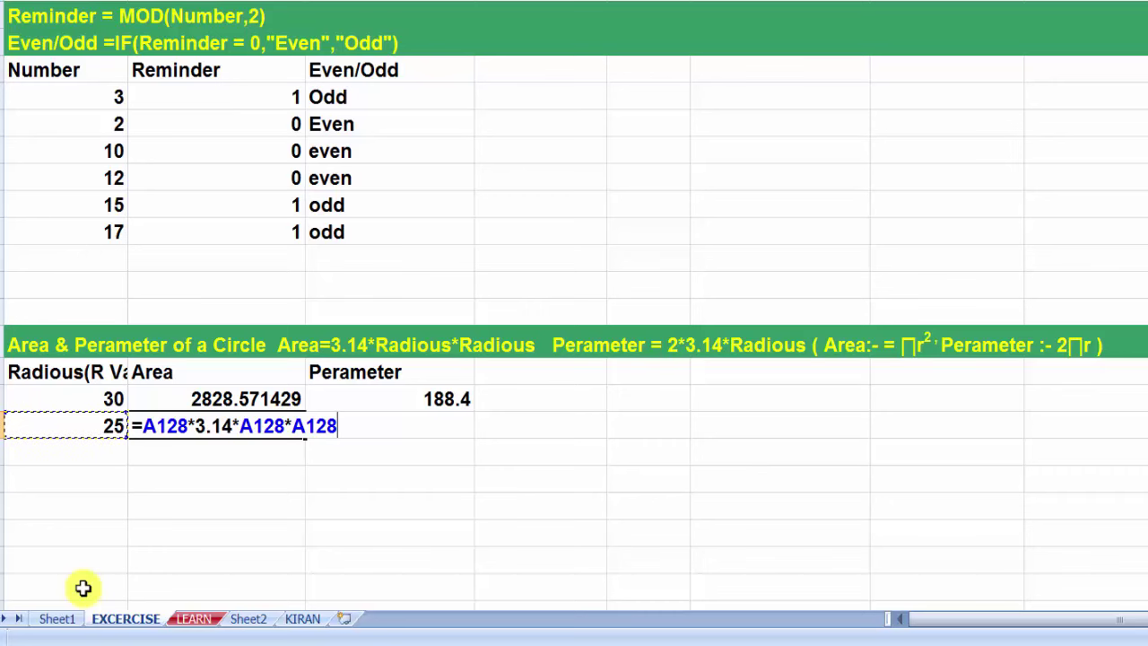
key("Return")
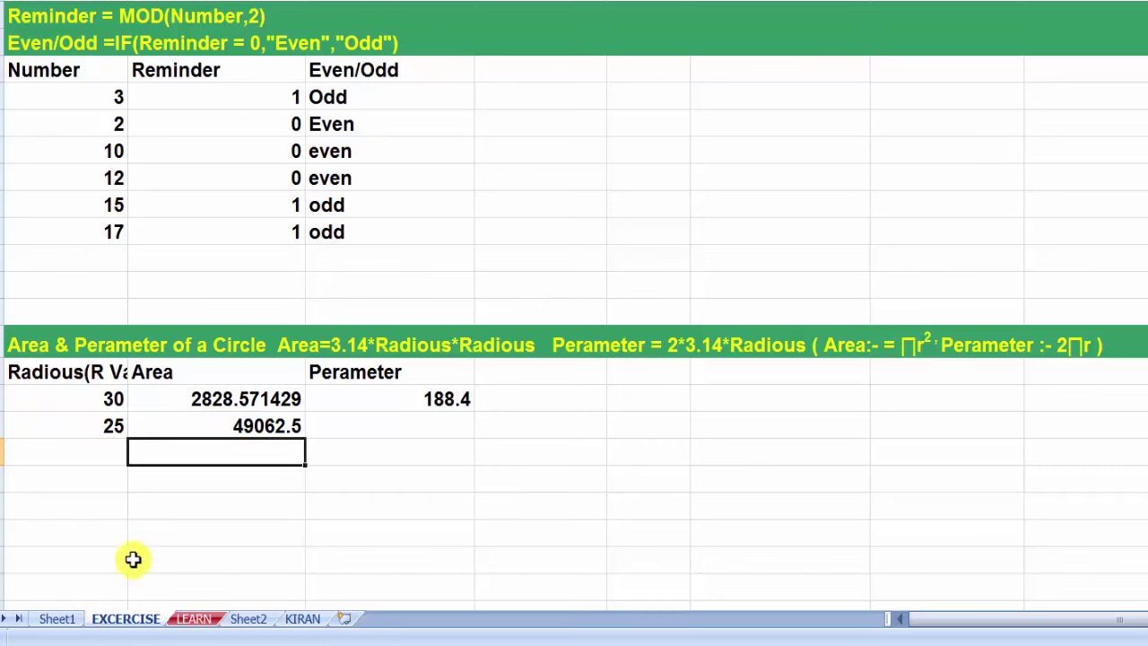
left_click(246, 428)
- Enter =2*3.14*A128 in the radius-25 Perameter cell so it shows 157
left_click(400, 427)
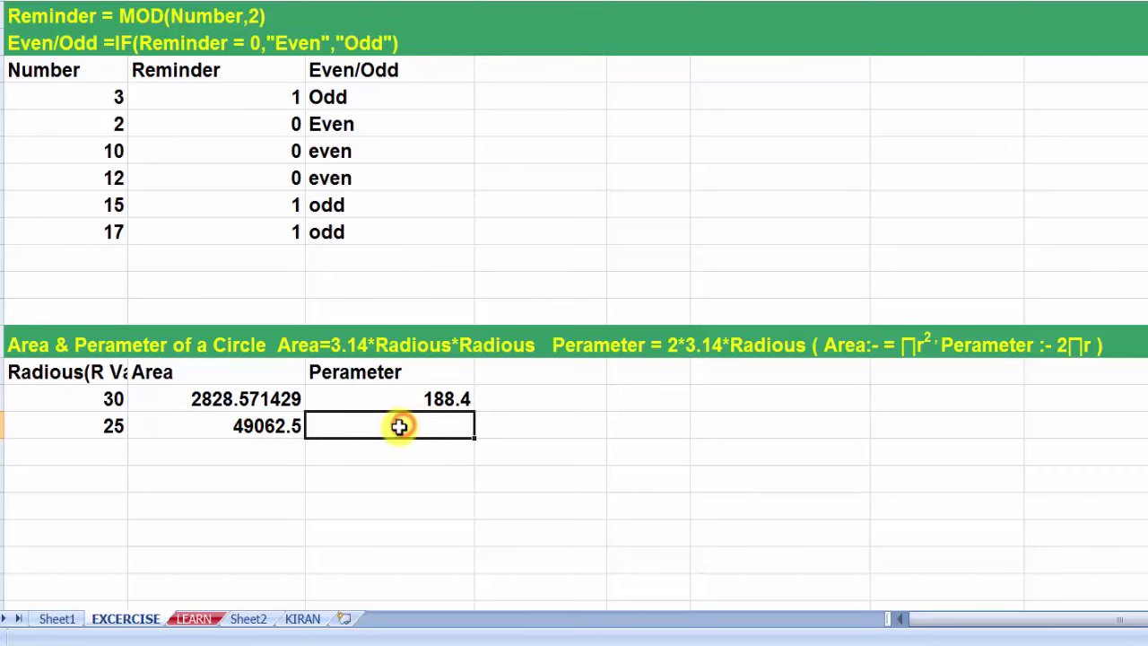
type("=2*3.14")
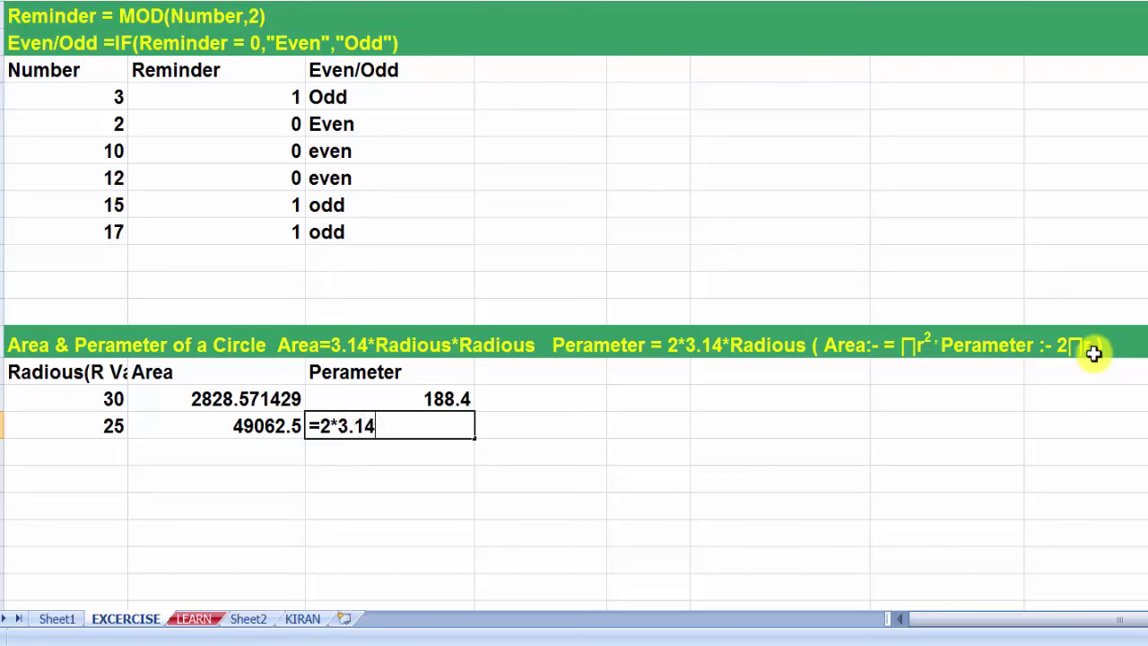
type("*")
left_click(93, 425)
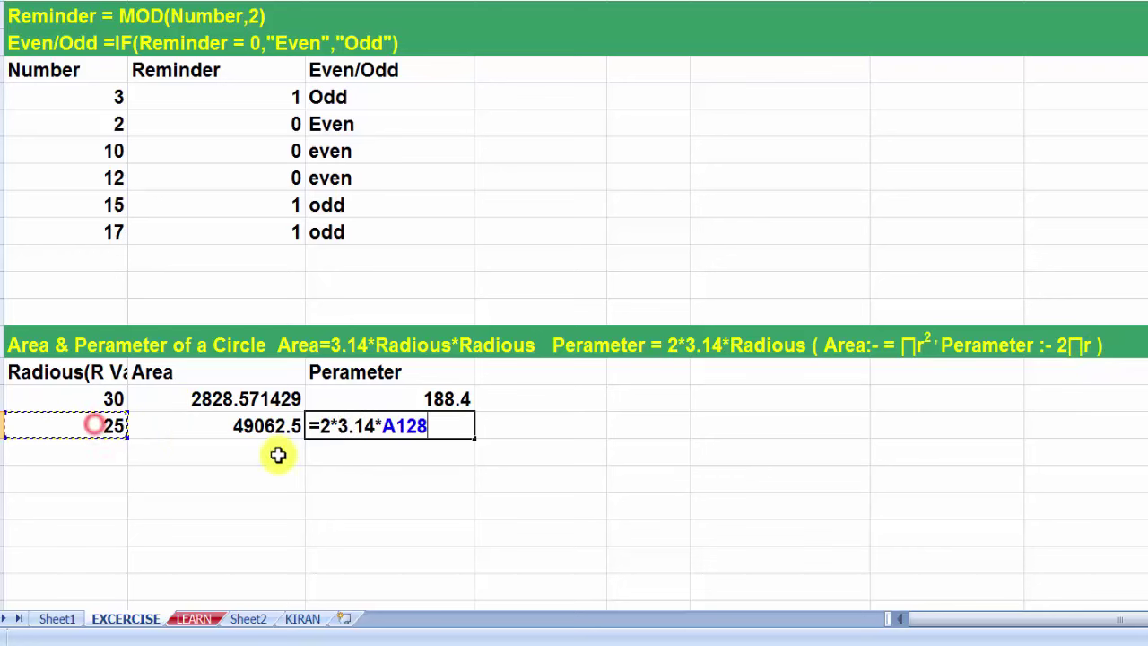
key("Return")
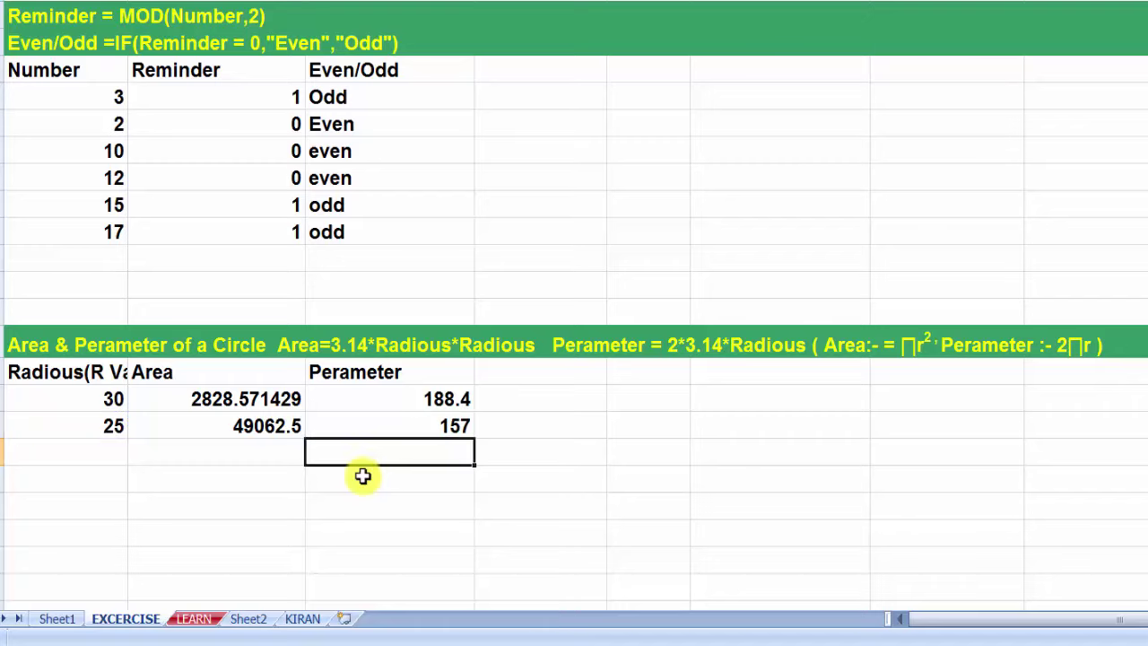
left_click(423, 425)
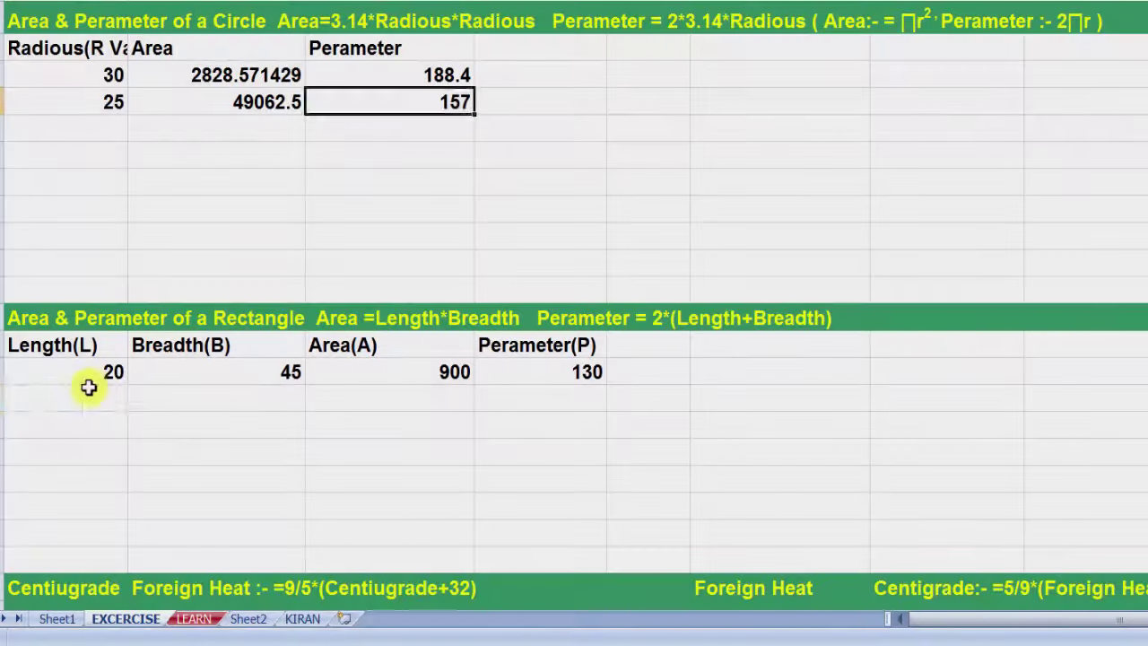
- Review the first rectangle's values (45, 900, 130) and its area and perimeter formula notes
left_click(89, 388)
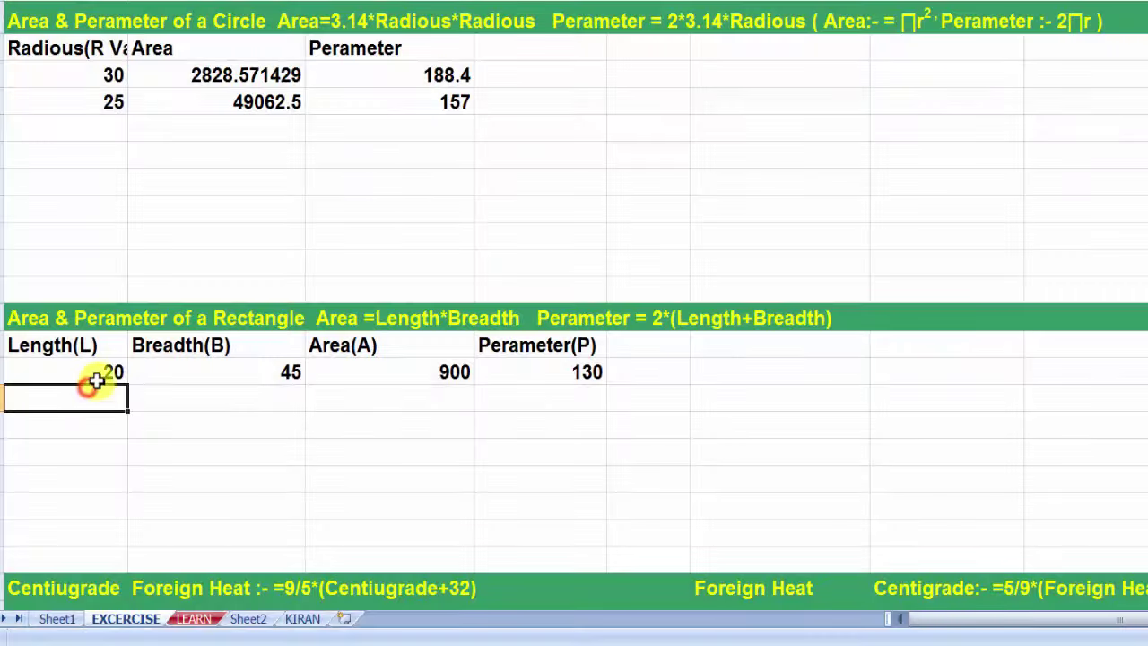
left_click(152, 346)
left_click(89, 390)
left_click(208, 379)
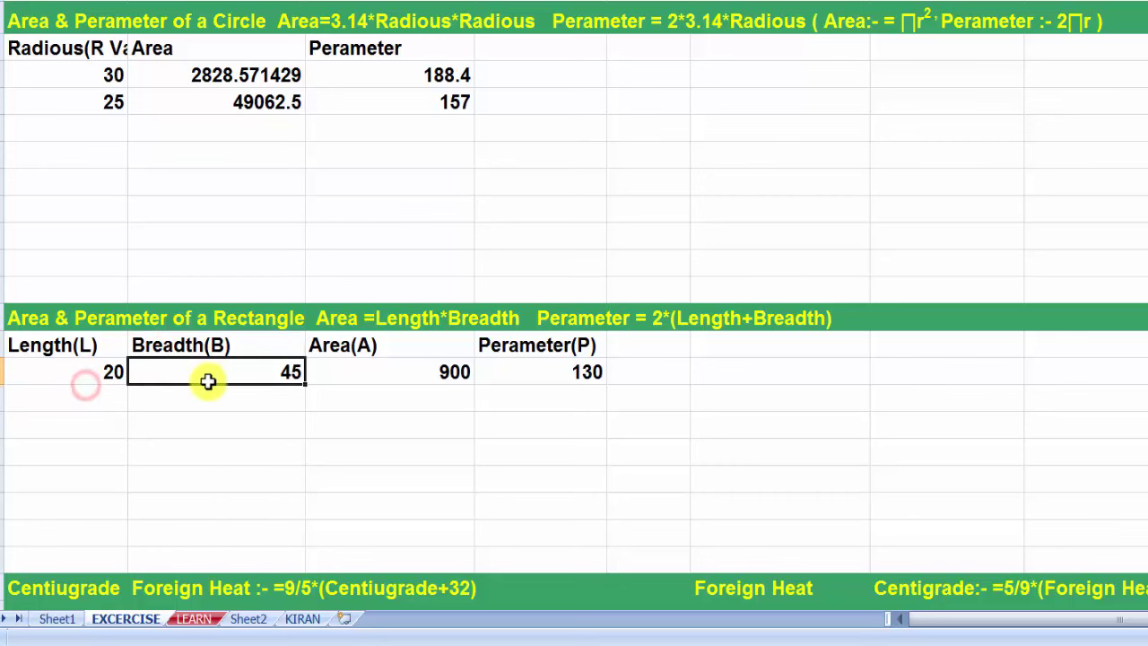
left_click(337, 378)
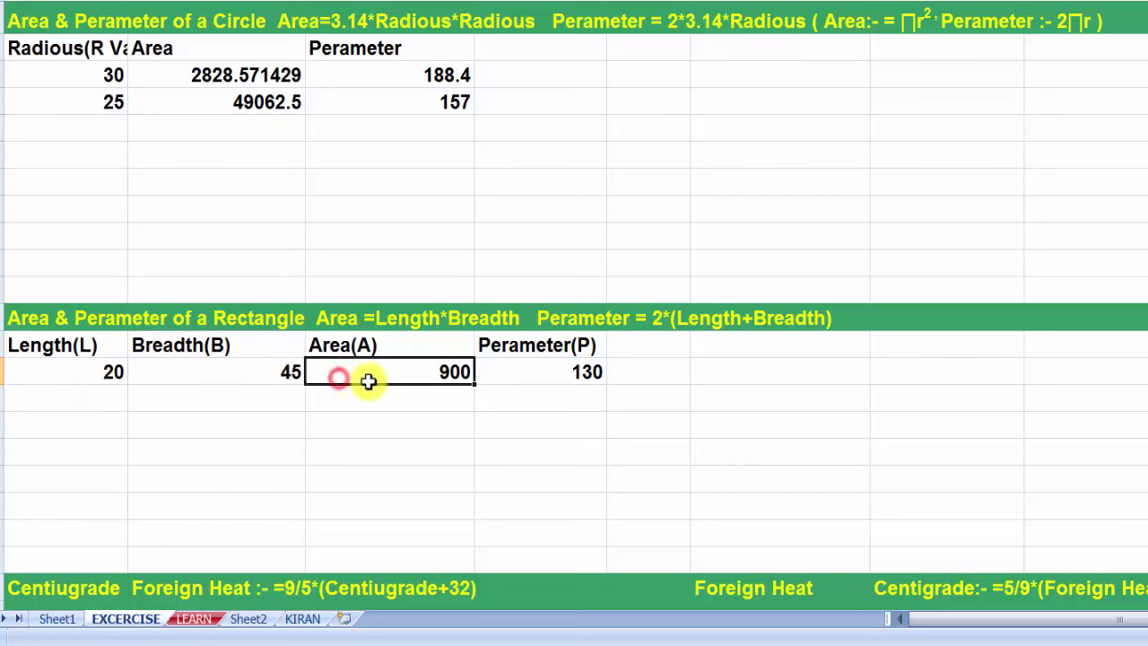
left_click(527, 382)
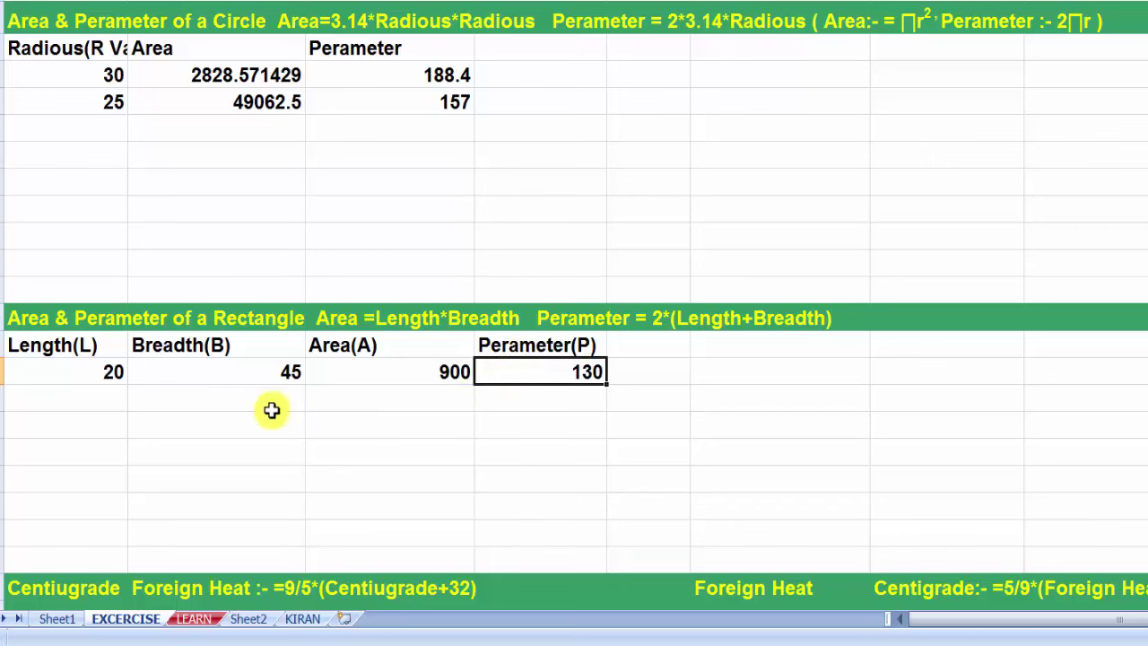
left_click(350, 317)
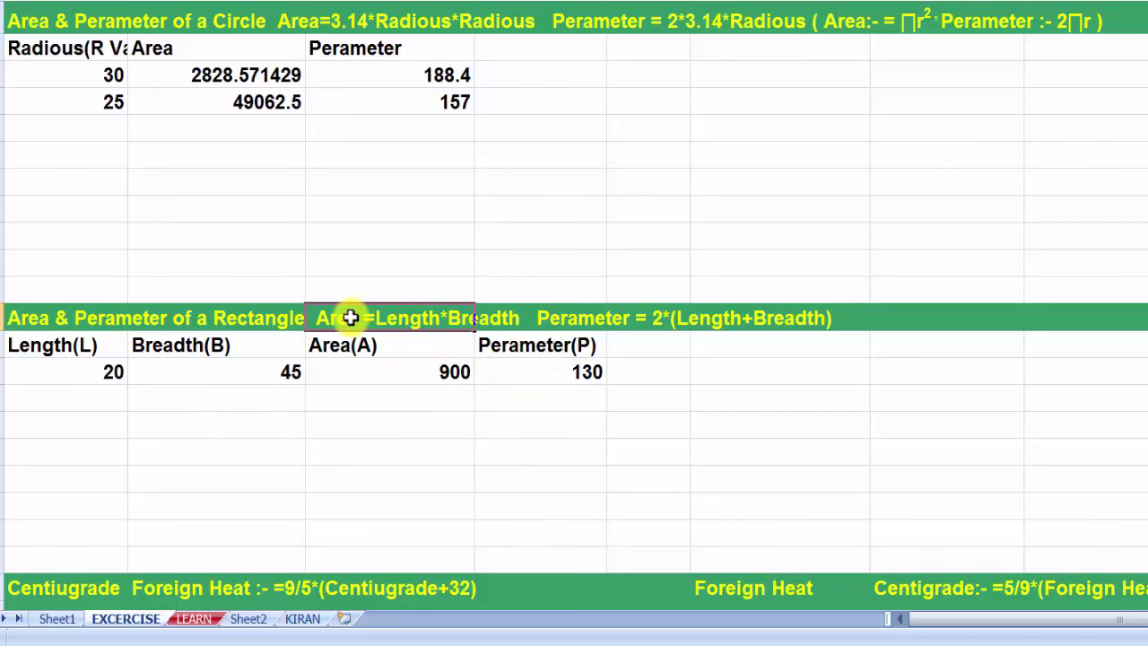
left_click(554, 321)
- Enter Length 10 and Breadth 20 in the new rectangle row
left_click(68, 399)
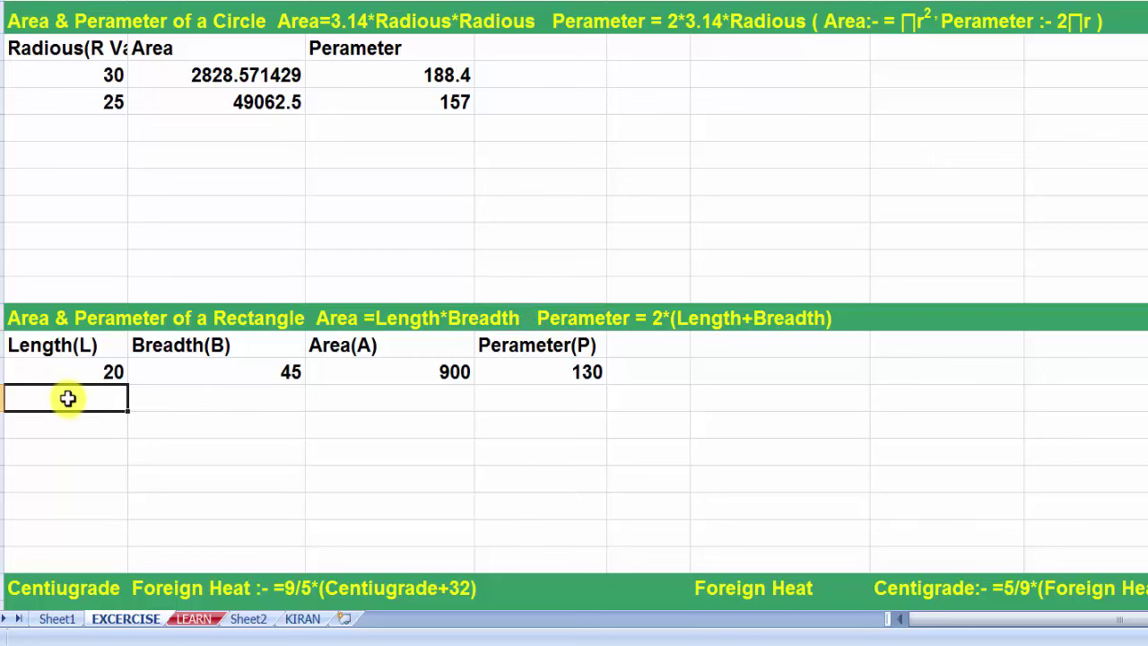
type("10")
key("Tab")
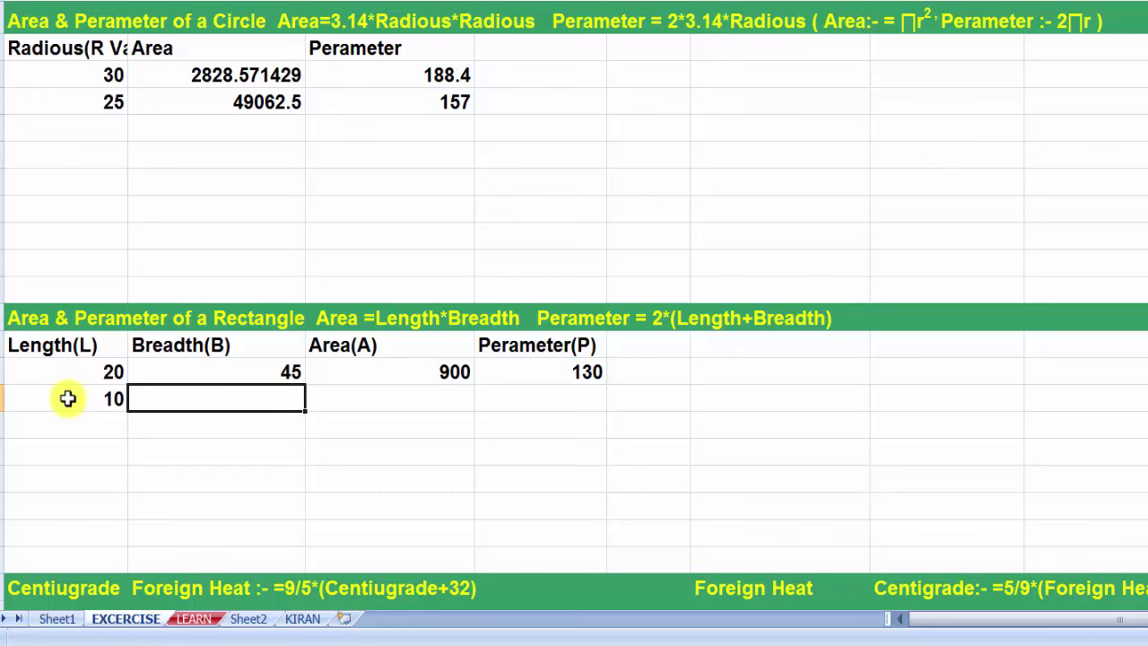
type("20")
key("Tab")
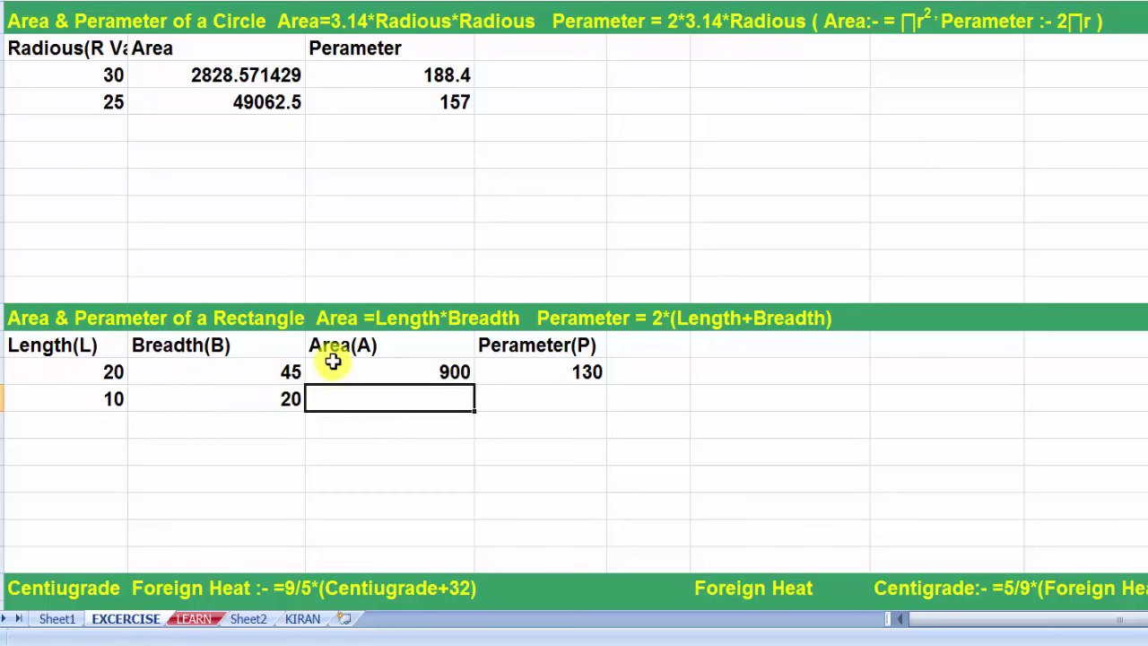
- Fill the second rectangle's Area with a length-times-breadth formula, giving 200
type("=")
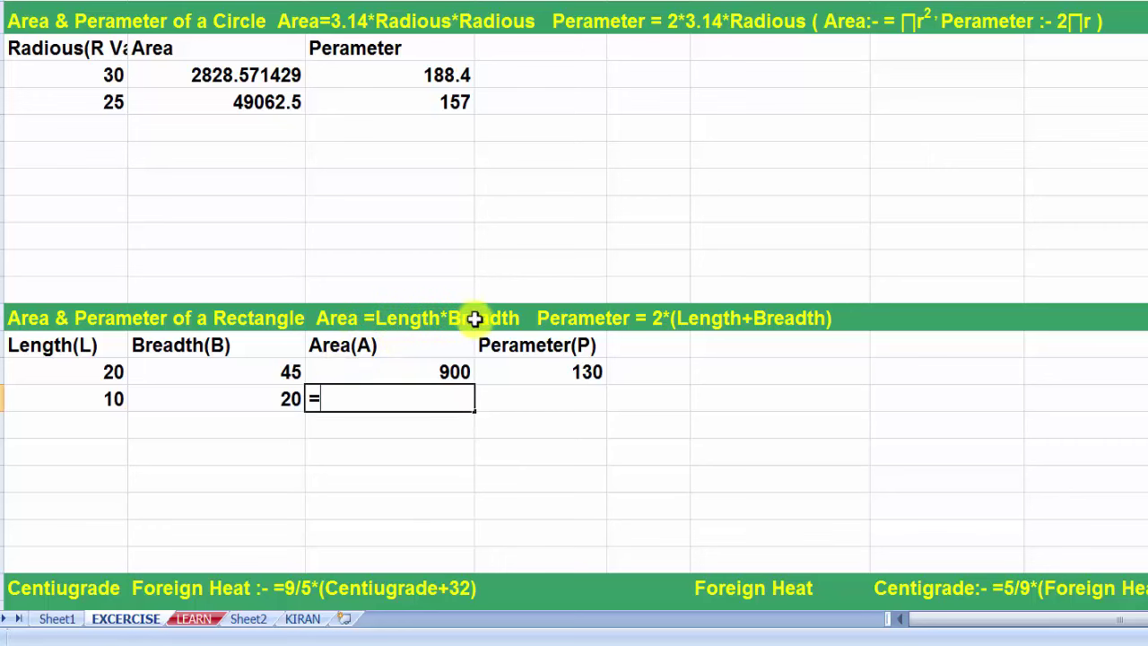
left_click(89, 407)
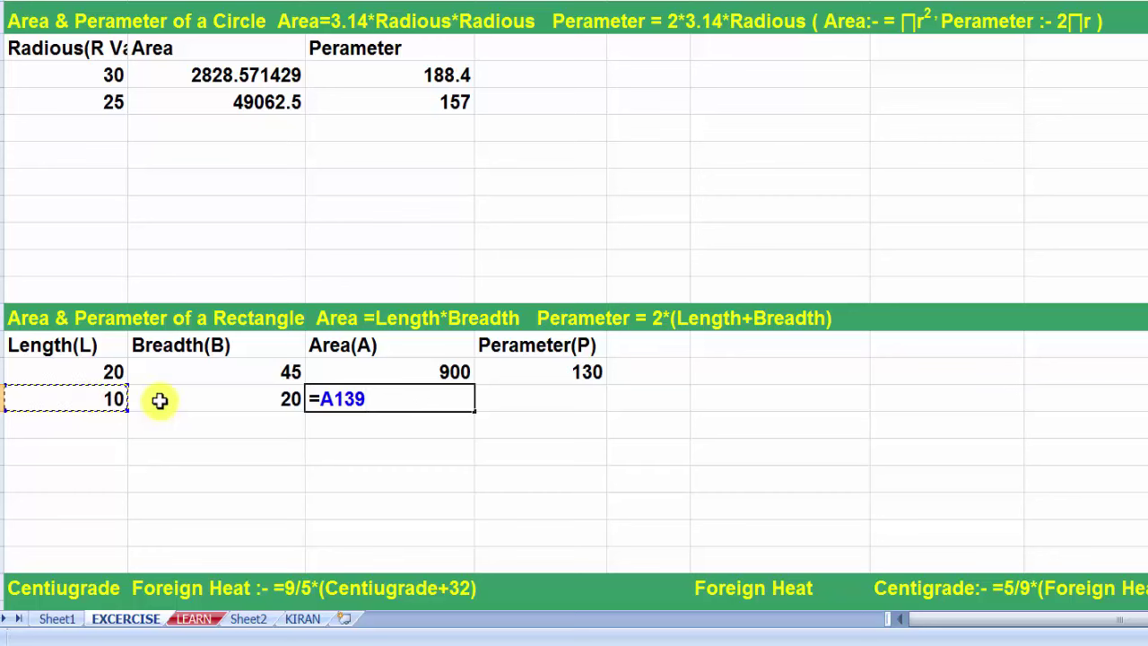
type("*")
left_click(206, 397)
left_click(238, 408)
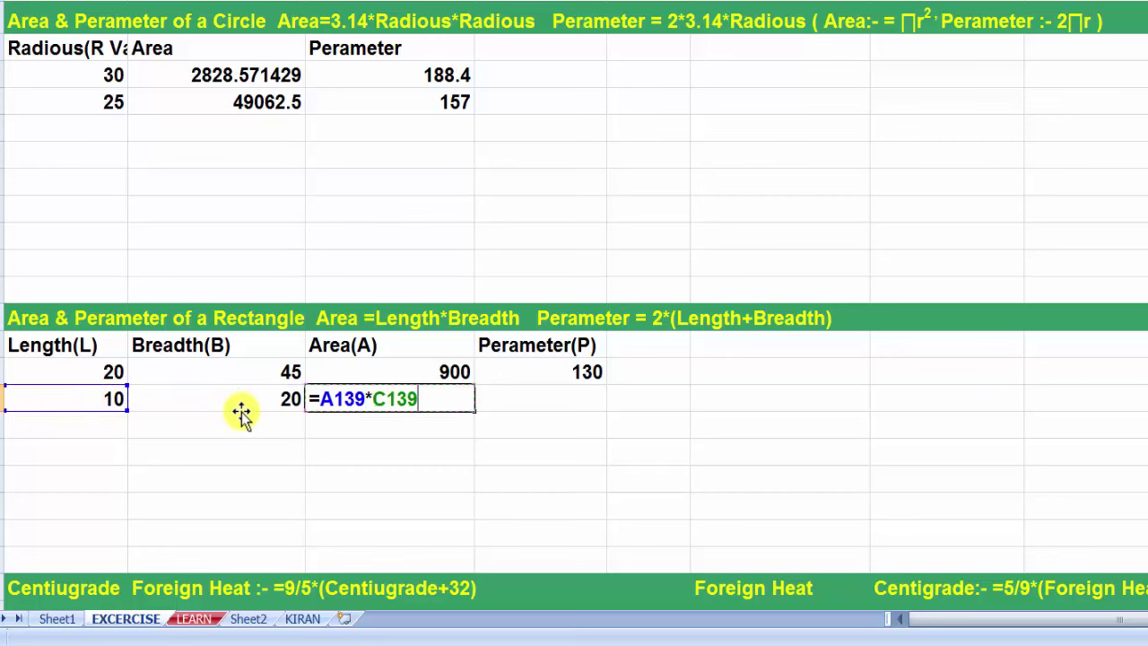
left_click(267, 424)
key("Return")
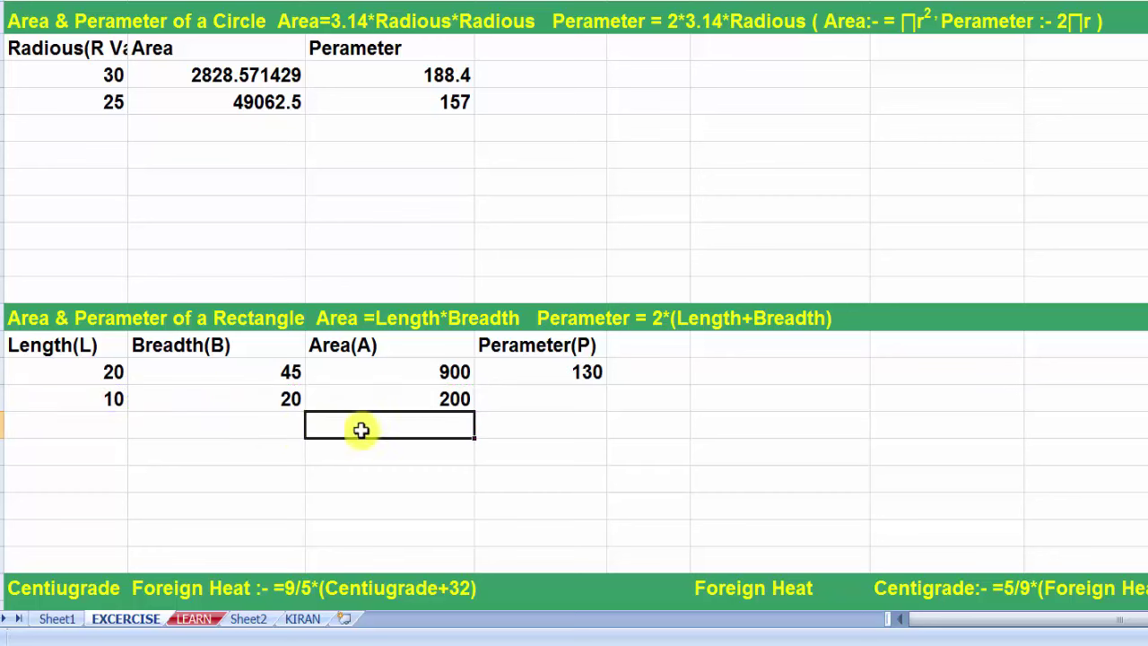
left_click(422, 401)
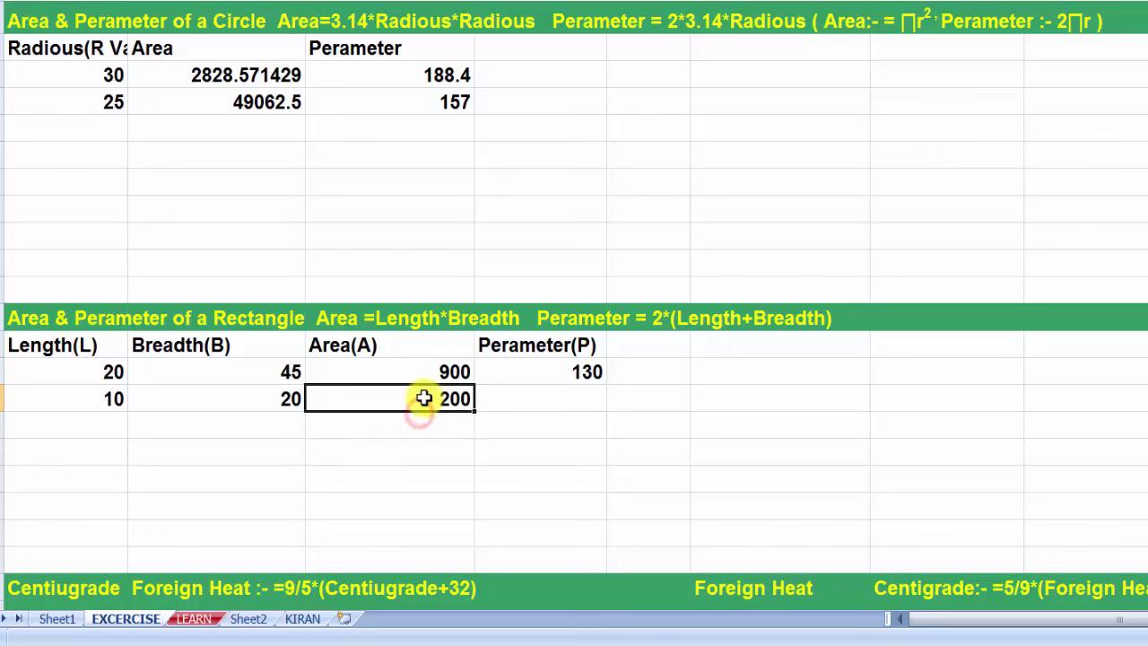
left_click(539, 396)
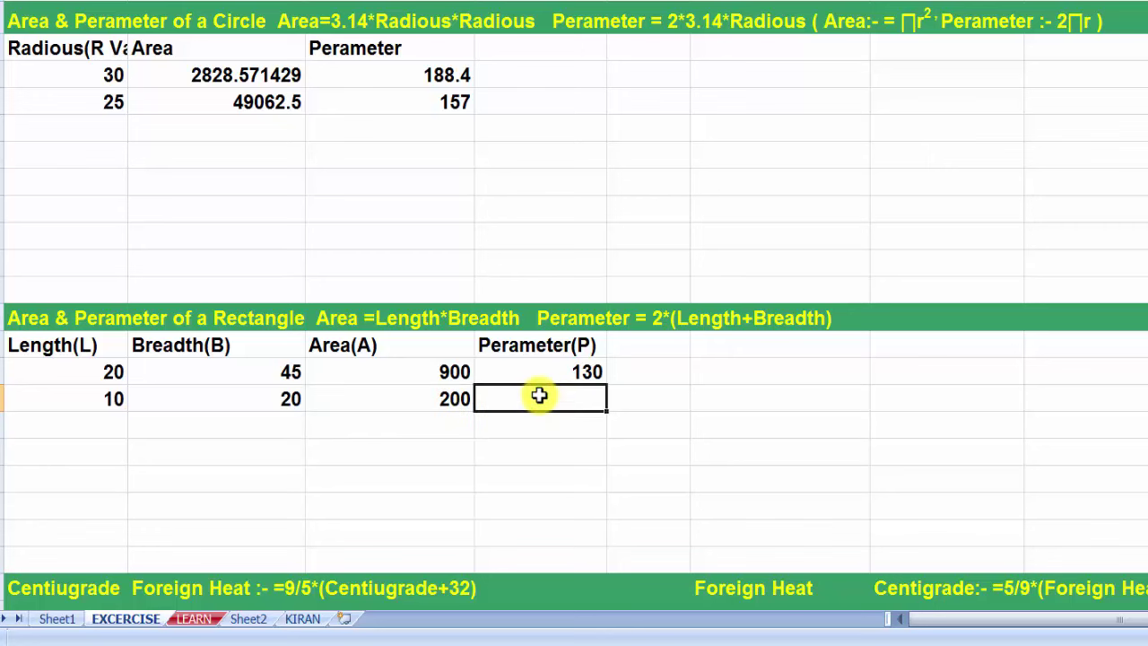
- Enter =2*(A139+B139) in the second rectangle's Perameter(P) cell, returning 60
type("=")
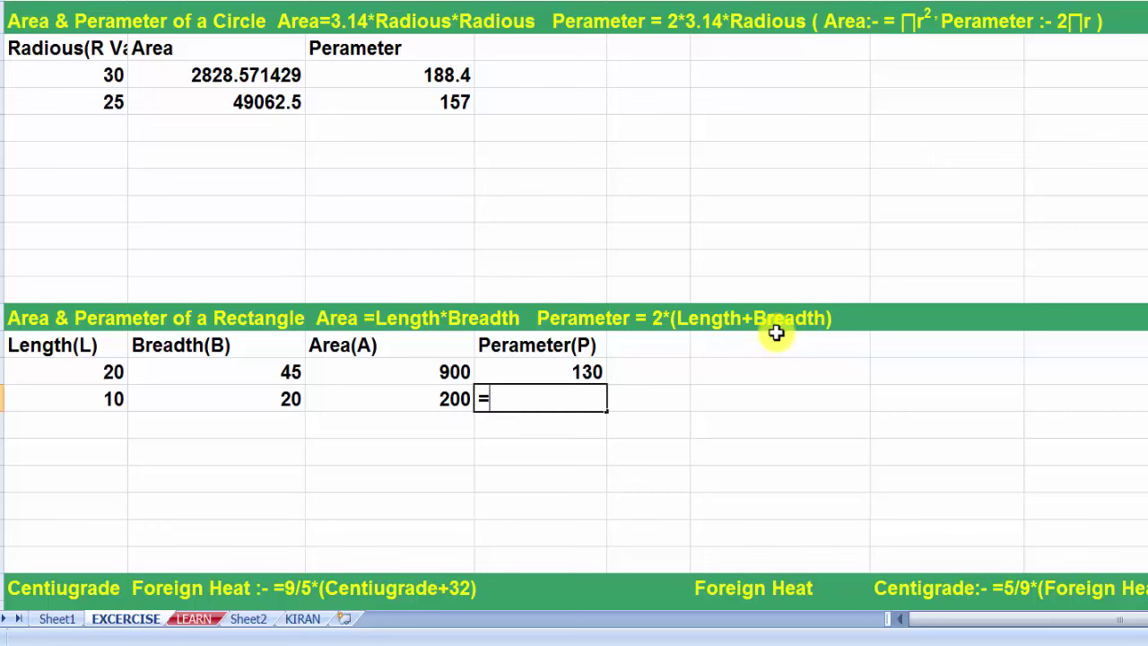
type("*")
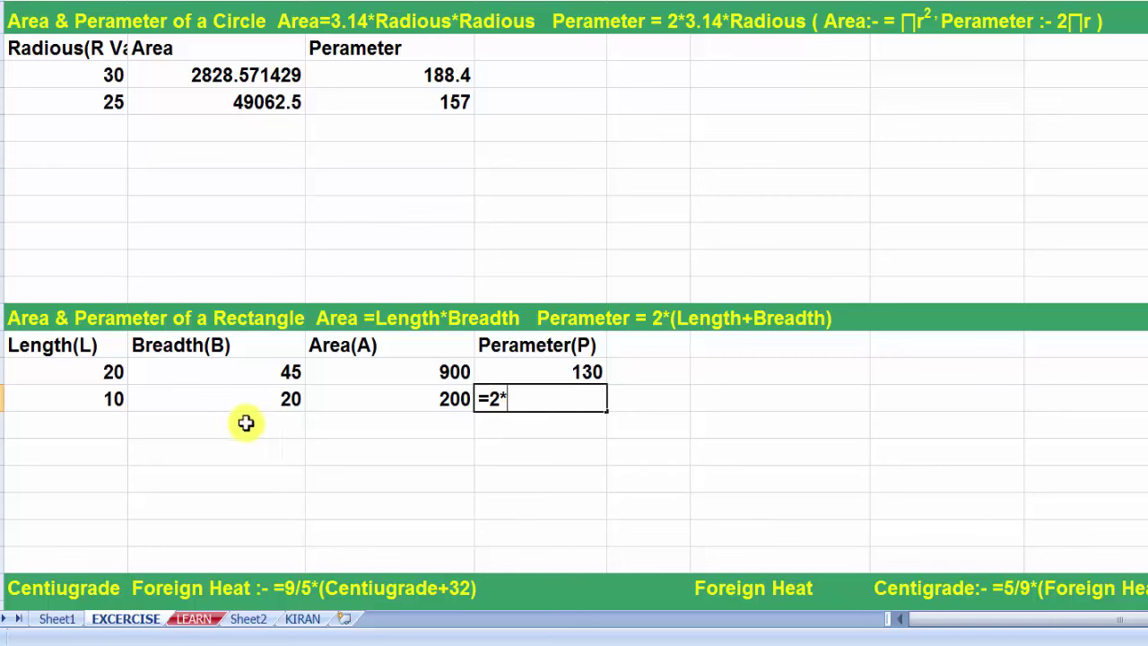
left_click(100, 394)
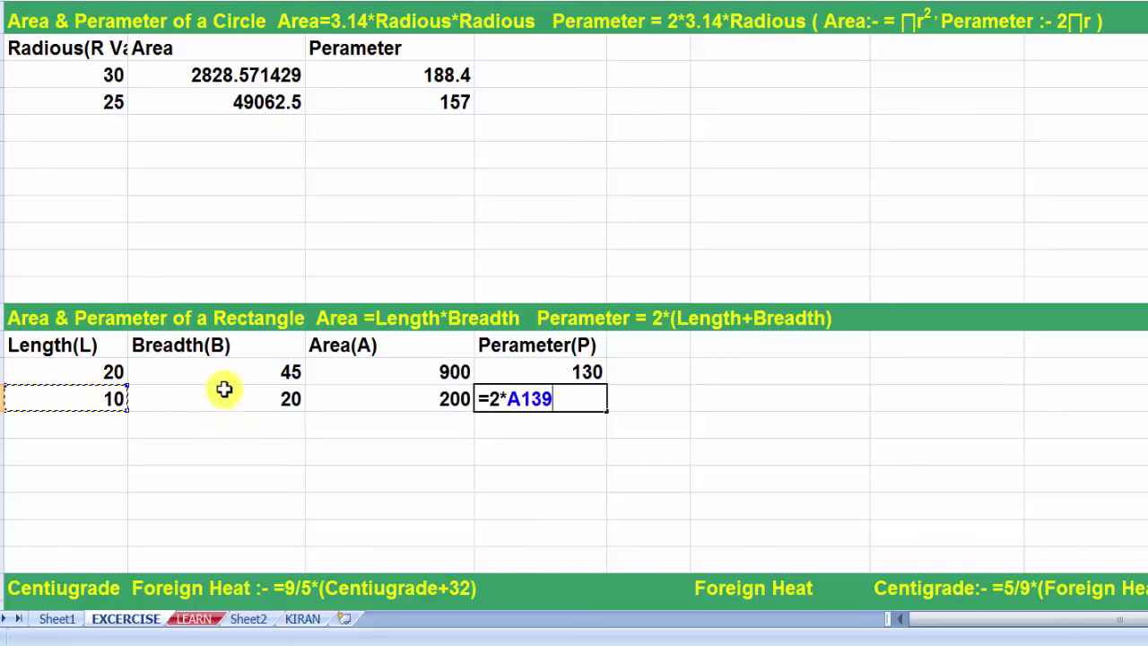
key("BackSpace")
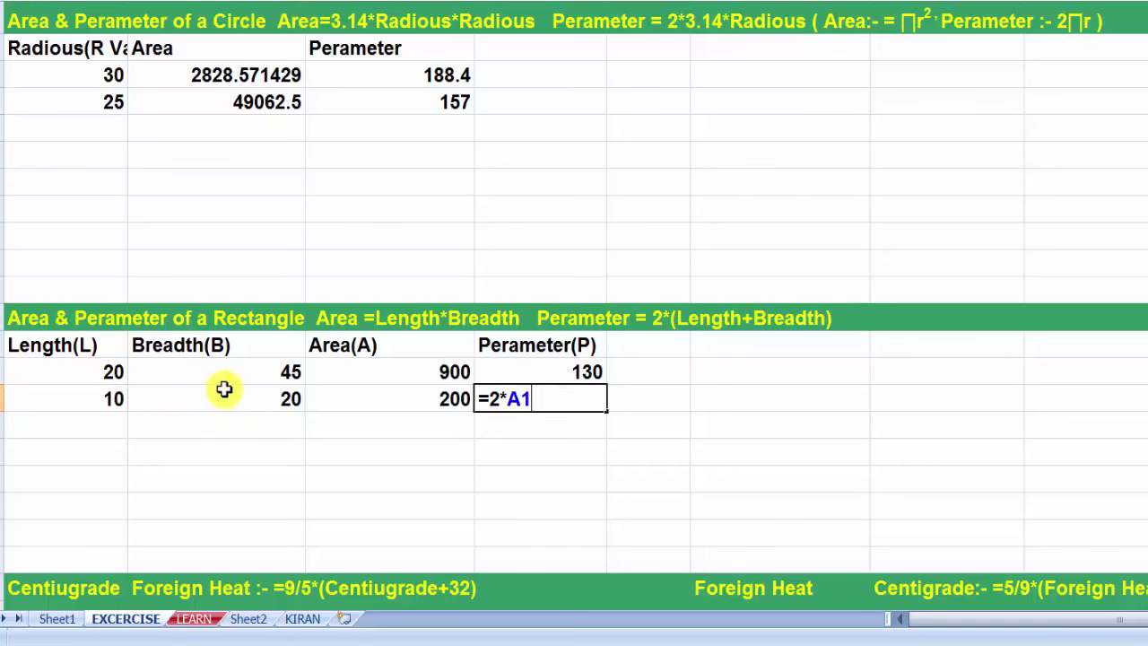
key("BackSpace")
key("BackSpace")
left_click(107, 395)
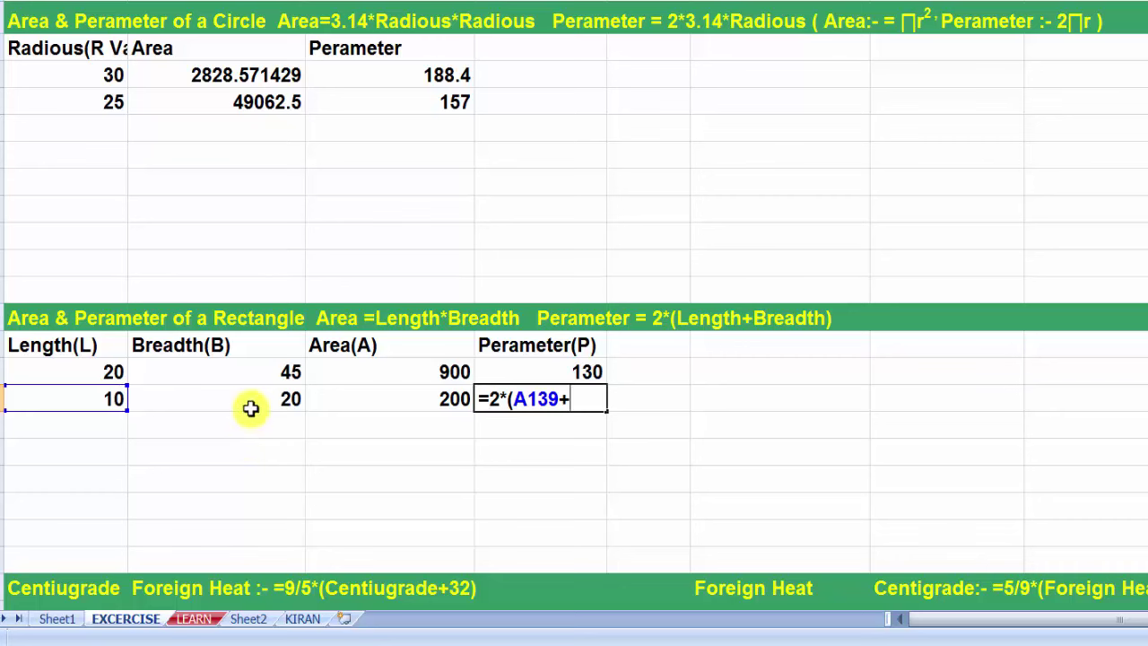
left_click(248, 403)
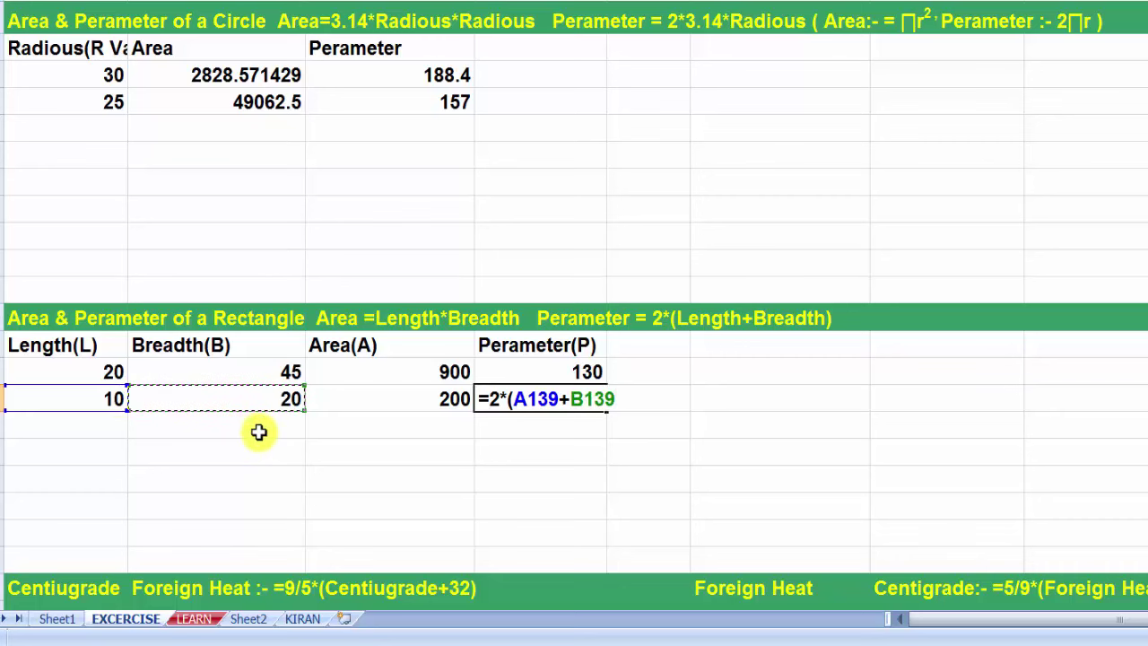
type(")")
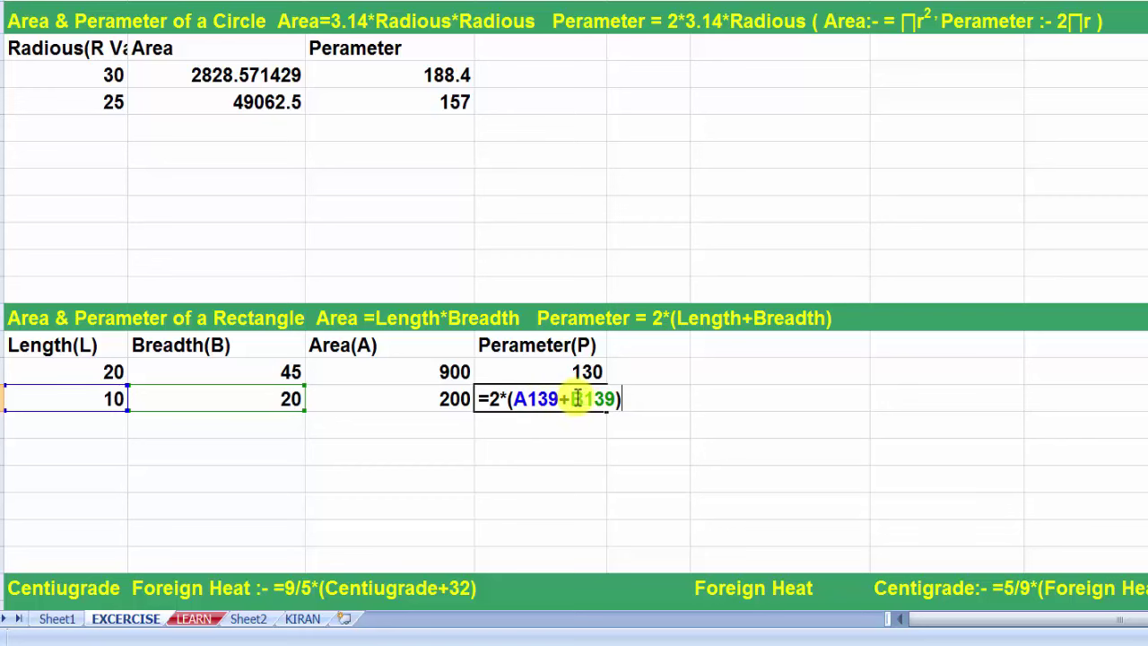
key("Return")
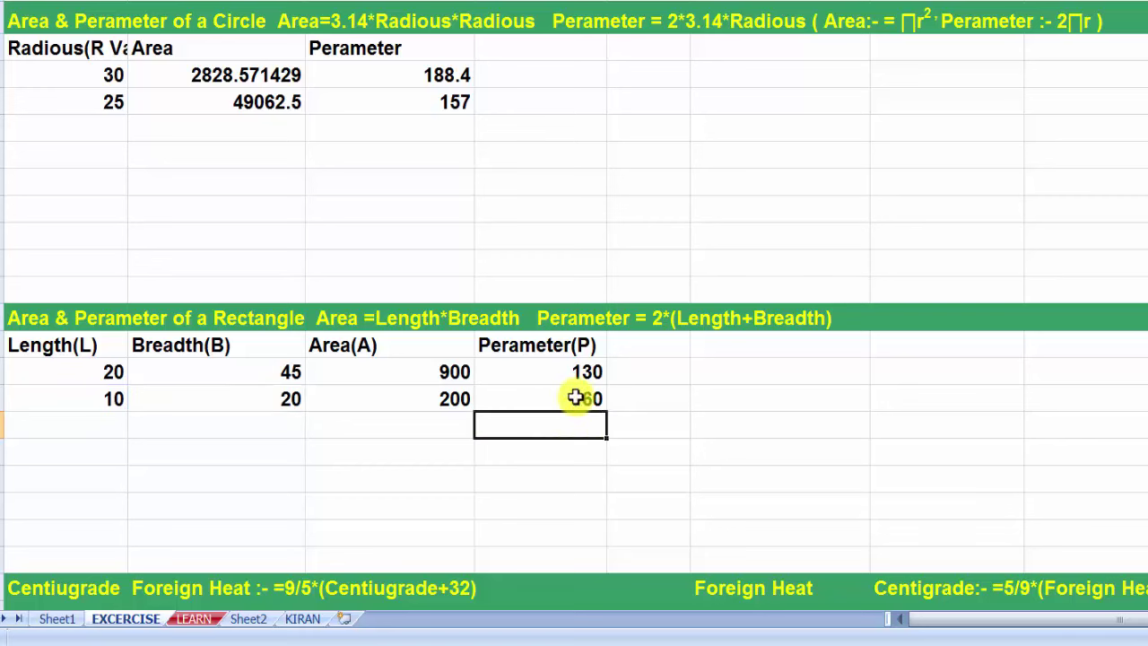
- Scroll down to the Centiugrade table and review the existing 33 and 117 entries
scroll(575, 397, "down", 2)
scroll(371, 496, "down", 2)
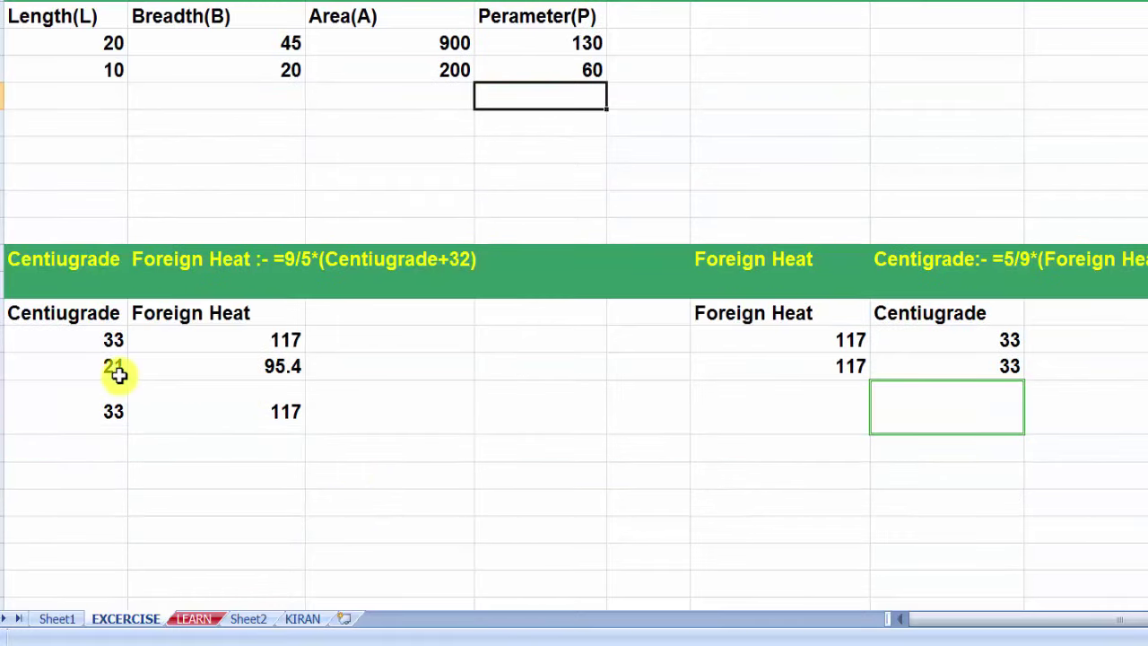
left_click(79, 337)
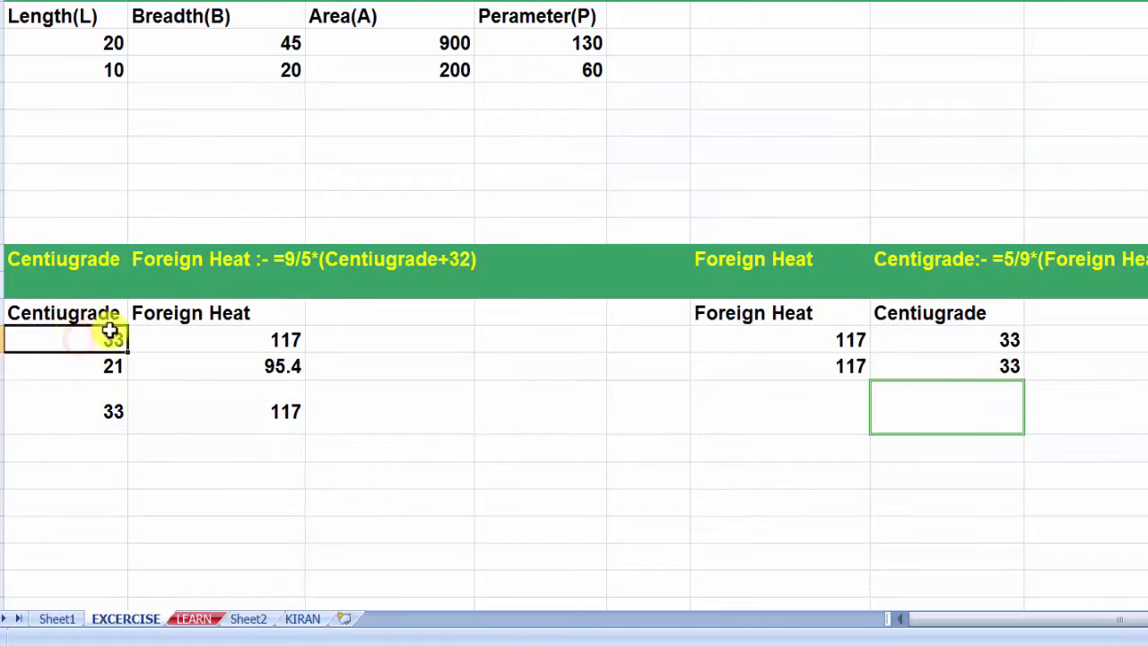
left_click(197, 337)
left_click(88, 340)
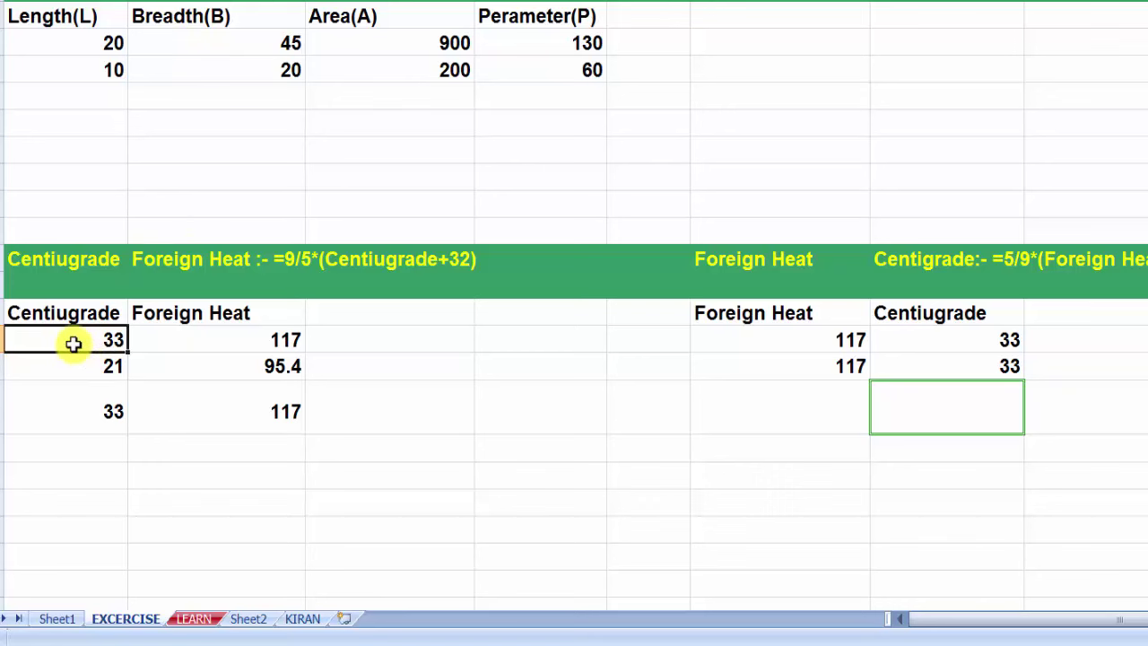
left_click(207, 337)
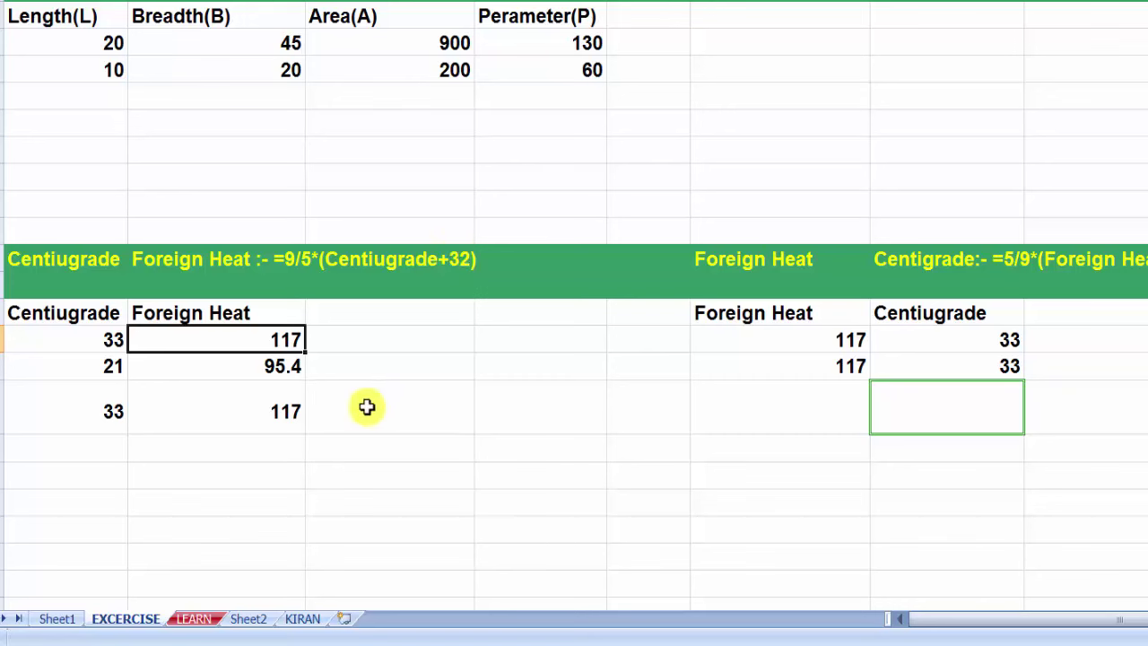
- Replace the third Foreign Heat value with =9/5*(A151+32), giving 117
left_click(239, 413)
key("Delete")
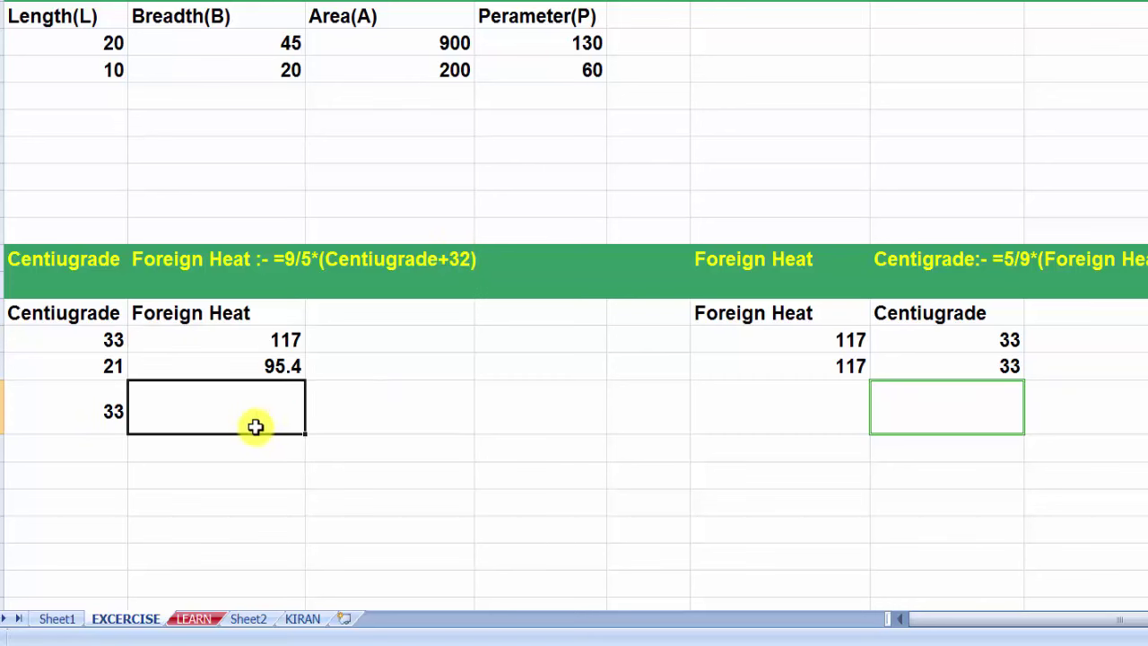
type("=9/5*(")
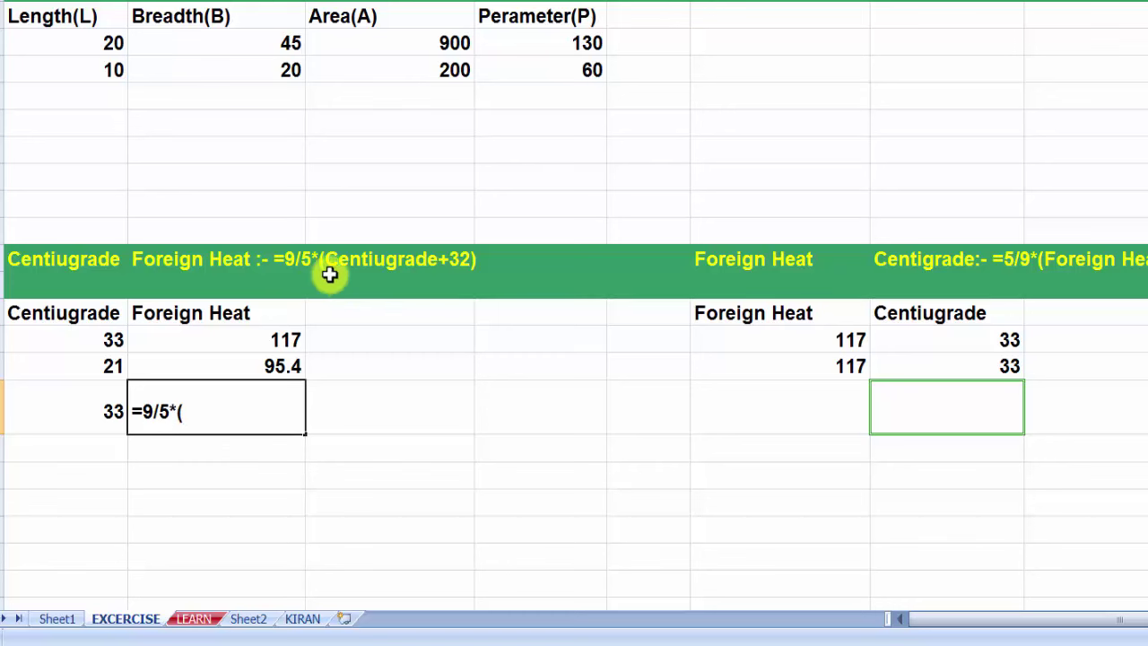
left_click(83, 405)
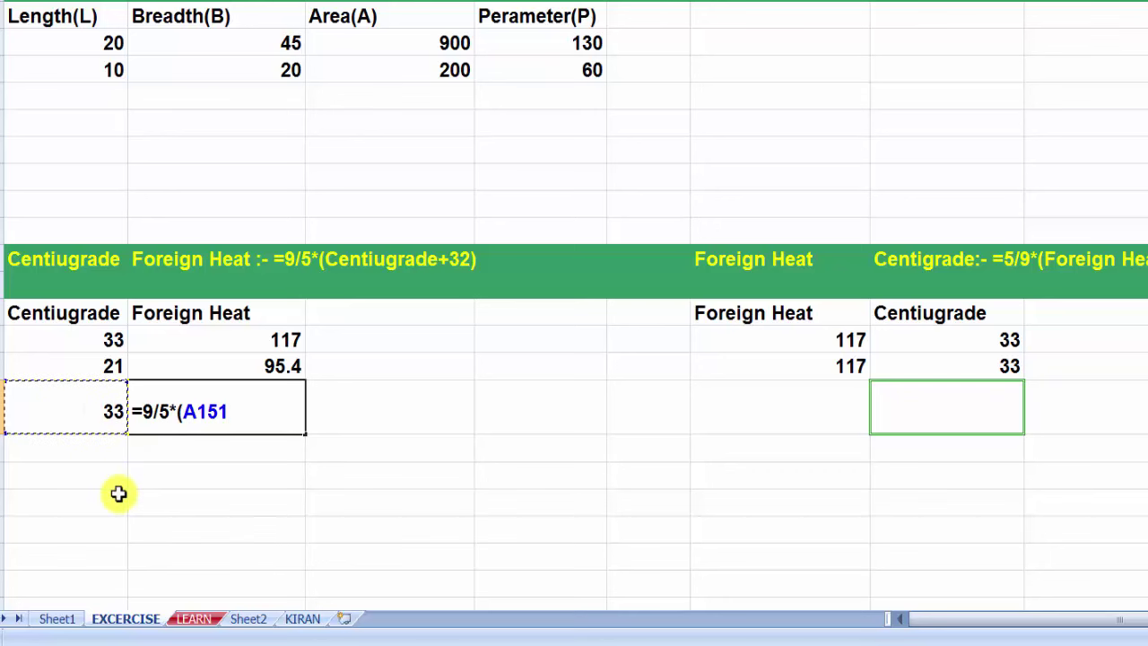
type("+32")
key("Return")
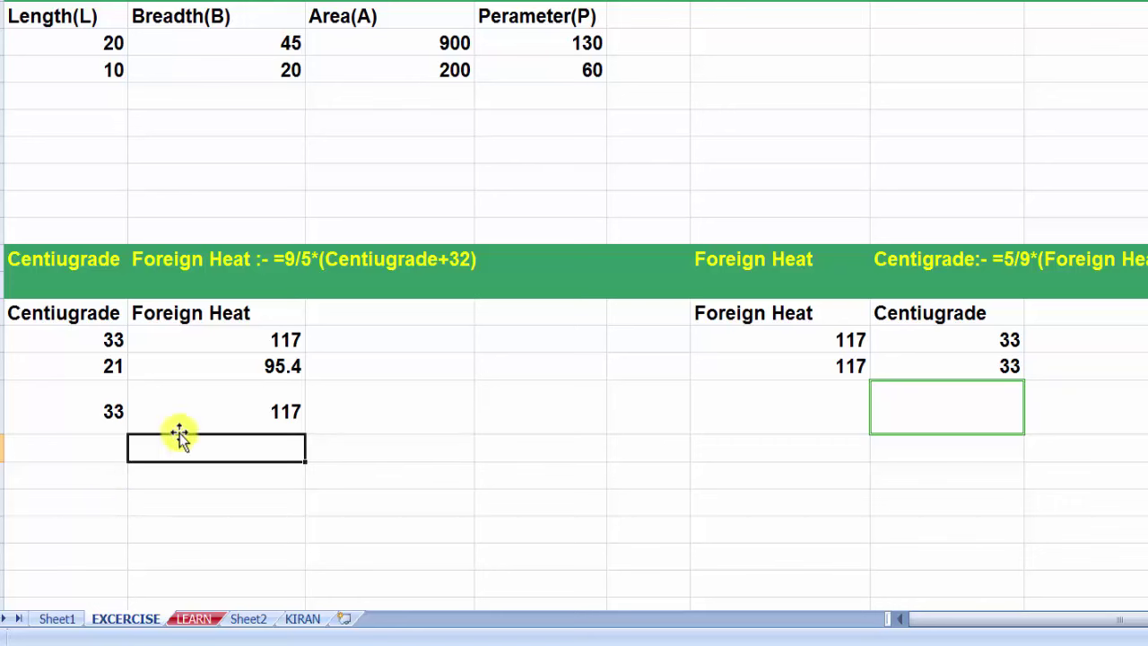
left_click(197, 415)
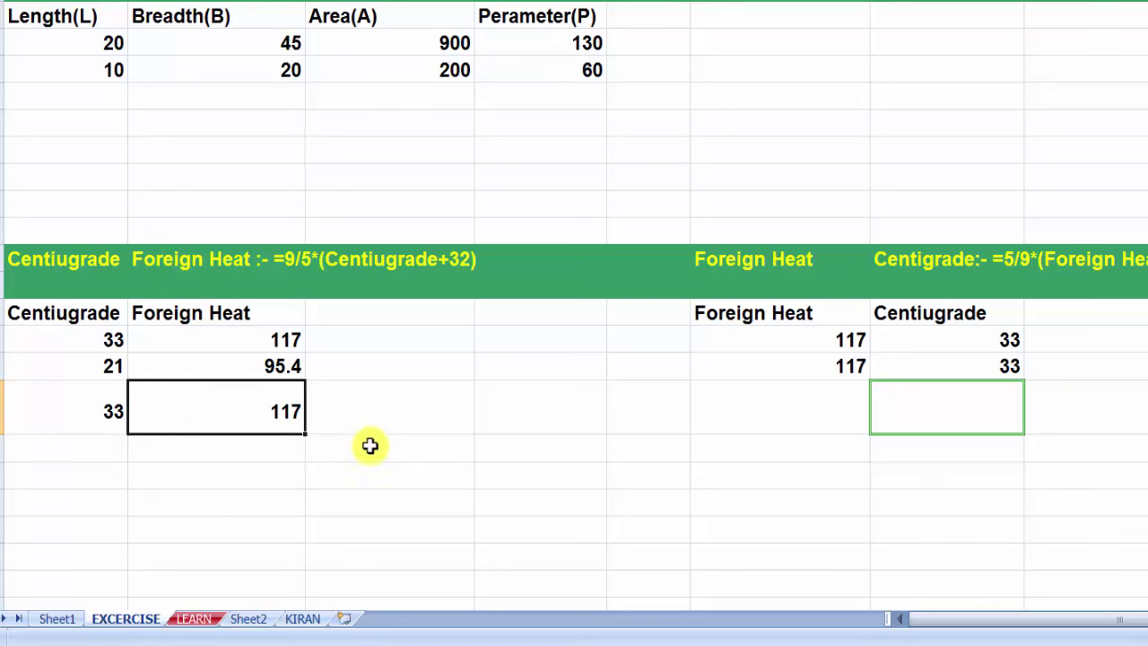
- Enter Foreign Heat 117 with the Centigrade formula =5/9*(F151)-32, returning 33
left_click(797, 409)
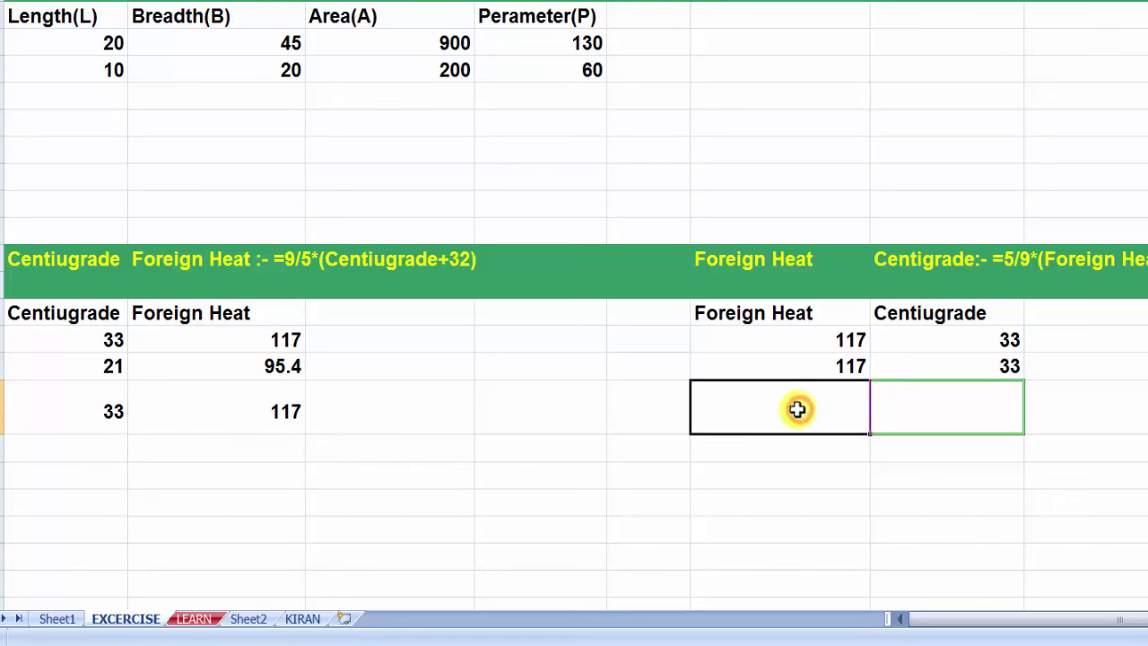
type("117")
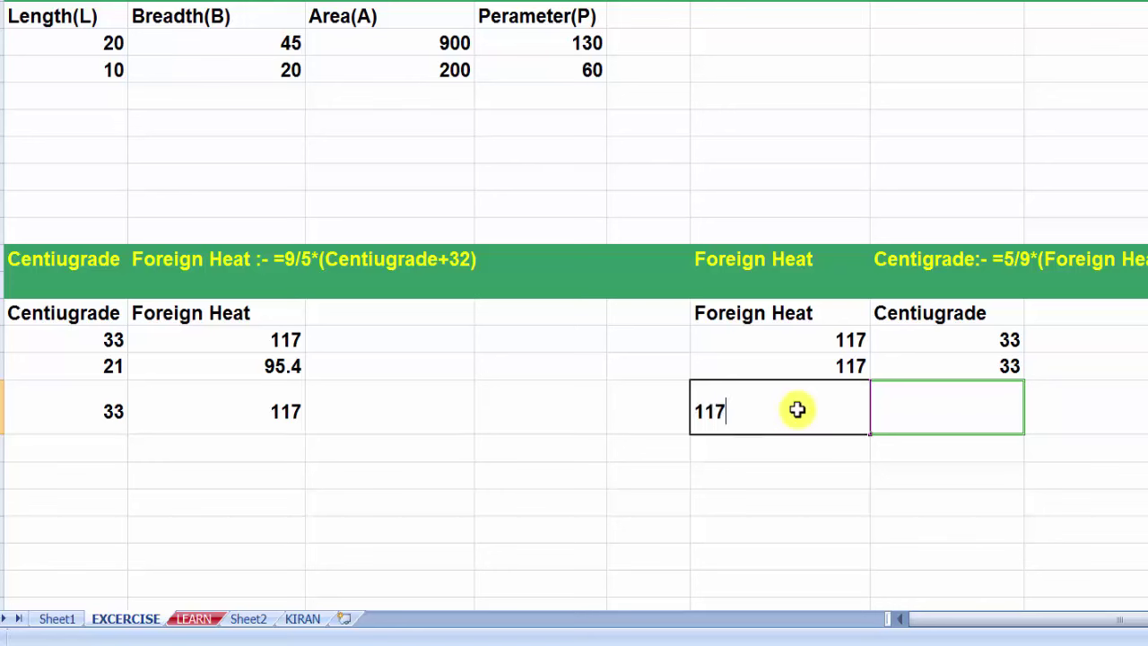
key("Tab")
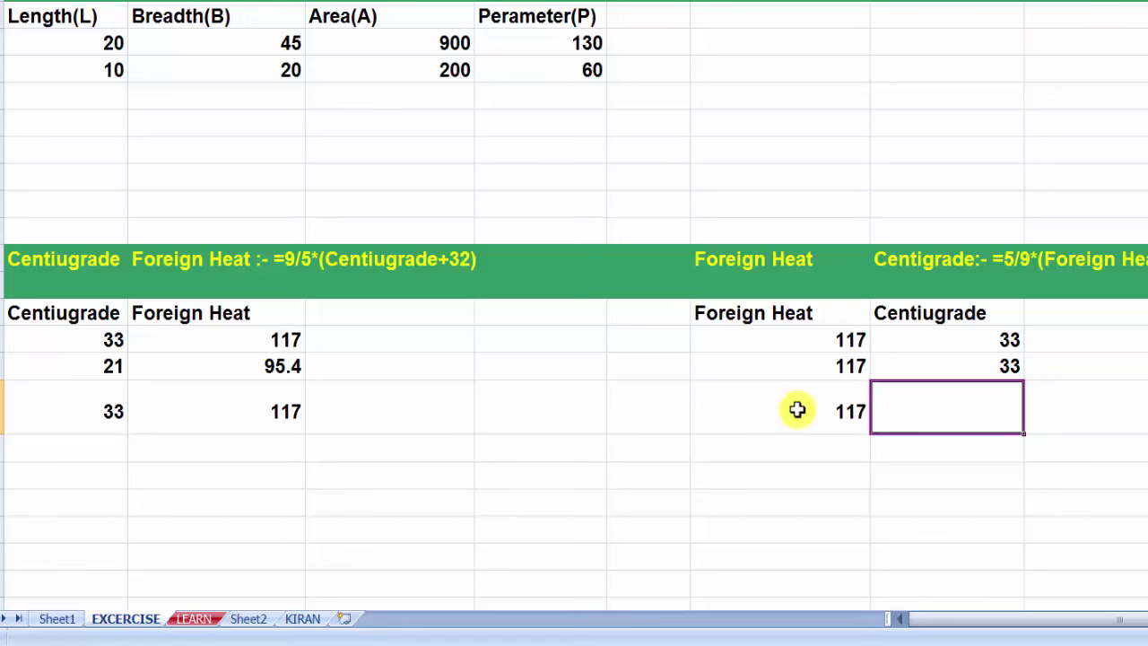
type("=")
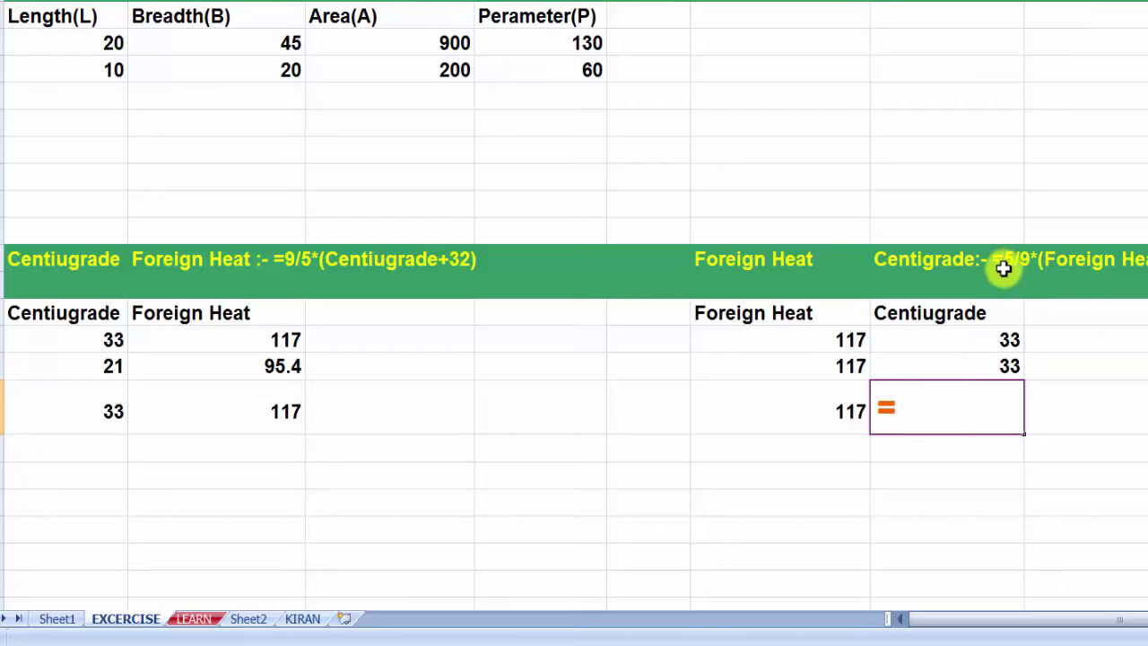
type("5")
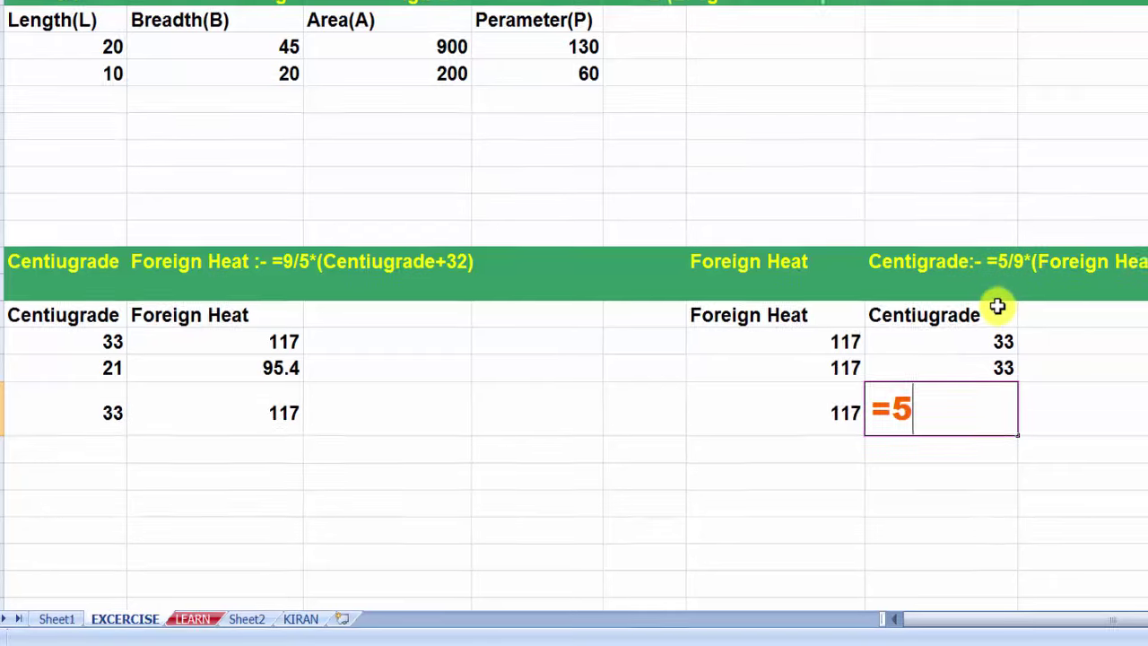
type("/9*(")
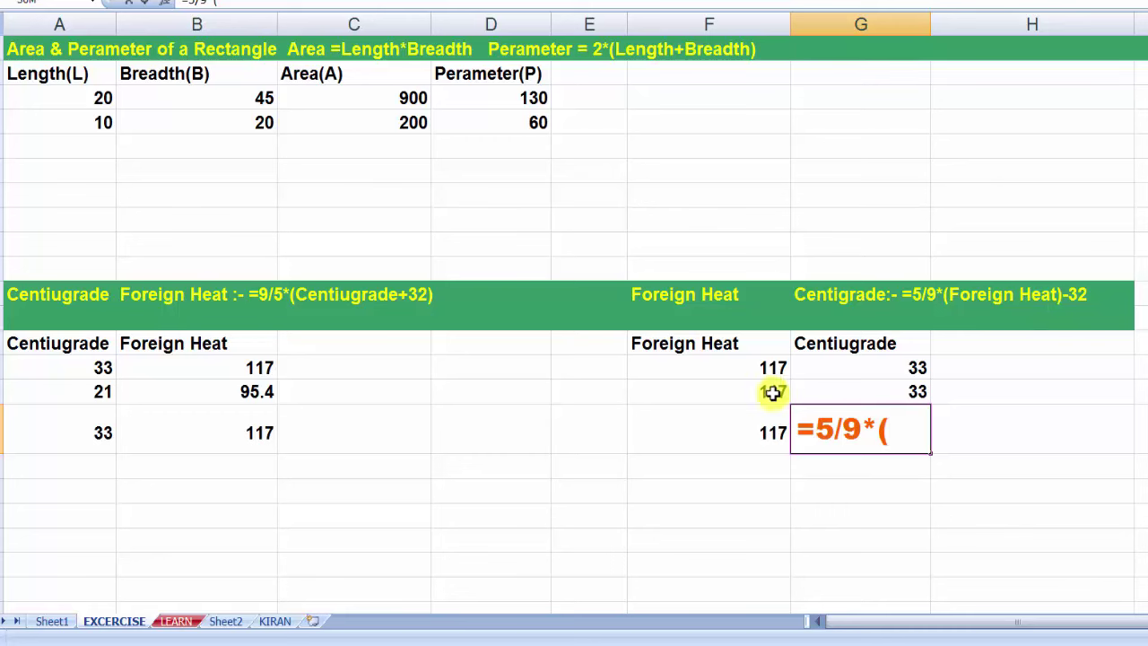
left_click(754, 434)
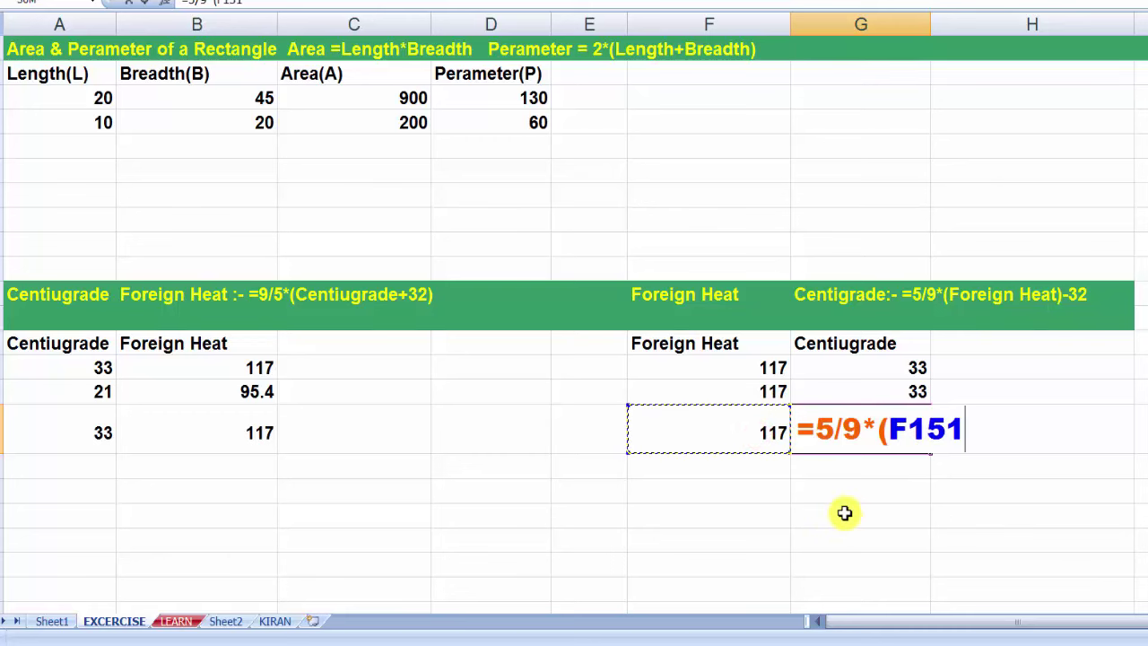
type(")-")
type("32")
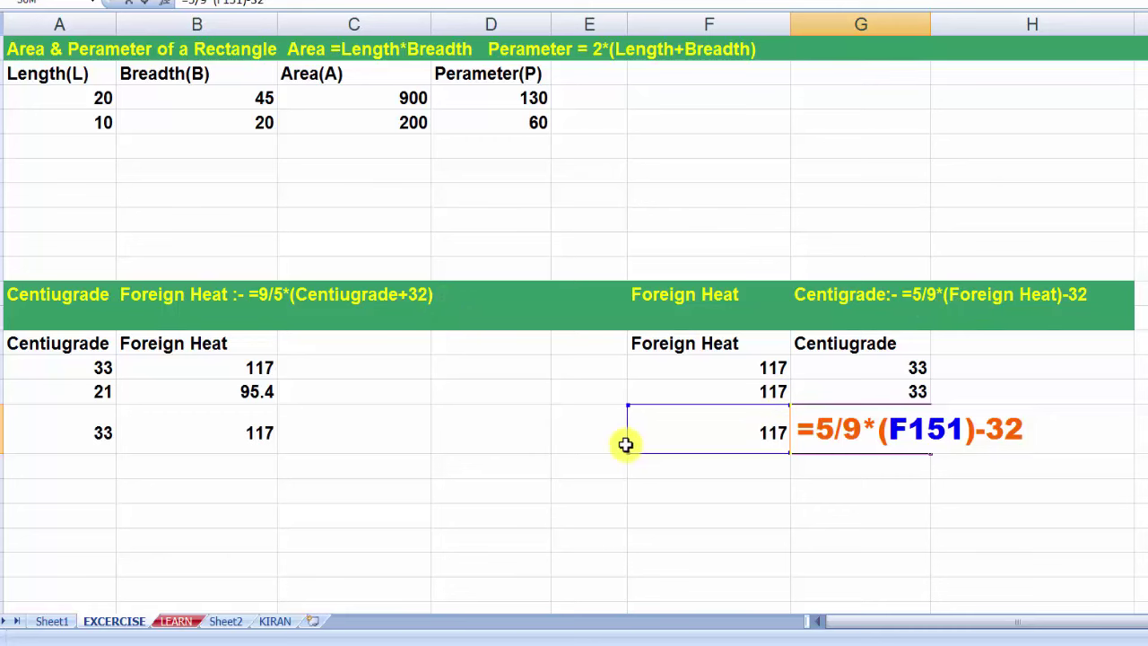
key("Return")
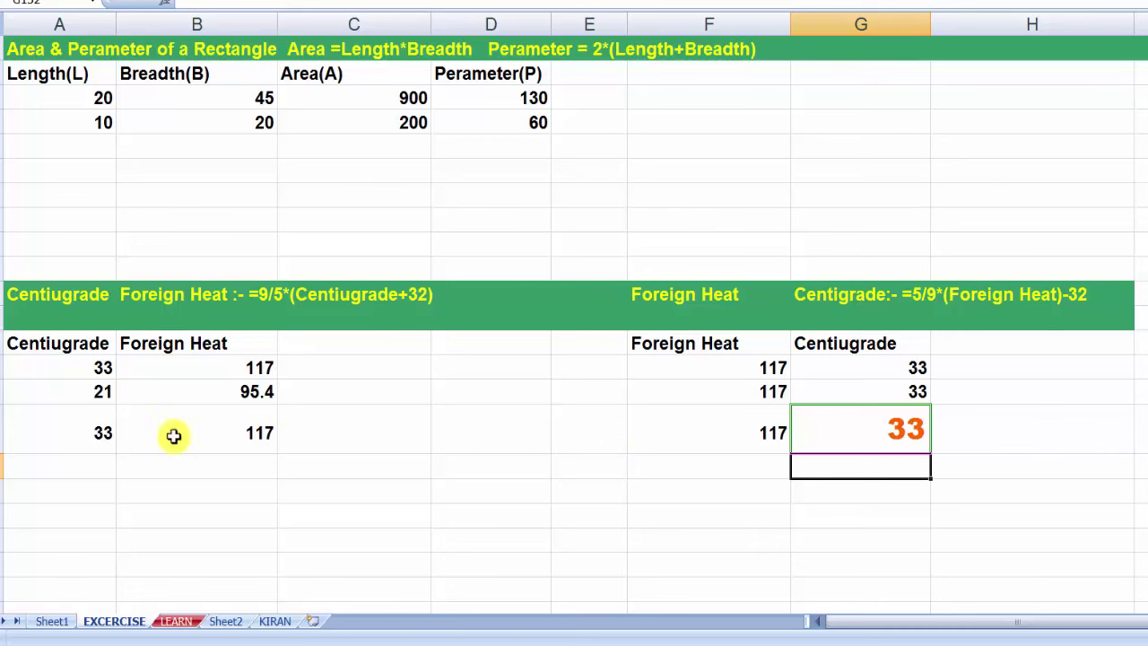
- Review the new third-row values 33 and 117 in both conversion tables
left_click(93, 432)
left_click(232, 432)
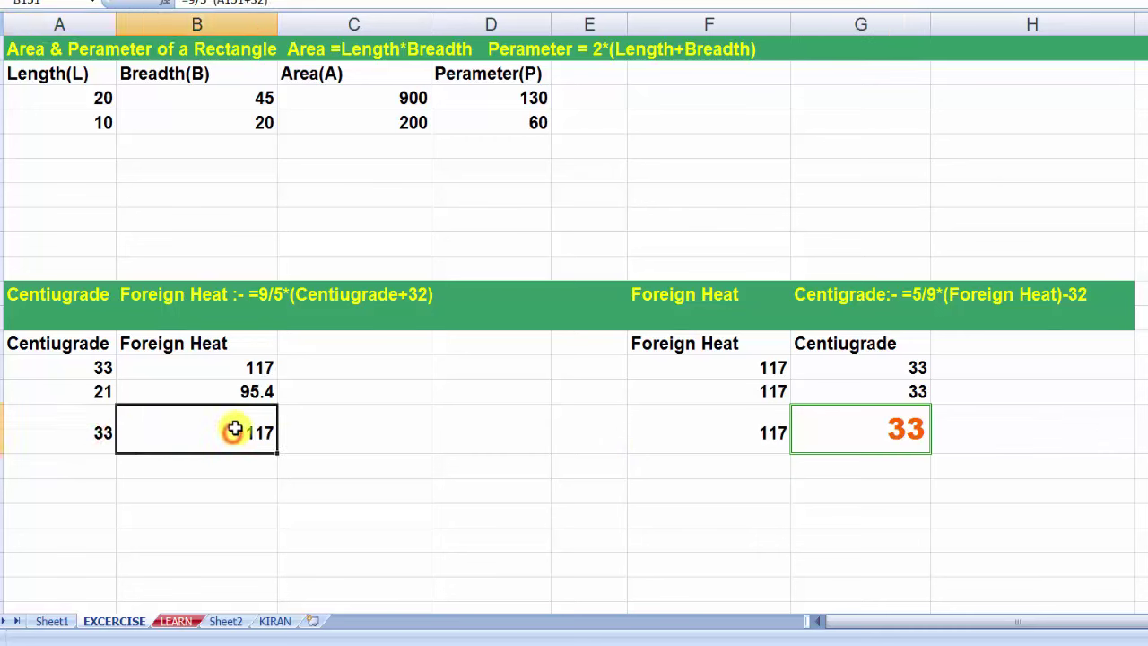
left_click(773, 430)
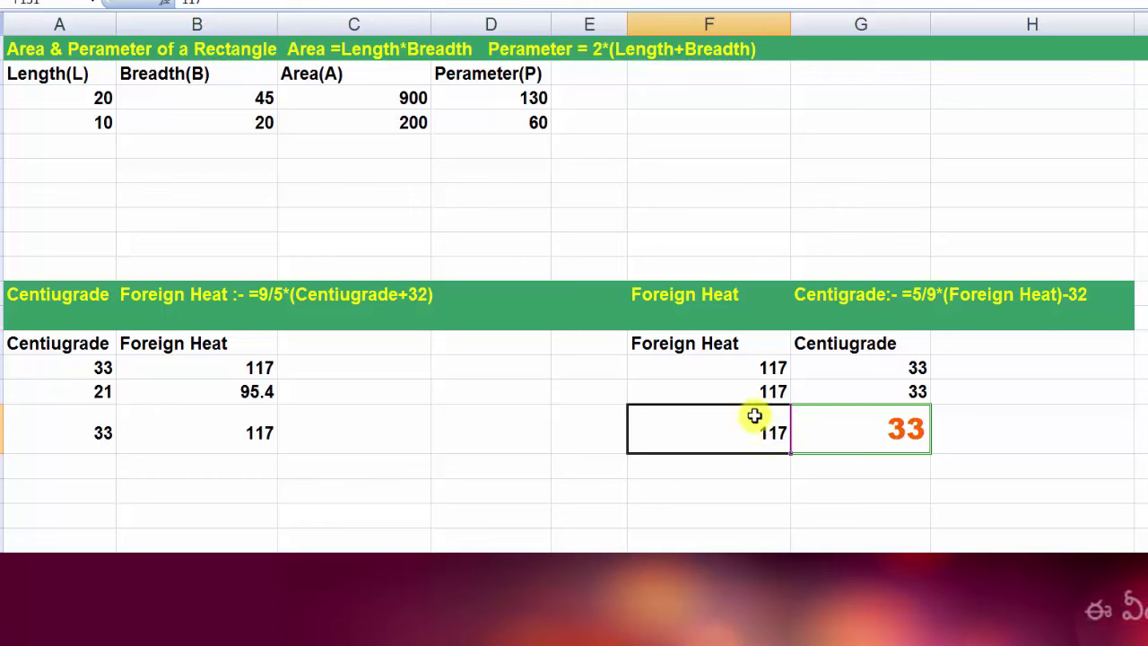
left_click(892, 442)
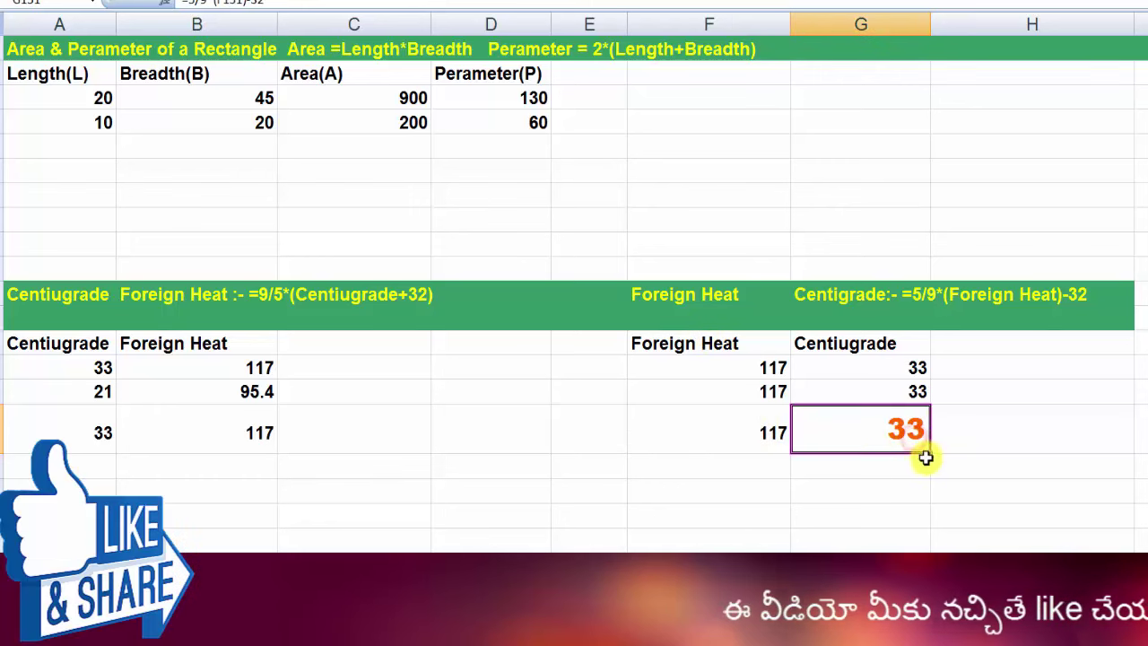
scroll(403, 498, "down", 1)
scroll(388, 502, "down", 1)
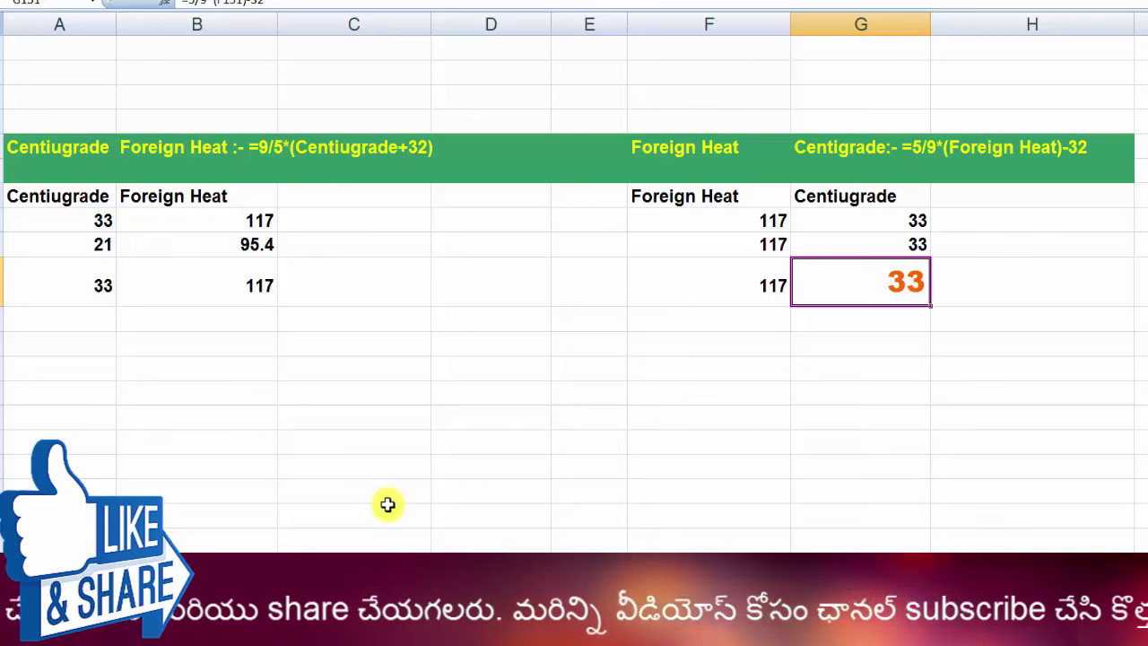
scroll(388, 504, "up", 1)
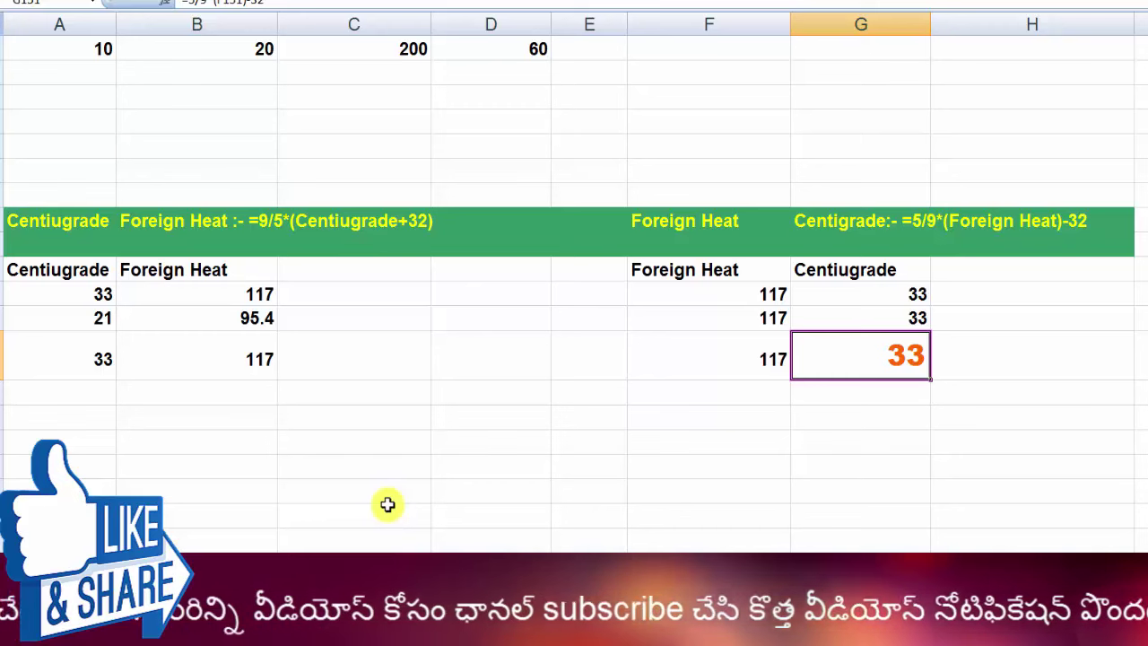